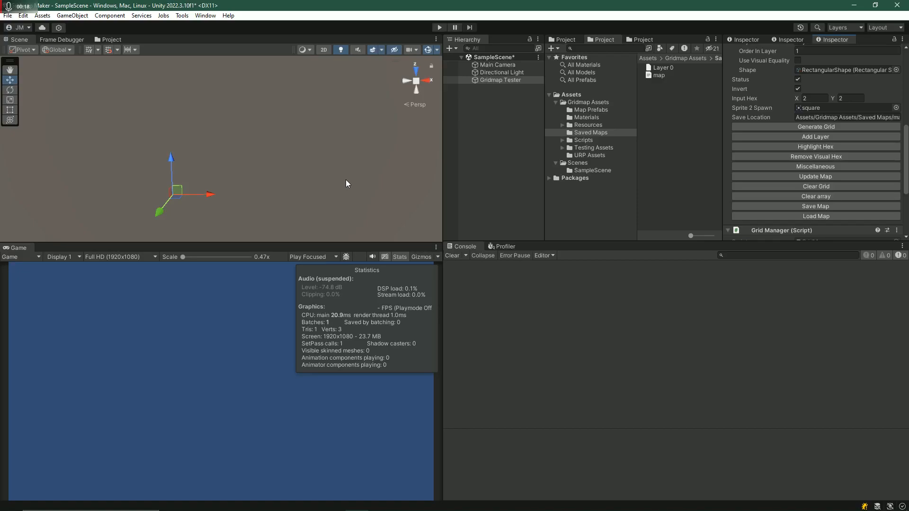
- Generate the hex grid from Gridmap Tester with a 10 × 10 grid size and 5 × 5 chunk size
{"action": "scroll", "coordinate": [832, 203], "scroll_direction": "down", "scroll_amount": 5}
{"action": "left_click", "coordinate": [822, 145]}
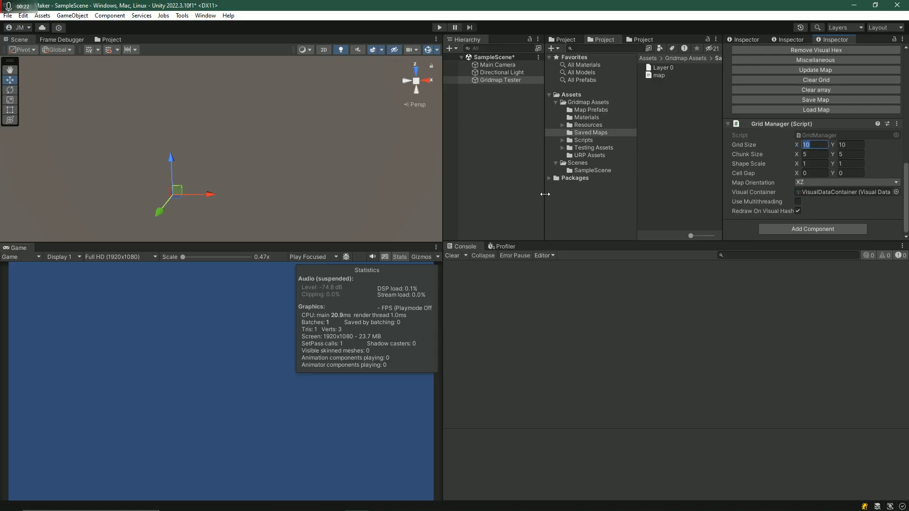
{"action": "scroll", "coordinate": [809, 147], "scroll_direction": "up", "scroll_amount": 3}
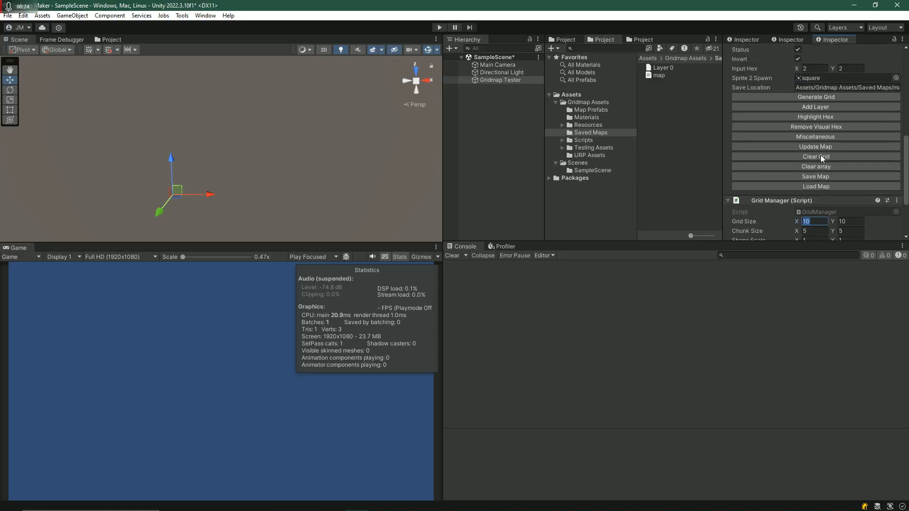
{"action": "left_click", "coordinate": [821, 98]}
- Select each of the four generated chunk meshes in the scene to examine how the grid is divided
{"action": "mouse_move", "coordinate": [328, 145]}
{"action": "right_mouse_down"}
{"action": "mouse_move", "coordinate": [305, 146]}
{"action": "mouse_move", "coordinate": [337, 151]}
{"action": "mouse_move", "coordinate": [313, 109]}
{"action": "mouse_move", "coordinate": [309, 135]}
{"action": "mouse_move", "coordinate": [331, 134]}
{"action": "right_mouse_up"}
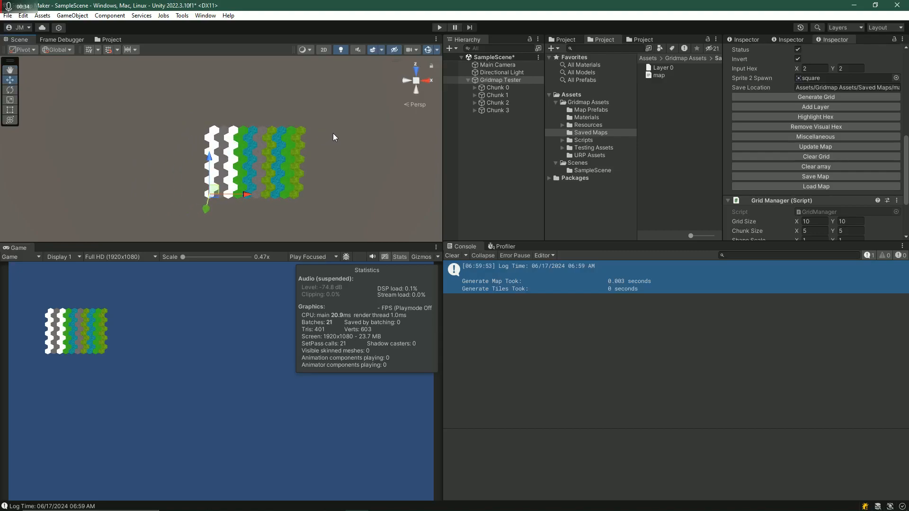
{"action": "scroll", "coordinate": [335, 153], "scroll_direction": "up", "scroll_amount": 3}
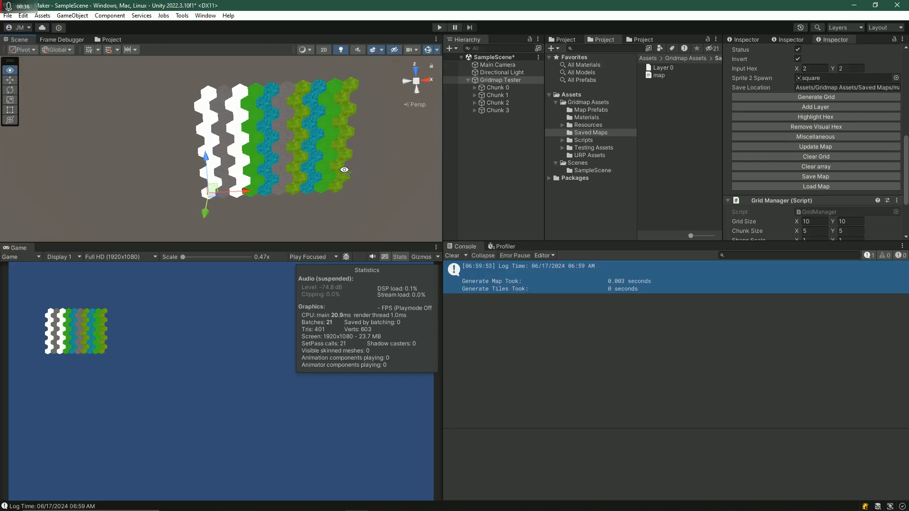
{"action": "left_click", "coordinate": [254, 179]}
{"action": "left_click", "coordinate": [294, 168]}
{"action": "left_click", "coordinate": [258, 125]}
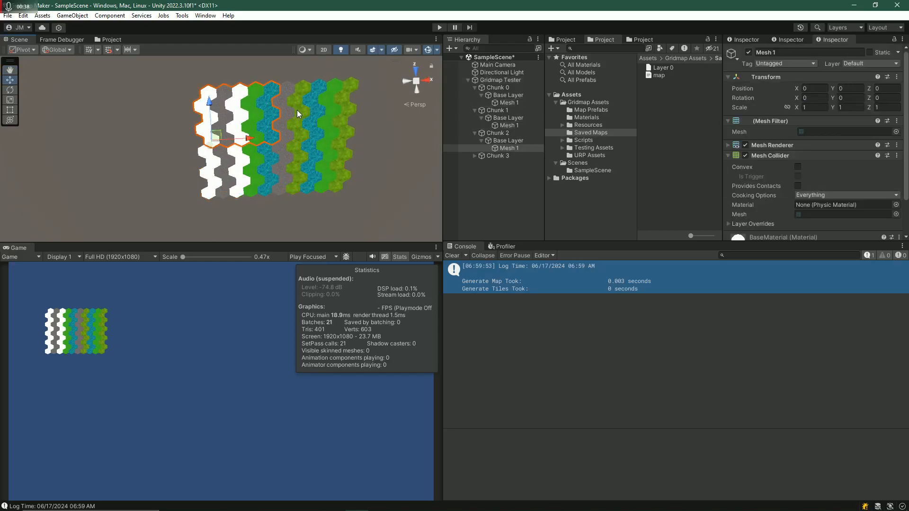
{"action": "left_click", "coordinate": [313, 115]}
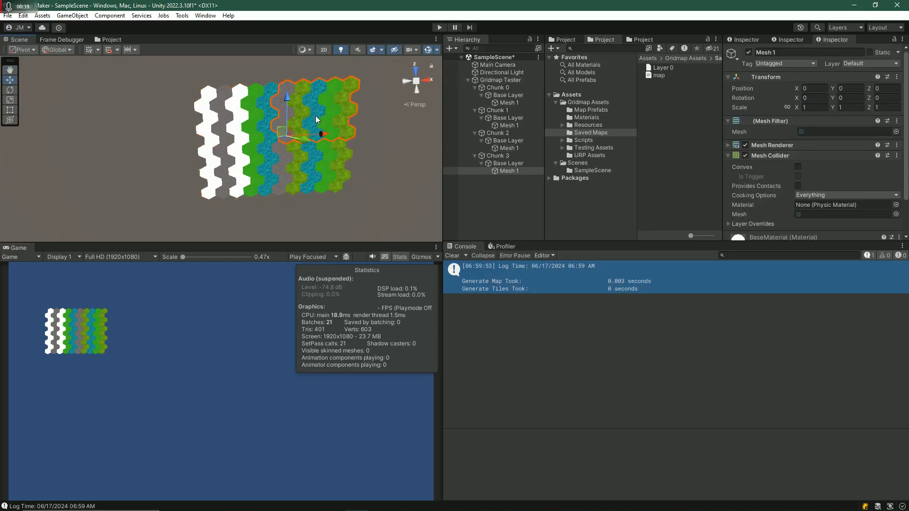
{"action": "right_click_drag", "start_coordinate": [384, 189], "coordinate": [369, 162]}
{"action": "left_click", "coordinate": [218, 169]}
{"action": "left_click", "coordinate": [291, 166]}
{"action": "left_click", "coordinate": [253, 127]}
{"action": "left_click", "coordinate": [336, 129]}
{"action": "key", "text": "s"}
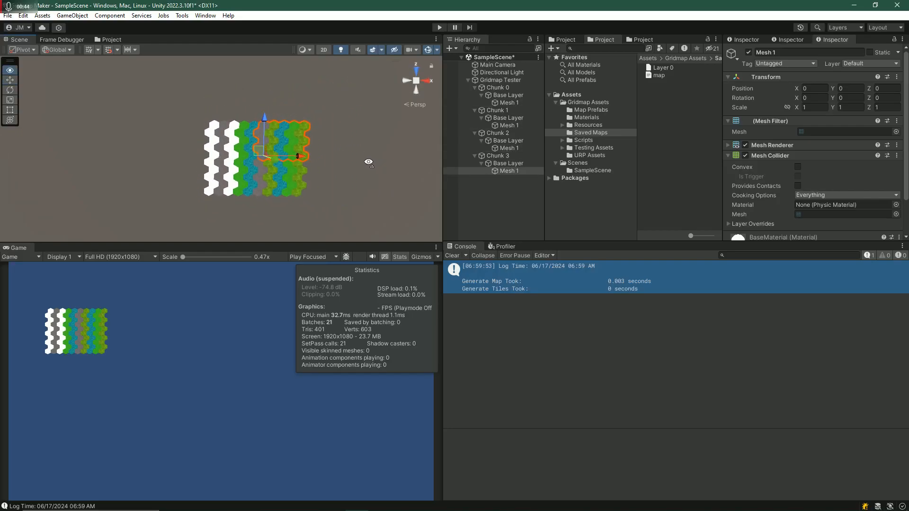
- Set Gridmap Tester's chunk size X to 0, regenerate the grid and select the resulting mesh
{"action": "left_click", "coordinate": [495, 87]}
{"action": "left_click", "coordinate": [494, 80]}
{"action": "scroll", "coordinate": [795, 158], "scroll_direction": "down", "scroll_amount": 3}
{"action": "scroll", "coordinate": [821, 183], "scroll_direction": "down", "scroll_amount": 6}
{"action": "left_click", "coordinate": [813, 209]}
{"action": "type", "text": "0"}
{"action": "key", "text": "Tab"}
{"action": "scroll", "coordinate": [862, 149], "scroll_direction": "up", "scroll_amount": 4}
{"action": "left_click", "coordinate": [797, 152]}
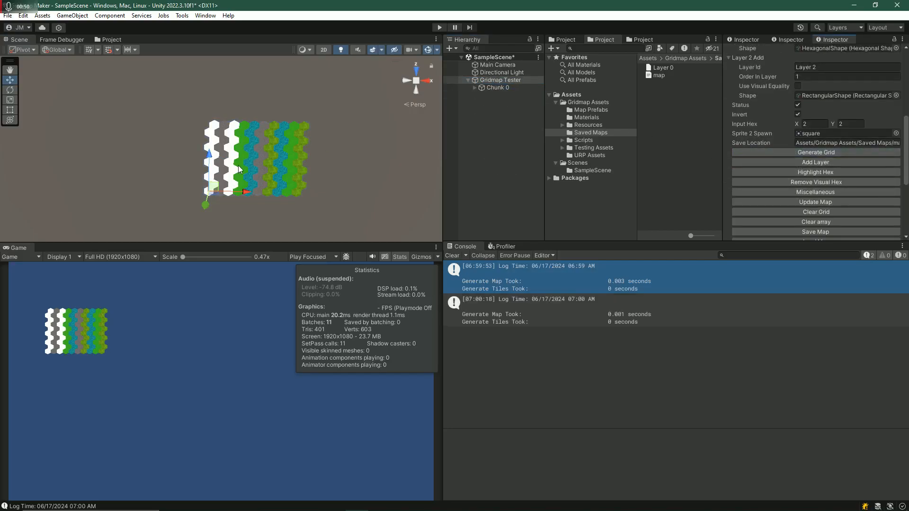
{"action": "left_click", "coordinate": [297, 173]}
- Set Gridmap Tester's chunk size to 2 × 2 and regenerate the grid
{"action": "left_click", "coordinate": [501, 80]}
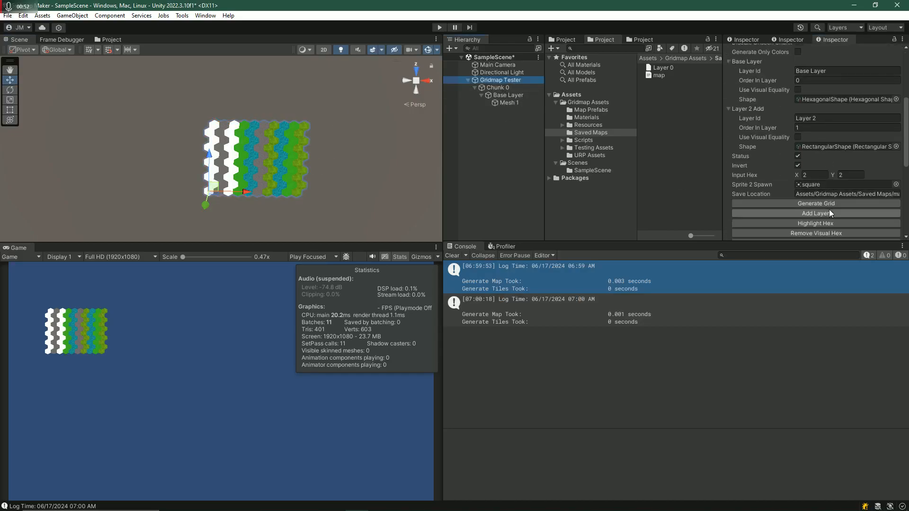
{"action": "scroll", "coordinate": [820, 197], "scroll_direction": "down", "scroll_amount": 3}
{"action": "scroll", "coordinate": [812, 189], "scroll_direction": "down", "scroll_amount": 3}
{"action": "left_click", "coordinate": [756, 158]}
{"action": "type", "text": "2"}
{"action": "key", "text": "Tab"}
{"action": "type", "text": "2"}
{"action": "scroll", "coordinate": [803, 114], "scroll_direction": "up", "scroll_amount": 3}
{"action": "left_click", "coordinate": [805, 101]}
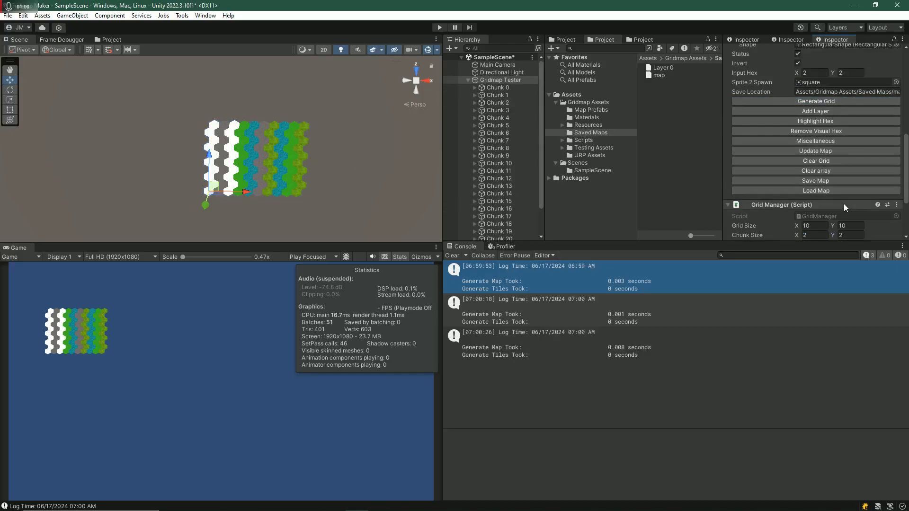
- Select several of the small chunk meshes across the map to examine the 2 × 2 chunk division
{"action": "scroll", "coordinate": [833, 190], "scroll_direction": "down", "scroll_amount": 3}
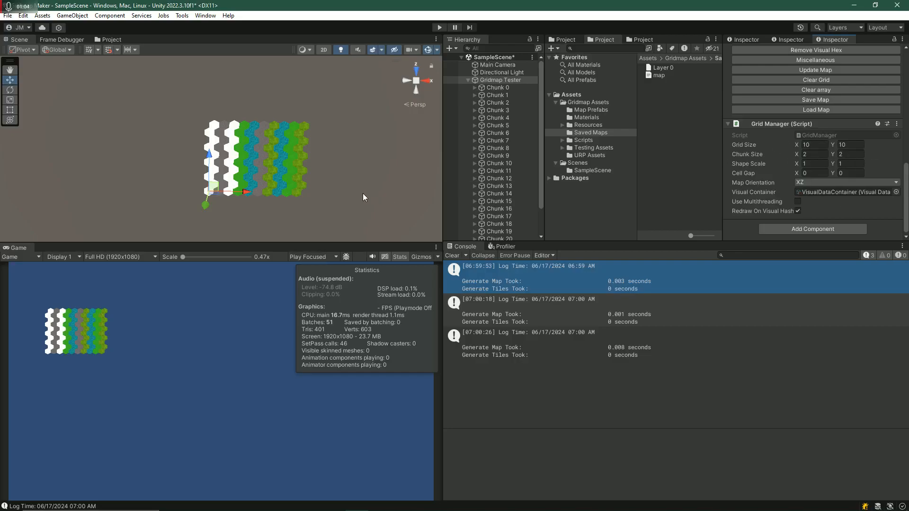
{"action": "key", "text": "w"}
{"action": "right_click_drag", "start_coordinate": [351, 196], "coordinate": [357, 198]}
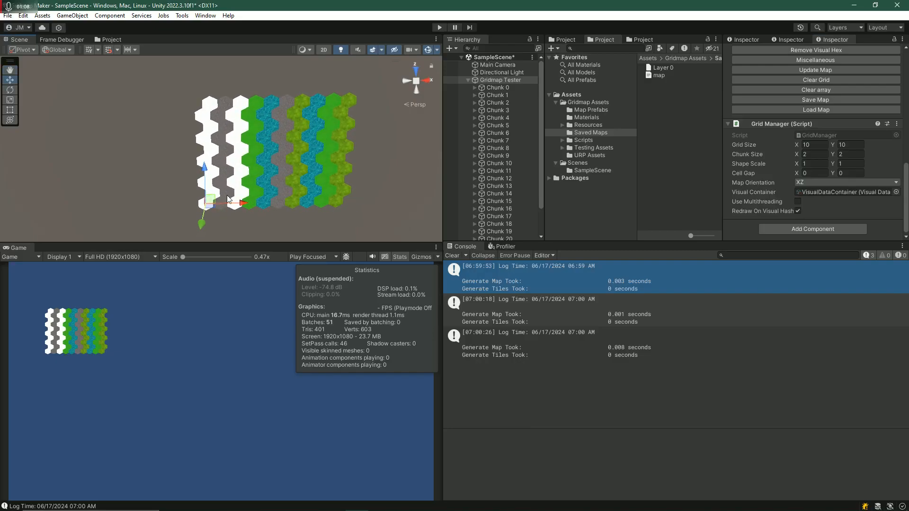
{"action": "left_click", "coordinate": [214, 199]}
{"action": "left_click", "coordinate": [267, 199]}
{"action": "left_click", "coordinate": [340, 191]}
{"action": "left_click", "coordinate": [340, 174]}
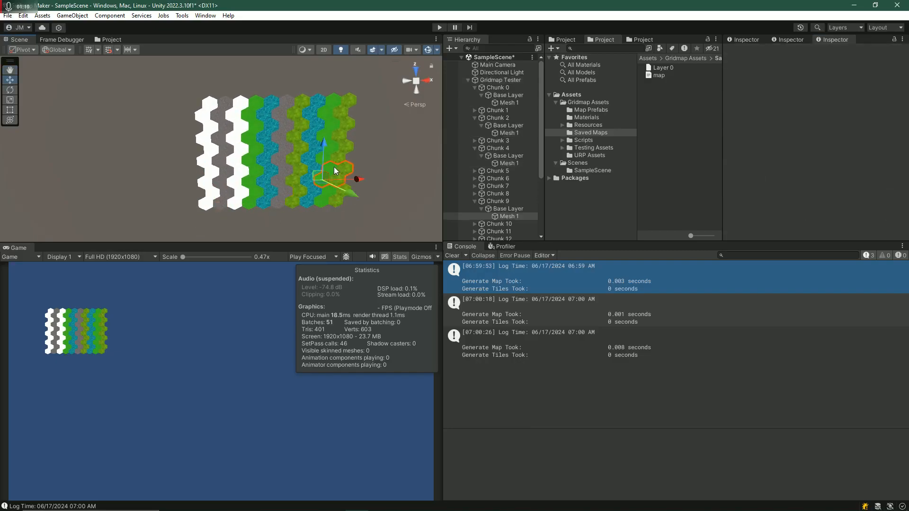
{"action": "left_click", "coordinate": [332, 152]}
{"action": "left_click", "coordinate": [327, 135]}
{"action": "scroll", "coordinate": [506, 113], "scroll_direction": "up", "scroll_amount": 3}
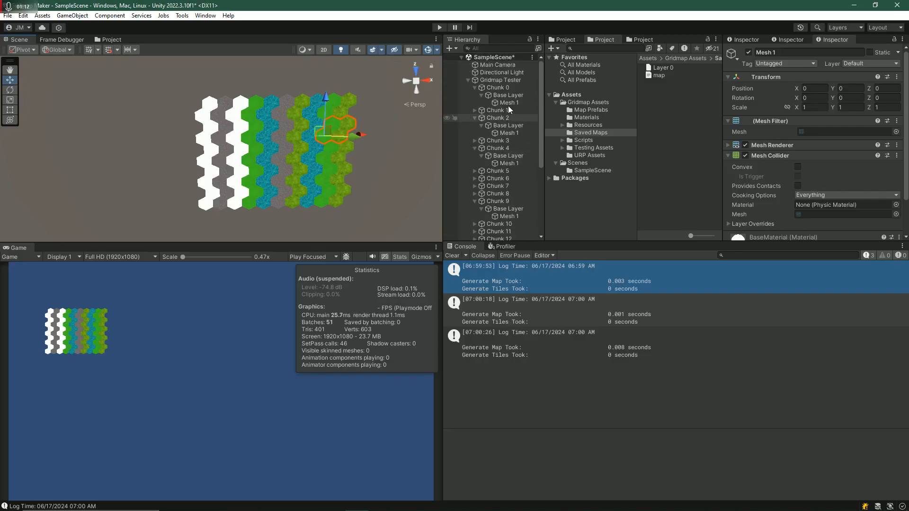
{"action": "left_click", "coordinate": [498, 86]}
{"action": "left_click", "coordinate": [274, 136]}
{"action": "left_click", "coordinate": [214, 158]}
{"action": "left_click", "coordinate": [298, 157]}
{"action": "left_click", "coordinate": [316, 123]}
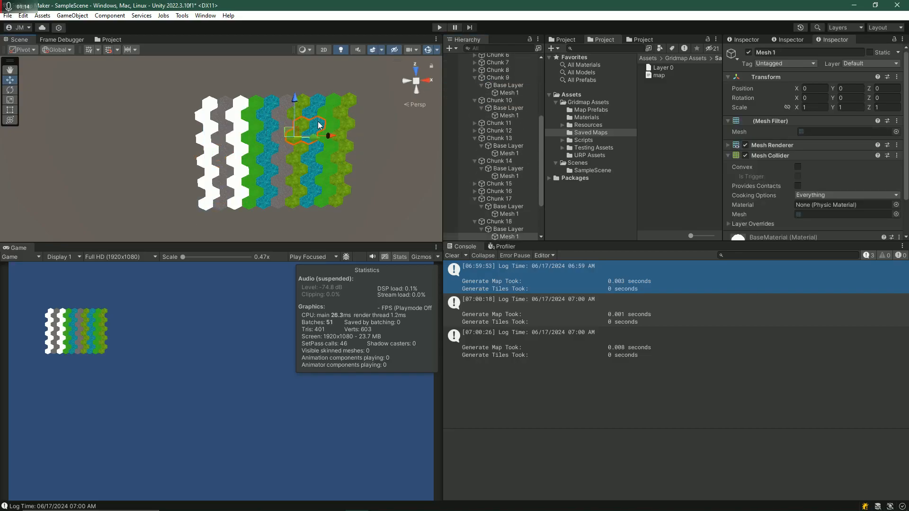
- Set Gridmap Tester's chunk size to 5 × 5 and regenerate the grid
{"action": "left_click", "coordinate": [497, 80]}
{"action": "scroll", "coordinate": [492, 112], "scroll_direction": "up", "scroll_amount": 5}
{"action": "left_click", "coordinate": [500, 81]}
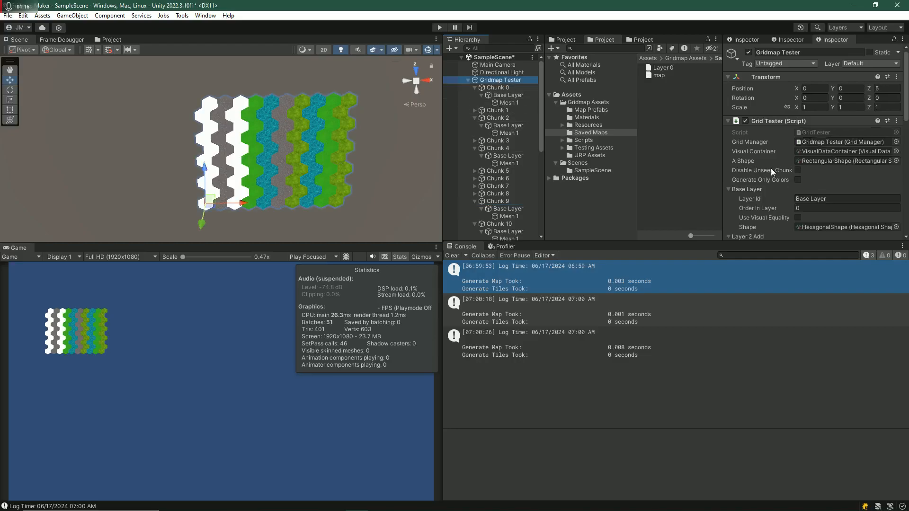
{"action": "scroll", "coordinate": [849, 208], "scroll_direction": "down", "scroll_amount": 5}
{"action": "scroll", "coordinate": [853, 229], "scroll_direction": "down", "scroll_amount": 3}
{"action": "scroll", "coordinate": [823, 230], "scroll_direction": "down", "scroll_amount": 2}
{"action": "left_click", "coordinate": [811, 193]}
{"action": "left_click", "coordinate": [812, 185]}
{"action": "key", "text": "Tab"}
{"action": "type", "text": "5"}
{"action": "key", "text": "shift+Tab"}
{"action": "type", "text": "5"}
{"action": "scroll", "coordinate": [793, 226], "scroll_direction": "up", "scroll_amount": 3}
{"action": "left_click", "coordinate": [815, 127]}
- Examine the regenerated chunk meshes, then inspect Chunk 2 with its Base Layer and Mesh 1 objects
{"action": "left_click", "coordinate": [334, 171]}
{"action": "left_click", "coordinate": [232, 176]}
{"action": "left_click", "coordinate": [233, 134]}
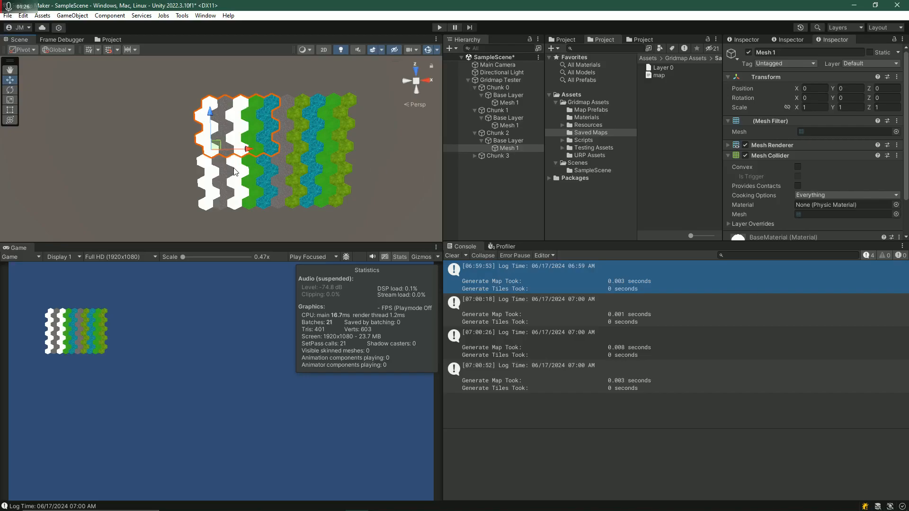
{"action": "scroll", "coordinate": [382, 175], "scroll_direction": "up", "scroll_amount": 4}
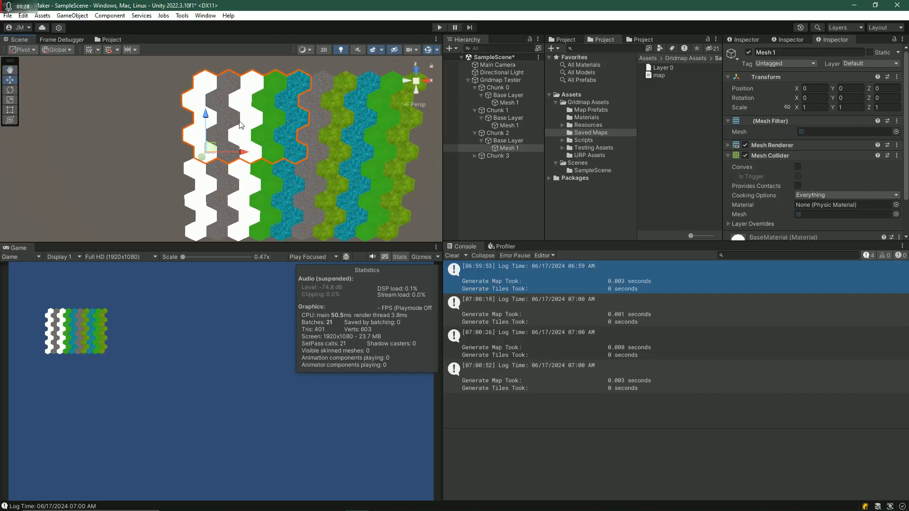
{"action": "left_click", "coordinate": [497, 134]}
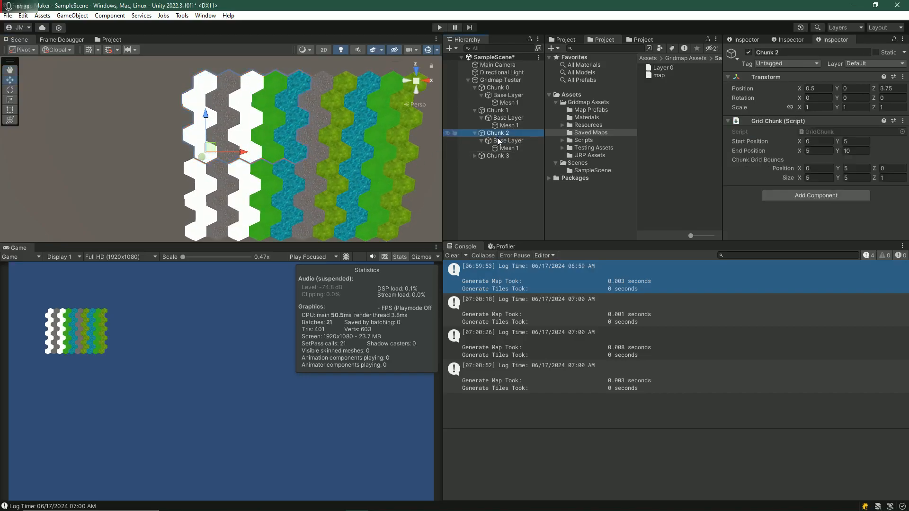
{"action": "left_click", "coordinate": [498, 140]}
{"action": "middle_click_drag", "start_coordinate": [386, 165], "coordinate": [382, 86]}
{"action": "right_click_drag", "start_coordinate": [303, 95], "coordinate": [306, 132]}
{"action": "key", "text": "s"}
{"action": "key", "text": "w"}
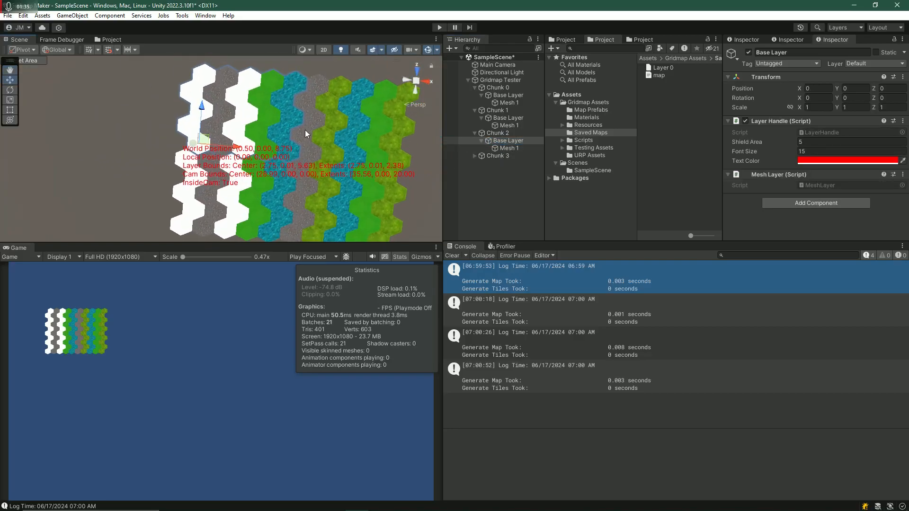
{"action": "left_click", "coordinate": [503, 149]}
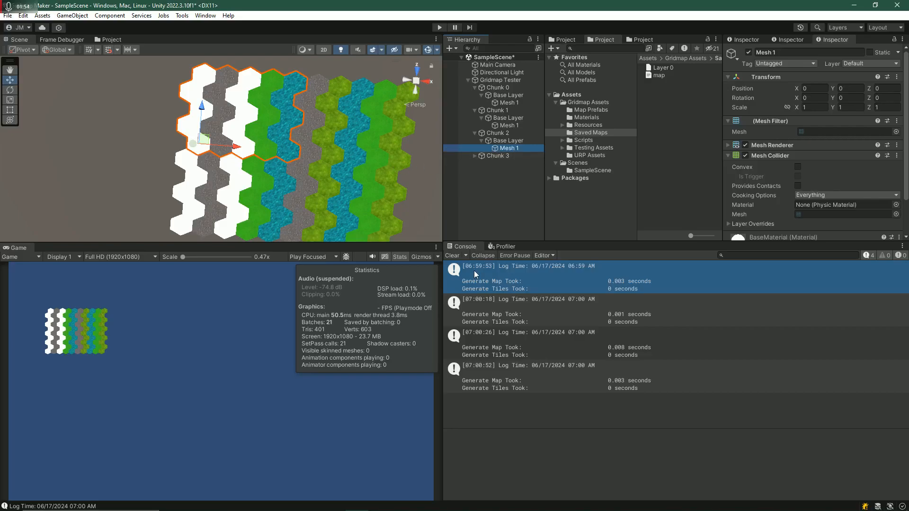
- Clear the console log and assign the HexagonalShape asset from Map Prefabs as Gridmap Tester's Layer 2 shape
{"action": "left_click", "coordinate": [451, 255]}
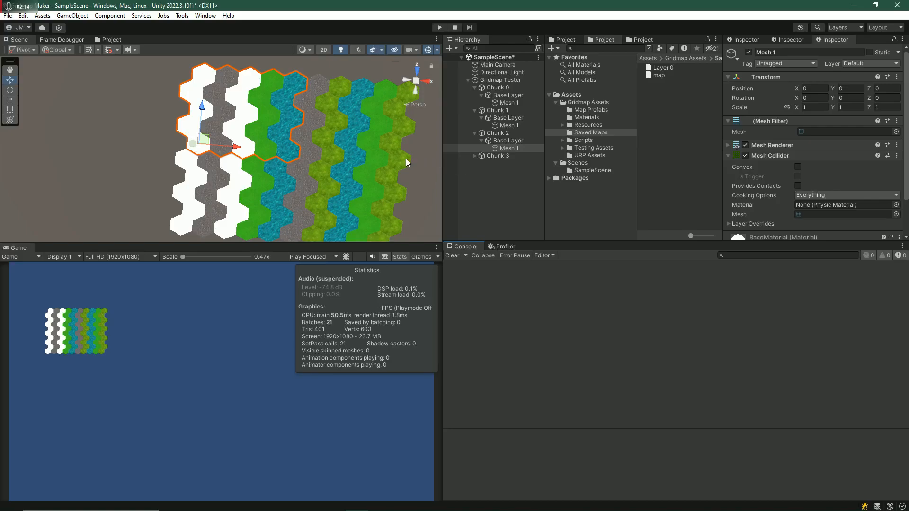
{"action": "left_click", "coordinate": [496, 80]}
{"action": "scroll", "coordinate": [820, 192], "scroll_direction": "down", "scroll_amount": 3}
{"action": "scroll", "coordinate": [821, 172], "scroll_direction": "up", "scroll_amount": 3}
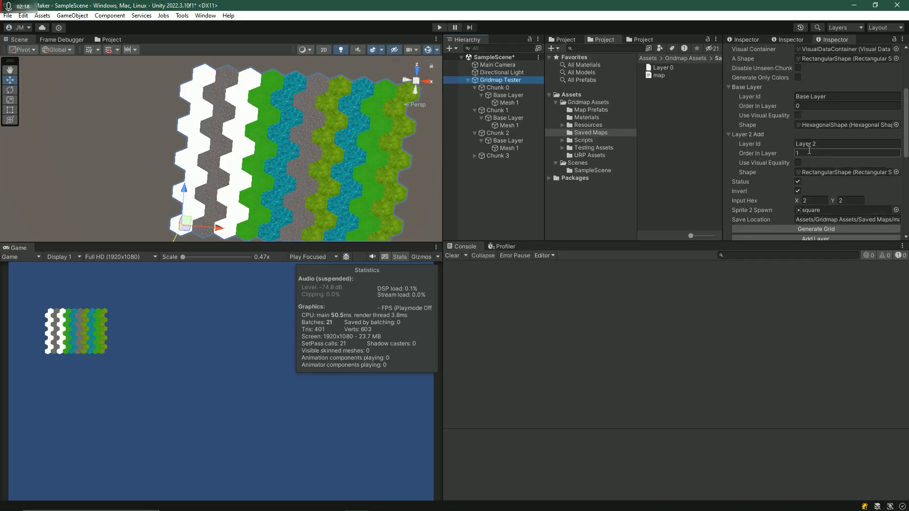
{"action": "left_click", "coordinate": [595, 110]}
{"action": "left_click_drag", "start_coordinate": [673, 76], "coordinate": [816, 172]}
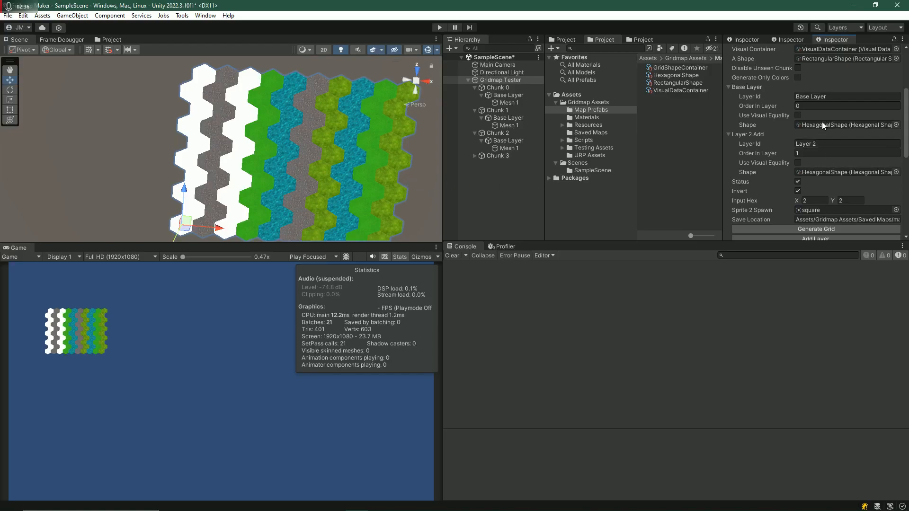
- Add Layer 2 to the generated grid and inspect the Layer 2 object under Chunk 0
{"action": "scroll", "coordinate": [832, 177], "scroll_direction": "down", "scroll_amount": 3}
{"action": "left_click", "coordinate": [810, 190]}
{"action": "left_click_drag", "start_coordinate": [361, 198], "coordinate": [300, 186], "text": "alt"}
{"action": "scroll", "coordinate": [814, 184], "scroll_direction": "up", "scroll_amount": 3}
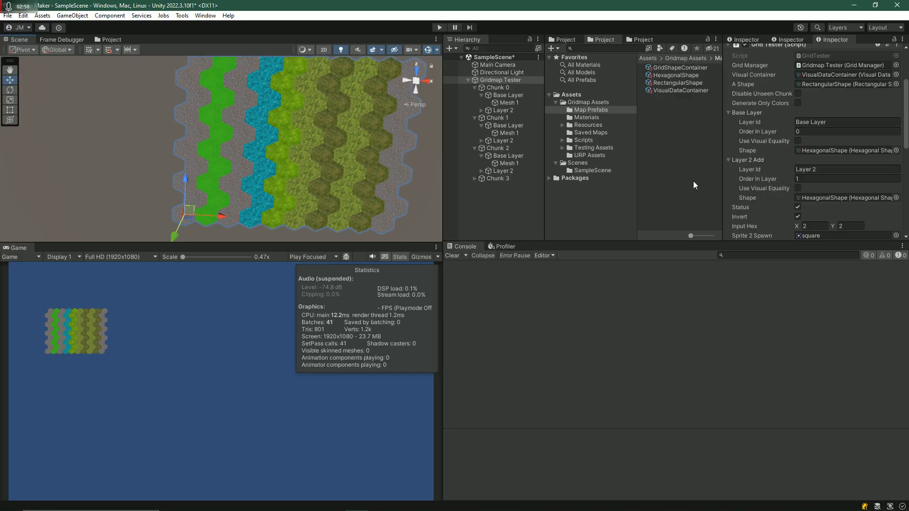
{"action": "mouse_move", "coordinate": [288, 166]}
{"action": "right_mouse_down"}
{"action": "mouse_move", "coordinate": [287, 154]}
{"action": "mouse_move", "coordinate": [295, 175]}
{"action": "mouse_move", "coordinate": [291, 168]}
{"action": "right_mouse_up"}
{"action": "key", "text": "s"}
{"action": "key", "text": "w"}
{"action": "scroll", "coordinate": [286, 160], "scroll_direction": "up", "scroll_amount": 5}
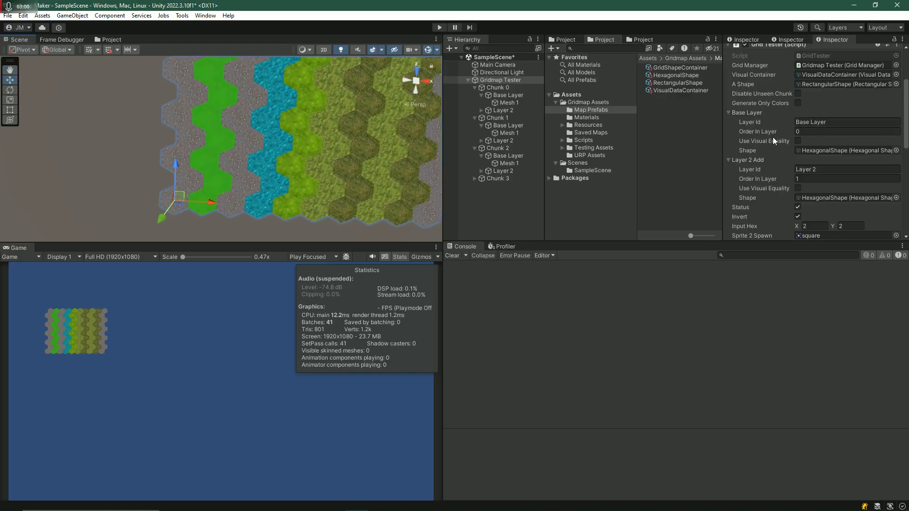
{"action": "left_click", "coordinate": [502, 111]}
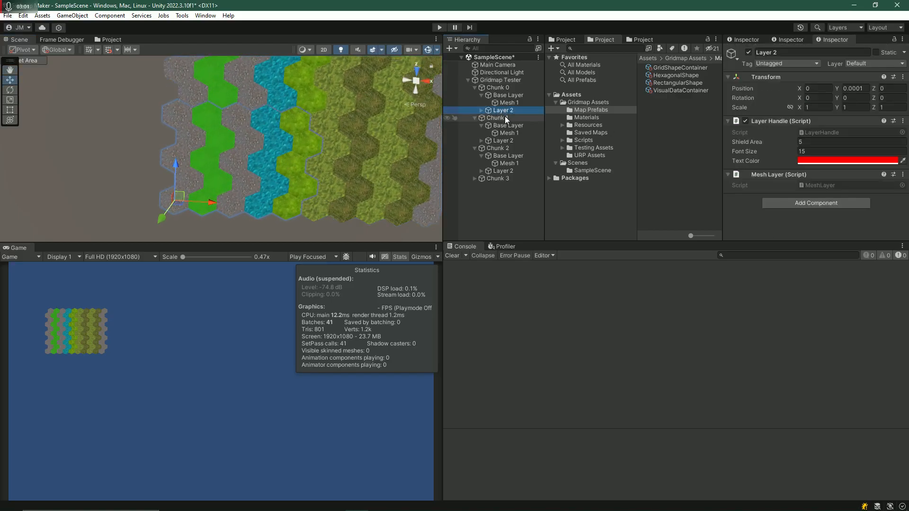
{"action": "left_click", "coordinate": [495, 79]}
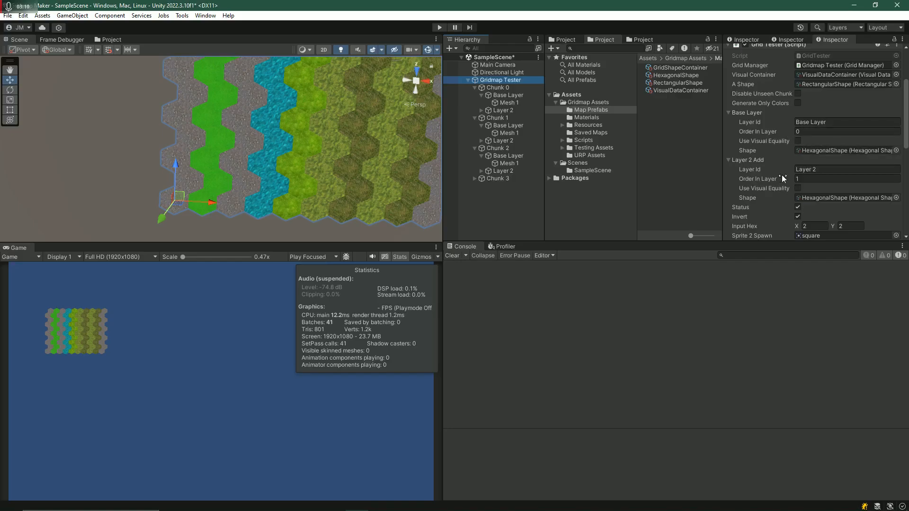
- Move Chunk 0's Layer 2 mesh about 4 units along X off its base layer, and move it back
{"action": "left_click", "coordinate": [199, 175]}
{"action": "left_click_drag", "start_coordinate": [210, 188], "coordinate": [316, 201]}
{"action": "left_click", "coordinate": [182, 177]}
{"action": "left_click", "coordinate": [389, 163]}
{"action": "left_click", "coordinate": [512, 111]}
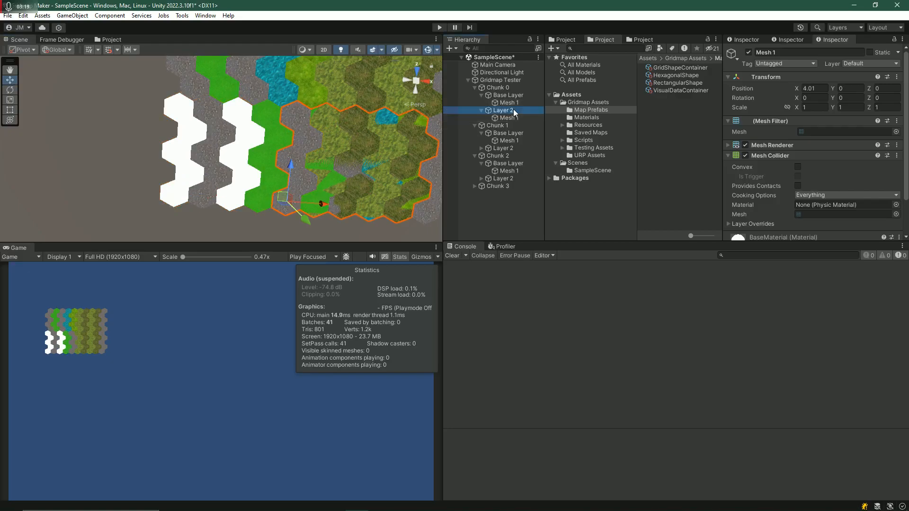
{"action": "left_click", "coordinate": [353, 163]}
{"action": "left_click_drag", "start_coordinate": [328, 202], "coordinate": [215, 202]}
- Undo the moves of Chunk 0's Layer 2 mesh
{"action": "key", "text": "ctrl+z"}
{"action": "key", "text": "ctrl+z"}
{"action": "key", "text": "ctrl+y"}
{"action": "key", "text": "ctrl+z"}
{"action": "key", "text": "ctrl+z"}
{"action": "key", "text": "ctrl+z"}
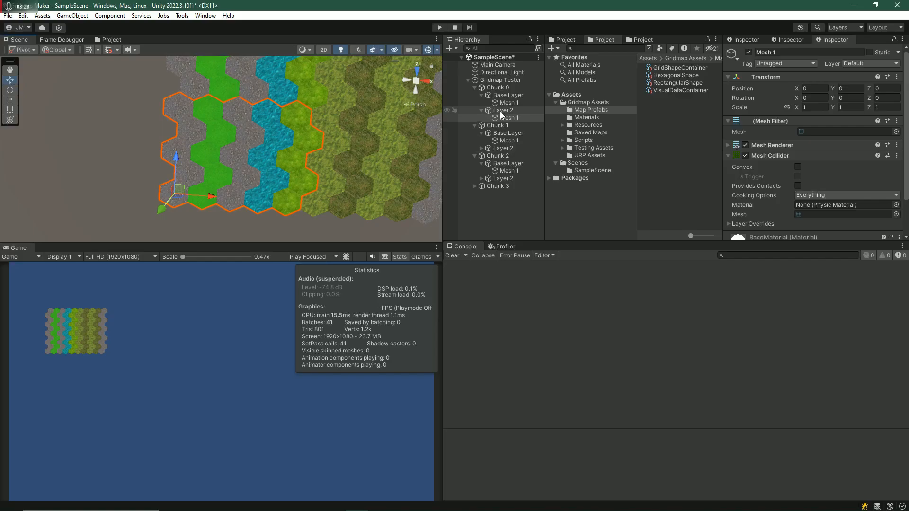
- Move the whole Chunk 0 object in the negative X direction, away from the rest of the grid
{"action": "right_click_drag", "start_coordinate": [268, 162], "coordinate": [269, 139]}
{"action": "scroll", "coordinate": [278, 149], "scroll_direction": "up", "scroll_amount": 3}
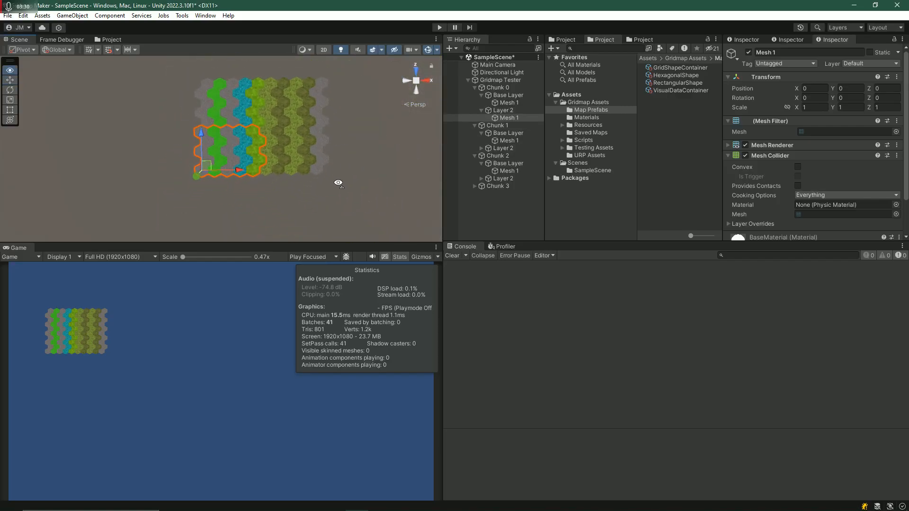
{"action": "left_click", "coordinate": [497, 88]}
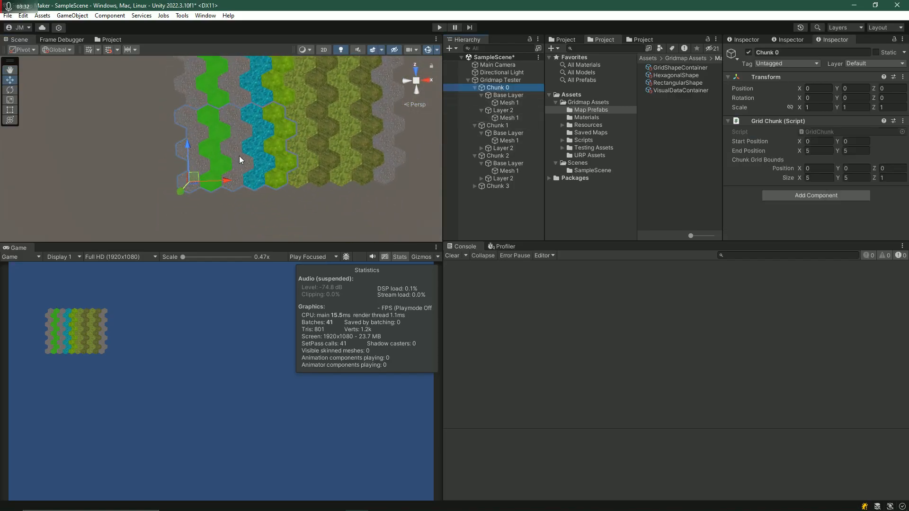
{"action": "left_click_drag", "start_coordinate": [229, 182], "coordinate": [189, 196]}
- Move only Chunk 1's Layer 2 mesh along positive X, and undo that move
{"action": "left_click", "coordinate": [330, 184]}
{"action": "left_click_drag", "start_coordinate": [331, 178], "coordinate": [377, 177]}
{"action": "key", "text": "ctrl+z"}
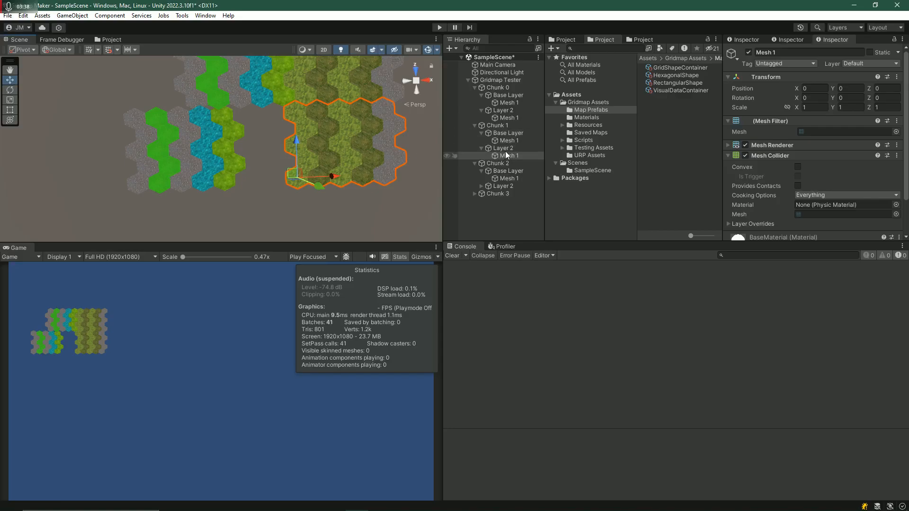
{"action": "right_click_drag", "start_coordinate": [346, 218], "coordinate": [347, 201]}
{"action": "key", "text": "s"}
{"action": "key", "text": "w"}
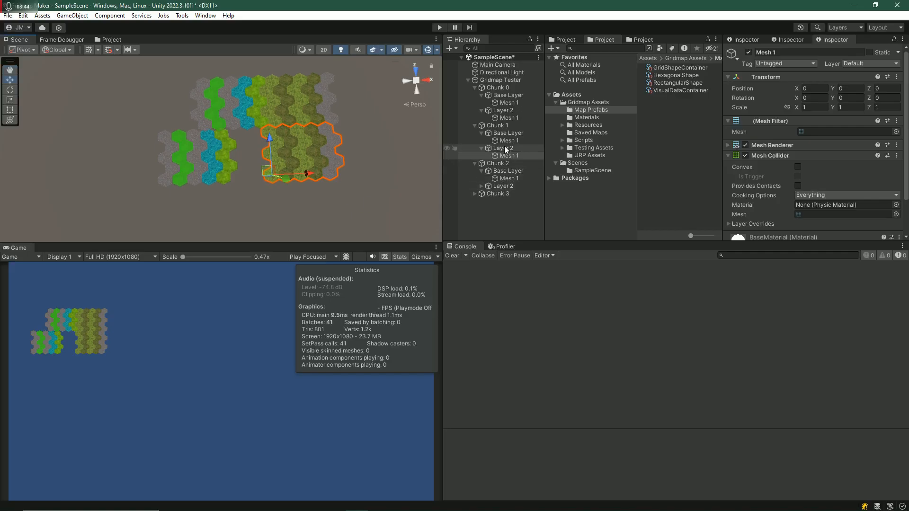
- Move the whole Chunk 1 object along positive X, away from the other chunks, and select its Layer 2 object
{"action": "left_click", "coordinate": [497, 126]}
{"action": "left_click_drag", "start_coordinate": [302, 174], "coordinate": [334, 213]}
{"action": "mouse_move", "coordinate": [340, 174]}
{"action": "left_mouse_down"}
{"action": "mouse_move", "coordinate": [385, 191]}
{"action": "mouse_move", "coordinate": [334, 189]}
{"action": "mouse_move", "coordinate": [377, 194]}
{"action": "mouse_move", "coordinate": [331, 173]}
{"action": "left_mouse_up"}
{"action": "left_click", "coordinate": [497, 133]}
{"action": "left_click", "coordinate": [498, 147]}
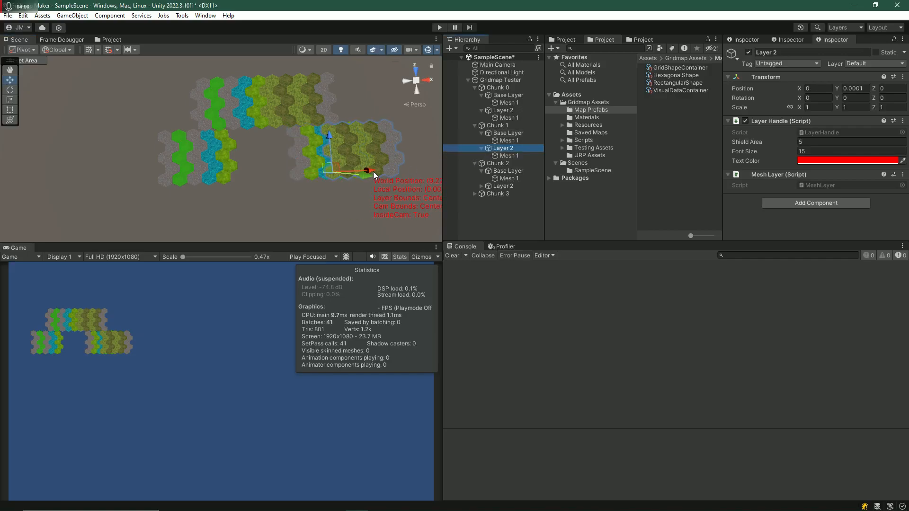
- Move Chunk 1's Layer 2 along negative X to about -1.92, and regenerate the whole grid from Gridmap Tester
{"action": "left_click_drag", "start_coordinate": [373, 169], "coordinate": [330, 183]}
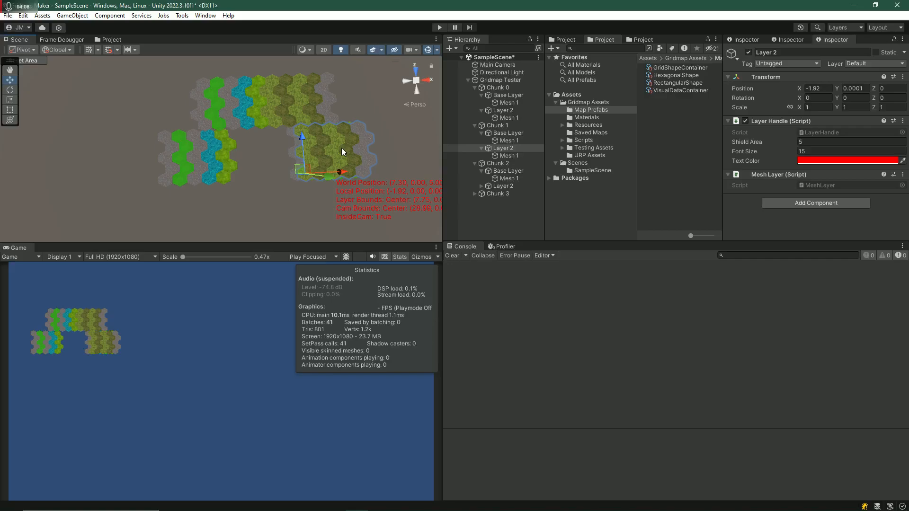
{"action": "left_click", "coordinate": [470, 81]}
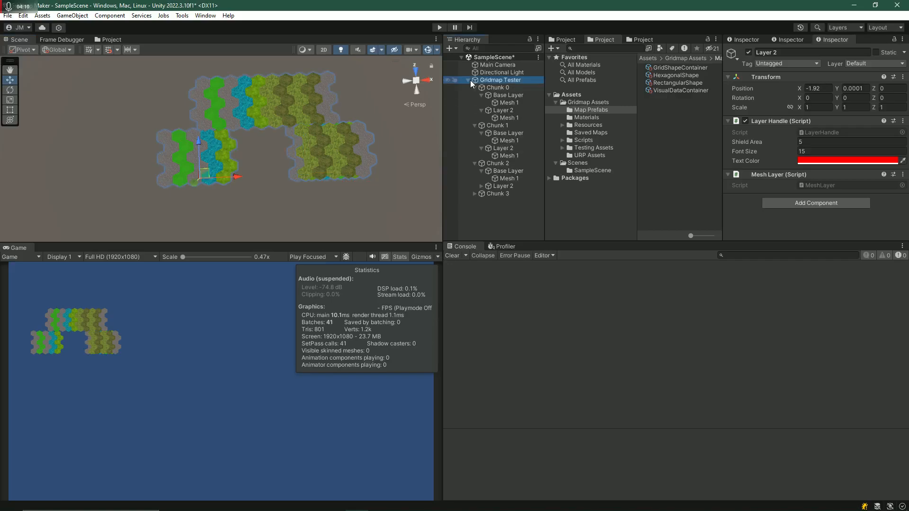
{"action": "left_click", "coordinate": [820, 228]}
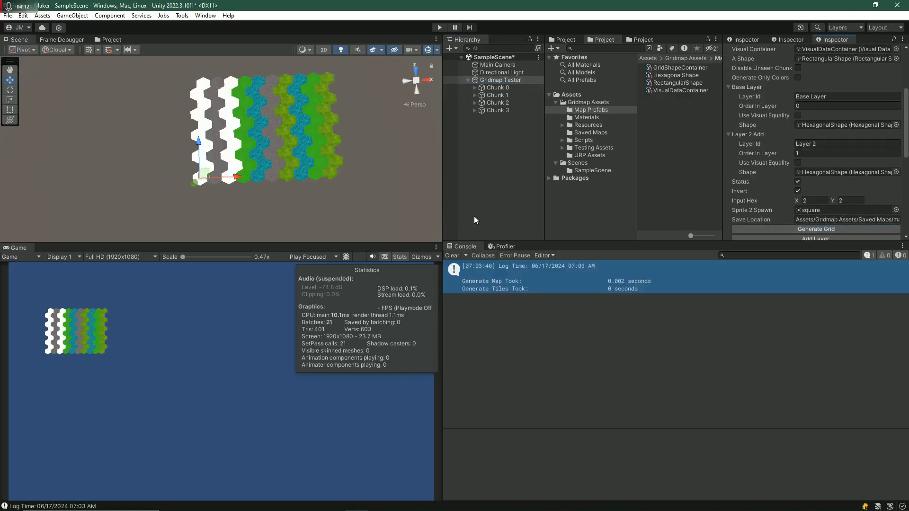
{"action": "left_click", "coordinate": [456, 255]}
{"action": "scroll", "coordinate": [366, 154], "scroll_direction": "down", "scroll_amount": 2}
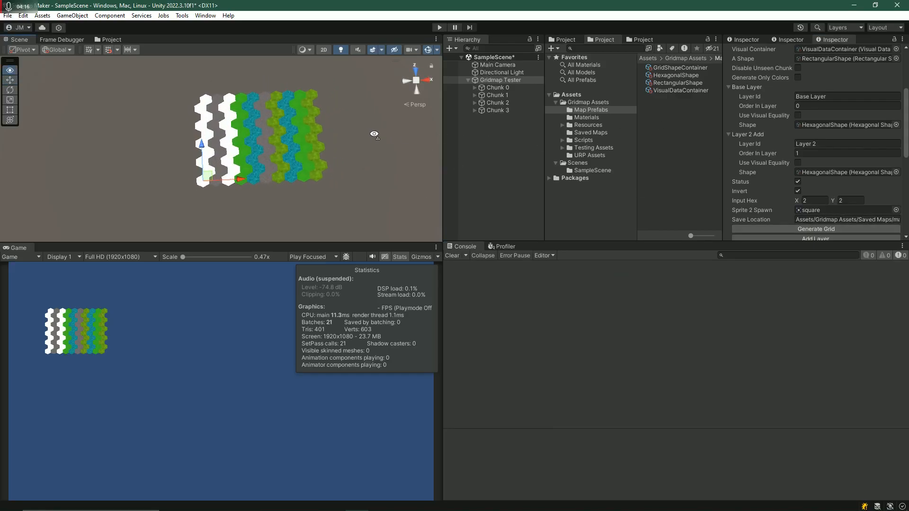
{"action": "left_click_drag", "start_coordinate": [371, 135], "coordinate": [365, 138], "text": "alt"}
{"action": "scroll", "coordinate": [364, 137], "scroll_direction": "up", "scroll_amount": 3}
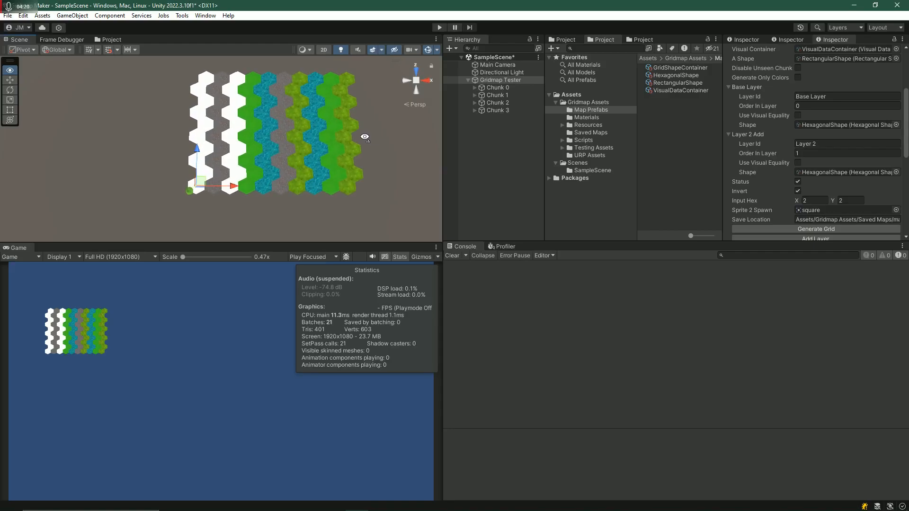
- Set the Grid Manager's shape scale to 5 by 5, regenerate the grid, and clear the console
{"action": "scroll", "coordinate": [813, 171], "scroll_direction": "down", "scroll_amount": 10}
{"action": "left_click", "coordinate": [814, 163]}
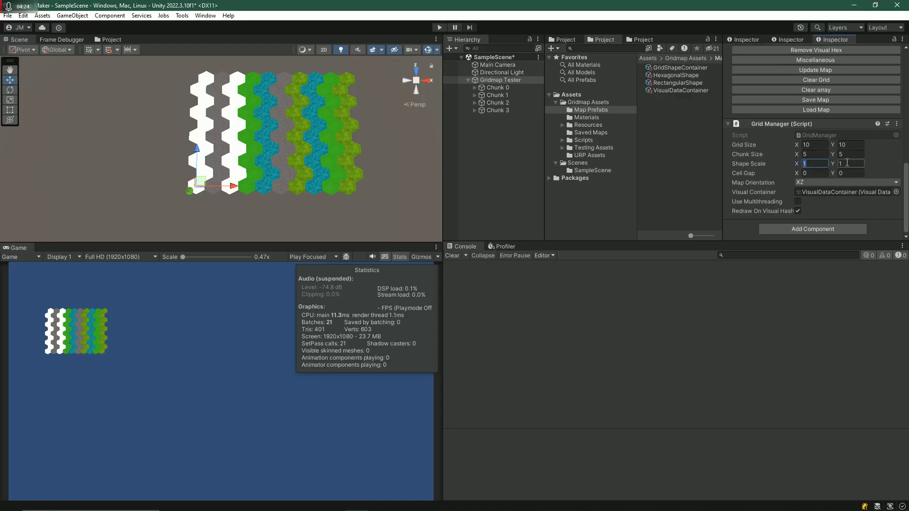
{"action": "left_click", "coordinate": [847, 163]}
{"action": "type", "text": "5"}
{"action": "scroll", "coordinate": [819, 119], "scroll_direction": "up", "scroll_amount": 4}
{"action": "left_click", "coordinate": [816, 96]}
{"action": "key", "text": "s"}
{"action": "mouse_move", "coordinate": [309, 142]}
{"action": "right_mouse_down"}
{"action": "mouse_move", "coordinate": [292, 120]}
{"action": "mouse_move", "coordinate": [310, 119]}
{"action": "mouse_move", "coordinate": [314, 149]}
{"action": "mouse_move", "coordinate": [322, 133]}
{"action": "right_mouse_up"}
{"action": "key", "text": "w"}
{"action": "left_click", "coordinate": [452, 255]}
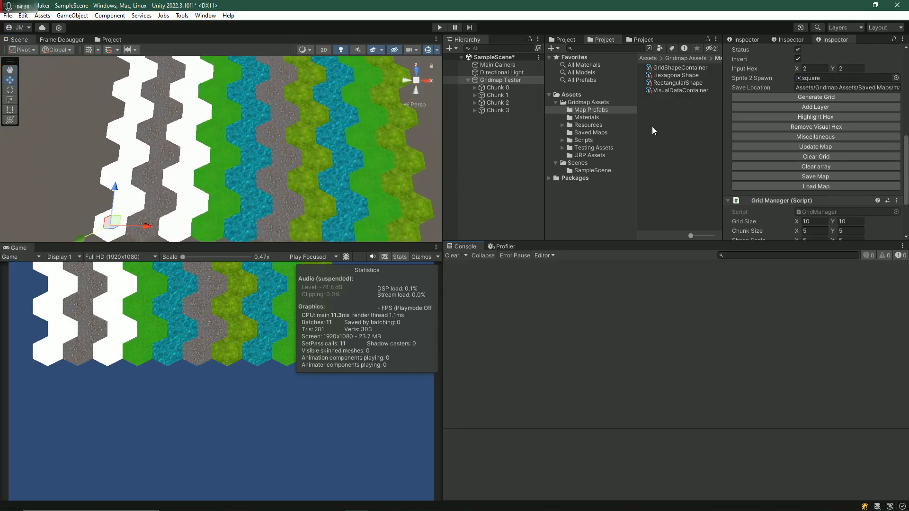
- Assign RectangularShape as Layer 2's shape and add that layer to the map
{"action": "scroll", "coordinate": [788, 140], "scroll_direction": "up", "scroll_amount": 5}
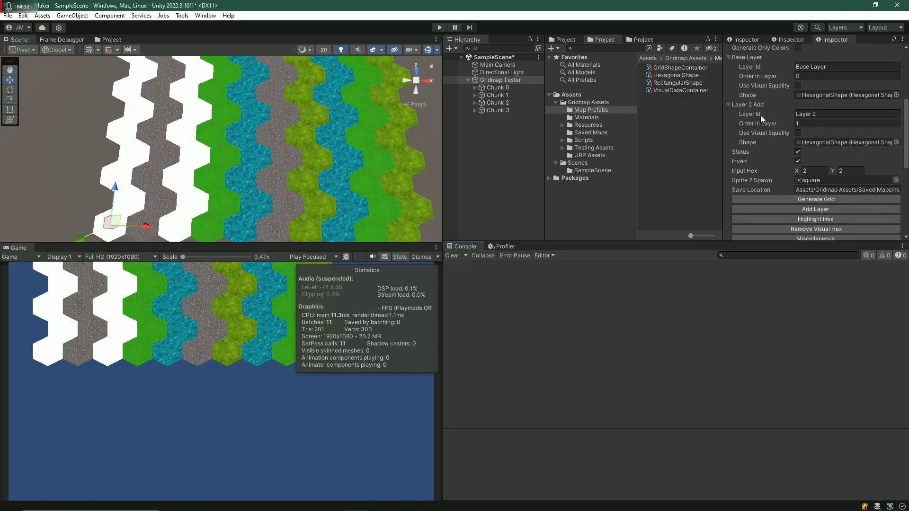
{"action": "left_click_drag", "start_coordinate": [668, 81], "coordinate": [824, 143]}
{"action": "left_click", "coordinate": [815, 211]}
{"action": "right_click_drag", "start_coordinate": [327, 142], "coordinate": [281, 194]}
{"action": "key", "text": "s"}
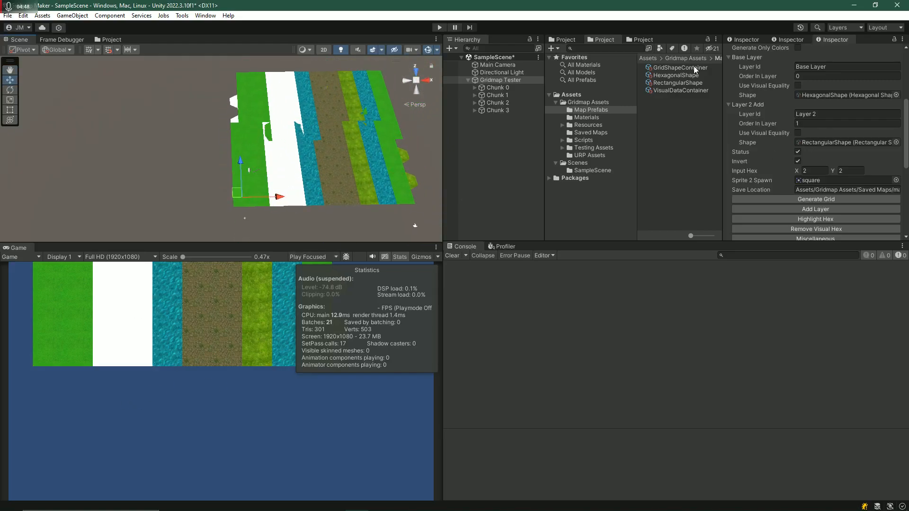
- Move Chunk 0's Layer 2 mesh a short way along positive X to uncover the hexagonal base tiles
{"action": "left_click", "coordinate": [259, 189]}
{"action": "mouse_move", "coordinate": [345, 217]}
{"action": "right_mouse_down"}
{"action": "mouse_move", "coordinate": [320, 219]}
{"action": "mouse_move", "coordinate": [333, 225]}
{"action": "right_mouse_up"}
{"action": "left_click_drag", "start_coordinate": [223, 203], "coordinate": [267, 213]}
- Set the Main Camera's Z position to 22.7 and its orthographic size to 30 so the whole map fits the view
{"action": "left_click", "coordinate": [507, 65]}
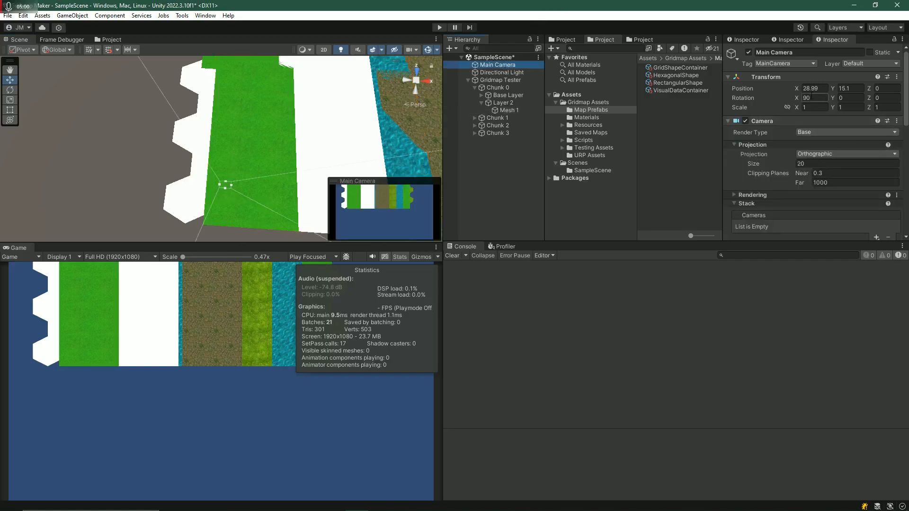
{"action": "left_click", "coordinate": [832, 89]}
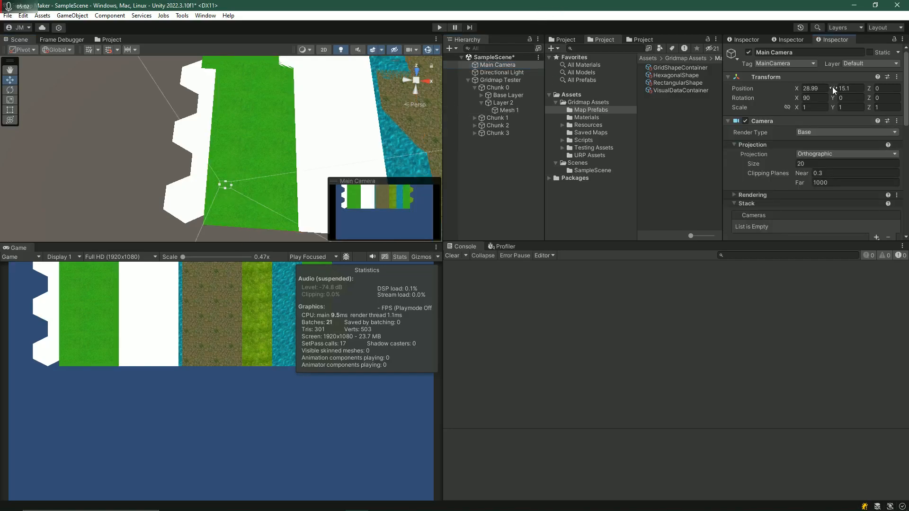
{"action": "left_click", "coordinate": [885, 89]}
{"action": "type", "text": "8.8"}
{"action": "key", "text": "Return"}
{"action": "left_click_drag", "start_coordinate": [21, 90], "coordinate": [64, 104]}
{"action": "left_click", "coordinate": [841, 164]}
{"action": "type", "text": "10"}
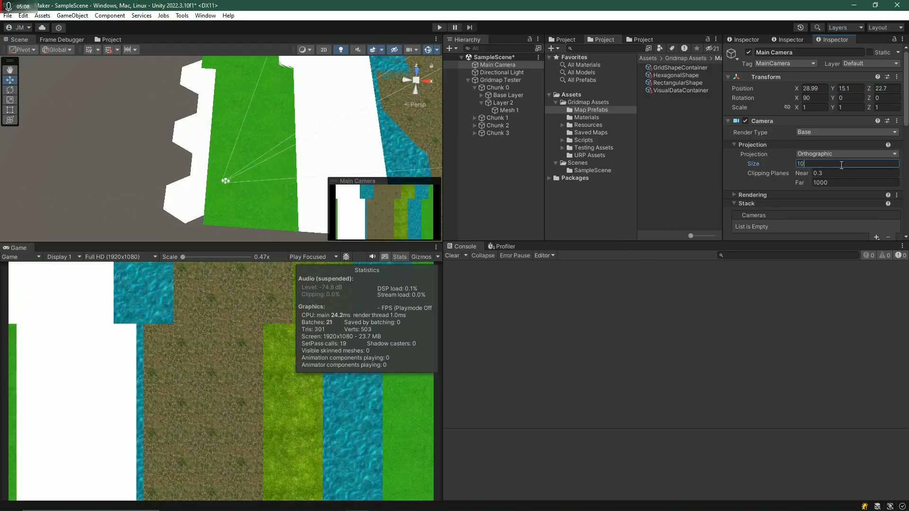
{"action": "type", "text": "30"}
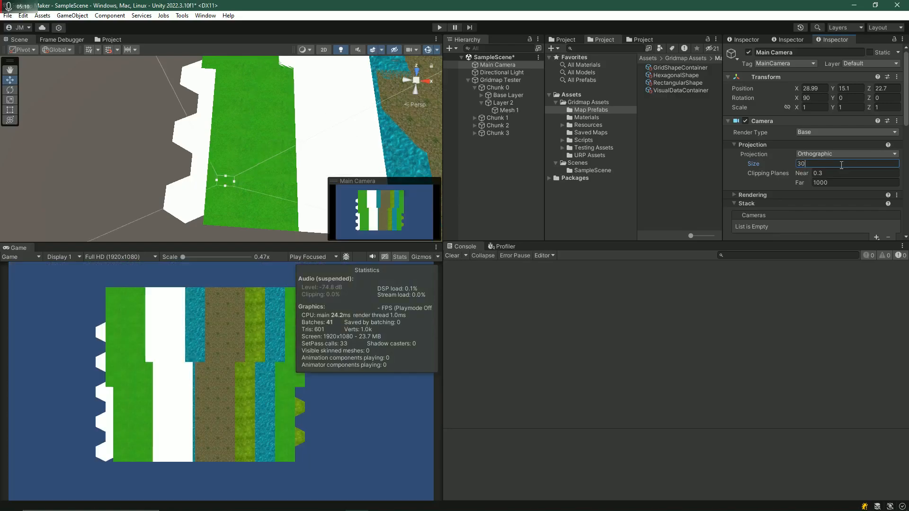
- Select Chunk 0's Layer 2 and examine how its rectangular tiles lie over the hexagonal base layer
{"action": "mouse_move", "coordinate": [132, 151]}
{"action": "left_mouse_down", "text": "alt"}
{"action": "mouse_move", "coordinate": [129, 141]}
{"action": "mouse_move", "coordinate": [146, 147]}
{"action": "left_mouse_up", "text": "alt"}
{"action": "key", "text": "w"}
{"action": "right_click_drag", "start_coordinate": [147, 148], "coordinate": [168, 150]}
{"action": "left_click", "coordinate": [499, 103]}
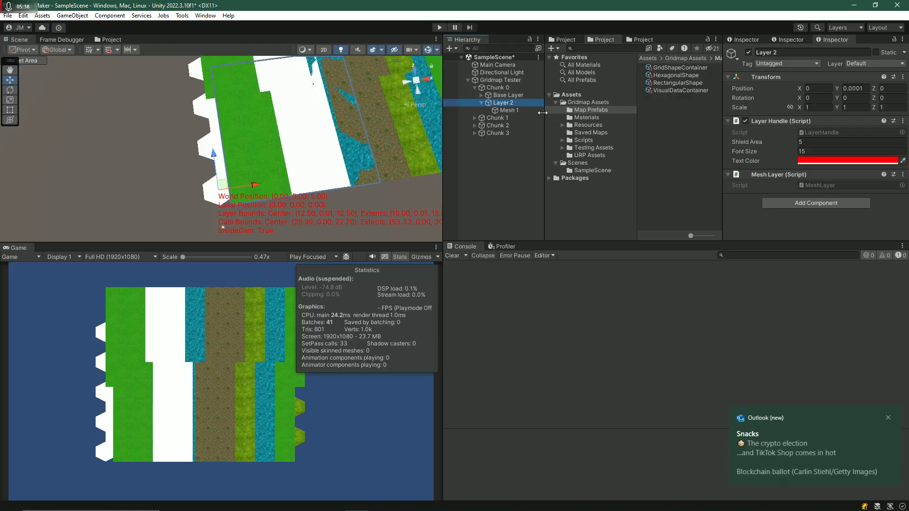
{"action": "double_click", "coordinate": [493, 102]}
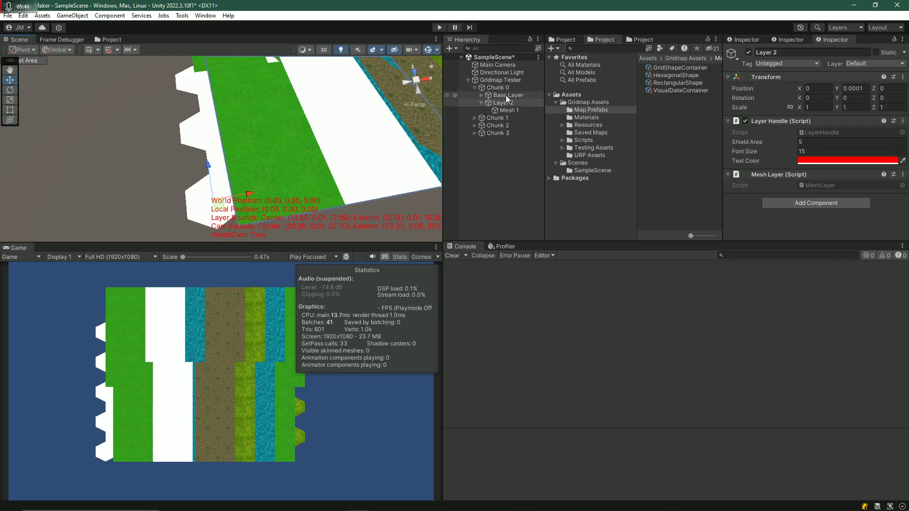
{"action": "right_click_drag", "start_coordinate": [301, 166], "coordinate": [260, 227]}
{"action": "key", "text": "d"}
{"action": "key", "text": "s"}
{"action": "key", "text": "d"}
{"action": "key", "text": "w"}
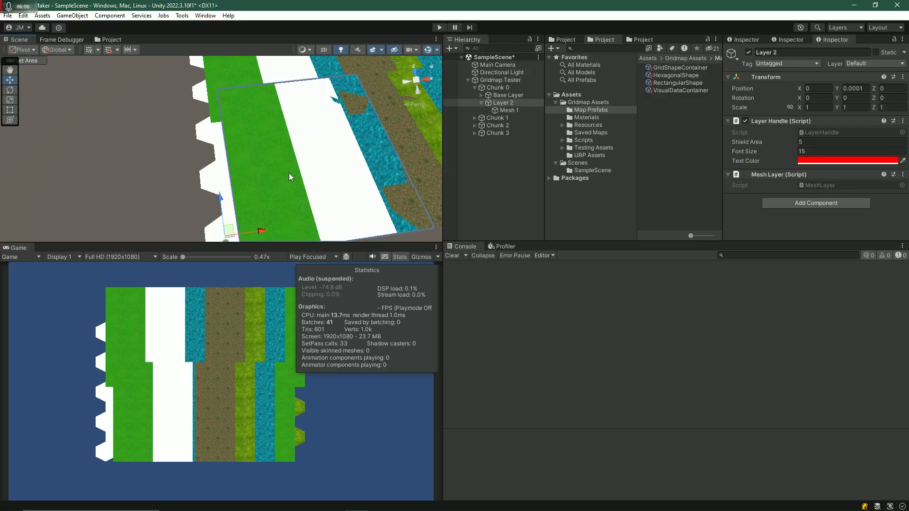
- Inspect individual chunk meshes across the map, comparing Chunk 0's base layer mesh with its Layer 2
{"action": "left_click", "coordinate": [218, 153]}
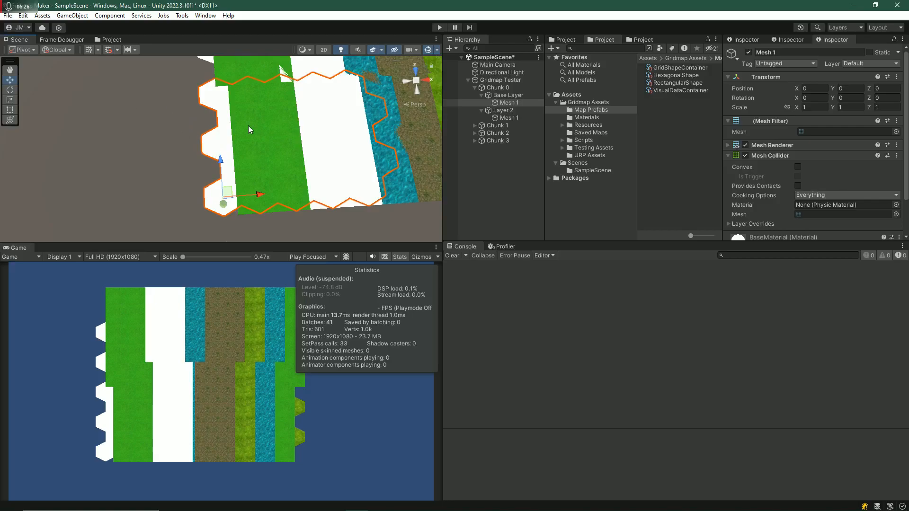
{"action": "right_click_drag", "start_coordinate": [175, 106], "coordinate": [199, 141]}
{"action": "key", "text": "s"}
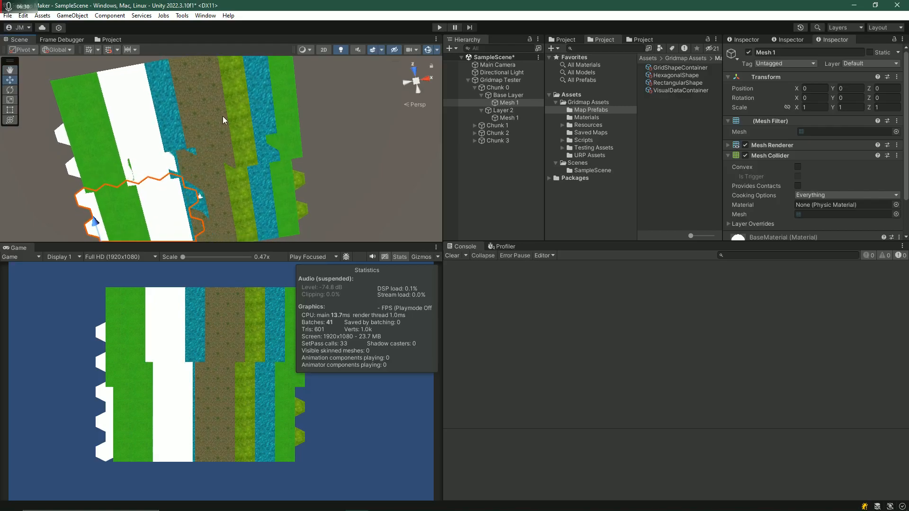
{"action": "left_click", "coordinate": [287, 132]}
{"action": "right_click_drag", "start_coordinate": [228, 67], "coordinate": [278, 84]}
{"action": "left_click", "coordinate": [279, 86]}
{"action": "right_click_drag", "start_coordinate": [341, 154], "coordinate": [253, 167]}
{"action": "key", "text": "s"}
{"action": "right_click_drag", "start_coordinate": [146, 161], "coordinate": [186, 176]}
{"action": "left_click", "coordinate": [280, 156]}
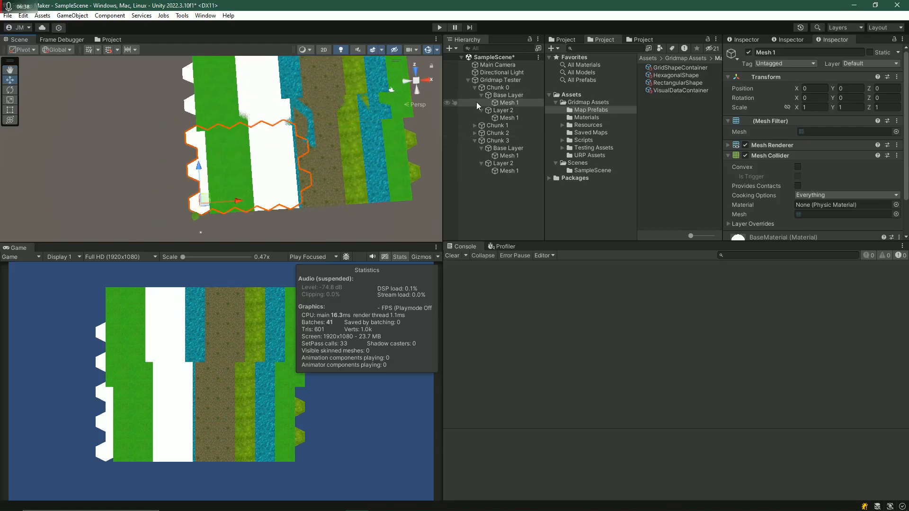
{"action": "left_click", "coordinate": [496, 112]}
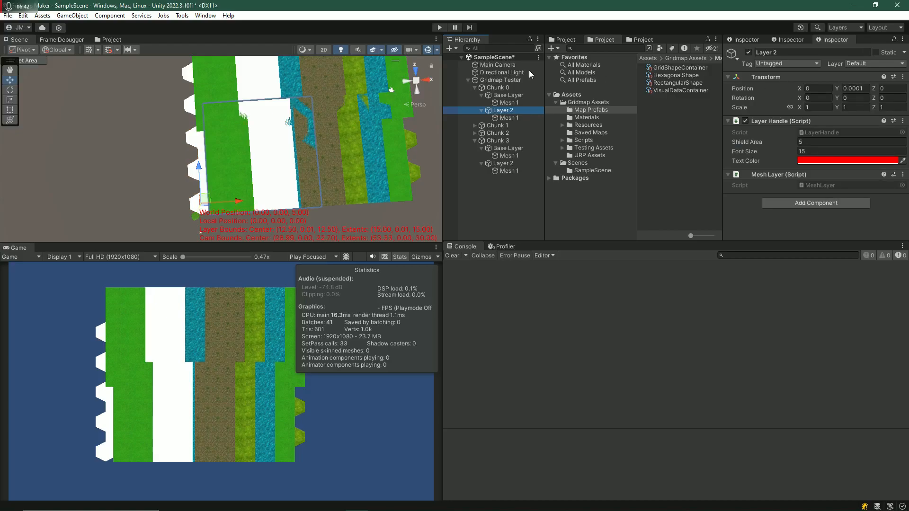
- Set Gridmap Tester's map orientation to XY and regenerate the grid
{"action": "left_click", "coordinate": [495, 80]}
{"action": "scroll", "coordinate": [823, 211], "scroll_direction": "down", "scroll_amount": 6}
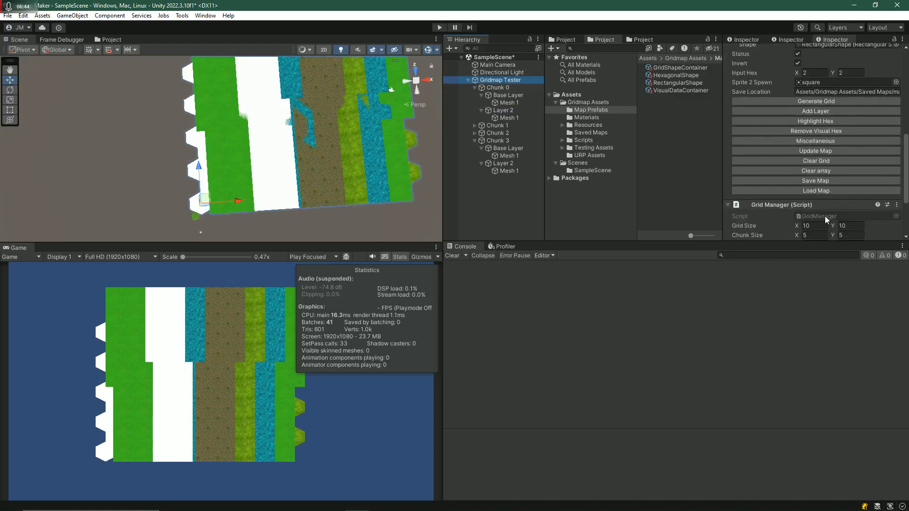
{"action": "scroll", "coordinate": [813, 187], "scroll_direction": "down", "scroll_amount": 3}
{"action": "left_click", "coordinate": [828, 183]}
{"action": "left_click", "coordinate": [828, 192]}
{"action": "scroll", "coordinate": [802, 151], "scroll_direction": "up", "scroll_amount": 3}
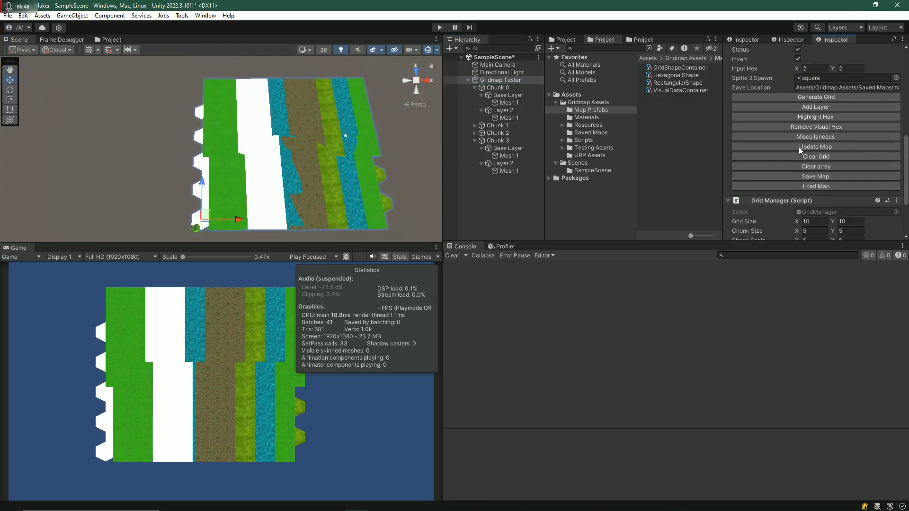
{"action": "left_click", "coordinate": [811, 97]}
{"action": "right_click_drag", "start_coordinate": [301, 174], "coordinate": [304, 175]}
{"action": "right_click_drag", "start_coordinate": [296, 133], "coordinate": [314, 88]}
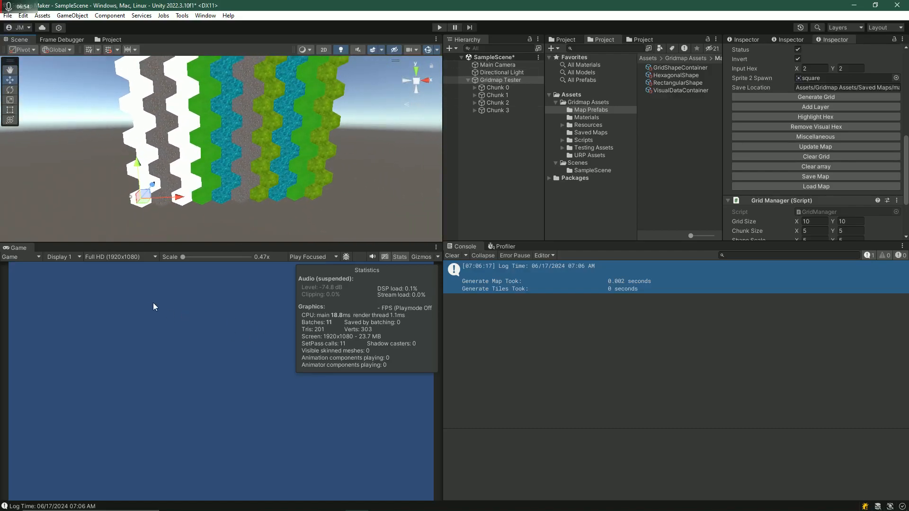
- Set the Main Camera's X rotation to 0 and move it along Z to -0.6 to face the upright map, and undo these changes
{"action": "left_click", "coordinate": [497, 65]}
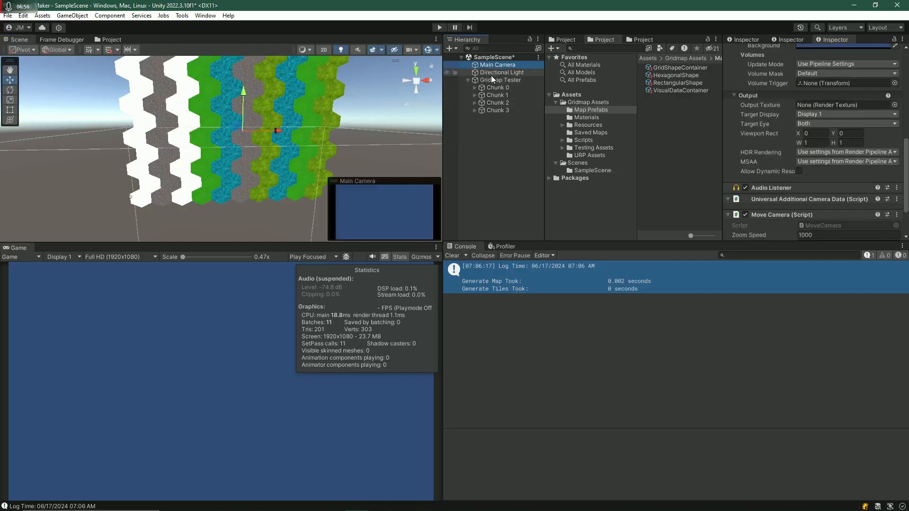
{"action": "scroll", "coordinate": [822, 175], "scroll_direction": "up", "scroll_amount": 5}
{"action": "left_click", "coordinate": [815, 98]}
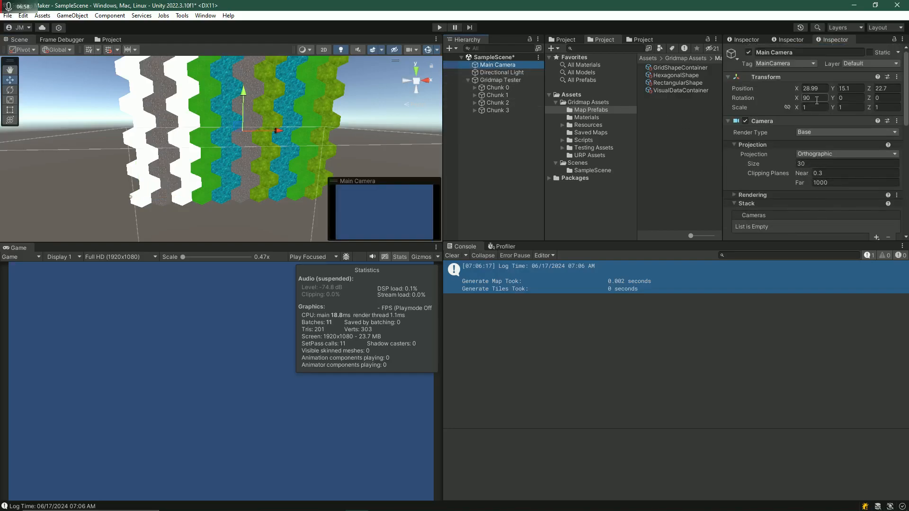
{"action": "type", "text": "0"}
{"action": "left_click_drag", "start_coordinate": [219, 142], "coordinate": [284, 134], "text": "alt"}
{"action": "left_click_drag", "start_coordinate": [211, 124], "coordinate": [265, 140]}
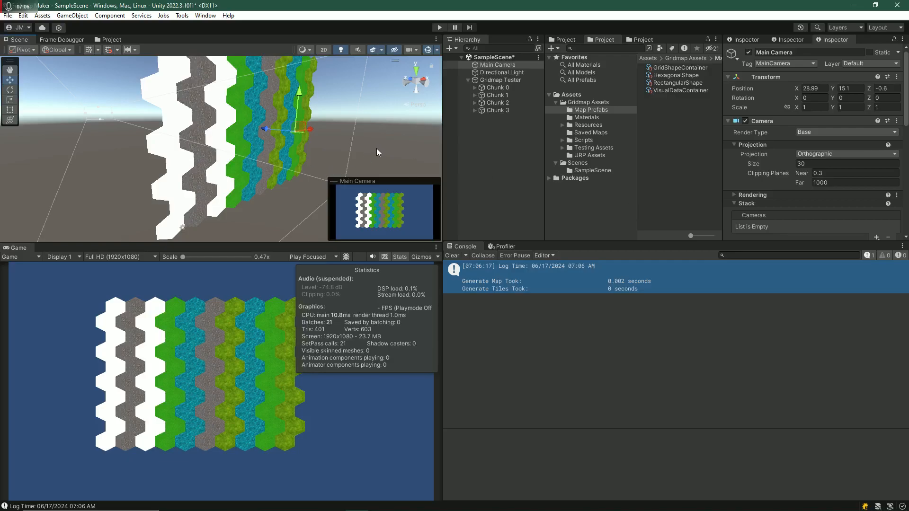
{"action": "left_click_drag", "start_coordinate": [378, 153], "coordinate": [349, 148], "text": "alt"}
{"action": "right_click_drag", "start_coordinate": [350, 148], "coordinate": [372, 147]}
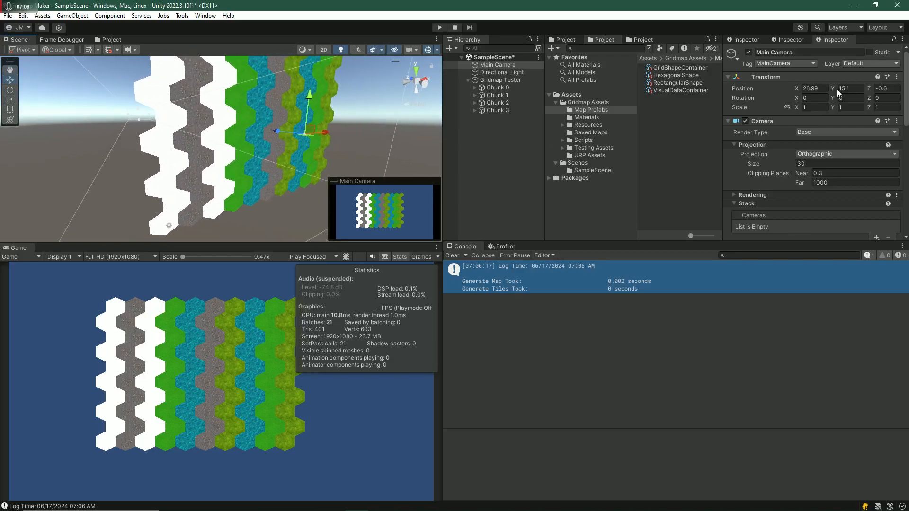
{"action": "key", "text": "ctrl+z"}
- Set Gridmap Tester's map orientation back to XZ, regenerate the grid, and clear the console
{"action": "left_click", "coordinate": [498, 79]}
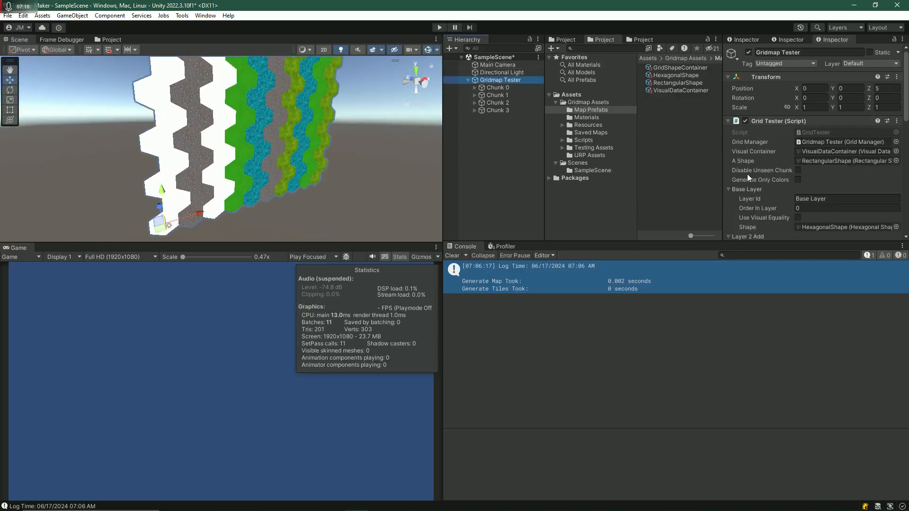
{"action": "scroll", "coordinate": [805, 185], "scroll_direction": "down", "scroll_amount": 10}
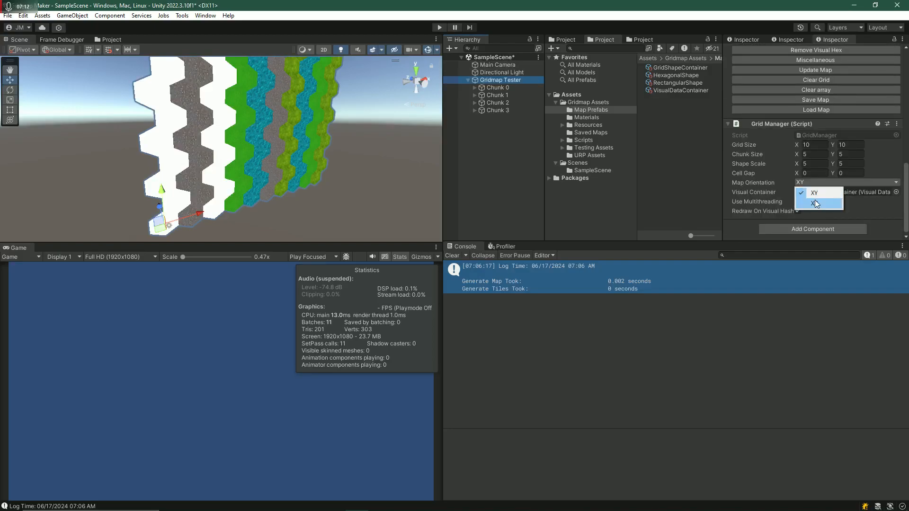
{"action": "scroll", "coordinate": [810, 142], "scroll_direction": "up", "scroll_amount": 4}
{"action": "left_click", "coordinate": [800, 124]}
{"action": "right_click_drag", "start_coordinate": [299, 131], "coordinate": [255, 184]}
{"action": "scroll", "coordinate": [847, 227], "scroll_direction": "down", "scroll_amount": 4}
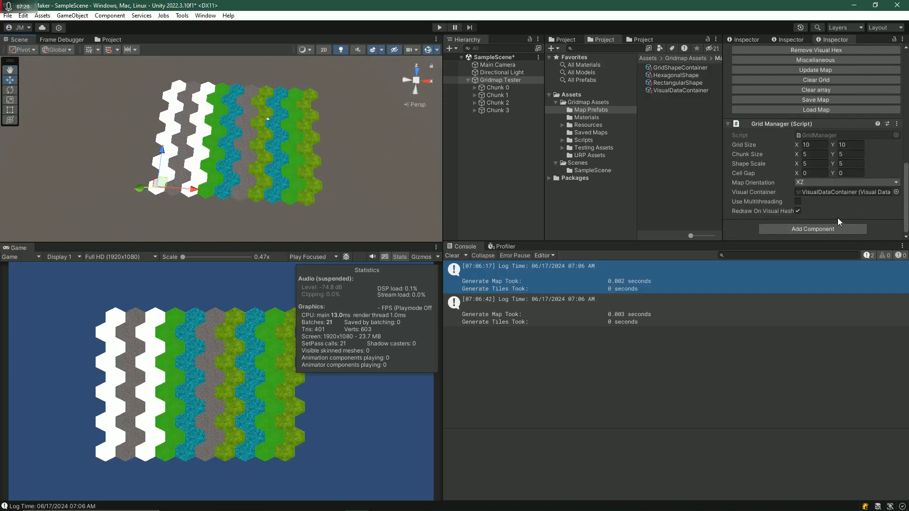
{"action": "left_click", "coordinate": [451, 256]}
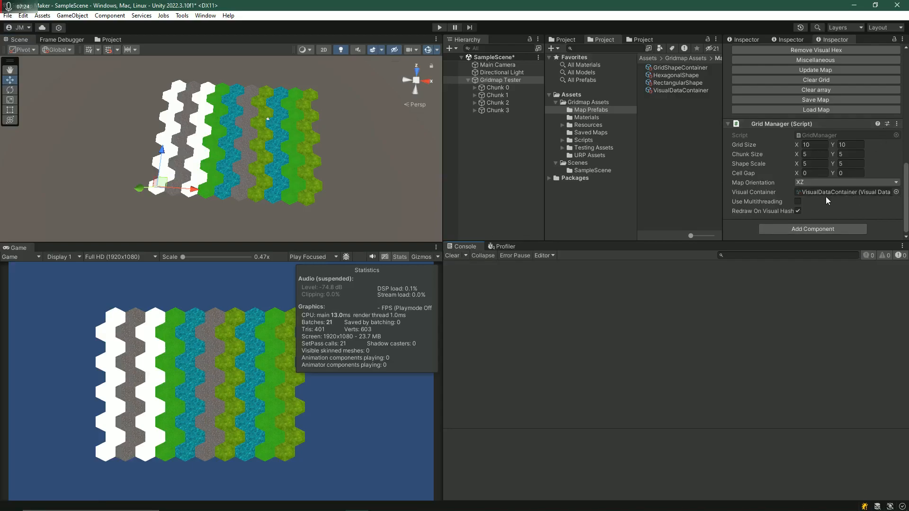
- Inspect the properties of the VisualDataContainer and RectangularShape assets
{"action": "left_click", "coordinate": [675, 90]}
{"action": "left_click", "coordinate": [675, 84]}
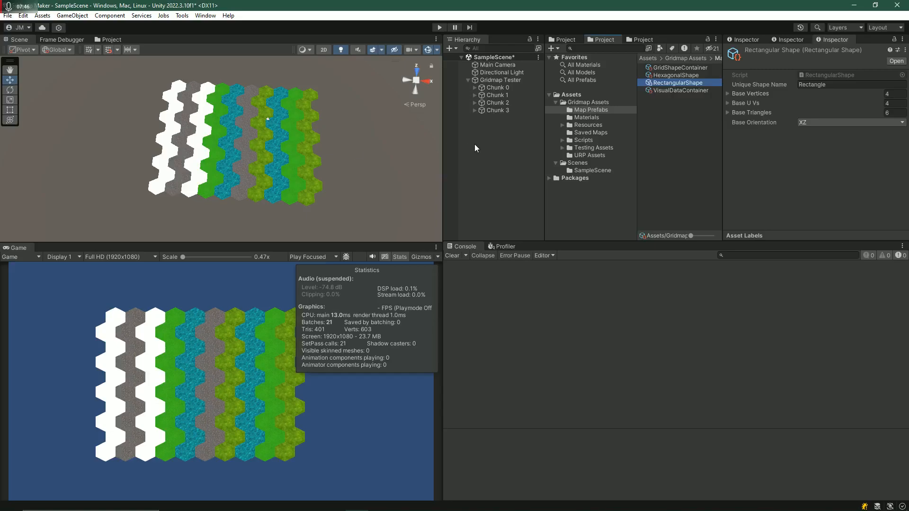
- Set Gridmap Tester's cell gap to 2 on both axes, regenerate the grid, and clear the console
{"action": "left_click", "coordinate": [515, 80]}
{"action": "scroll", "coordinate": [833, 181], "scroll_direction": "down", "scroll_amount": 6}
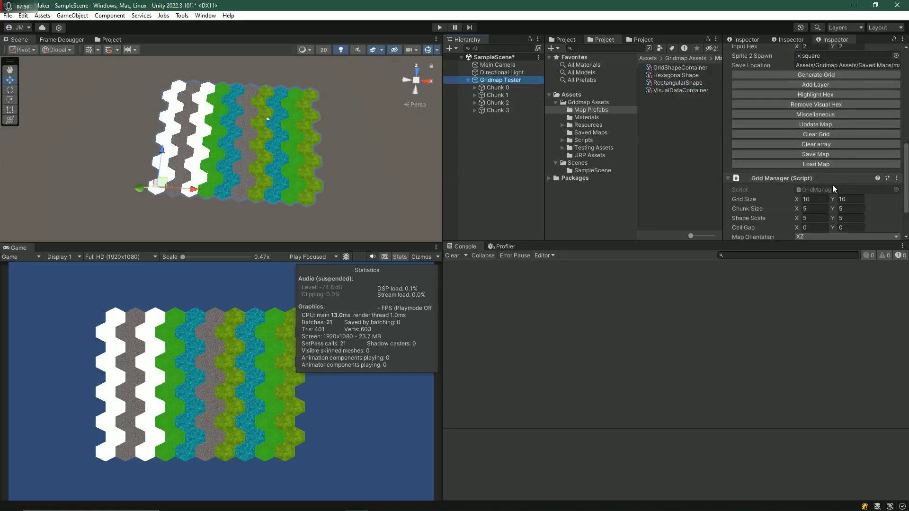
{"action": "scroll", "coordinate": [833, 185], "scroll_direction": "down", "scroll_amount": 3}
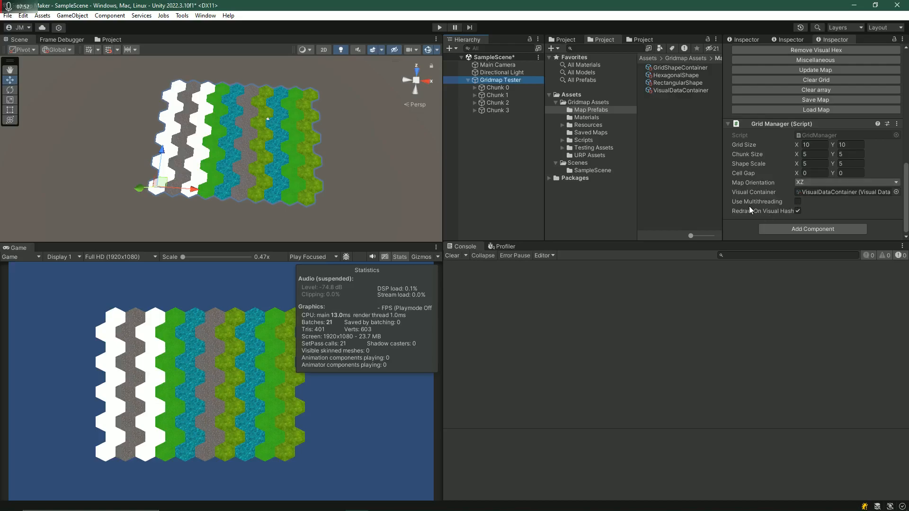
{"action": "left_click", "coordinate": [810, 173]}
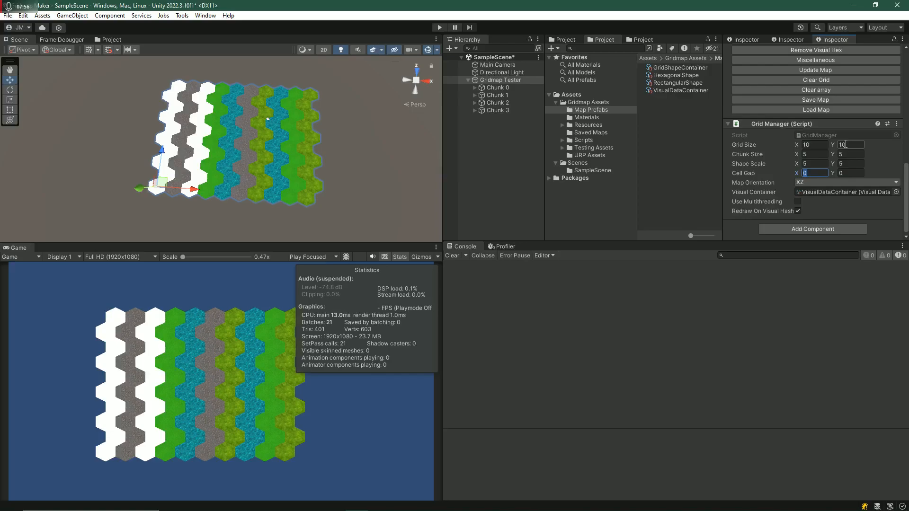
{"action": "key", "text": "Tab"}
{"action": "type", "text": "2"}
{"action": "scroll", "coordinate": [831, 161], "scroll_direction": "up", "scroll_amount": 3}
{"action": "left_click", "coordinate": [808, 77]}
{"action": "scroll", "coordinate": [271, 147], "scroll_direction": "up", "scroll_amount": 8}
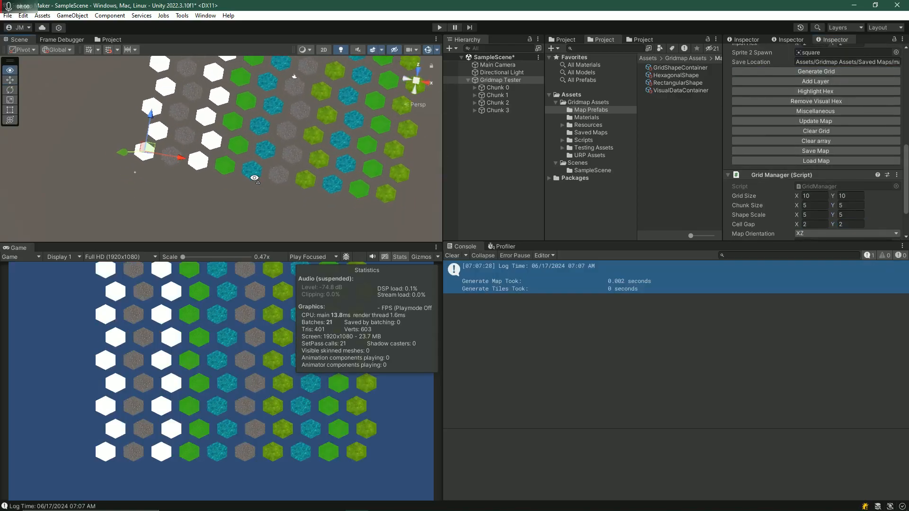
{"action": "right_click_drag", "start_coordinate": [196, 164], "coordinate": [265, 180]}
{"action": "scroll", "coordinate": [265, 180], "scroll_direction": "down", "scroll_amount": 3}
{"action": "left_click", "coordinate": [450, 256]}
{"action": "right_click_drag", "start_coordinate": [213, 143], "coordinate": [236, 154]}
{"action": "scroll", "coordinate": [232, 153], "scroll_direction": "down", "scroll_amount": 4}
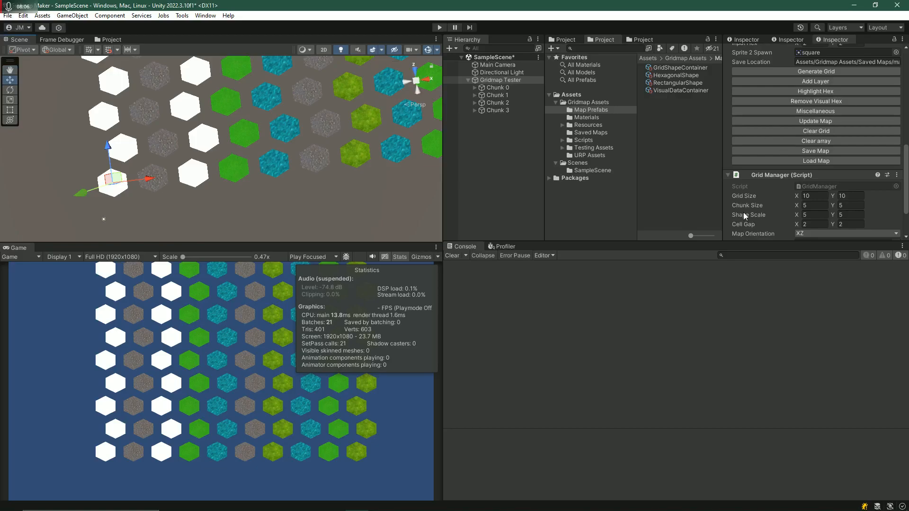
{"action": "scroll", "coordinate": [812, 214], "scroll_direction": "down", "scroll_amount": 3}
{"action": "right_click_drag", "start_coordinate": [305, 168], "coordinate": [299, 141]}
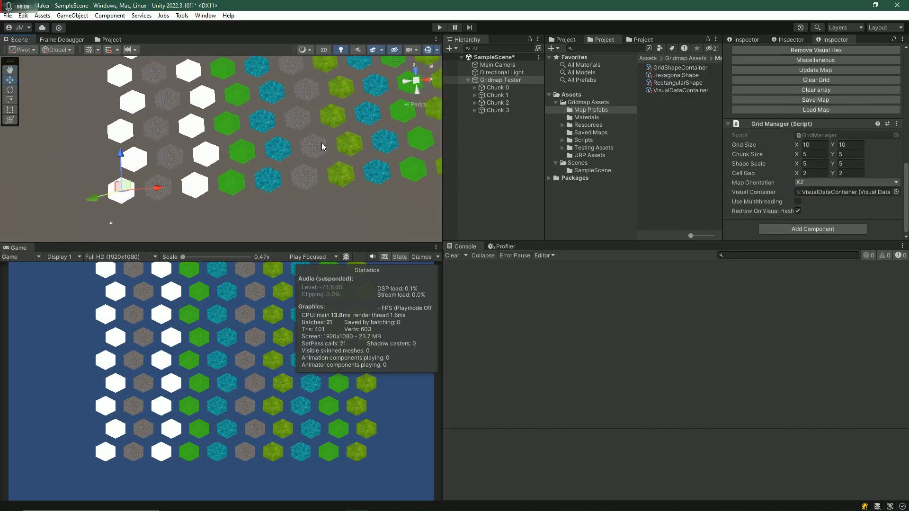
- Add the rectangular Layer 2 over the spaced hexagon grid and inspect the square cells up close
{"action": "scroll", "coordinate": [866, 155], "scroll_direction": "up", "scroll_amount": 4}
{"action": "scroll", "coordinate": [823, 118], "scroll_direction": "up", "scroll_amount": 2}
{"action": "scroll", "coordinate": [817, 104], "scroll_direction": "down", "scroll_amount": 2}
{"action": "left_click", "coordinate": [818, 108]}
{"action": "mouse_move", "coordinate": [279, 156]}
{"action": "right_mouse_down"}
{"action": "mouse_move", "coordinate": [237, 154]}
{"action": "mouse_move", "coordinate": [243, 128]}
{"action": "mouse_move", "coordinate": [250, 154]}
{"action": "mouse_move", "coordinate": [265, 154]}
{"action": "right_mouse_up"}
{"action": "key", "text": "w"}
{"action": "key", "text": "s"}
{"action": "key", "text": "d"}
{"action": "key", "text": "w"}
{"action": "key", "text": "s"}
{"action": "scroll", "coordinate": [852, 184], "scroll_direction": "down", "scroll_amount": 3}
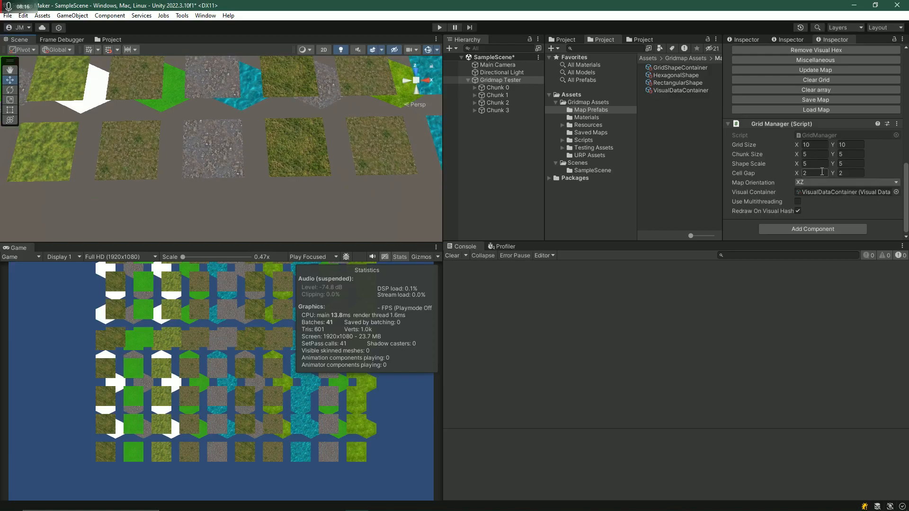
- Set the Grid Manager's cell gap to 5 on both axes and regenerate the grid
{"action": "left_click", "coordinate": [841, 173]}
{"action": "scroll", "coordinate": [839, 166], "scroll_direction": "up", "scroll_amount": 5}
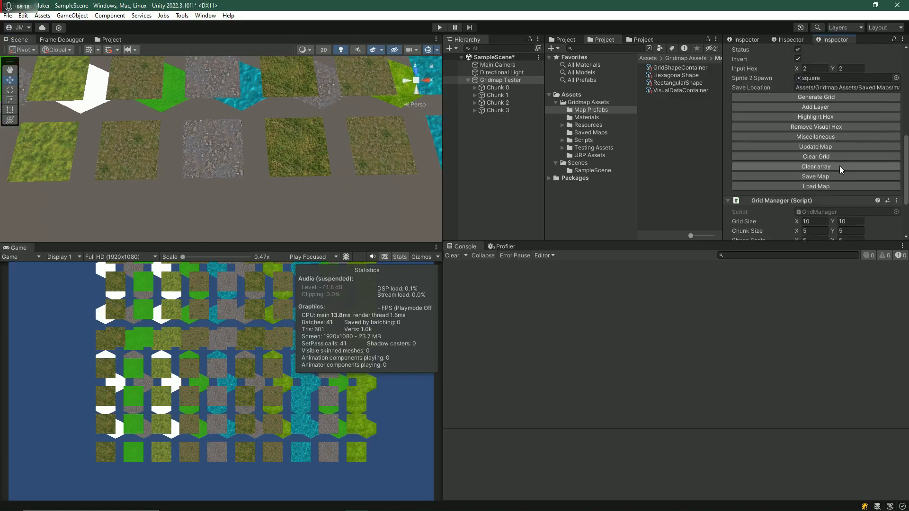
{"action": "left_click", "coordinate": [815, 122]}
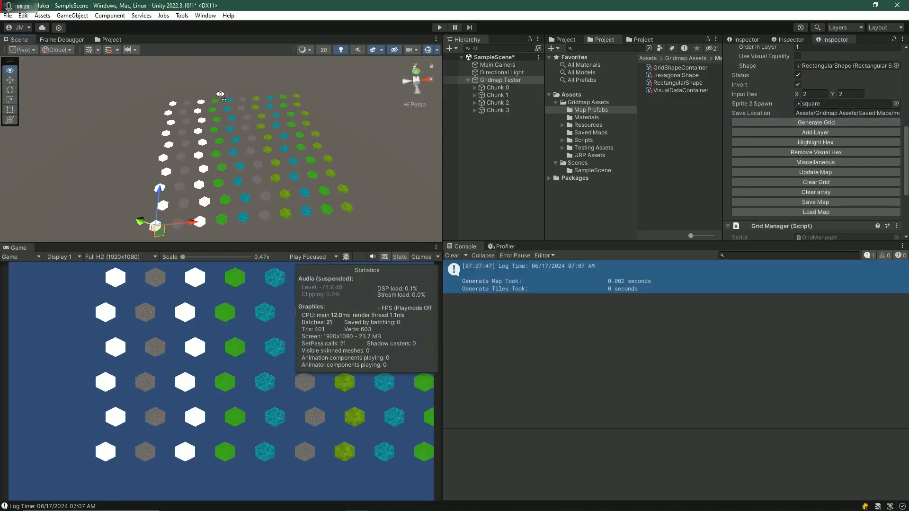
- Add the rectangular Layer 2 to the widely spaced grid and clear the console
{"action": "left_click", "coordinate": [820, 133]}
{"action": "mouse_move", "coordinate": [237, 142]}
{"action": "right_mouse_down"}
{"action": "mouse_move", "coordinate": [241, 199]}
{"action": "mouse_move", "coordinate": [245, 132]}
{"action": "right_mouse_up"}
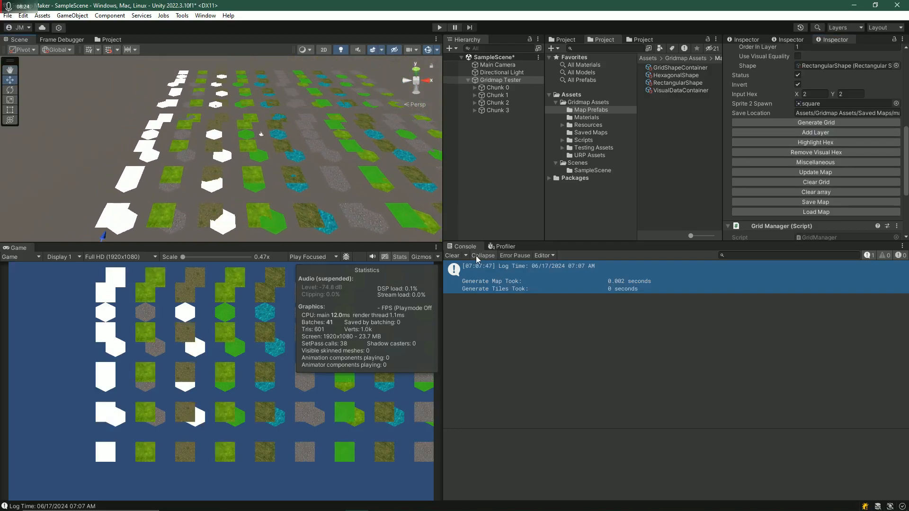
{"action": "left_click", "coordinate": [452, 255]}
{"action": "scroll", "coordinate": [827, 190], "scroll_direction": "down", "scroll_amount": 4}
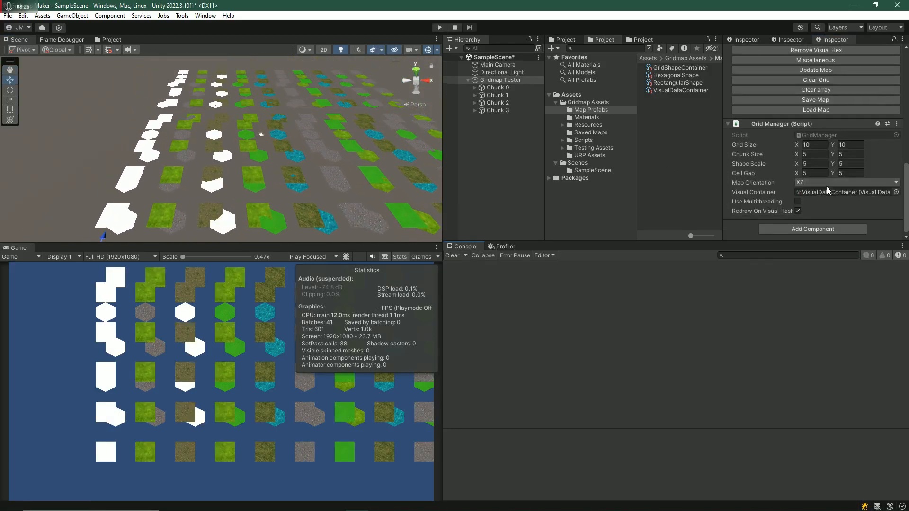
{"action": "right_click_drag", "start_coordinate": [334, 137], "coordinate": [328, 139]}
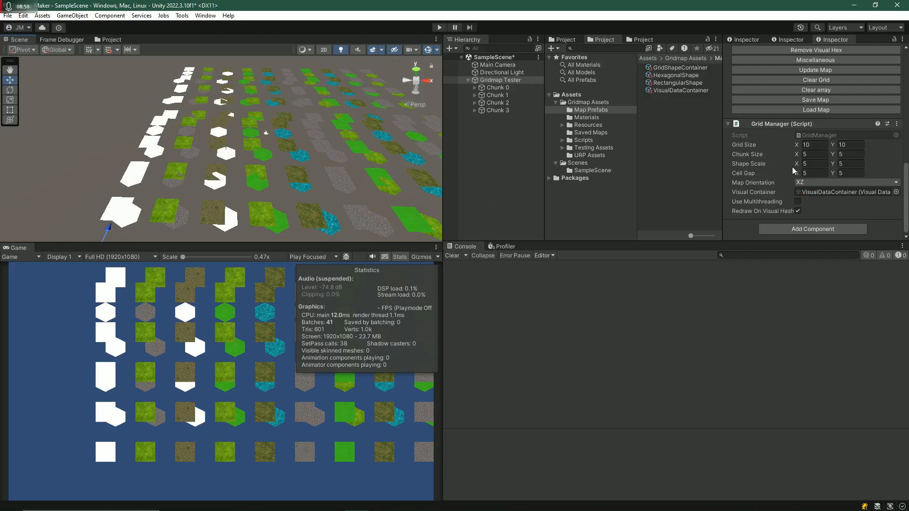
{"action": "key", "text": "s"}
{"action": "right_click_drag", "start_coordinate": [270, 103], "coordinate": [288, 129]}
{"action": "key", "text": "w"}
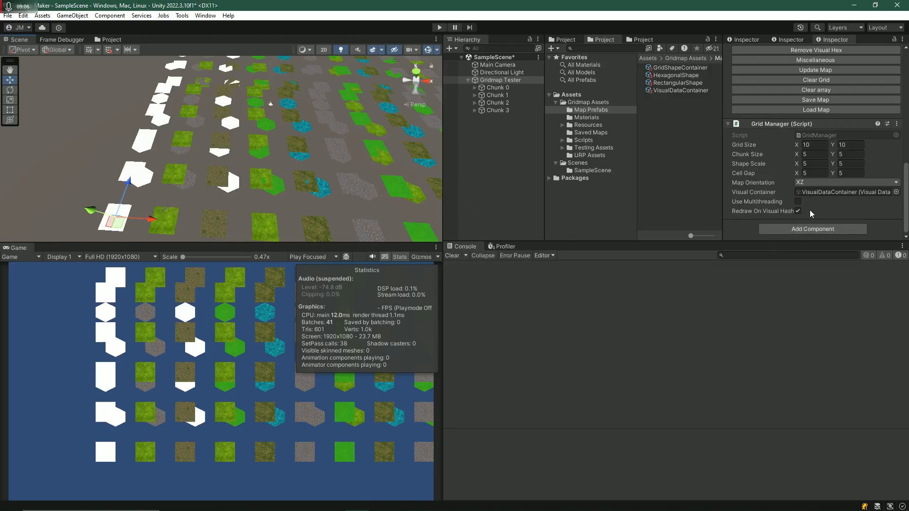
- Set the cell gap back to 0 on both axes, regenerate the grid, and clear the console
{"action": "scroll", "coordinate": [817, 200], "scroll_direction": "up", "scroll_amount": 4}
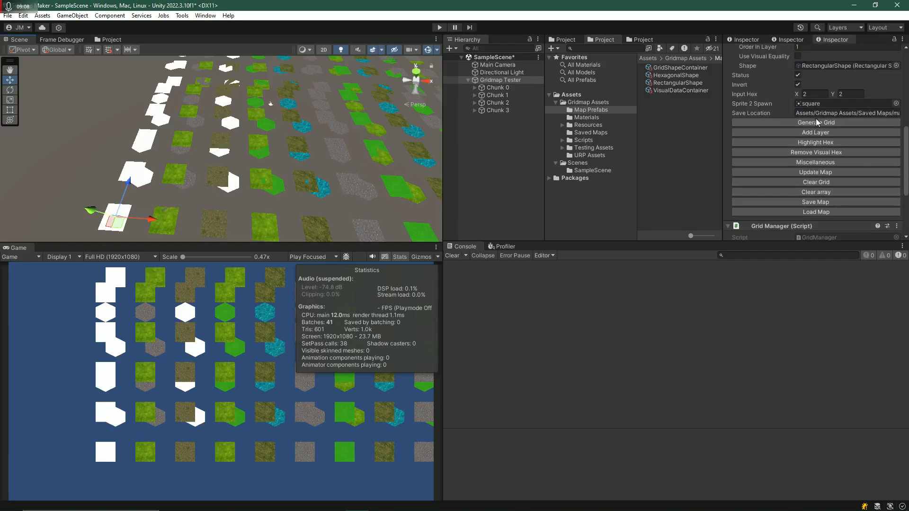
{"action": "left_click", "coordinate": [818, 124]}
{"action": "scroll", "coordinate": [900, 191], "scroll_direction": "down", "scroll_amount": 4}
{"action": "left_click", "coordinate": [820, 173]}
{"action": "type", "text": "0"}
{"action": "key", "text": "Tab"}
{"action": "type", "text": "0"}
{"action": "scroll", "coordinate": [819, 193], "scroll_direction": "up", "scroll_amount": 5}
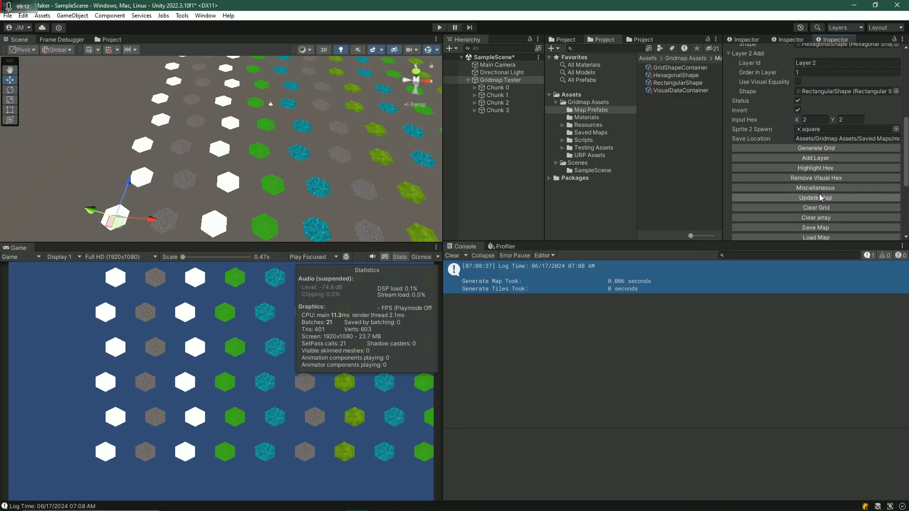
{"action": "left_click", "coordinate": [800, 147]}
{"action": "scroll", "coordinate": [781, 196], "scroll_direction": "down", "scroll_amount": 4}
{"action": "scroll", "coordinate": [804, 202], "scroll_direction": "down", "scroll_amount": 2}
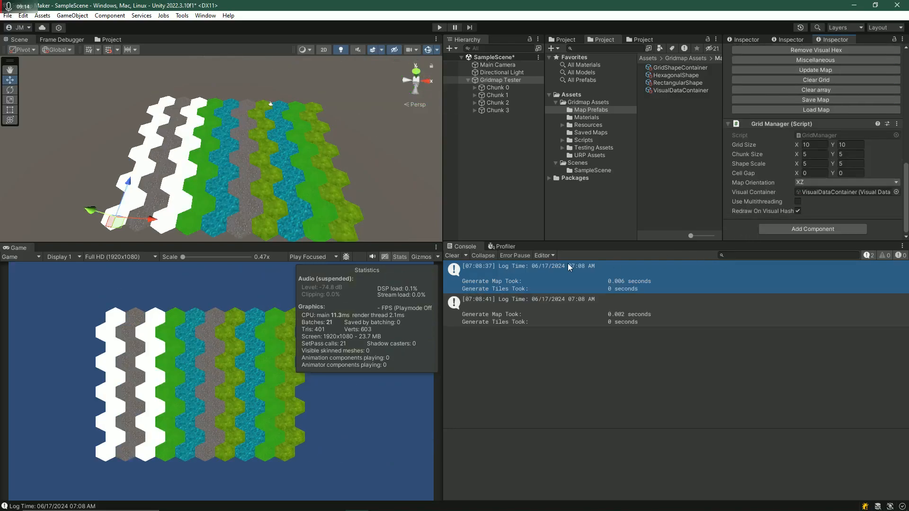
{"action": "left_click", "coordinate": [450, 256]}
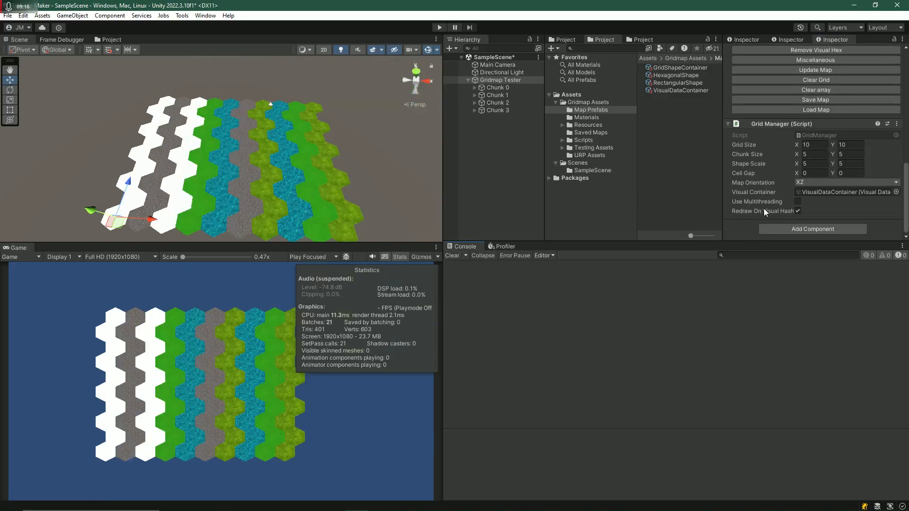
- Set the grid size to 100 by 100 and the chunk size to 50 by 50, and regenerate the grid
{"action": "right_click_drag", "start_coordinate": [331, 149], "coordinate": [334, 176]}
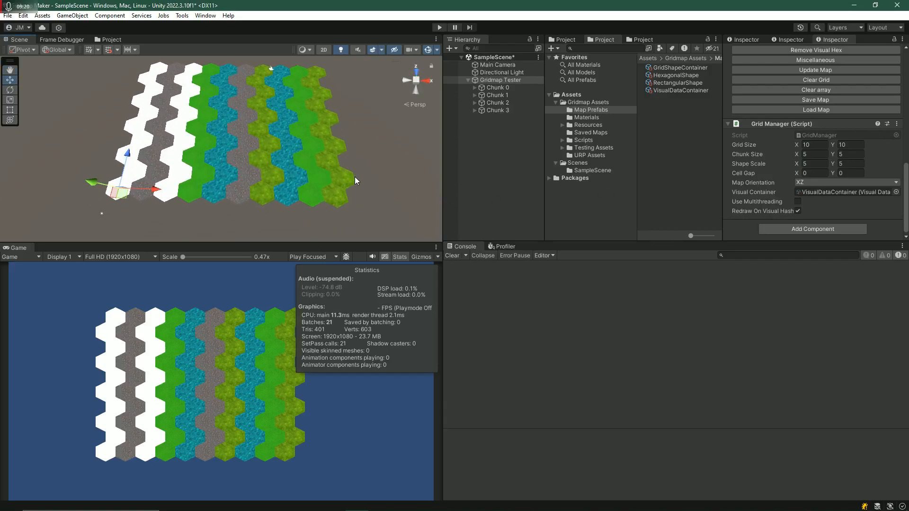
{"action": "scroll", "coordinate": [365, 169], "scroll_direction": "down", "scroll_amount": 2}
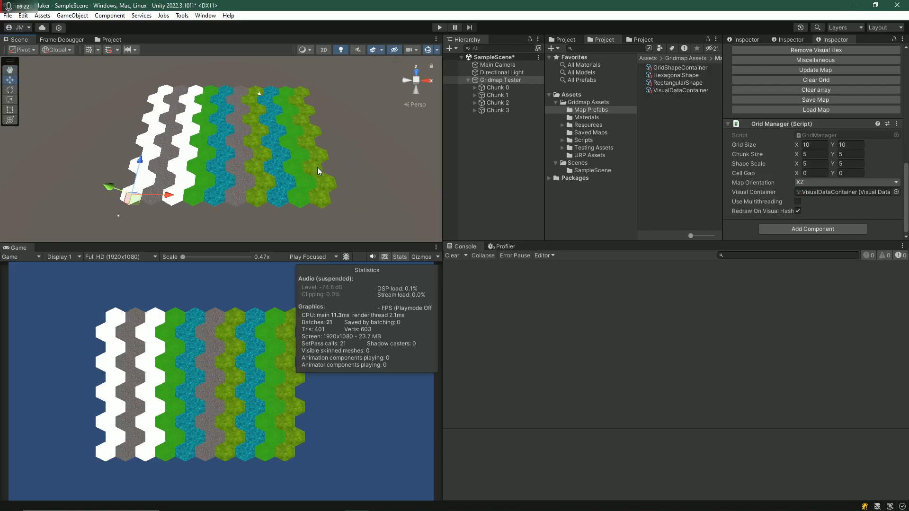
{"action": "left_click", "coordinate": [812, 144]}
{"action": "type", "text": "100"}
{"action": "key", "text": "Tab"}
{"action": "type", "text": "100"}
{"action": "key", "text": "Tab"}
{"action": "key", "text": "Tab"}
{"action": "type", "text": "50"}
{"action": "scroll", "coordinate": [881, 155], "scroll_direction": "up", "scroll_amount": 6}
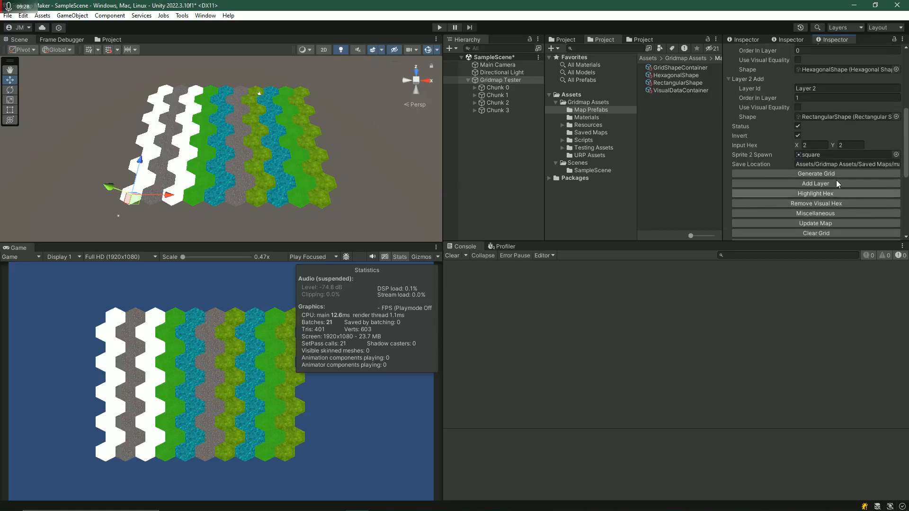
{"action": "left_click", "coordinate": [798, 174]}
{"action": "scroll", "coordinate": [214, 114], "scroll_direction": "down", "scroll_amount": 7}
- Examine the logged generation time, regenerate the grid twice for comparison, and clear the console
{"action": "left_click", "coordinate": [589, 278]}
{"action": "right_click_drag", "start_coordinate": [312, 215], "coordinate": [324, 157]}
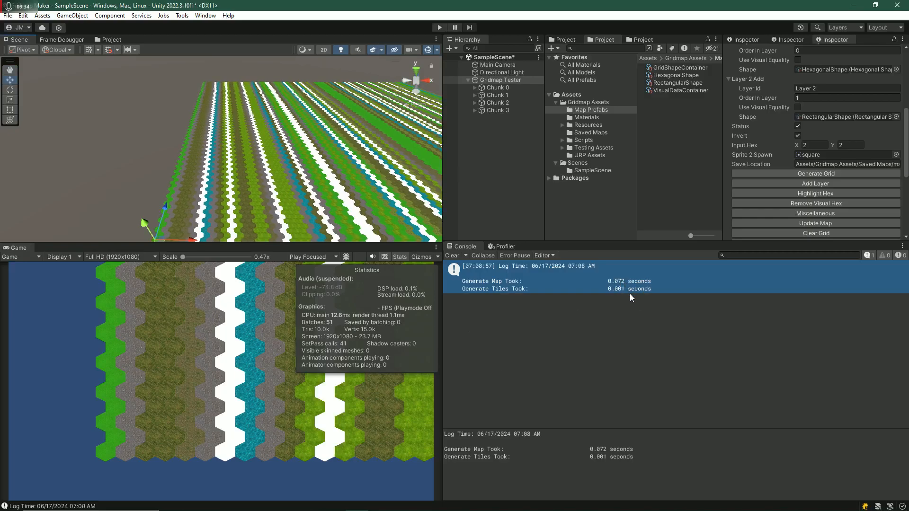
{"action": "right_click_drag", "start_coordinate": [261, 159], "coordinate": [335, 145]}
{"action": "left_click", "coordinate": [827, 173]}
{"action": "left_click", "coordinate": [821, 171]}
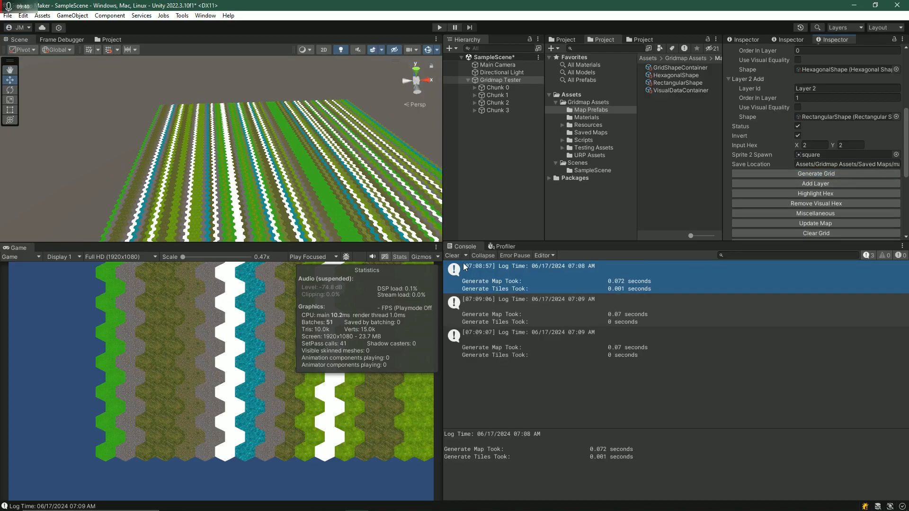
{"action": "left_click", "coordinate": [452, 255]}
- Set the grid size to 1000 by 1000 and the shape scale to 1 by 1, and generate the grid
{"action": "right_click_drag", "start_coordinate": [356, 230], "coordinate": [249, 192]}
{"action": "scroll", "coordinate": [814, 179], "scroll_direction": "down", "scroll_amount": 5}
{"action": "left_click", "coordinate": [821, 196]}
{"action": "type", "text": "1000"}
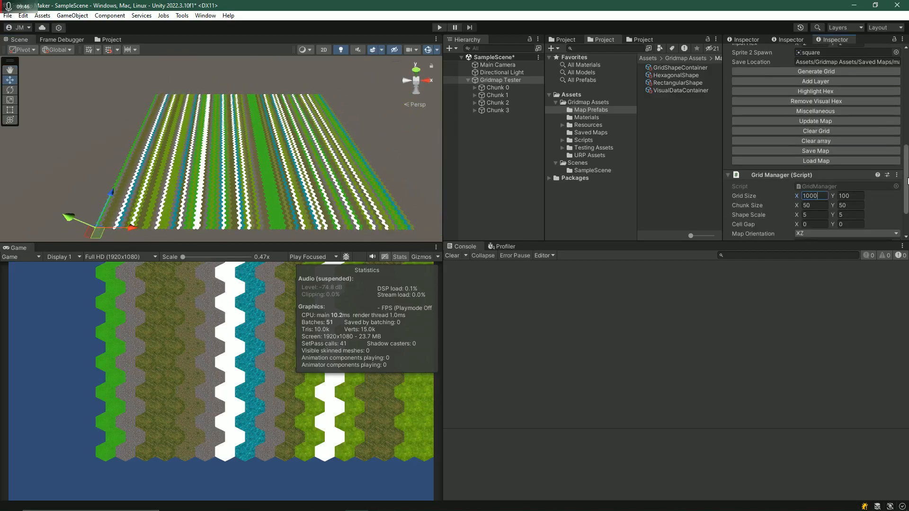
{"action": "key", "text": "Tab"}
{"action": "type", "text": "1"}
{"action": "left_click", "coordinate": [815, 215]}
{"action": "key", "text": "BackSpace"}
{"action": "type", "text": "1"}
{"action": "key", "text": "Tab"}
{"action": "type", "text": "1"}
{"action": "left_click", "coordinate": [815, 71]}
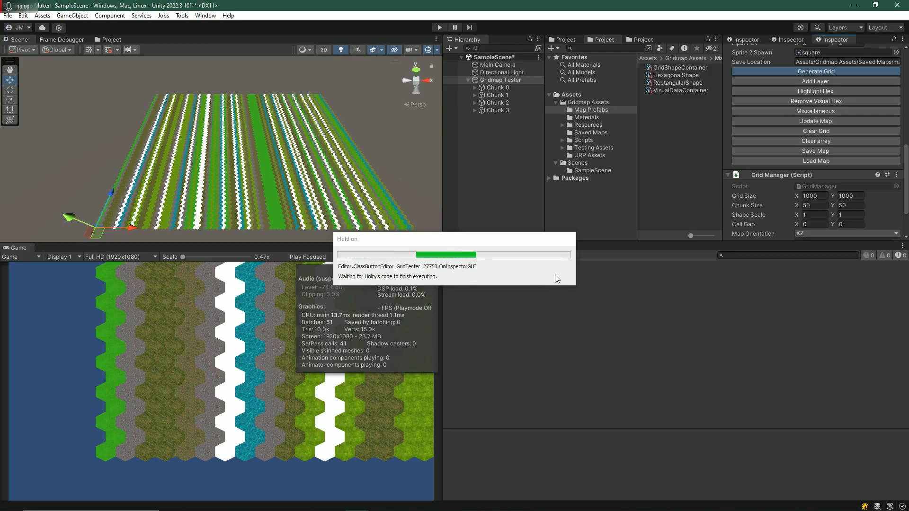
- Inspect the large map, regenerate it with the same settings, and select the new log entry to examine its generation time
{"action": "scroll", "coordinate": [419, 196], "scroll_direction": "down", "scroll_amount": 3}
{"action": "left_click_drag", "start_coordinate": [418, 196], "coordinate": [379, 239], "text": "alt"}
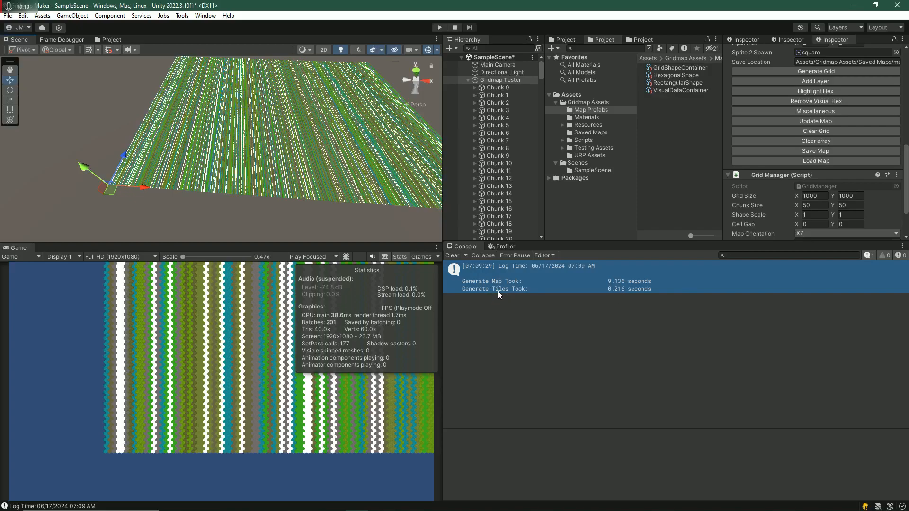
{"action": "right_click_drag", "start_coordinate": [330, 214], "coordinate": [272, 198]}
{"action": "right_click_drag", "start_coordinate": [101, 146], "coordinate": [88, 192]}
{"action": "scroll", "coordinate": [796, 222], "scroll_direction": "down", "scroll_amount": 3}
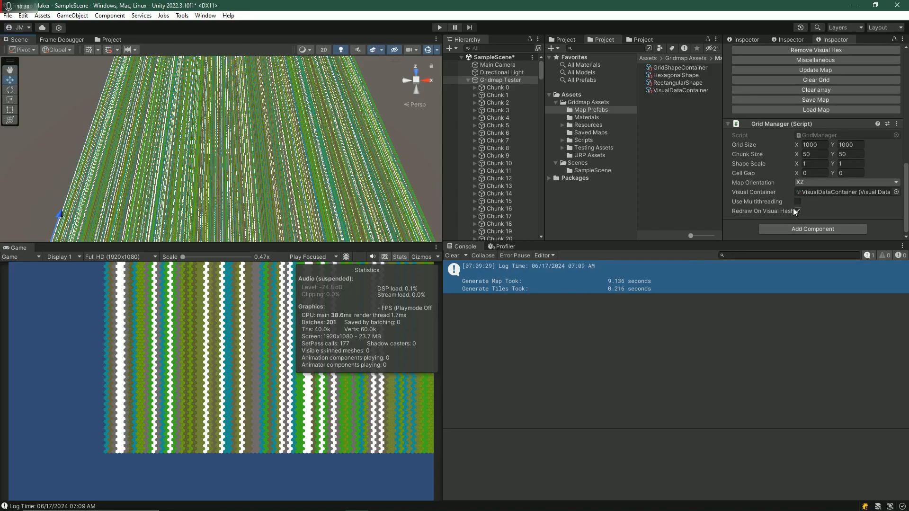
{"action": "scroll", "coordinate": [789, 189], "scroll_direction": "up", "scroll_amount": 4}
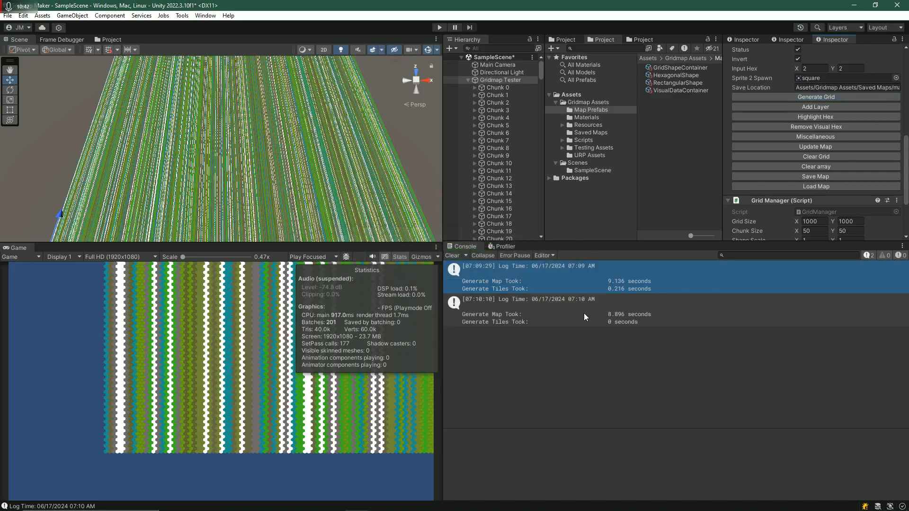
{"action": "left_click", "coordinate": [572, 314]}
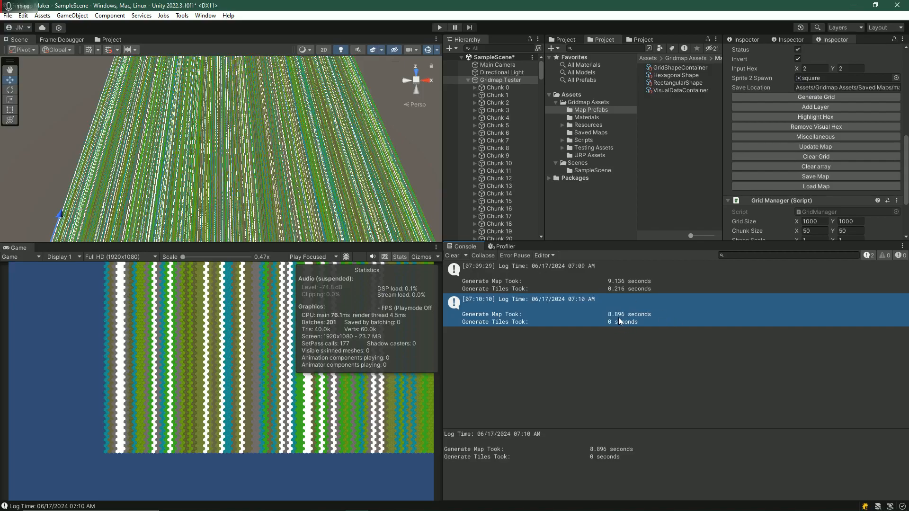
- Enable Use Multithreading in the Grid Manager and regenerate the grid
{"action": "key", "text": "s"}
{"action": "mouse_move", "coordinate": [329, 199]}
{"action": "right_mouse_down"}
{"action": "mouse_move", "coordinate": [335, 191]}
{"action": "mouse_move", "coordinate": [344, 205]}
{"action": "right_mouse_up"}
{"action": "scroll", "coordinate": [820, 217], "scroll_direction": "down", "scroll_amount": 3}
{"action": "left_click", "coordinate": [799, 208]}
{"action": "scroll", "coordinate": [847, 215], "scroll_direction": "up", "scroll_amount": 3}
{"action": "left_click", "coordinate": [824, 99]}
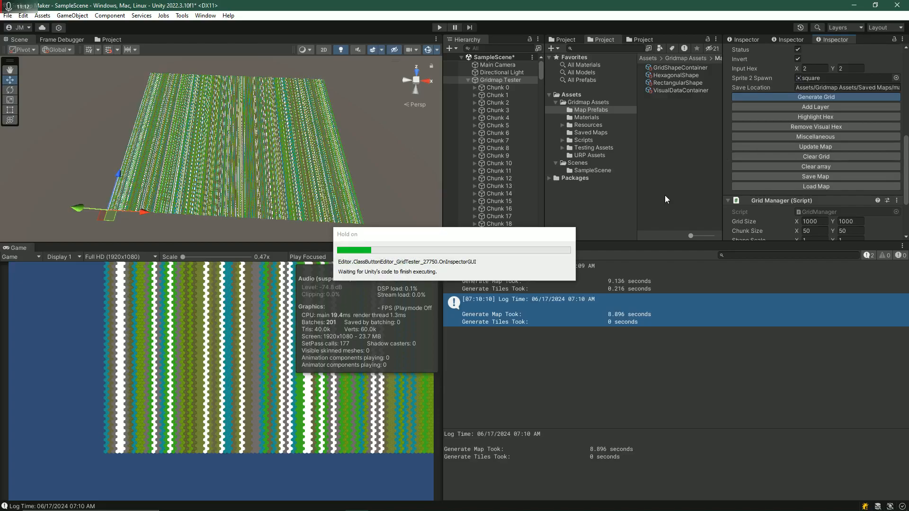
- Examine the latest logged generation time, clear the console, and regenerate the grid for another timing
{"action": "left_click", "coordinate": [621, 354]}
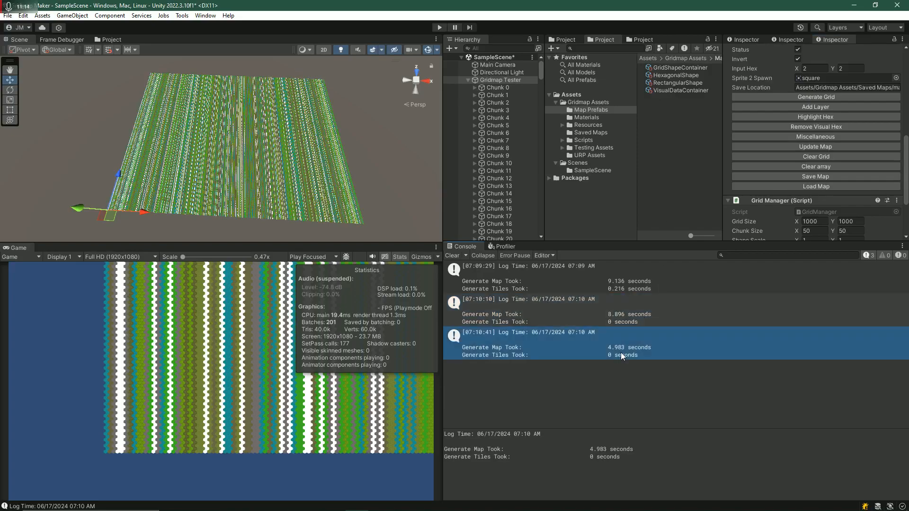
{"action": "left_click", "coordinate": [451, 255]}
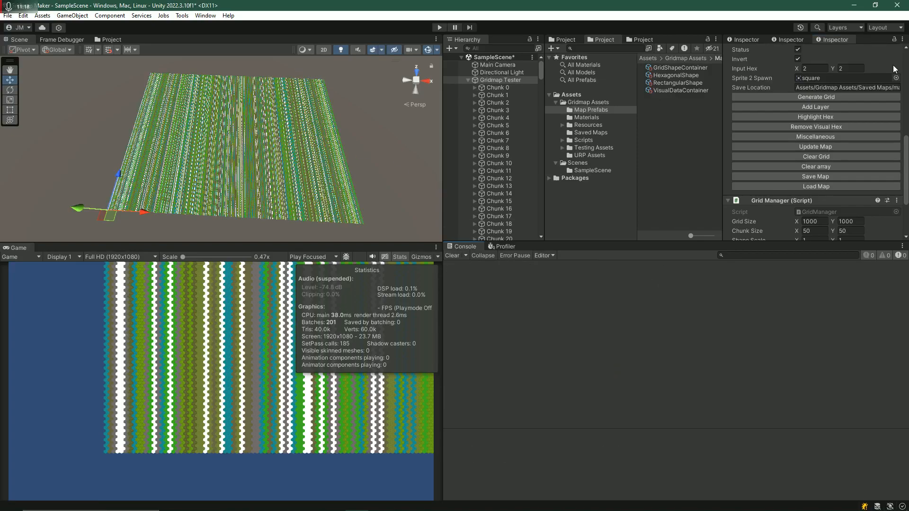
{"action": "left_click", "coordinate": [835, 96]}
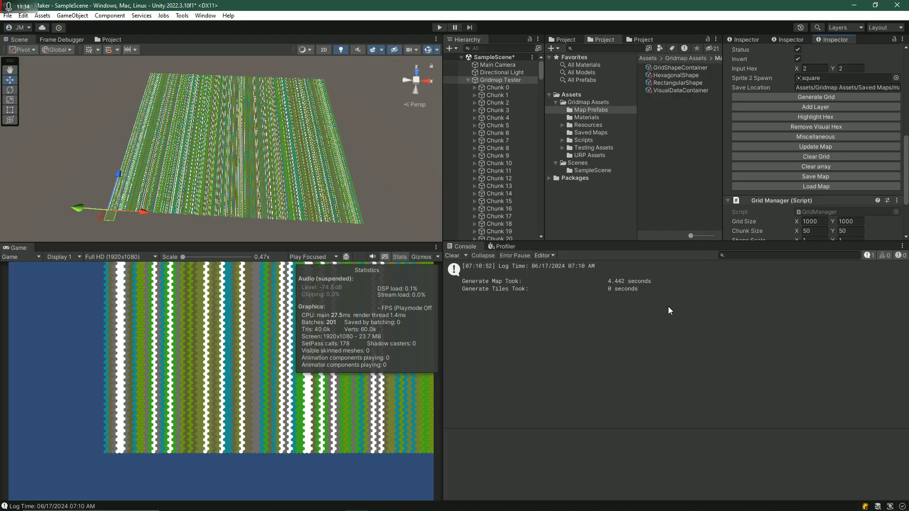
- Switch to the Gridmap Maker solution in Visual Studio and open the Performance Logs text file
{"action": "mouse_move", "coordinate": [410, 503]}
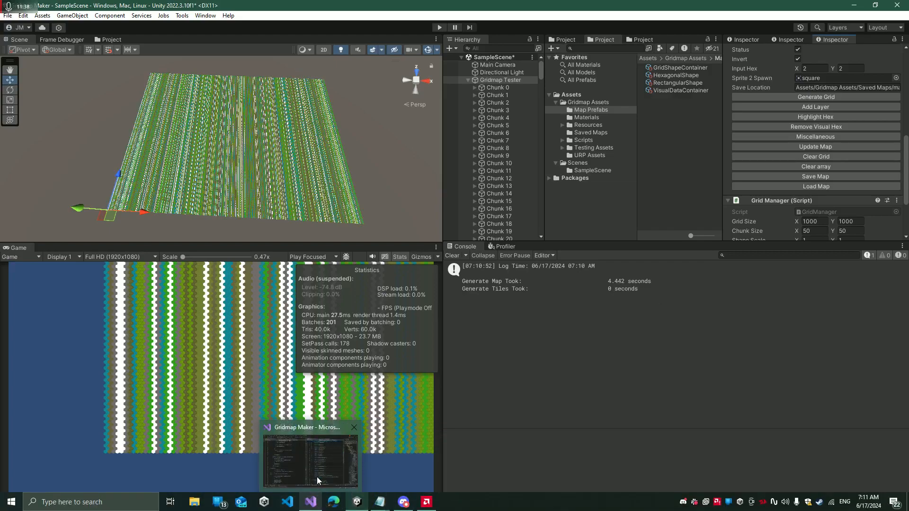
{"action": "left_click", "coordinate": [311, 501]}
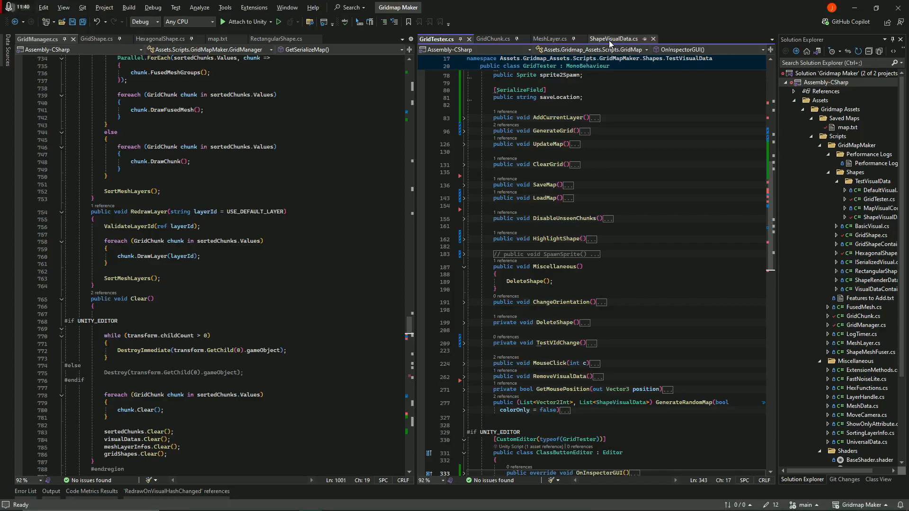
{"action": "double_click", "coordinate": [881, 163]}
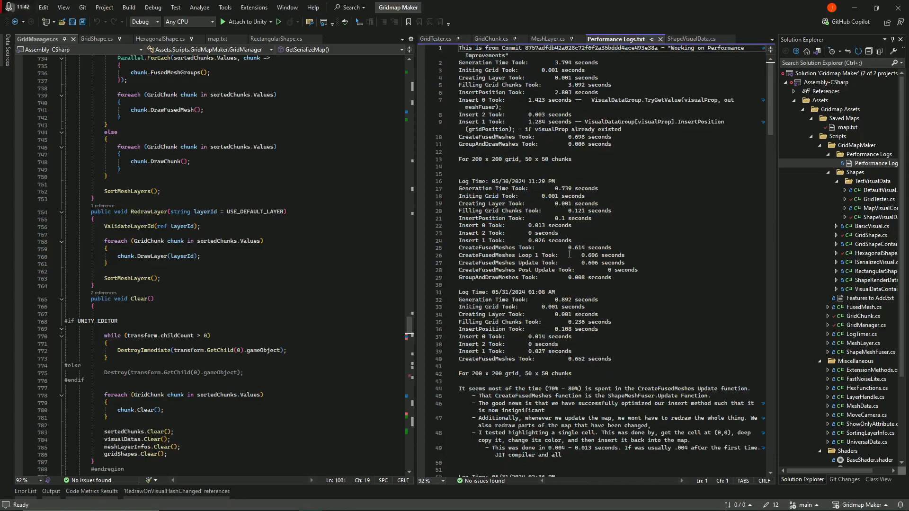
- Examine the multithreaded results in the performance log, highlighting the generation times for the 4000 x 4000 and 1000 x 1000 maps
{"action": "scroll", "coordinate": [602, 251], "scroll_direction": "down", "scroll_amount": 20}
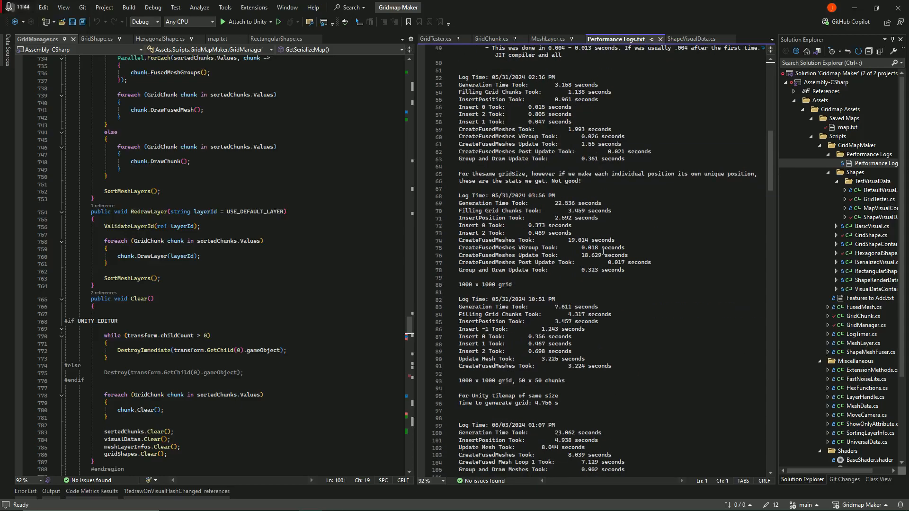
{"action": "scroll", "coordinate": [604, 255], "scroll_direction": "down", "scroll_amount": 20}
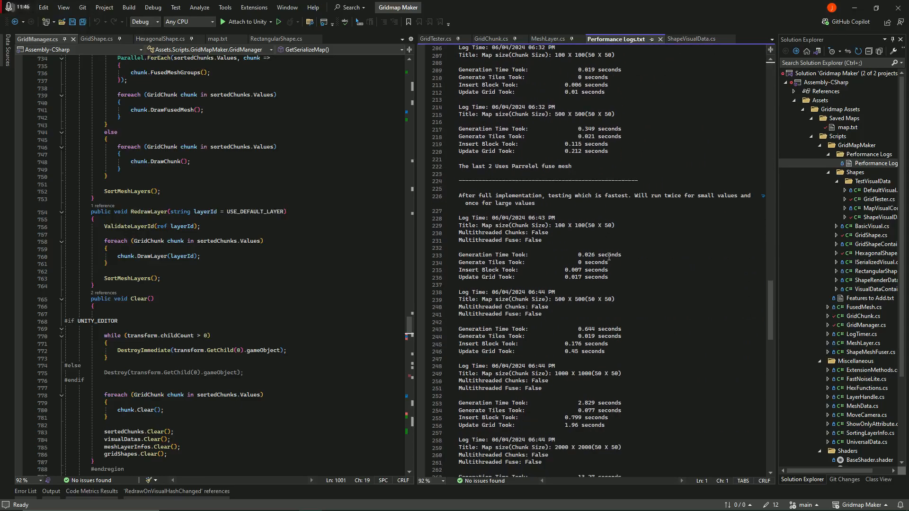
{"action": "scroll", "coordinate": [613, 256], "scroll_direction": "up", "scroll_amount": 4}
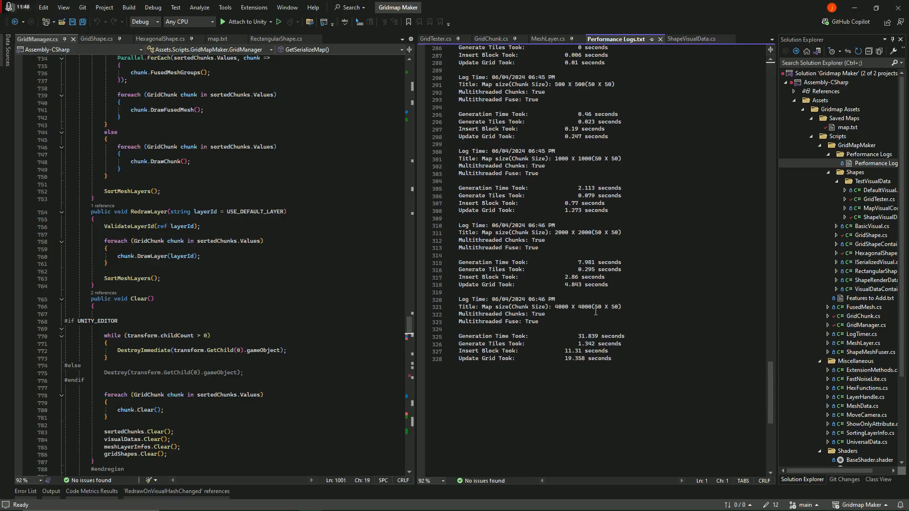
{"action": "left_click", "coordinate": [501, 225]}
{"action": "mouse_move", "coordinate": [819, 509]}
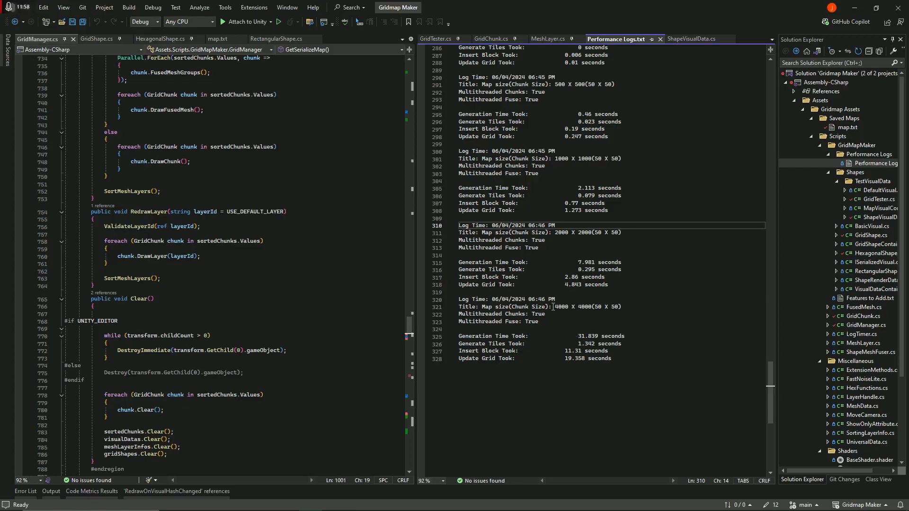
{"action": "left_click_drag", "start_coordinate": [552, 307], "coordinate": [629, 312]}
{"action": "left_click_drag", "start_coordinate": [573, 338], "coordinate": [625, 337]}
{"action": "scroll", "coordinate": [521, 296], "scroll_direction": "up", "scroll_amount": 2}
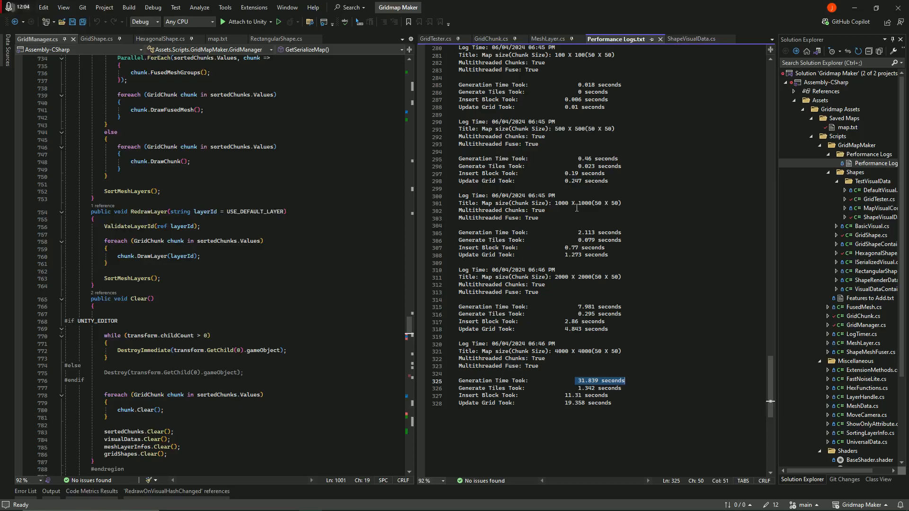
{"action": "left_click_drag", "start_coordinate": [555, 203], "coordinate": [634, 205]}
{"action": "left_click_drag", "start_coordinate": [578, 232], "coordinate": [641, 236]}
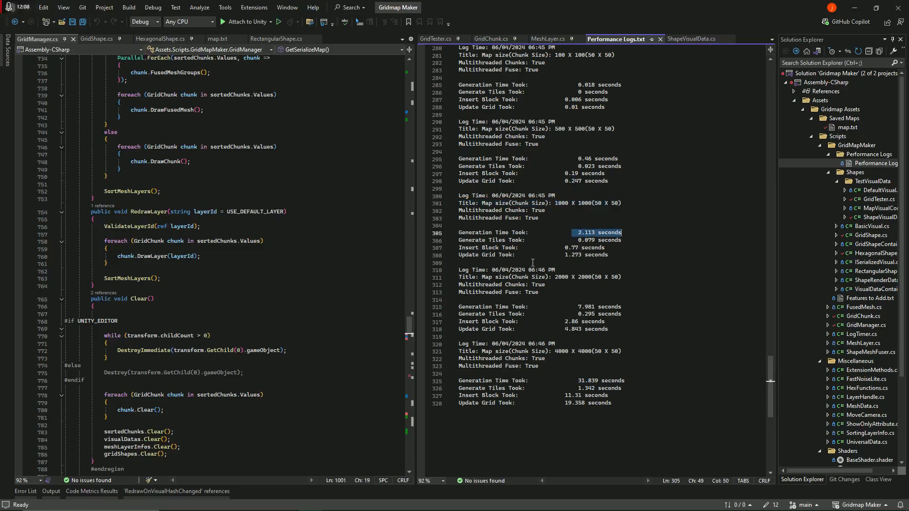
{"action": "left_click", "coordinate": [571, 257]}
- Switch to Unity, set the Grid Manager's grid size to 2000 by 2000, and generate the grid
{"action": "key", "text": "alt+Tab"}
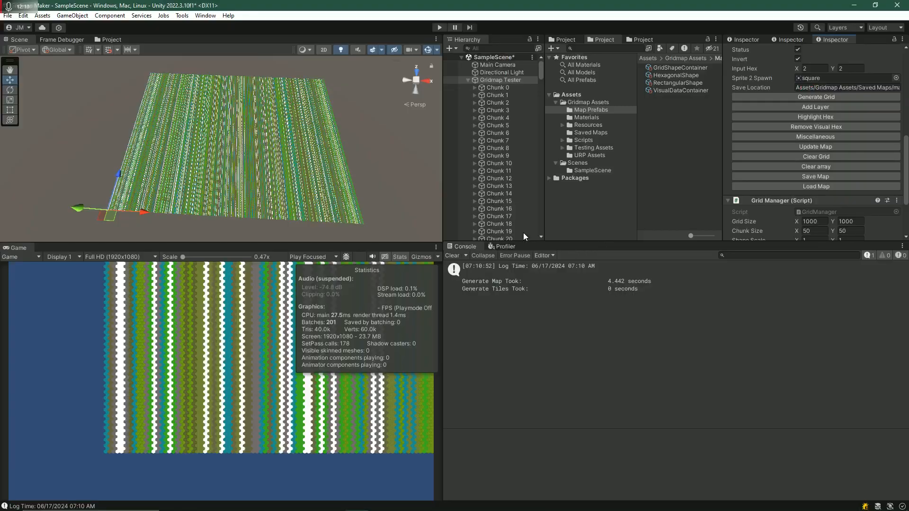
{"action": "scroll", "coordinate": [805, 189], "scroll_direction": "down", "scroll_amount": 4}
{"action": "left_click", "coordinate": [814, 145]}
{"action": "type", "text": "2000"}
{"action": "key", "text": "Tab"}
{"action": "type", "text": "2"}
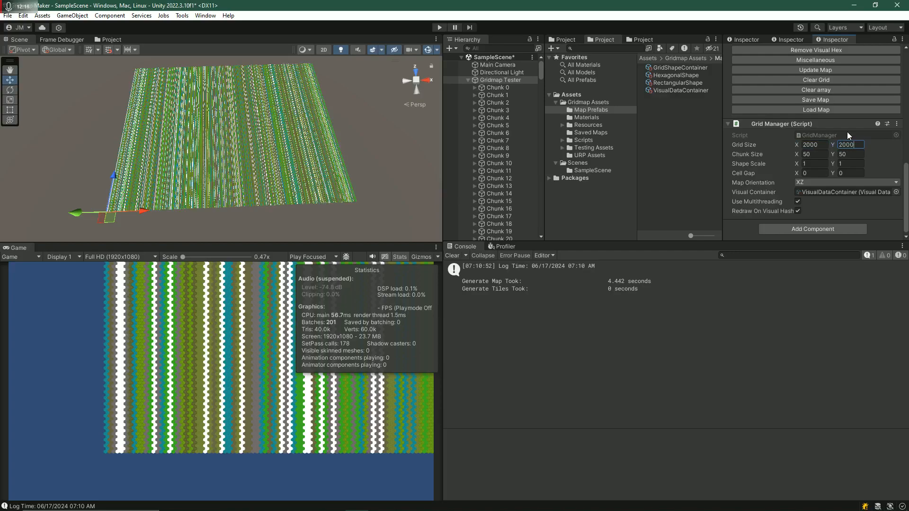
{"action": "scroll", "coordinate": [829, 192], "scroll_direction": "up", "scroll_amount": 4}
{"action": "scroll", "coordinate": [821, 166], "scroll_direction": "down", "scroll_amount": 4}
{"action": "scroll", "coordinate": [799, 212], "scroll_direction": "up", "scroll_amount": 4}
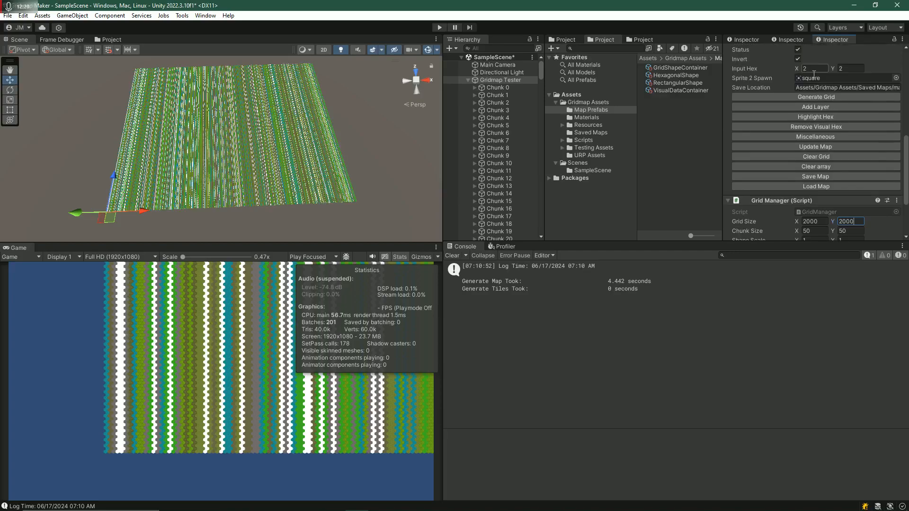
{"action": "left_click", "coordinate": [799, 120]}
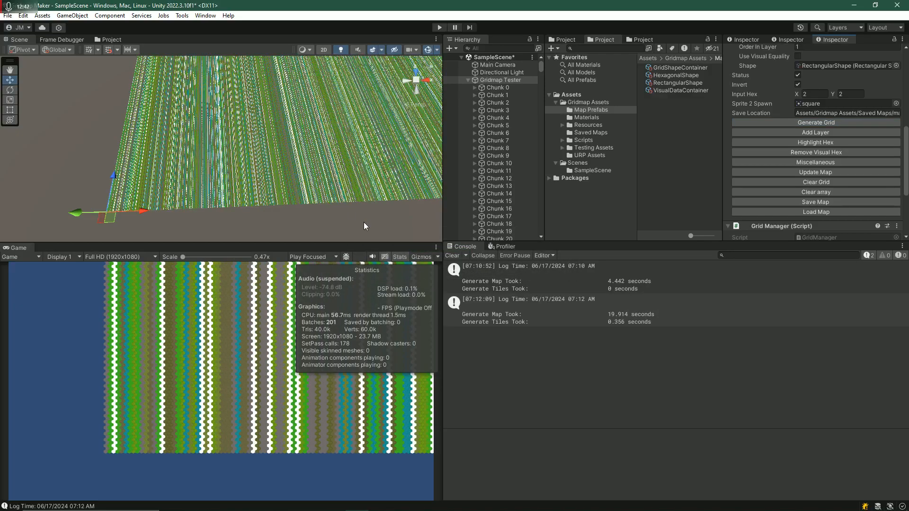
- Select the newest console log entry to read its generation time and inspect the enlarged map in the scene
{"action": "left_click", "coordinate": [619, 325]}
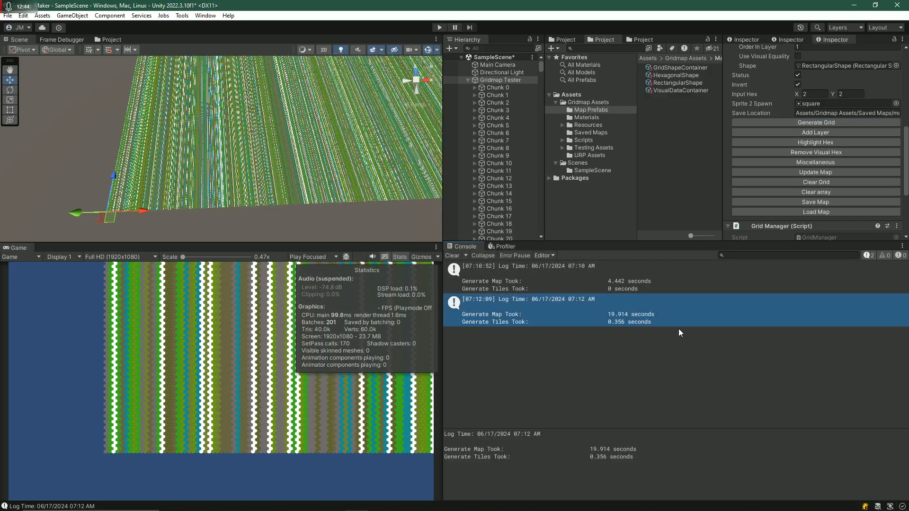
{"action": "left_click_drag", "start_coordinate": [317, 199], "coordinate": [371, 140], "text": "alt"}
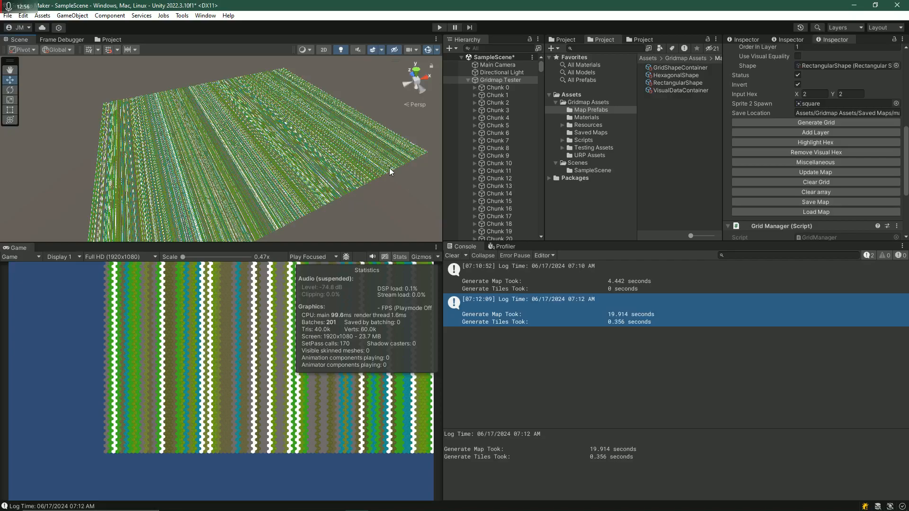
{"action": "left_click_drag", "start_coordinate": [354, 174], "coordinate": [311, 188], "text": "alt"}
{"action": "scroll", "coordinate": [749, 195], "scroll_direction": "down", "scroll_amount": 1}
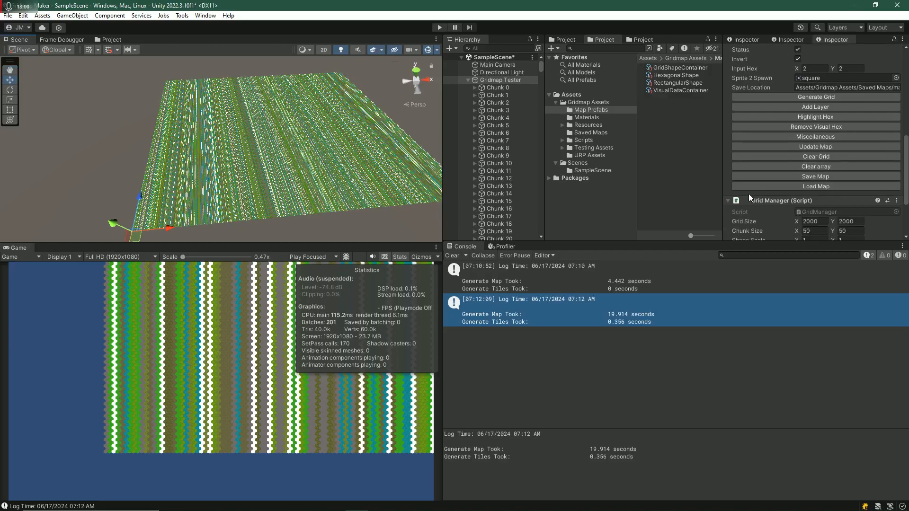
- Clear the console and the generated grid, with Use Multithreading disabled in the Grid Manager
{"action": "scroll", "coordinate": [748, 194], "scroll_direction": "down", "scroll_amount": 3}
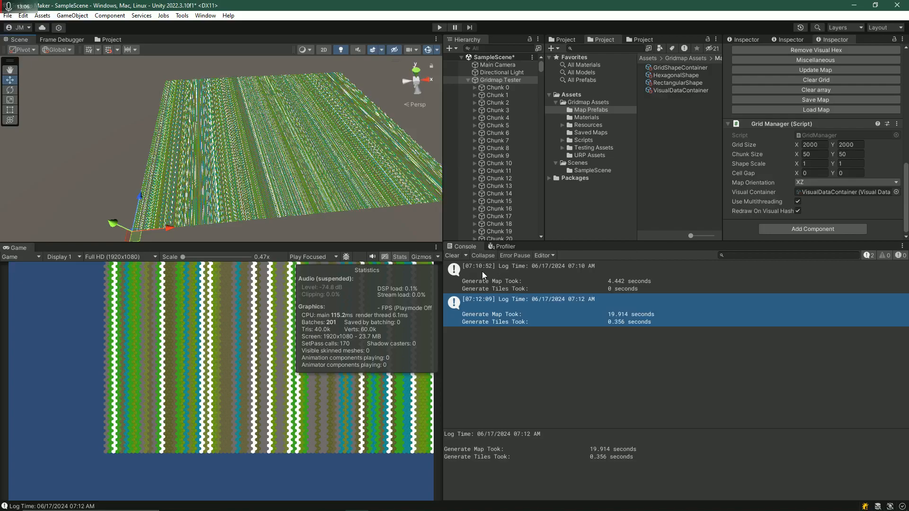
{"action": "left_click", "coordinate": [452, 256]}
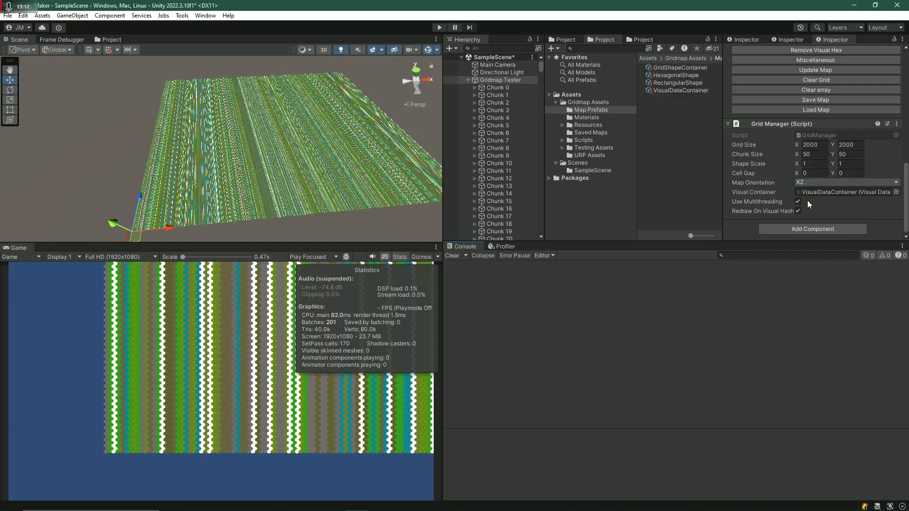
{"action": "scroll", "coordinate": [785, 199], "scroll_direction": "up", "scroll_amount": 5}
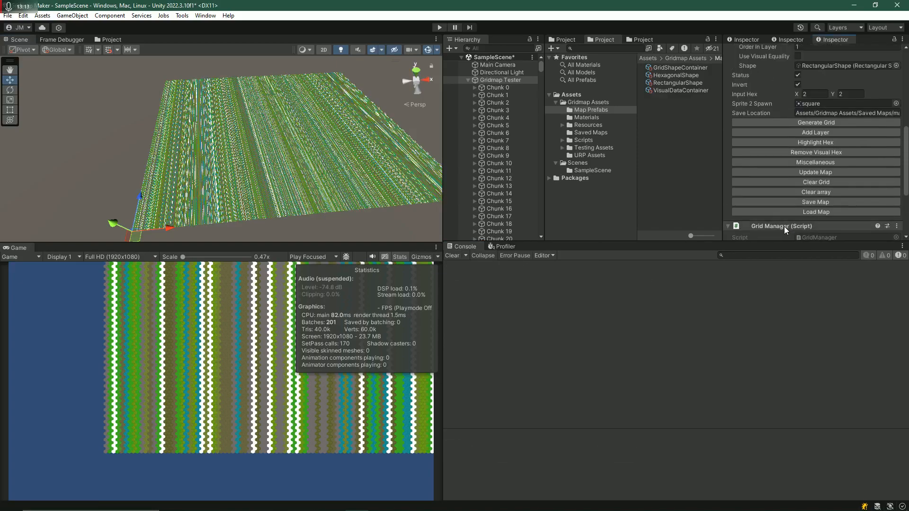
{"action": "left_click", "coordinate": [828, 182]}
{"action": "right_click_drag", "start_coordinate": [320, 164], "coordinate": [304, 187]}
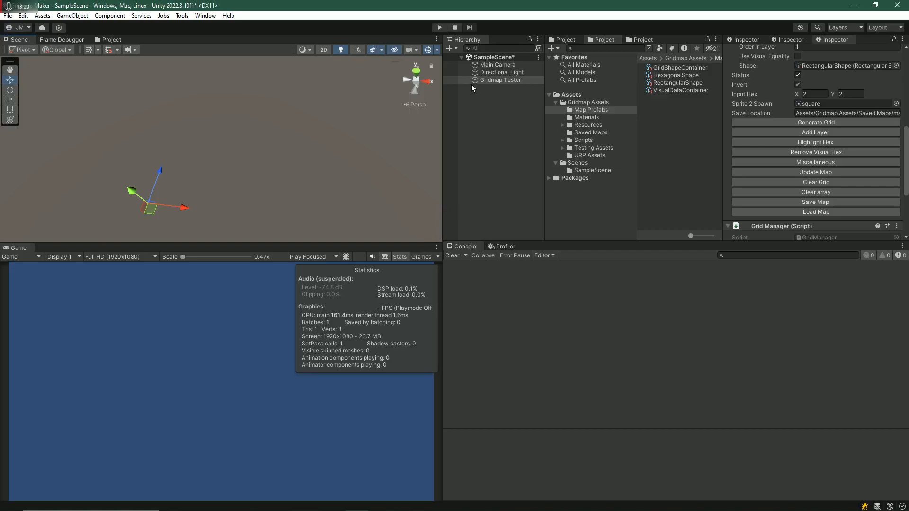
- Set the grid size to 500 by 500 and enter Play mode
{"action": "scroll", "coordinate": [804, 142], "scroll_direction": "down", "scroll_amount": 3}
{"action": "left_click", "coordinate": [813, 170]}
{"action": "type", "text": "5"}
{"action": "key", "text": "Return"}
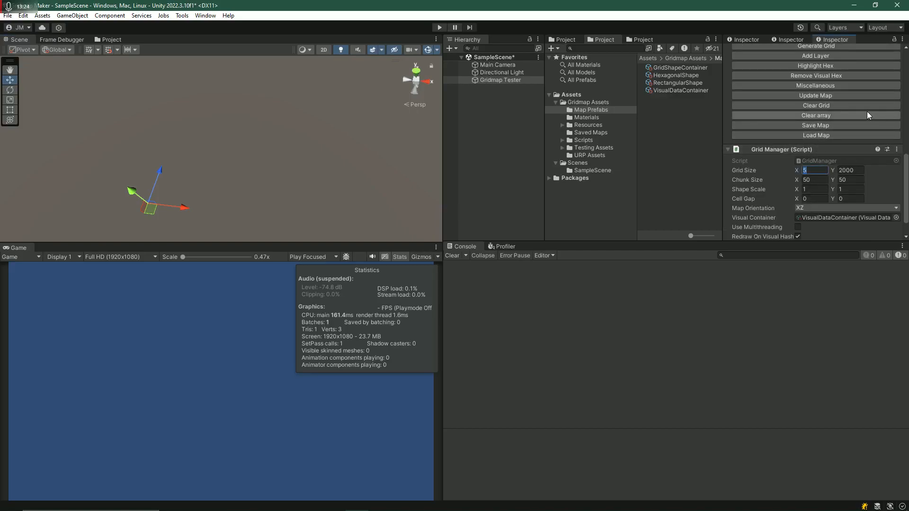
{"action": "type", "text": "500"}
{"action": "key", "text": "Tab"}
{"action": "type", "text": "500"}
{"action": "scroll", "coordinate": [818, 123], "scroll_direction": "up", "scroll_amount": 4}
{"action": "left_click", "coordinate": [439, 27]}
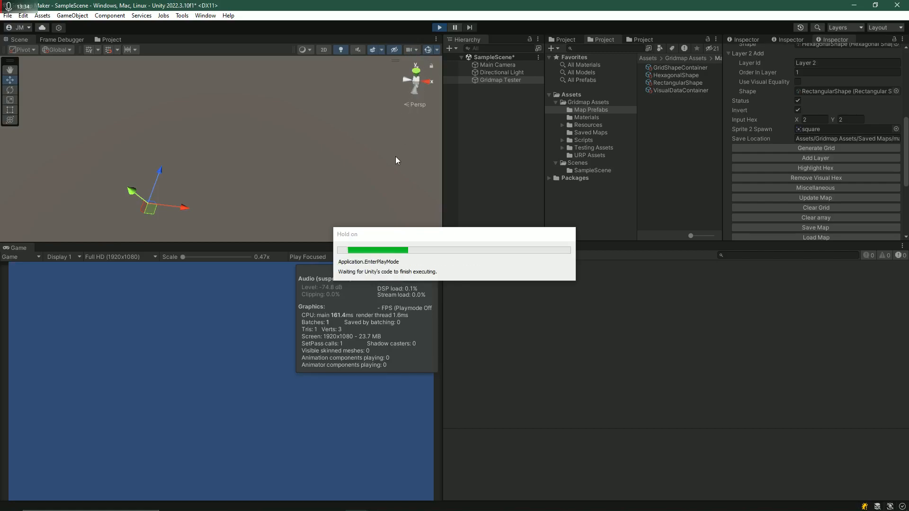
- Switch to Visual Studio, open GridTester.cs, and expand its Update method to examine the DisableUnseenChunk check
{"action": "key", "text": "alt+Tab"}
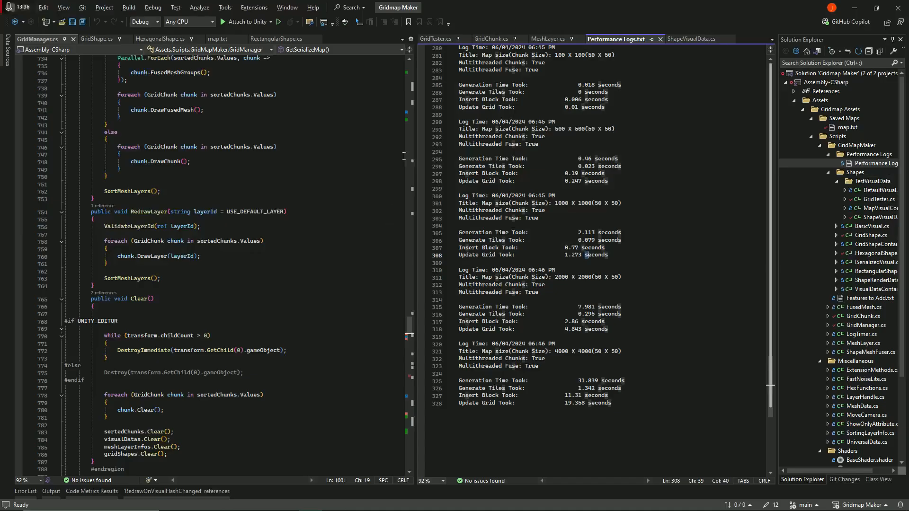
{"action": "left_click", "coordinate": [436, 39]}
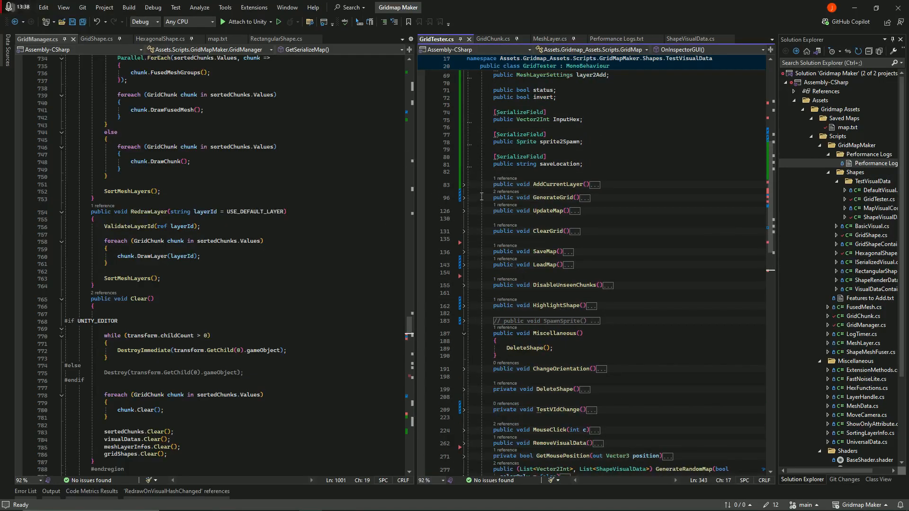
{"action": "left_click", "coordinate": [463, 211]}
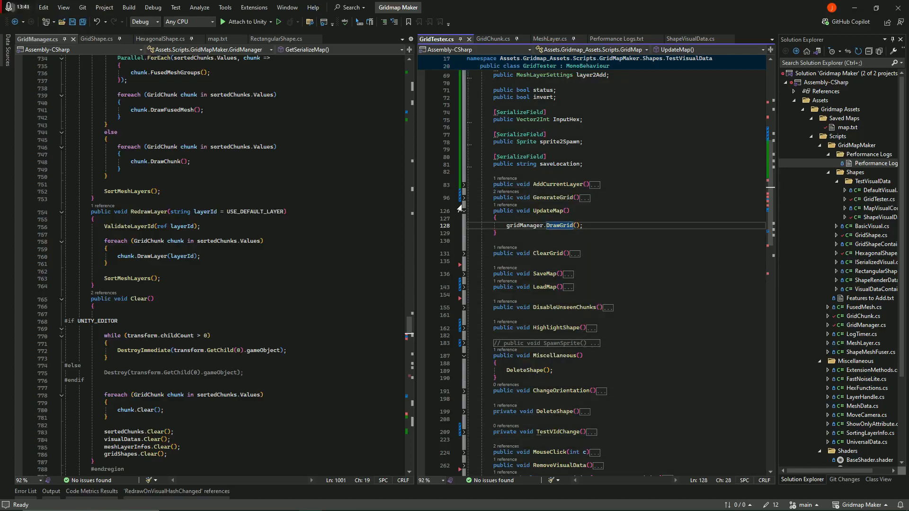
{"action": "left_click", "coordinate": [464, 211]}
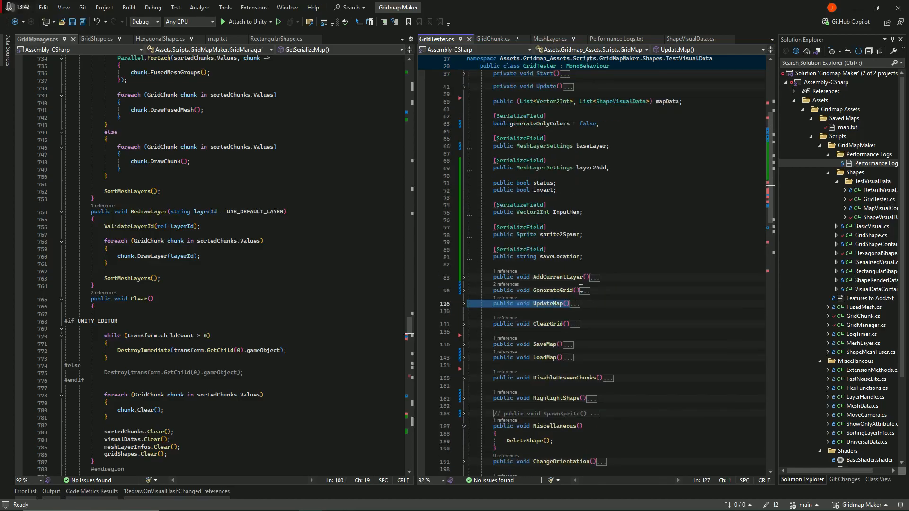
{"action": "scroll", "coordinate": [466, 200], "scroll_direction": "up", "scroll_amount": 10}
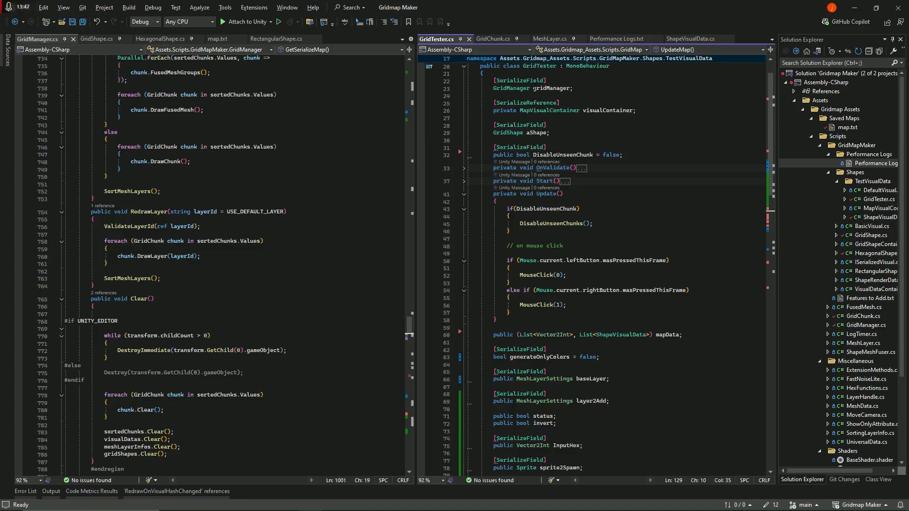
{"action": "key", "text": "alt+Tab"}
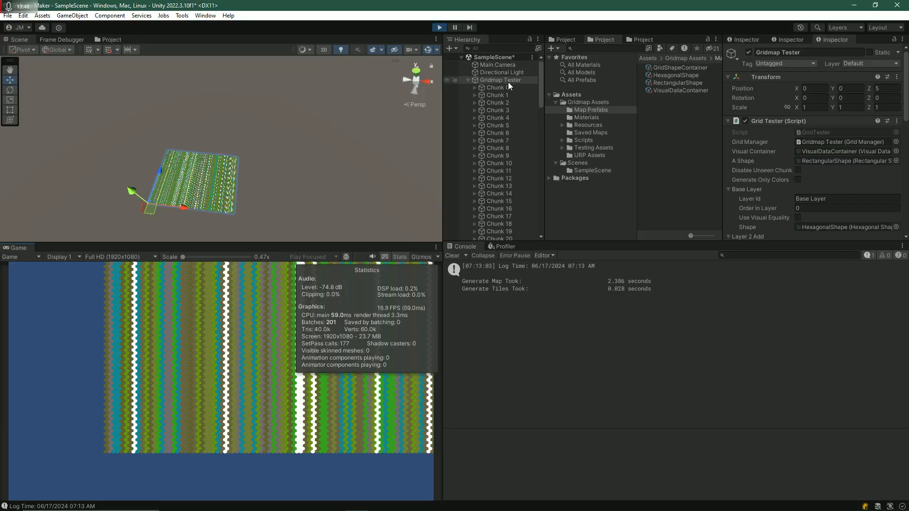
{"action": "key", "text": "alt+Tab"}
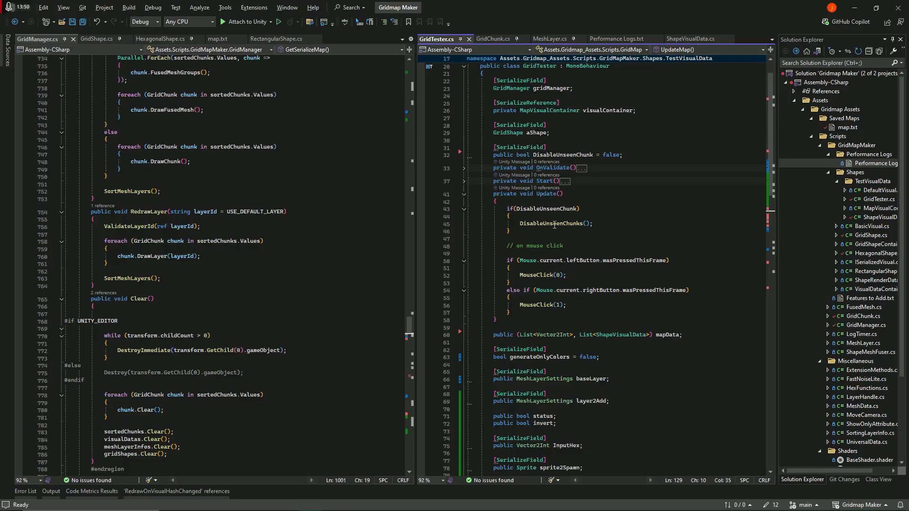
- Go to the definition of DisableUnseenChunks in GridTester.cs and expand the method body
{"action": "left_click", "coordinate": [545, 224]}
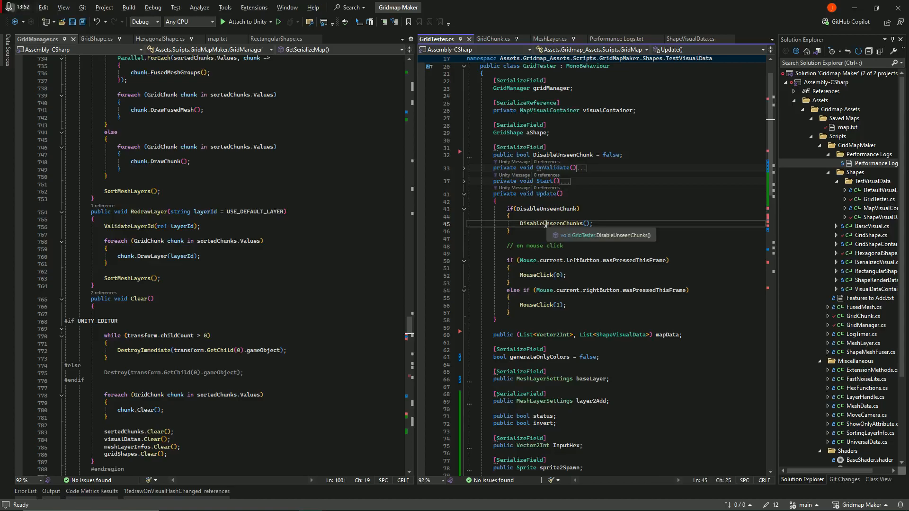
{"action": "right_click", "coordinate": [544, 221]}
{"action": "key", "text": "Escape"}
{"action": "right_click", "coordinate": [541, 230]}
{"action": "left_click", "coordinate": [563, 291]}
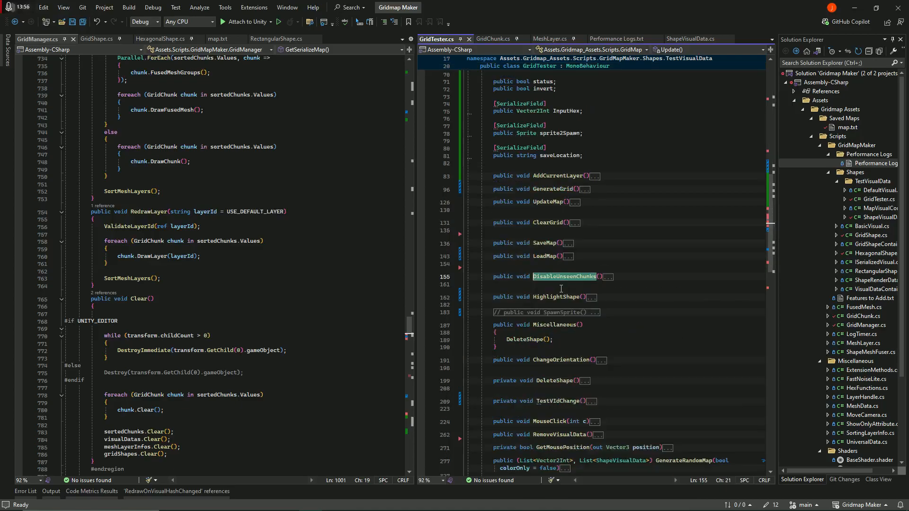
{"action": "left_click", "coordinate": [464, 277]}
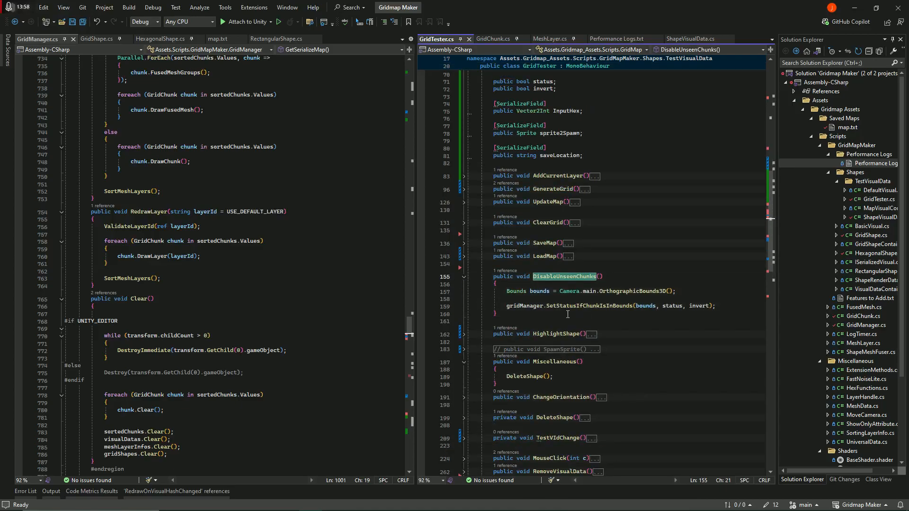
- Go to the definition of SetStatusIfChunkIsInBounds in GridManager.cs and examine how it enables or disables chunks
{"action": "left_click", "coordinate": [589, 307]}
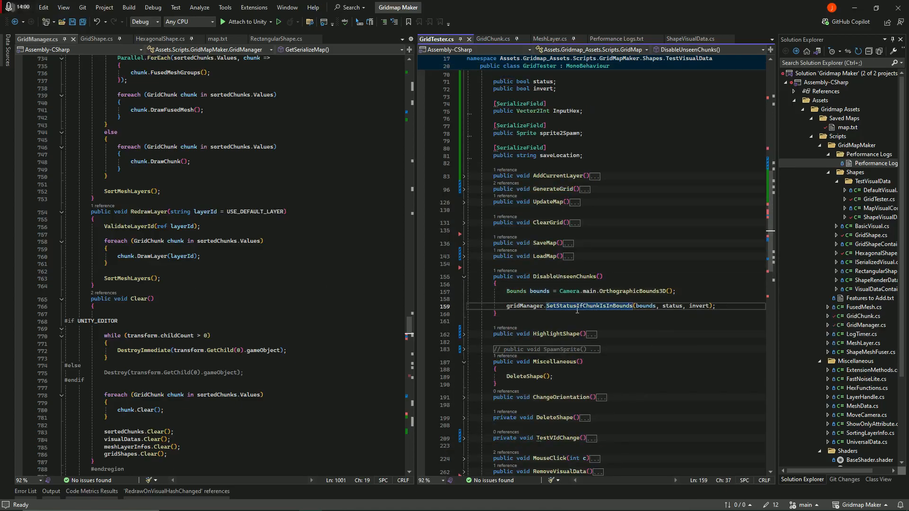
{"action": "right_click", "coordinate": [577, 310]}
{"action": "left_click", "coordinate": [621, 283]}
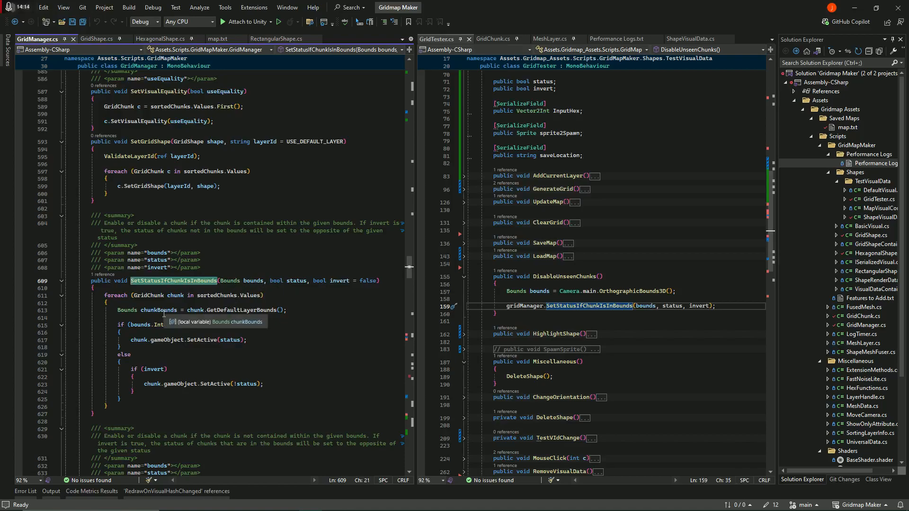
{"action": "left_click", "coordinate": [293, 281]}
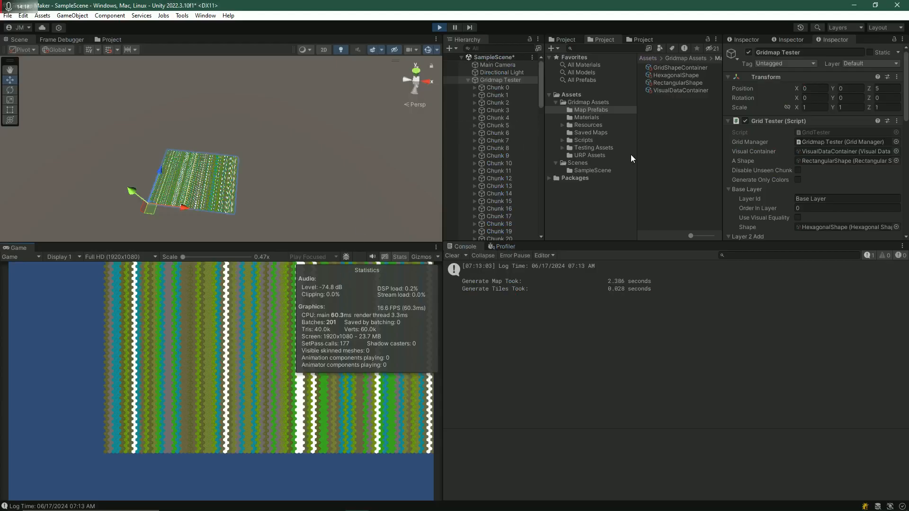
- Switch to Unity, enable Disable Unseen Chunk on the Grid Tester, and select Main Camera to view the chunks around it
{"action": "left_click", "coordinate": [798, 170]}
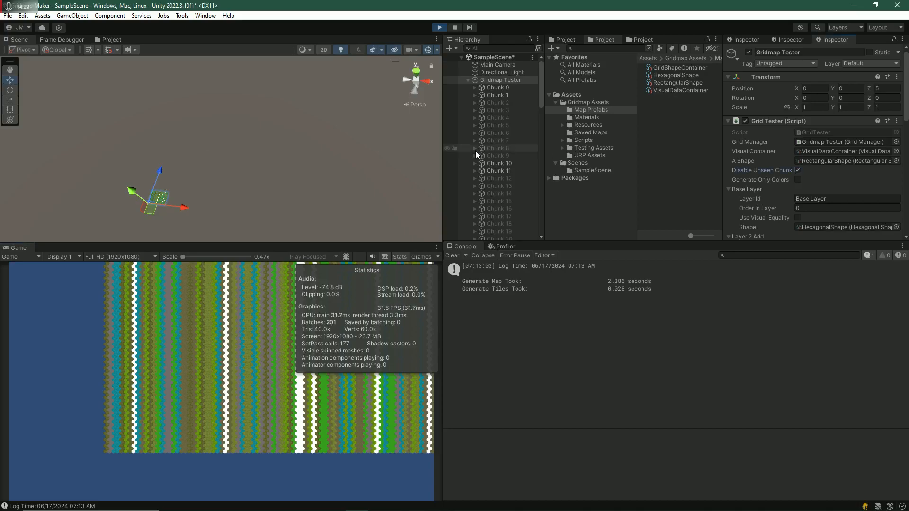
{"action": "left_click", "coordinate": [490, 67]}
{"action": "right_click_drag", "start_coordinate": [230, 187], "coordinate": [237, 205]}
{"action": "right_click_drag", "start_coordinate": [201, 163], "coordinate": [210, 190]}
{"action": "scroll", "coordinate": [195, 183], "scroll_direction": "up", "scroll_amount": 5}
{"action": "key", "text": "w"}
- Set the Main Camera's orthographic size to 25
{"action": "scroll", "coordinate": [813, 184], "scroll_direction": "down", "scroll_amount": 3}
{"action": "scroll", "coordinate": [818, 137], "scroll_direction": "up", "scroll_amount": 2}
{"action": "left_click", "coordinate": [813, 138]}
{"action": "type", "text": "25"}
{"action": "mouse_move", "coordinate": [255, 142]}
{"action": "right_mouse_down"}
{"action": "mouse_move", "coordinate": [251, 156]}
{"action": "mouse_move", "coordinate": [253, 131]}
{"action": "mouse_move", "coordinate": [249, 158]}
{"action": "right_mouse_up"}
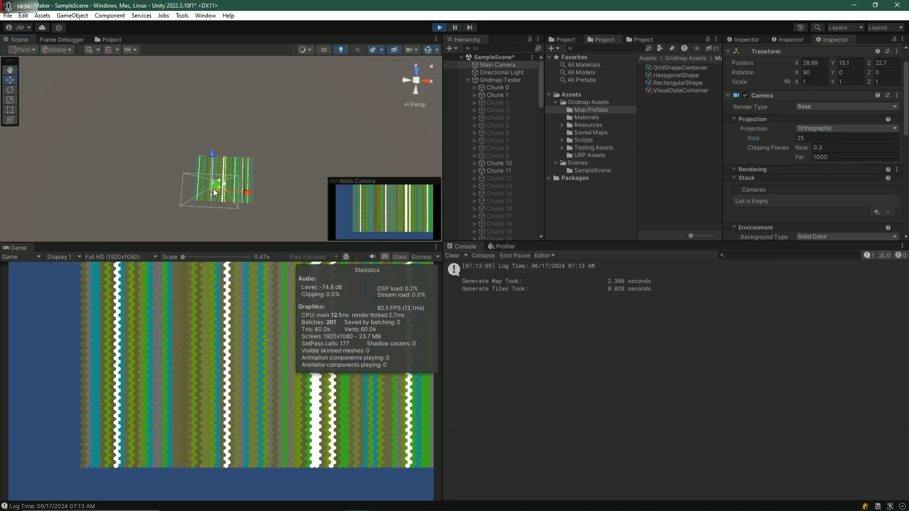
- Move the Main Camera across the grid to about X 311, Z 99 to test which chunks are active
{"action": "left_click_drag", "start_coordinate": [218, 189], "coordinate": [236, 82]}
{"action": "mouse_move", "coordinate": [334, 98]}
{"action": "right_mouse_down"}
{"action": "mouse_move", "coordinate": [321, 110]}
{"action": "mouse_move", "coordinate": [335, 128]}
{"action": "mouse_move", "coordinate": [336, 110]}
{"action": "right_mouse_up"}
{"action": "left_click_drag", "start_coordinate": [218, 147], "coordinate": [289, 183]}
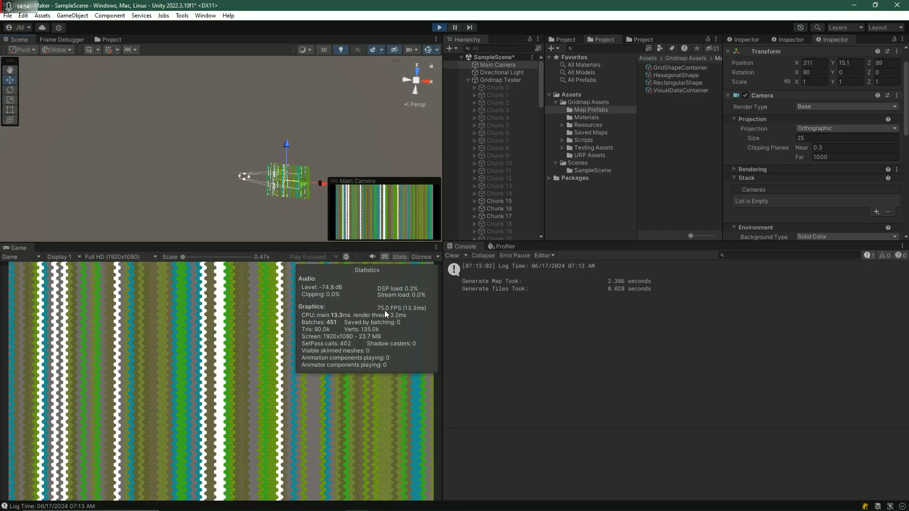
- With Disable Unseen Chunk enabled on the Grid Tester, try orthographic sizes of 100 and 500 on the Main Camera
{"action": "left_click", "coordinate": [497, 79]}
{"action": "left_click", "coordinate": [798, 144]}
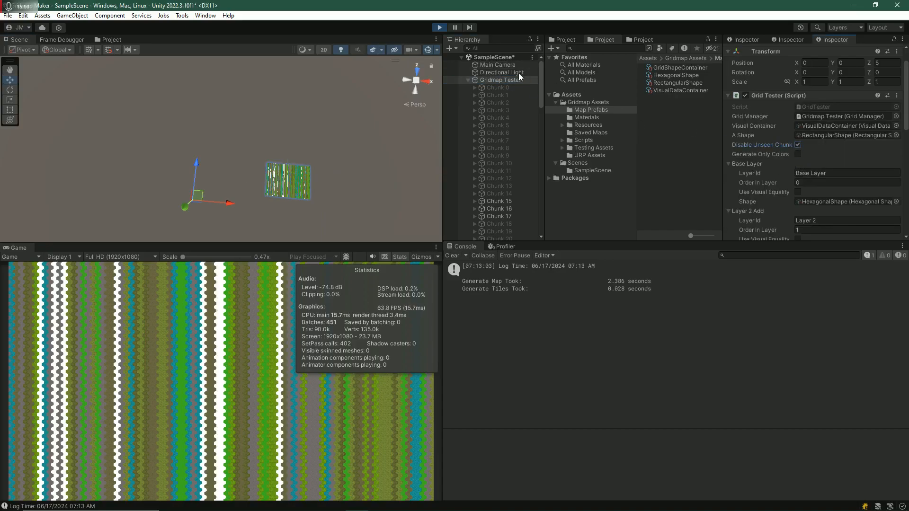
{"action": "left_click", "coordinate": [492, 64]}
{"action": "left_click", "coordinate": [811, 138]}
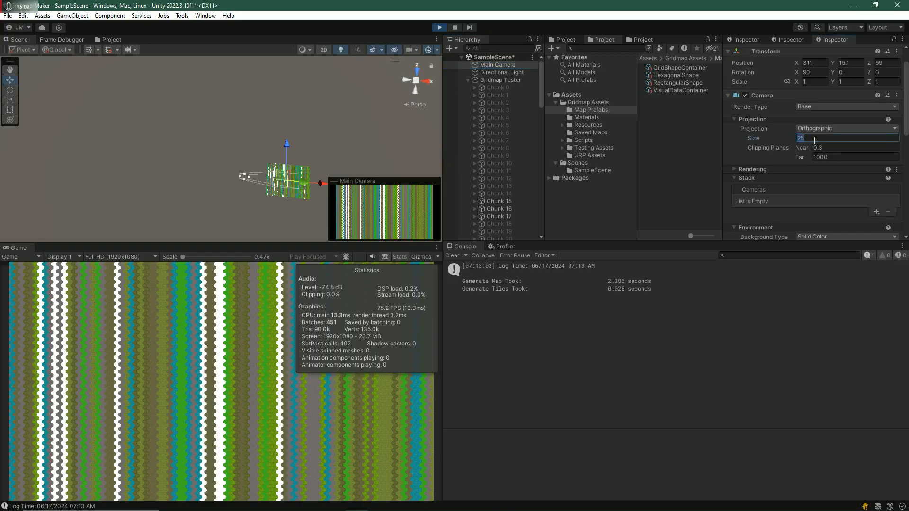
{"action": "type", "text": "1"}
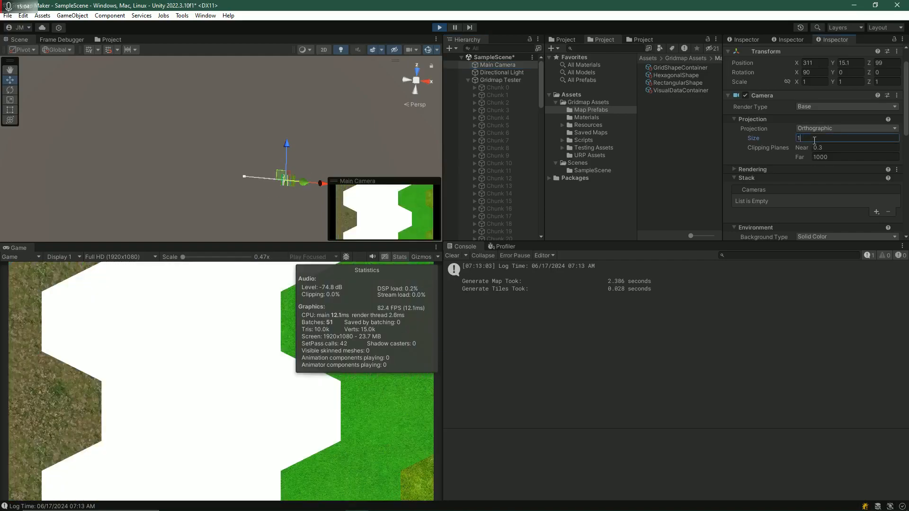
{"action": "type", "text": "00"}
{"action": "key", "text": "Return"}
{"action": "type", "text": "50"}
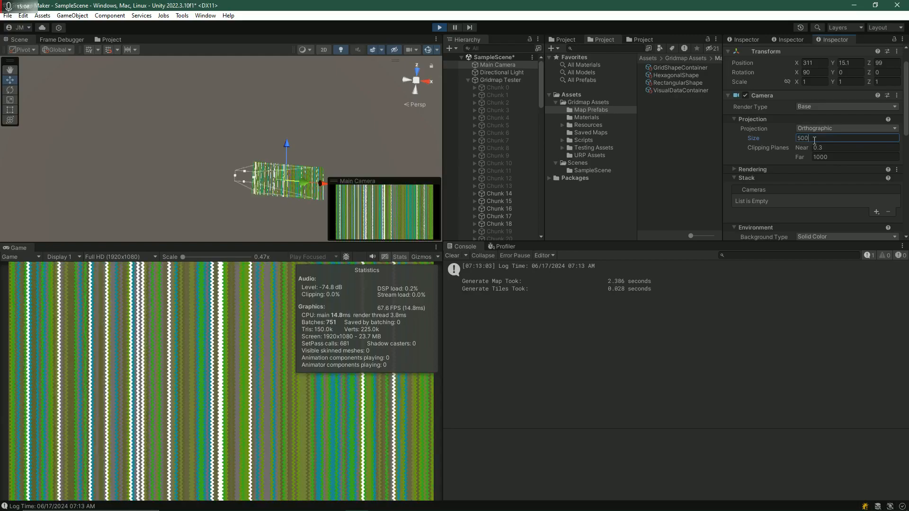
- Raise the Move Camera script's Max Zoom Distance and set the Main Camera's orthographic size to 500
{"action": "scroll", "coordinate": [763, 165], "scroll_direction": "down", "scroll_amount": 8}
{"action": "left_click", "coordinate": [823, 202]}
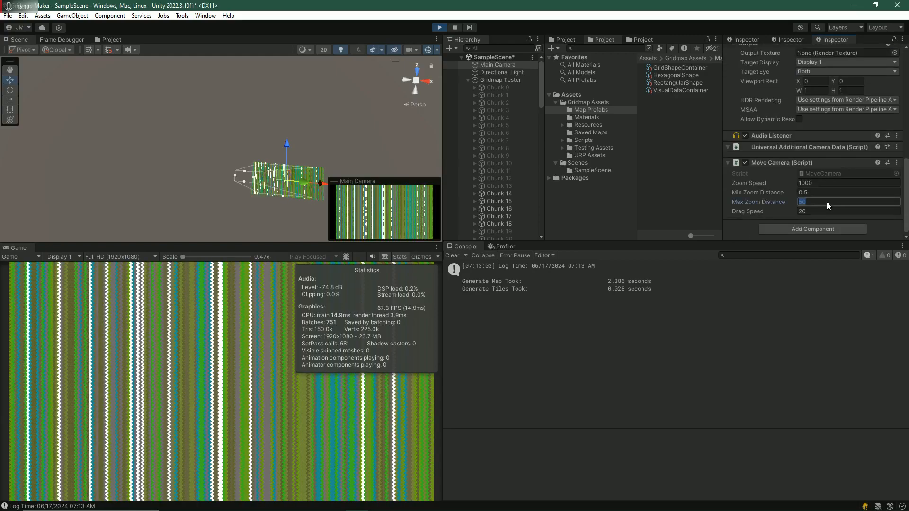
{"action": "type", "text": "5"}
{"action": "scroll", "coordinate": [819, 179], "scroll_direction": "up", "scroll_amount": 8}
{"action": "left_click", "coordinate": [821, 164]}
{"action": "type", "text": "500"}
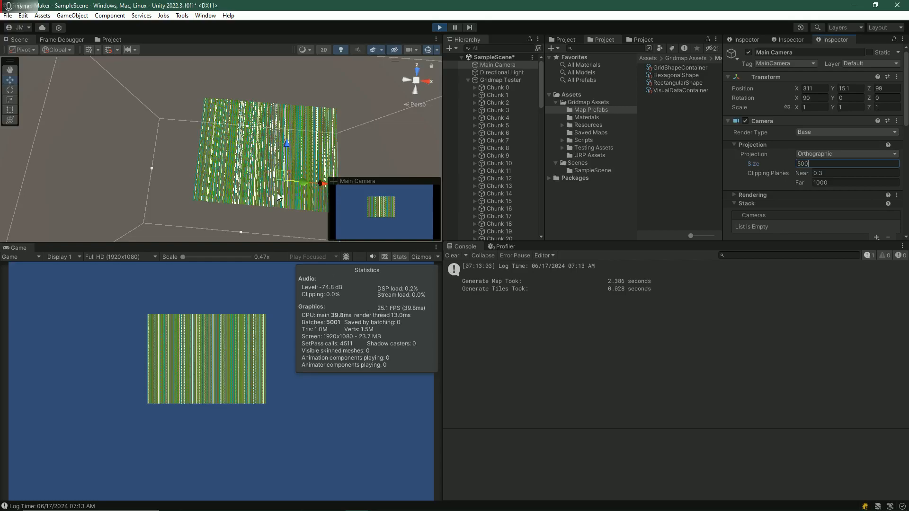
- Check the Gridmap Tester's chunk option and move the Main Camera over the grid to about X 279, Z 212
{"action": "left_click", "coordinate": [488, 79]}
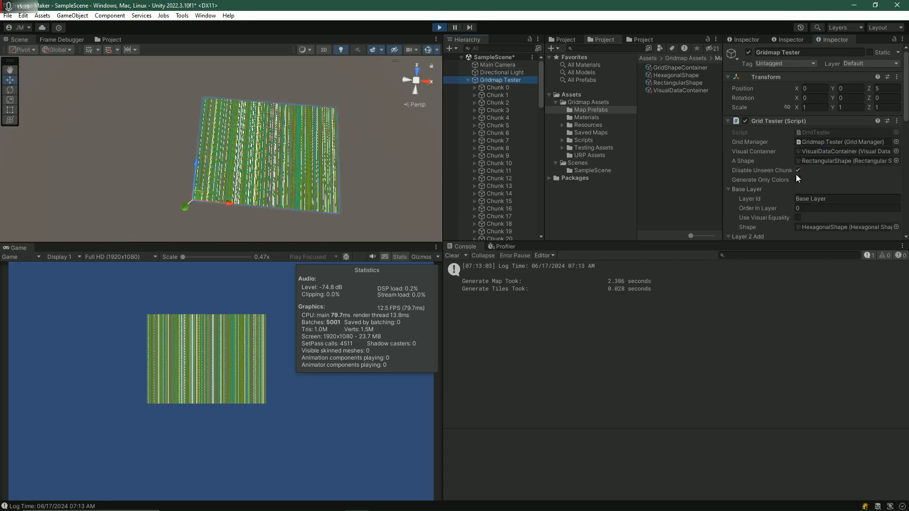
{"action": "left_click", "coordinate": [491, 65]}
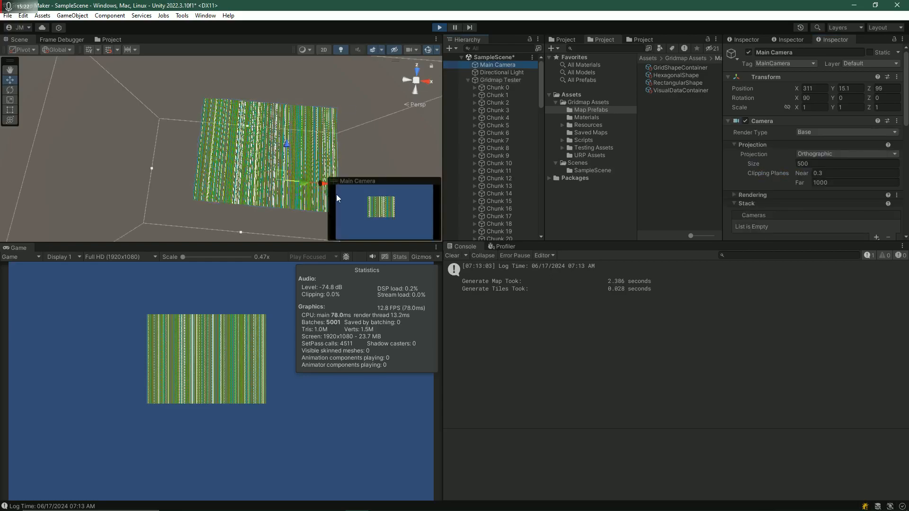
{"action": "left_click_drag", "start_coordinate": [282, 160], "coordinate": [240, 148]}
{"action": "left_click_drag", "start_coordinate": [299, 226], "coordinate": [385, 309]}
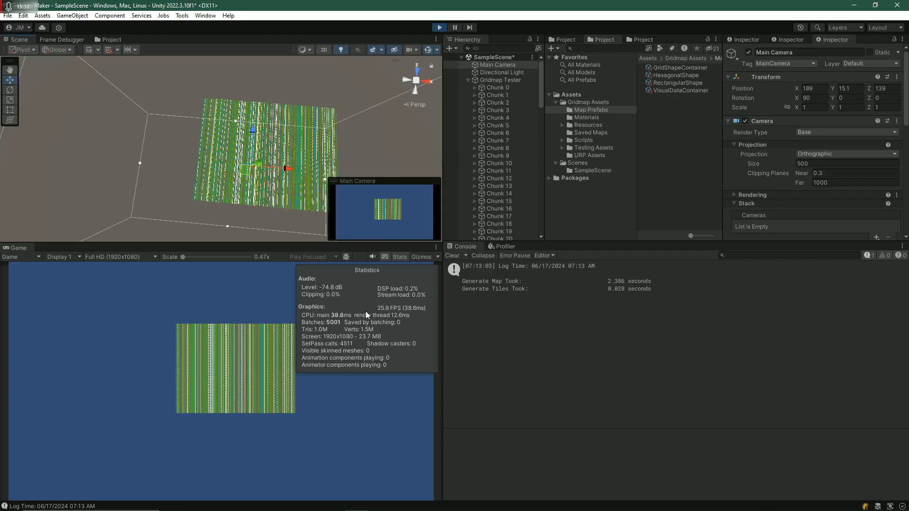
{"action": "left_click_drag", "start_coordinate": [245, 175], "coordinate": [272, 151]}
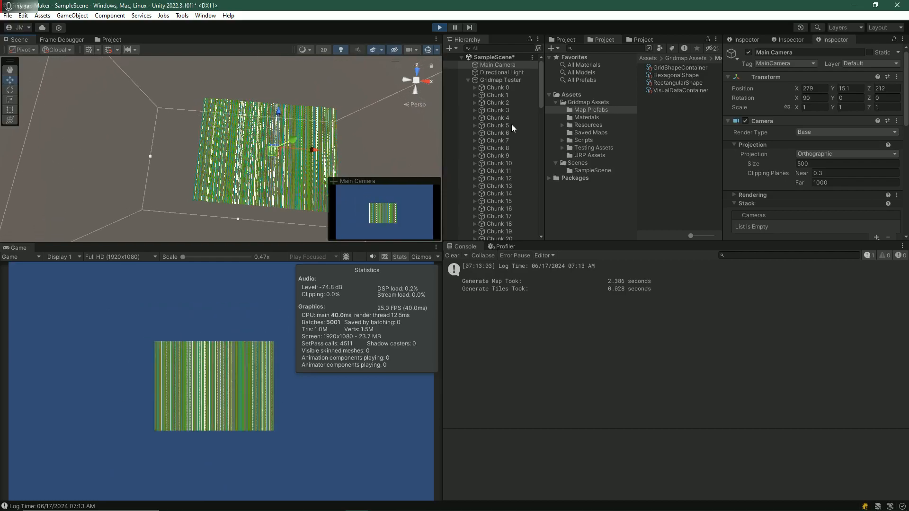
- Turn off Disable Unseen Chunk on the Grid Tester and set the Main Camera's orthographic size to 100
{"action": "left_click", "coordinate": [492, 80]}
{"action": "left_click", "coordinate": [506, 65]}
{"action": "left_click", "coordinate": [828, 163]}
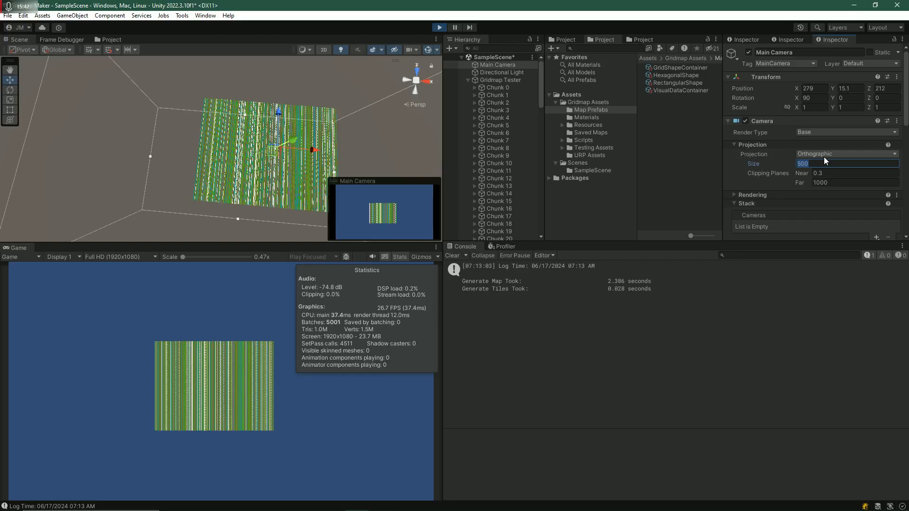
{"action": "type", "text": "100"}
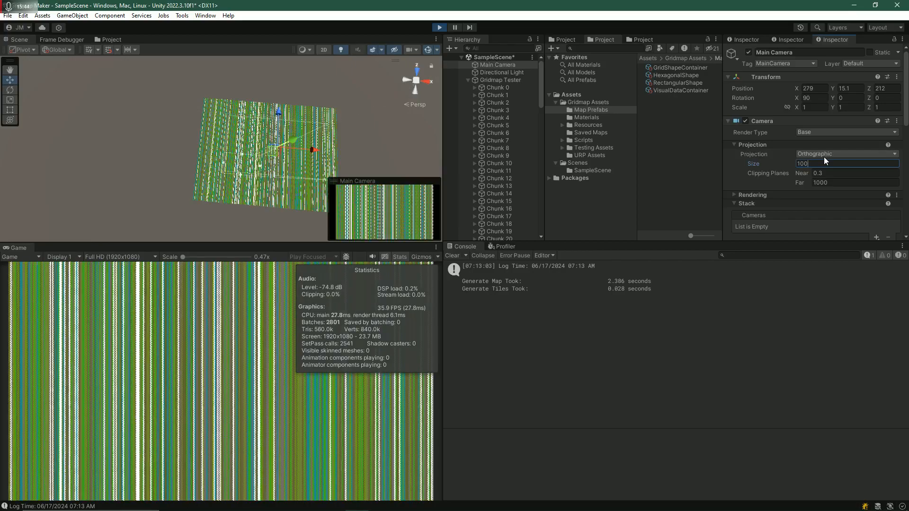
- Enable Disable Unseen Chunk on the Grid Tester and move the Main Camera to about X 73, Z 295
{"action": "left_click", "coordinate": [480, 79]}
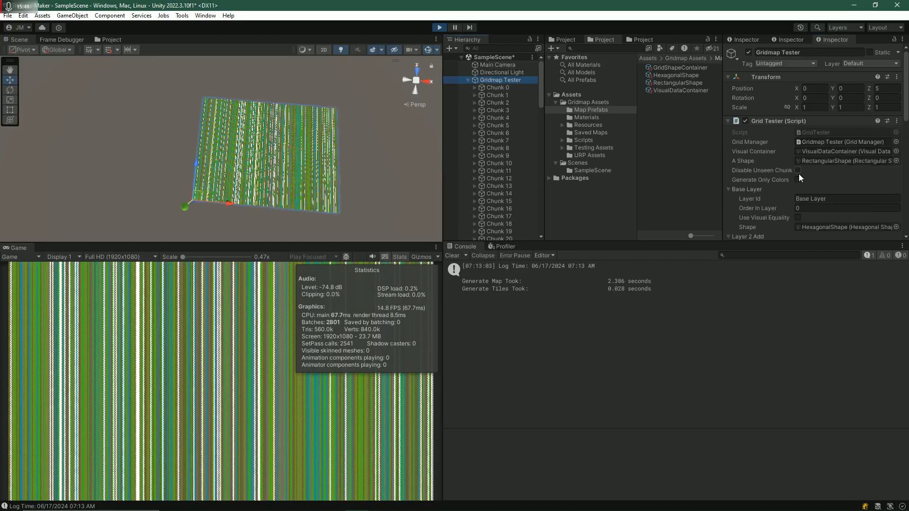
{"action": "left_click", "coordinate": [798, 170]}
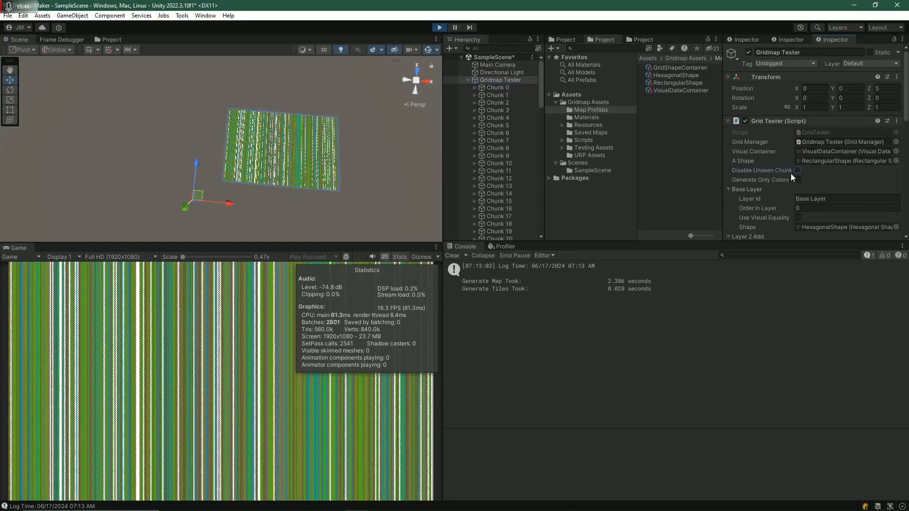
{"action": "left_click", "coordinate": [492, 66]}
{"action": "left_click_drag", "start_coordinate": [277, 154], "coordinate": [220, 120]}
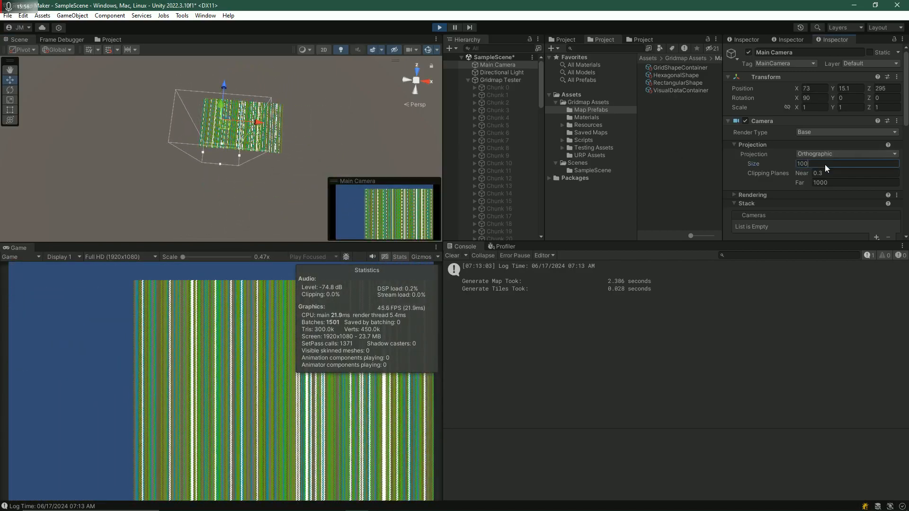
- Set the Main Camera's orthographic size to 50 and move it to about X 196, Z 125
{"action": "type", "text": "50"}
{"action": "left_click_drag", "start_coordinate": [224, 127], "coordinate": [258, 179]}
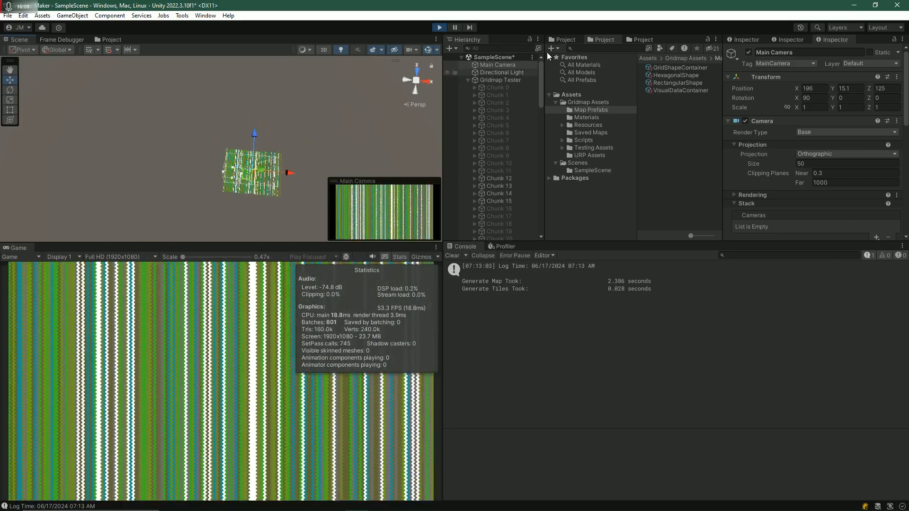
- Stop play mode and review the invert parameter in GridManager.cs along with the Gridmap Tester's Grid Manager settings
{"action": "left_click", "coordinate": [438, 28]}
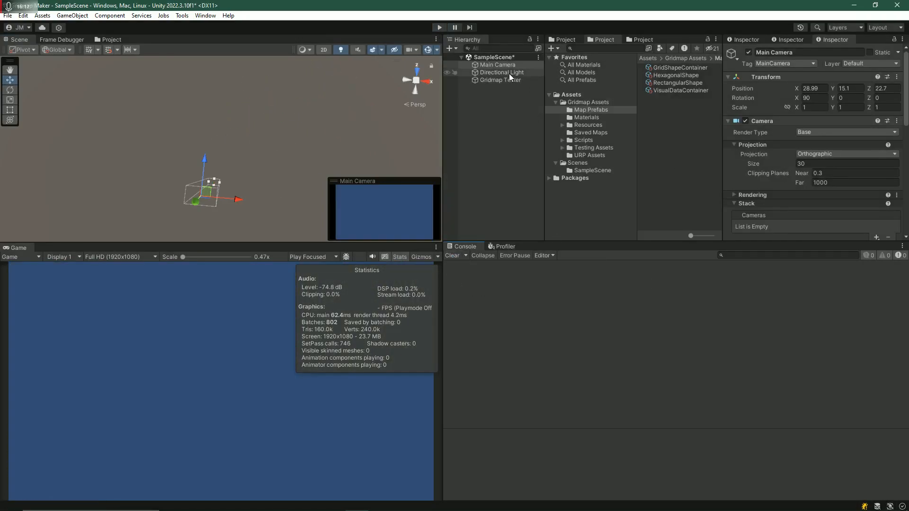
{"action": "left_click", "coordinate": [509, 79]}
{"action": "key", "text": "alt+Tab"}
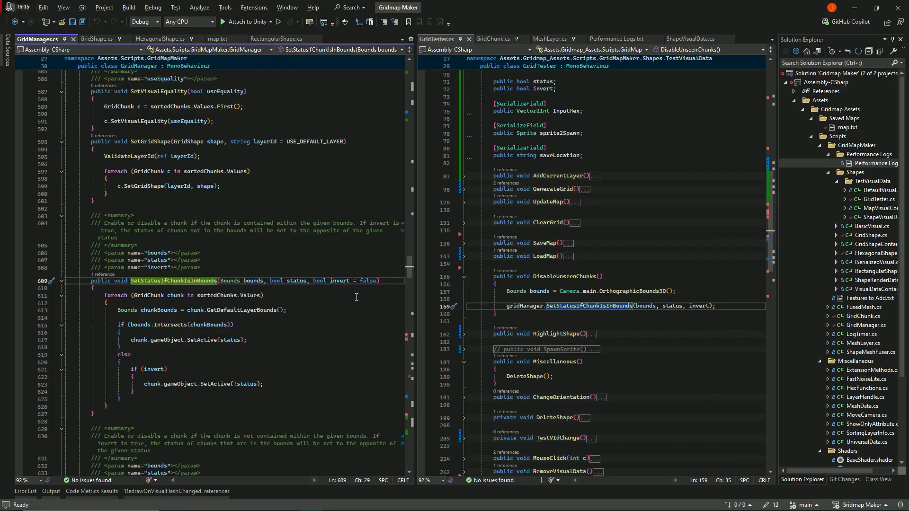
{"action": "left_click", "coordinate": [339, 281]}
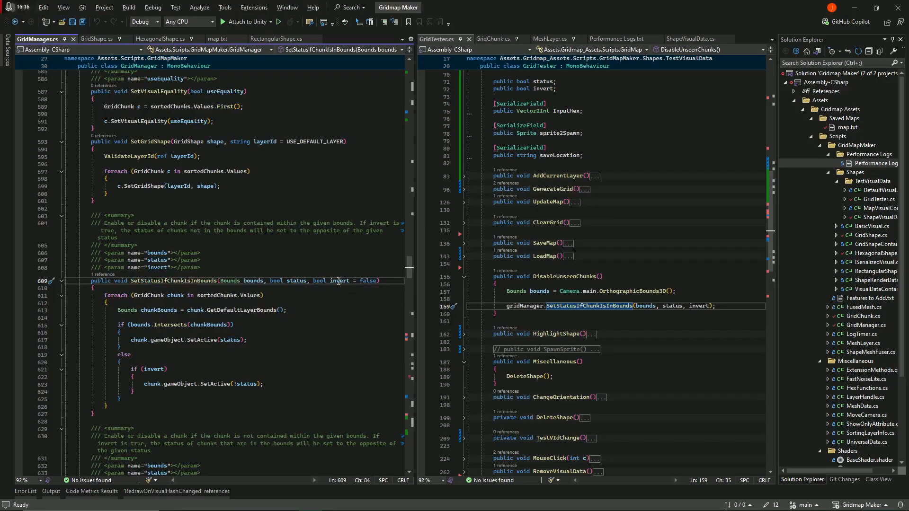
{"action": "key", "text": "alt+Tab"}
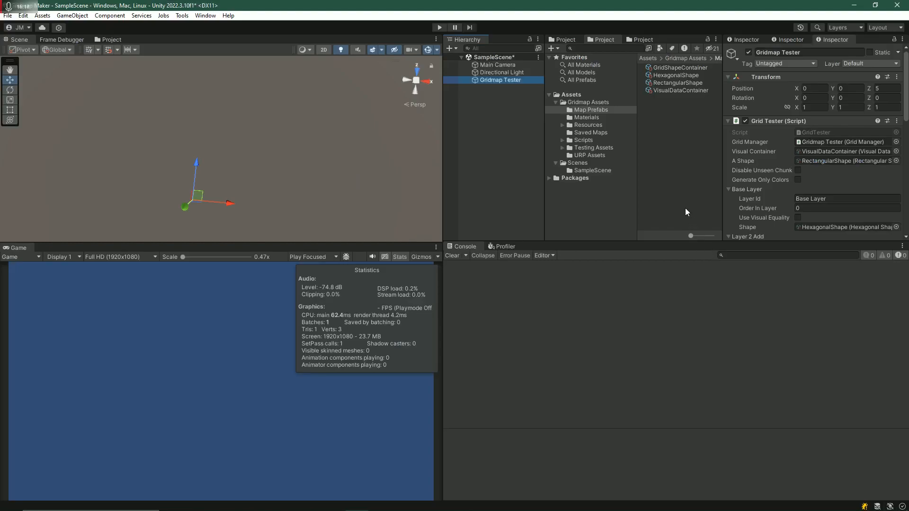
{"action": "scroll", "coordinate": [774, 216], "scroll_direction": "down", "scroll_amount": 10}
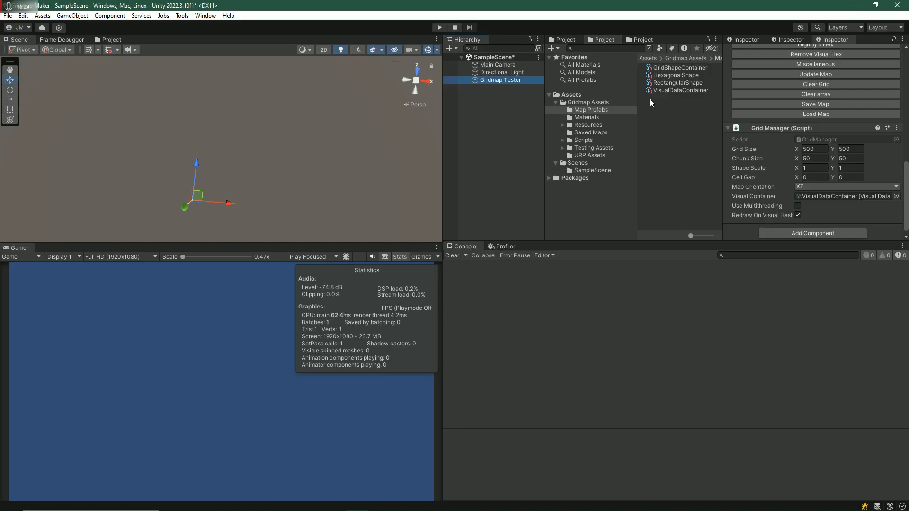
- Switch to Visual Studio, close Performance Logs.txt, and examine ShapeVisualData.cs up to the beginning of the class
{"action": "key", "text": "alt+Tab"}
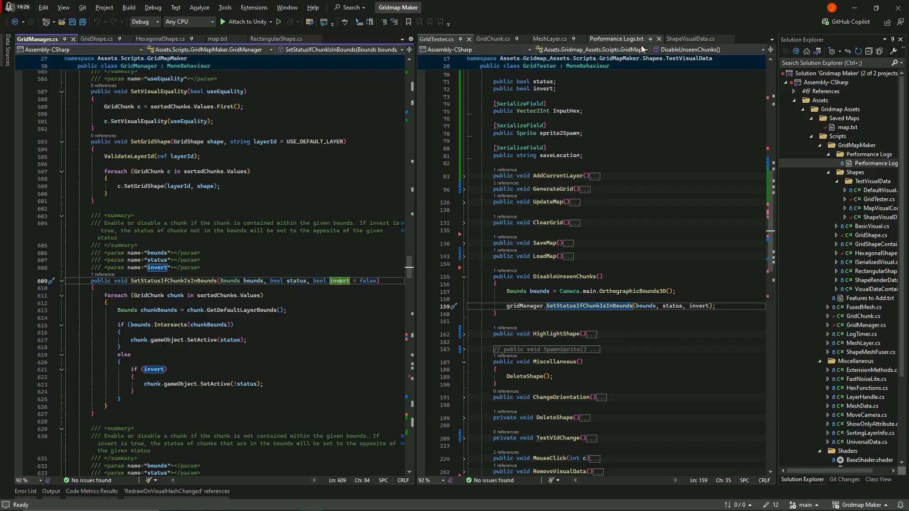
{"action": "left_click", "coordinate": [658, 39]}
{"action": "left_click", "coordinate": [616, 39]}
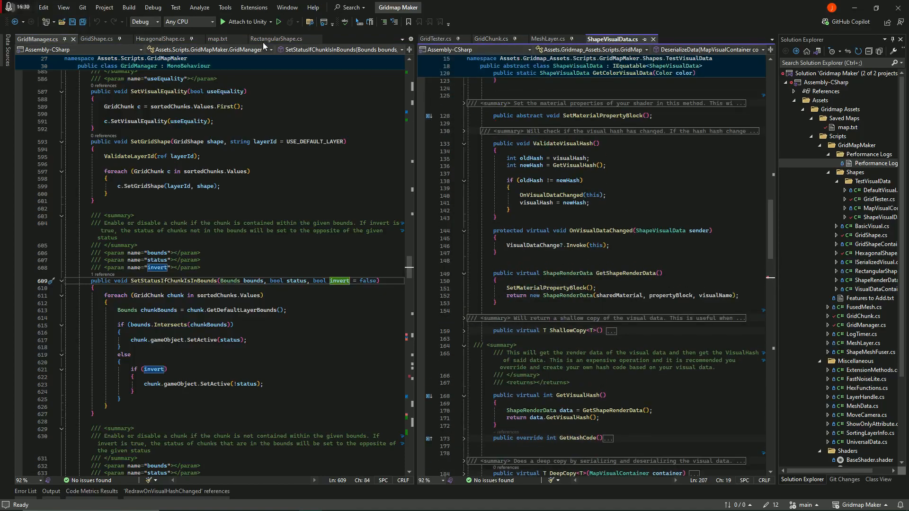
{"action": "scroll", "coordinate": [648, 222], "scroll_direction": "up", "scroll_amount": 15}
{"action": "scroll", "coordinate": [648, 222], "scroll_direction": "up", "scroll_amount": 10}
{"action": "mouse_move", "coordinate": [599, 44]}
{"action": "left_mouse_down"}
{"action": "mouse_move", "coordinate": [197, 43]}
{"action": "mouse_move", "coordinate": [660, 48]}
{"action": "mouse_move", "coordinate": [623, 39]}
{"action": "mouse_move", "coordinate": [617, 47]}
{"action": "left_mouse_up"}
{"action": "scroll", "coordinate": [603, 218], "scroll_direction": "up", "scroll_amount": 10}
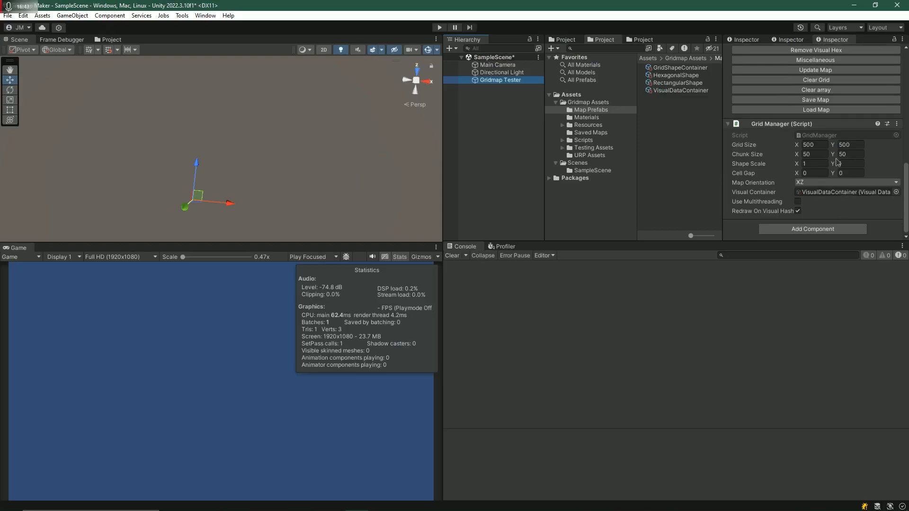
- In Unity, set the Grid Size to 10 by 10 and the Chunk Size to 5 by 5, and generate the grid
{"action": "left_click", "coordinate": [810, 145]}
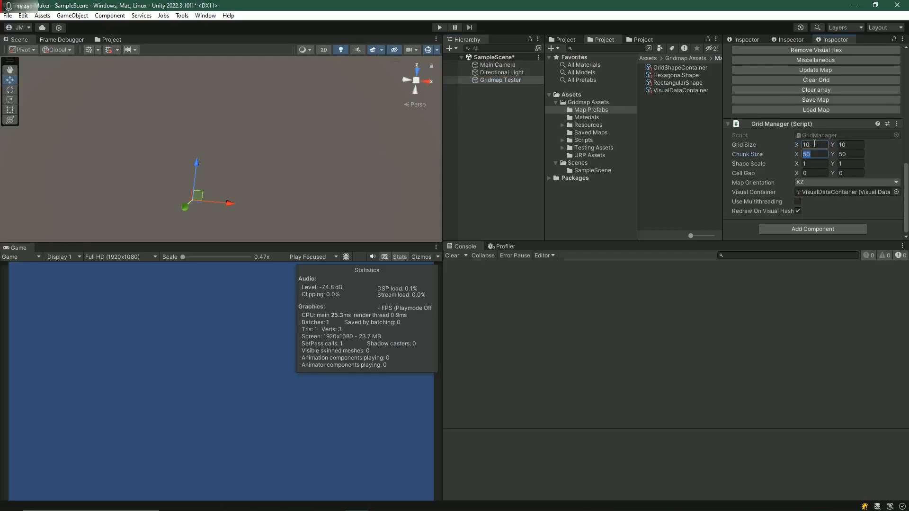
{"action": "scroll", "coordinate": [827, 145], "scroll_direction": "up", "scroll_amount": 4}
{"action": "left_click", "coordinate": [799, 96]}
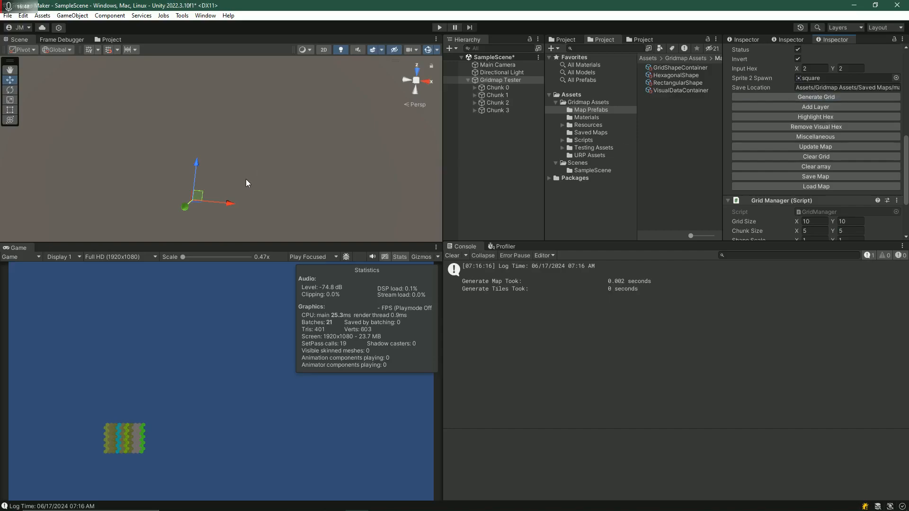
- Examine the generated hex grid's tiles and their different visuals up close in the scene
{"action": "key", "text": "w"}
{"action": "mouse_move", "coordinate": [293, 163]}
{"action": "right_mouse_down"}
{"action": "mouse_move", "coordinate": [286, 166]}
{"action": "mouse_move", "coordinate": [294, 175]}
{"action": "mouse_move", "coordinate": [282, 179]}
{"action": "mouse_move", "coordinate": [292, 186]}
{"action": "mouse_move", "coordinate": [284, 172]}
{"action": "right_mouse_up"}
{"action": "key", "text": "a"}
{"action": "key", "text": "s"}
{"action": "scroll", "coordinate": [282, 180], "scroll_direction": "down", "scroll_amount": 2}
{"action": "scroll", "coordinate": [290, 179], "scroll_direction": "down", "scroll_amount": 1}
{"action": "key", "text": "s"}
{"action": "scroll", "coordinate": [292, 181], "scroll_direction": "down", "scroll_amount": 8}
{"action": "scroll", "coordinate": [294, 182], "scroll_direction": "up", "scroll_amount": 6}
{"action": "key", "text": "w"}
{"action": "key", "text": "a"}
{"action": "key", "text": "s"}
{"action": "key", "text": "w"}
{"action": "key", "text": "d"}
{"action": "key", "text": "w"}
{"action": "scroll", "coordinate": [292, 187], "scroll_direction": "down", "scroll_amount": 3}
{"action": "key", "text": "s"}
{"action": "scroll", "coordinate": [284, 172], "scroll_direction": "up", "scroll_amount": 5}
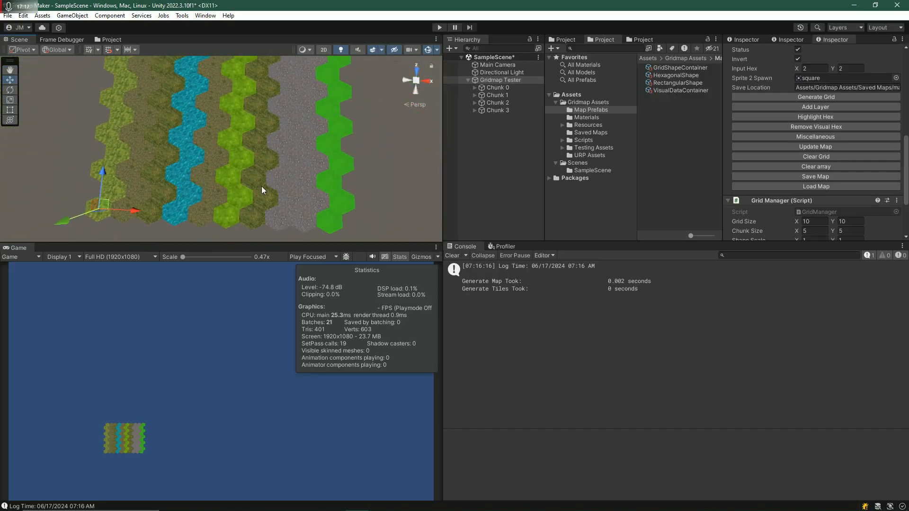
- Switch to Visual Studio and examine the abstract ShapeVisualData class declaration
{"action": "key", "text": "alt+Tab"}
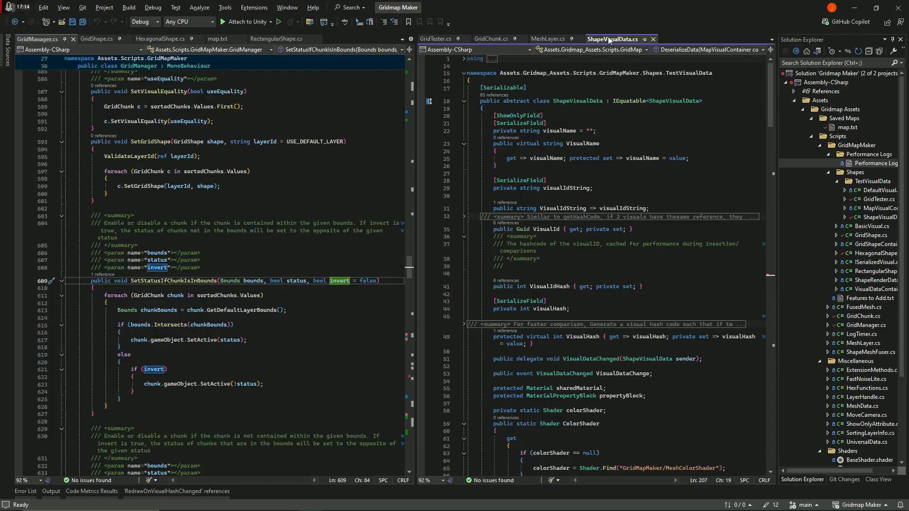
{"action": "left_click", "coordinate": [696, 218]}
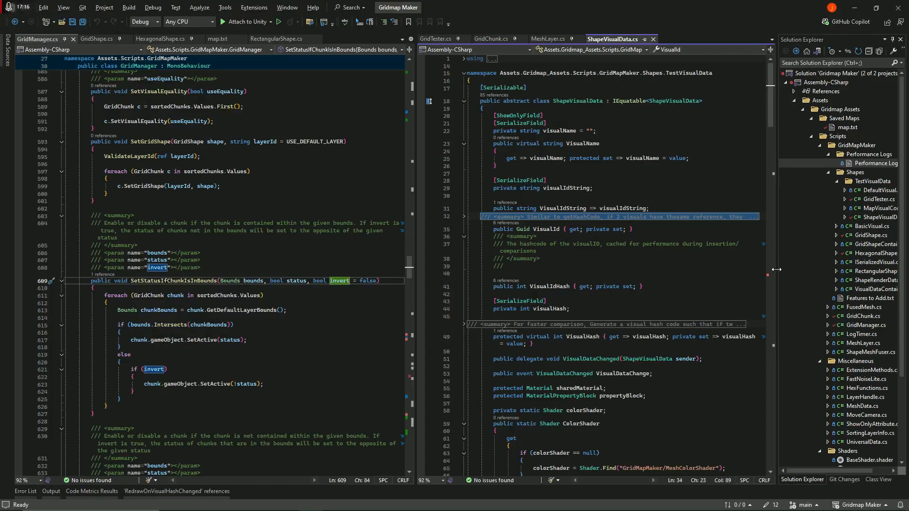
{"action": "left_click", "coordinate": [672, 171]}
{"action": "double_click", "coordinate": [509, 101]}
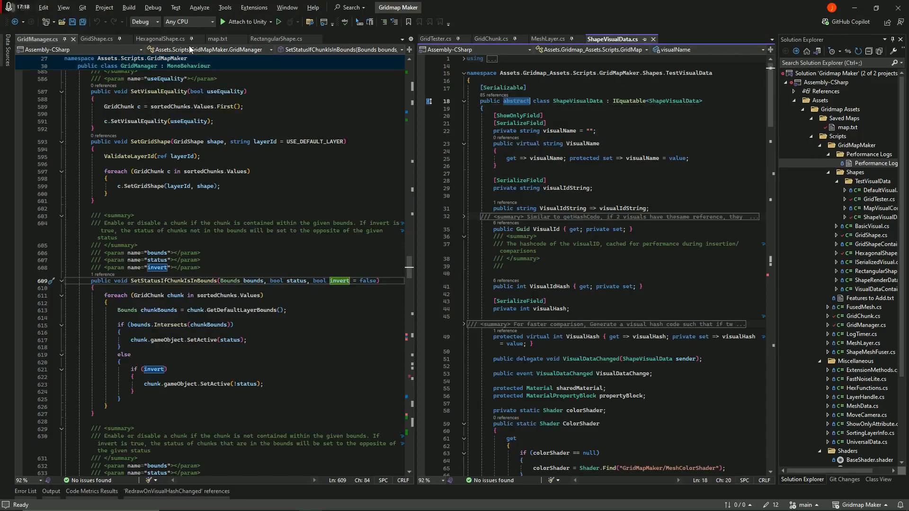
- Search the solution for "basic", open BasicVisual.cs, and examine how BasicVisual inherits from ShapeVisualData
{"action": "left_click", "coordinate": [815, 64]}
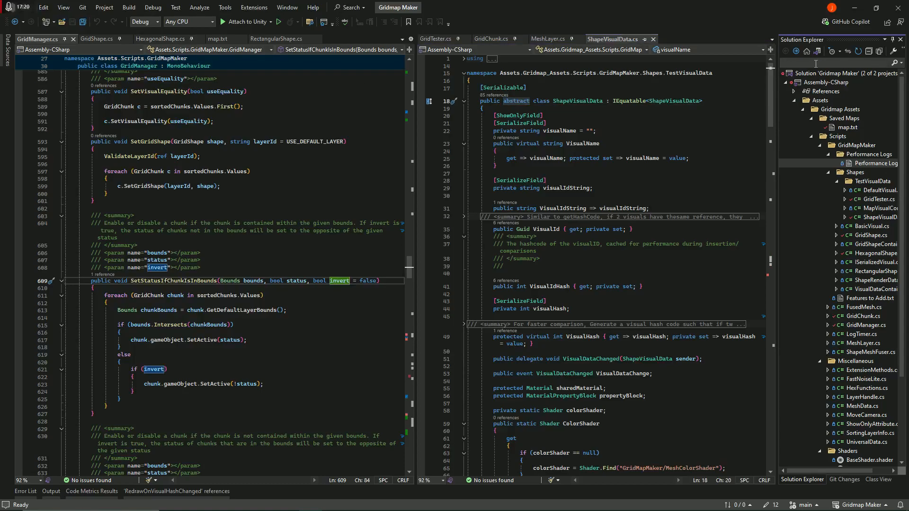
{"action": "type", "text": "basic"}
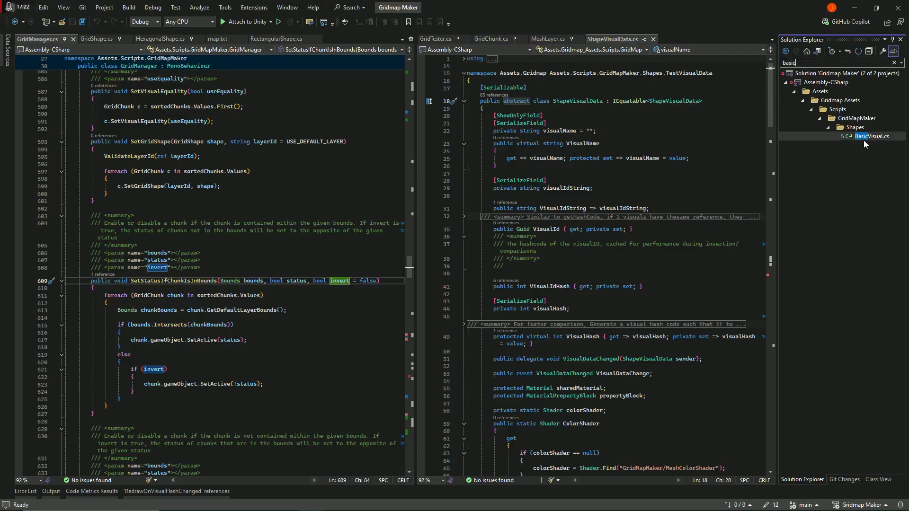
{"action": "double_click", "coordinate": [865, 136]}
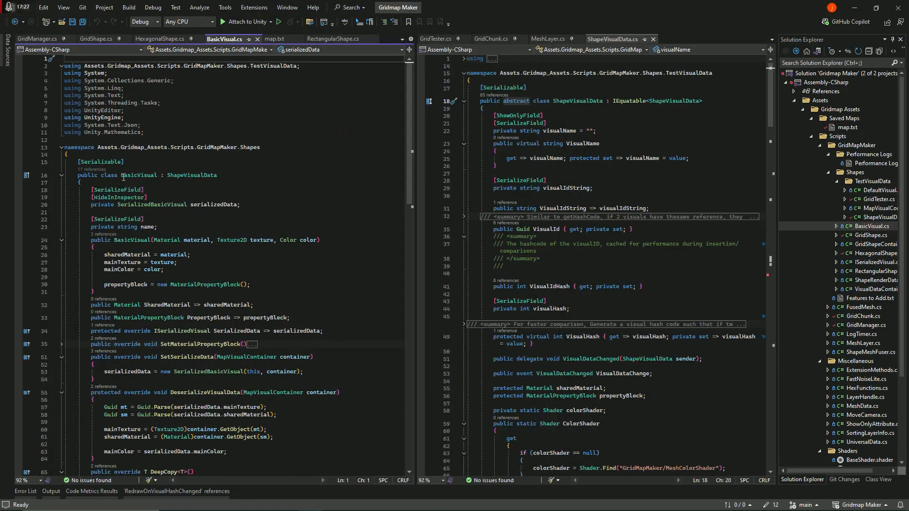
{"action": "left_click", "coordinate": [135, 175]}
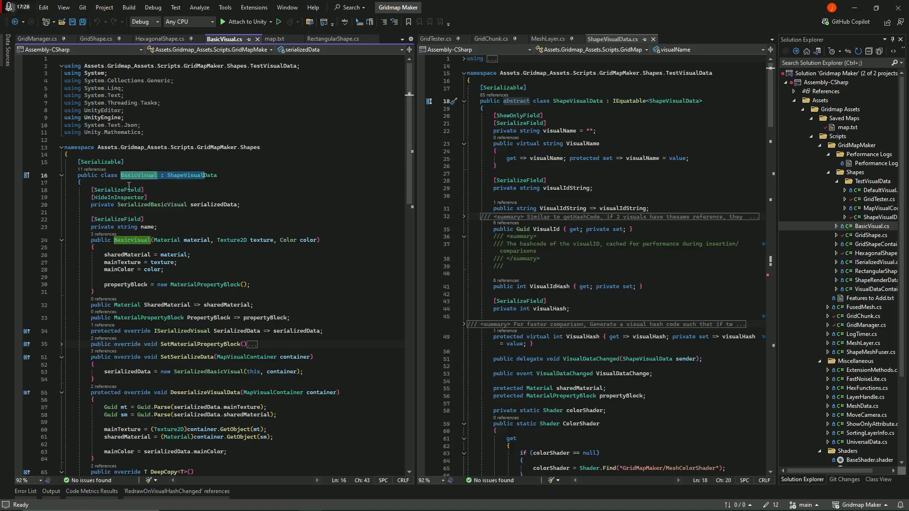
{"action": "left_click", "coordinate": [127, 182]}
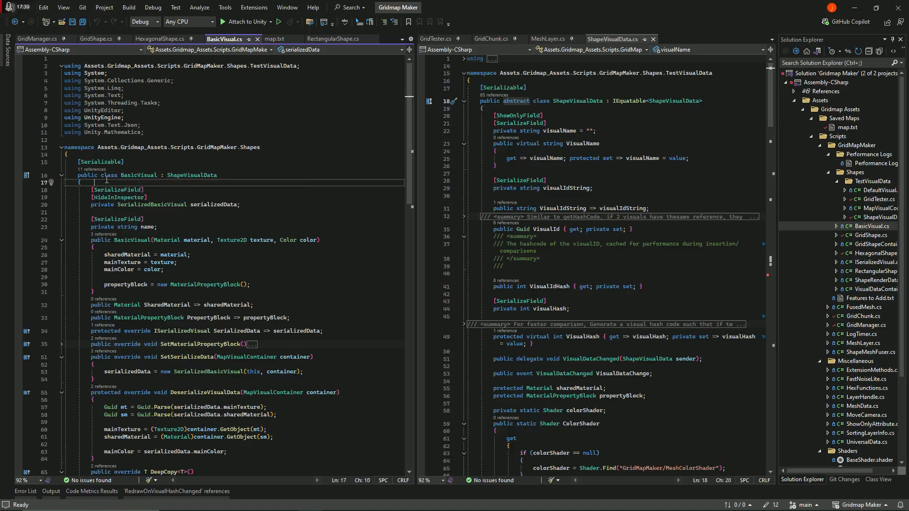
- Examine the BasicVisual class declaration and the material, texture and color assignments in its constructor
{"action": "left_click", "coordinate": [124, 175]}
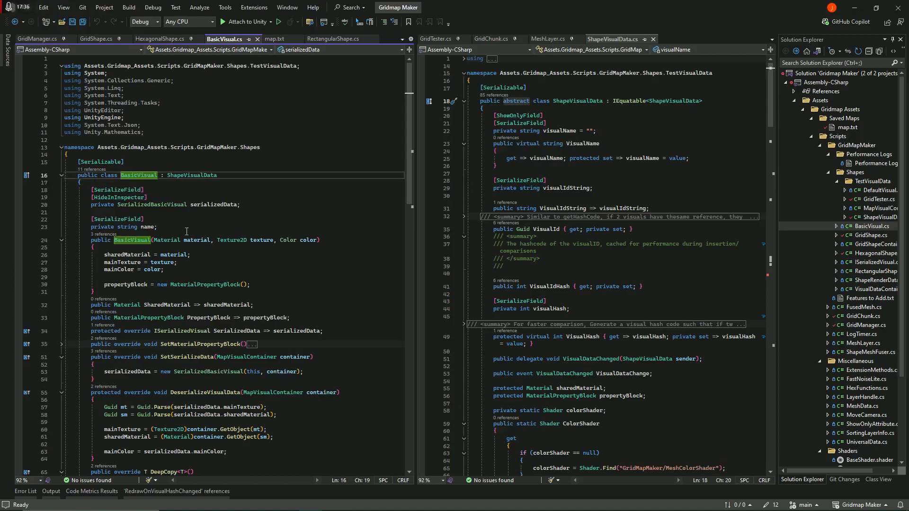
{"action": "left_click", "coordinate": [123, 263]}
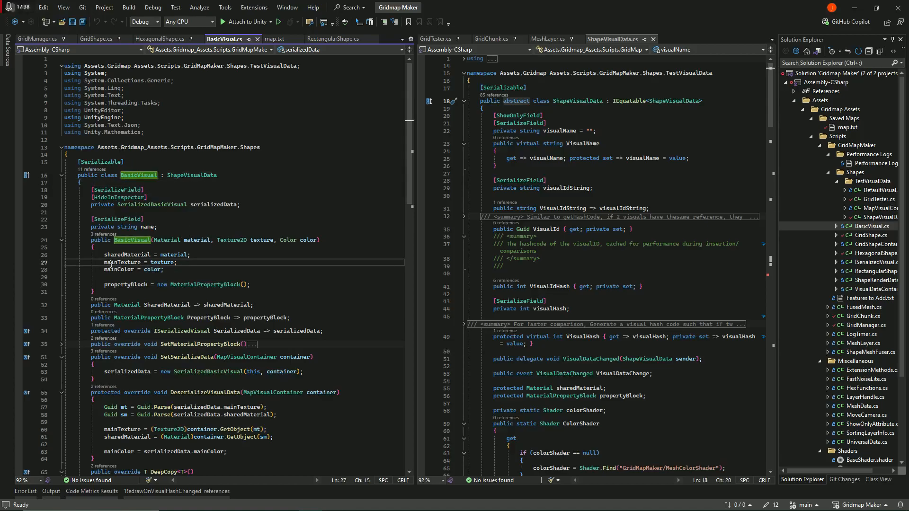
{"action": "left_click", "coordinate": [124, 270]}
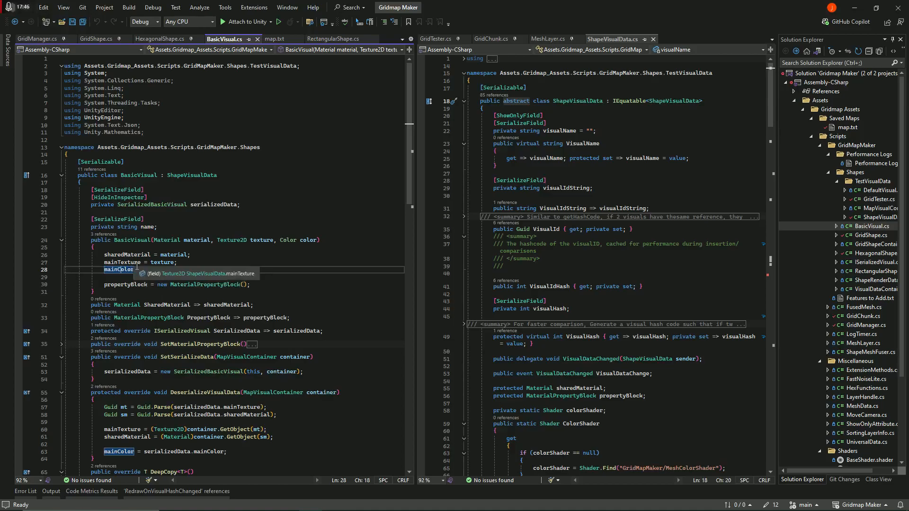
{"action": "left_click", "coordinate": [135, 262]}
{"action": "scroll", "coordinate": [156, 255], "scroll_direction": "down", "scroll_amount": 1}
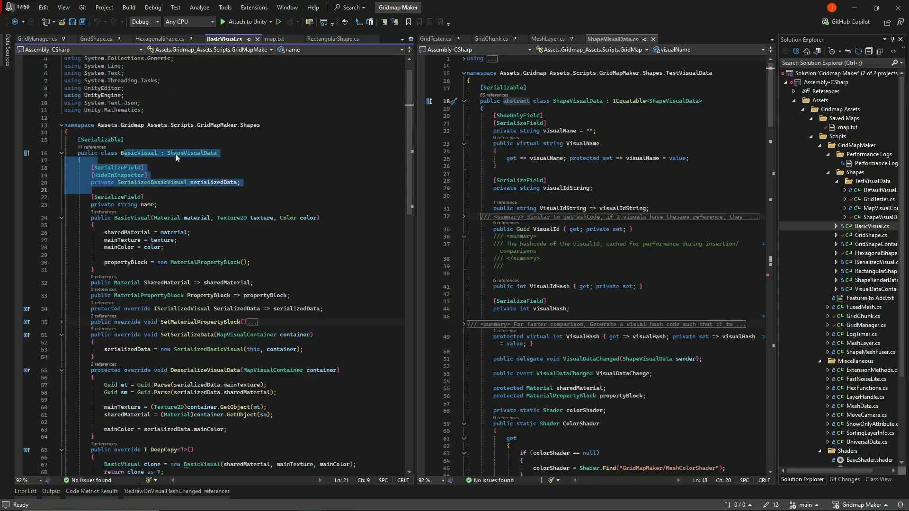
{"action": "left_click", "coordinate": [182, 152]}
- Open BaseShader.shader from the Shaders folder and place it side by side with BasicVisual.cs
{"action": "scroll", "coordinate": [874, 399], "scroll_direction": "down", "scroll_amount": 4}
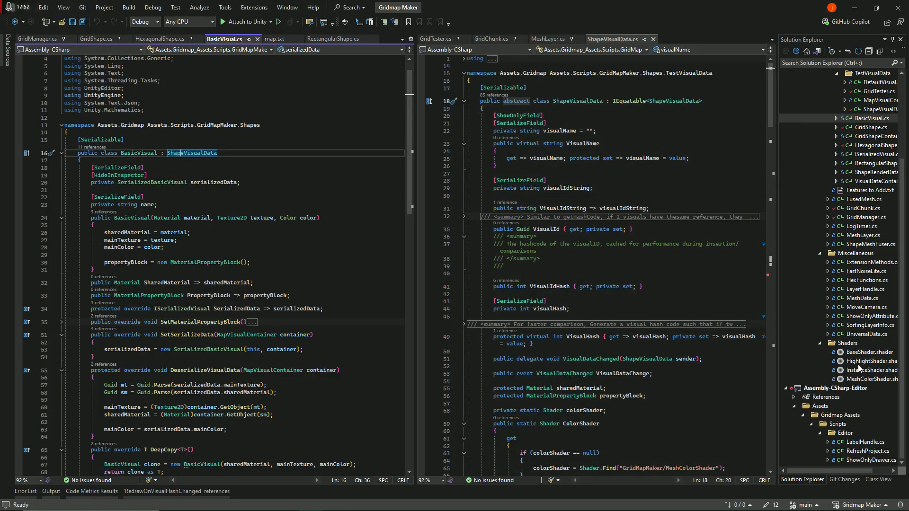
{"action": "double_click", "coordinate": [867, 353]}
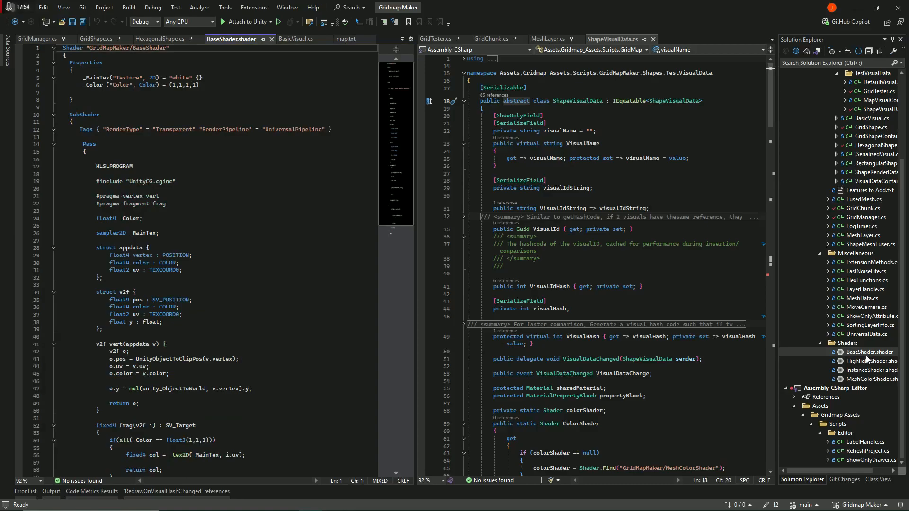
{"action": "left_click_drag", "start_coordinate": [231, 39], "coordinate": [672, 36]}
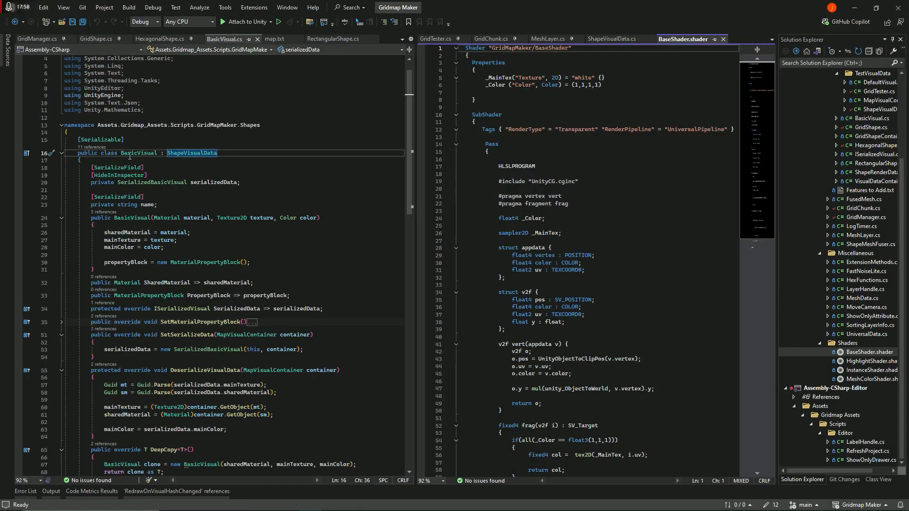
- Examine BaseShader's Properties block alongside the BasicVisual constructor and its overridden methods
{"action": "left_click", "coordinate": [133, 153]}
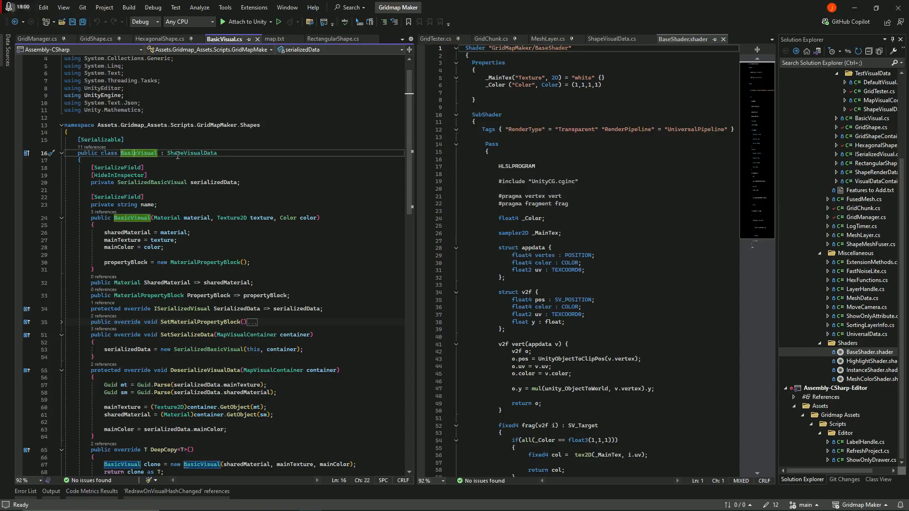
{"action": "left_click", "coordinate": [511, 49]}
{"action": "left_click", "coordinate": [503, 55]}
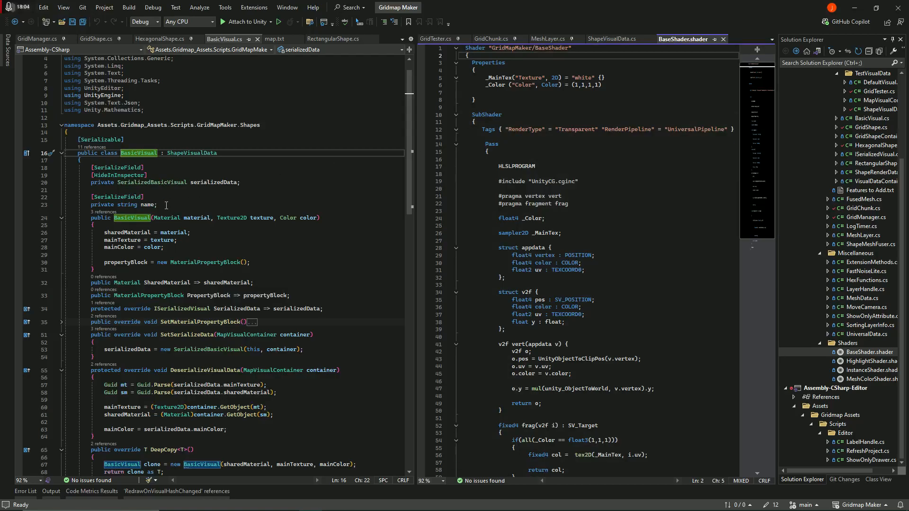
{"action": "left_click", "coordinate": [504, 71]}
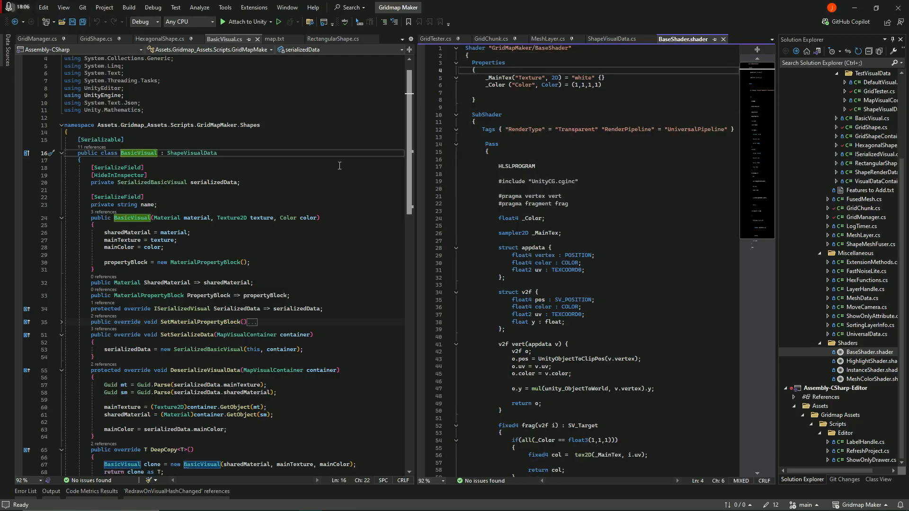
{"action": "left_click", "coordinate": [110, 247]}
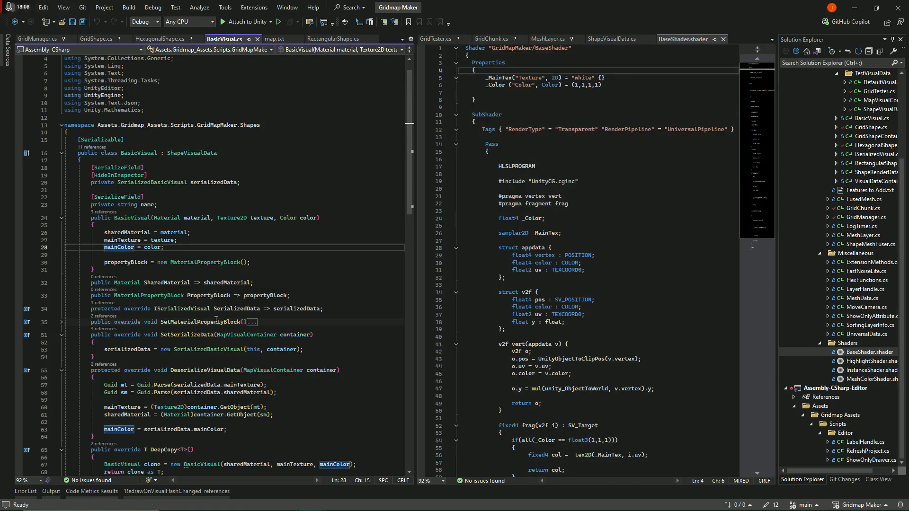
{"action": "scroll", "coordinate": [247, 299], "scroll_direction": "down", "scroll_amount": 5}
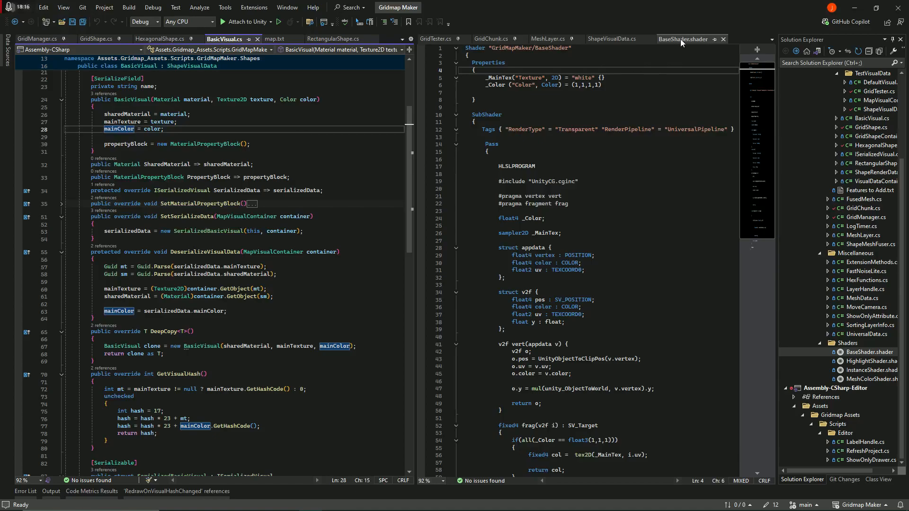
{"action": "left_click", "coordinate": [597, 103]}
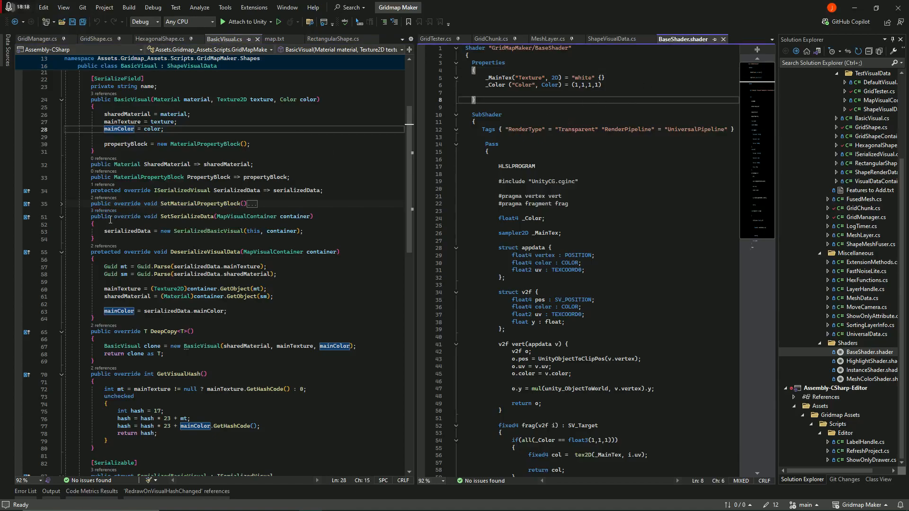
- Compare BasicVisual's sharedMaterial, mainTexture and mainColor fields with the shader's _MainTex and _Color properties
{"action": "left_click", "coordinate": [126, 302]}
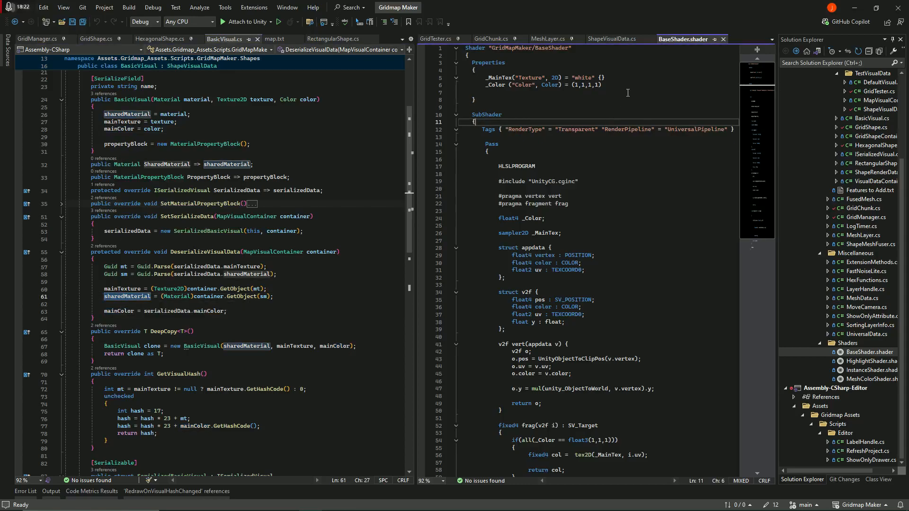
{"action": "left_click", "coordinate": [625, 85]}
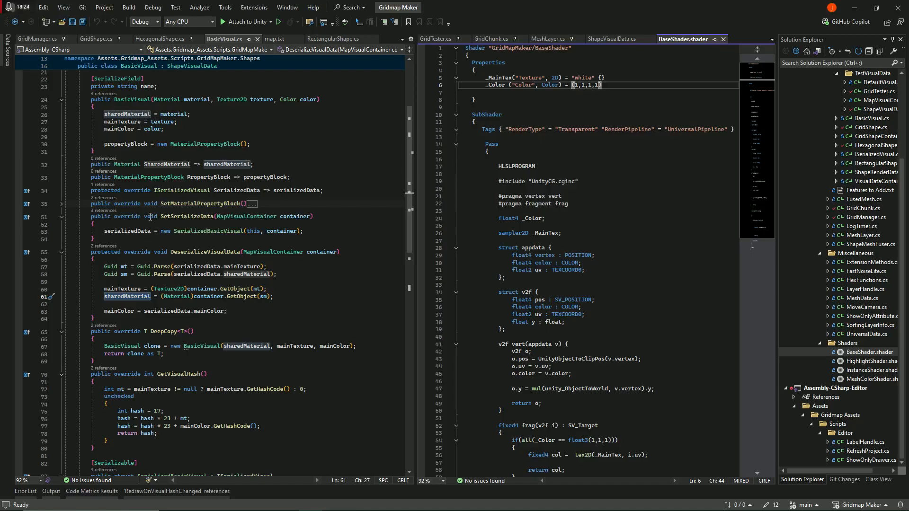
{"action": "left_click", "coordinate": [152, 181]}
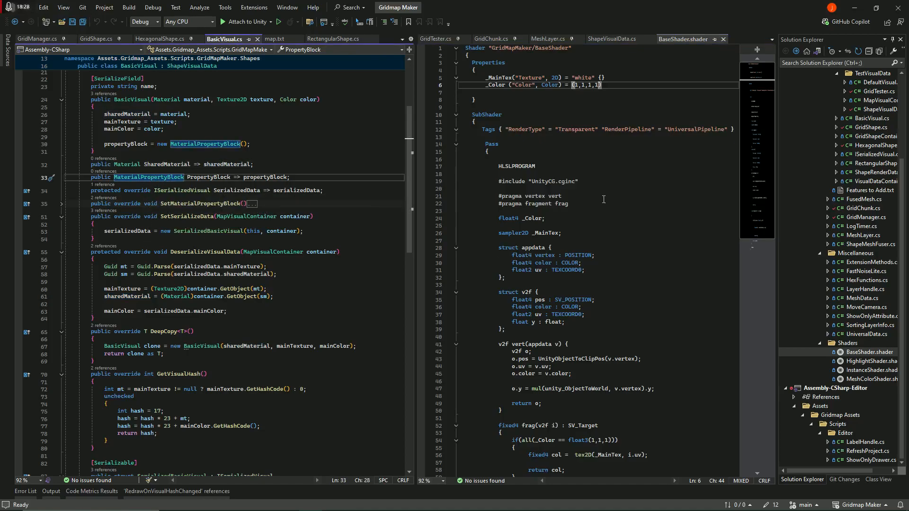
{"action": "left_click", "coordinate": [125, 289]}
{"action": "left_click", "coordinate": [503, 77]}
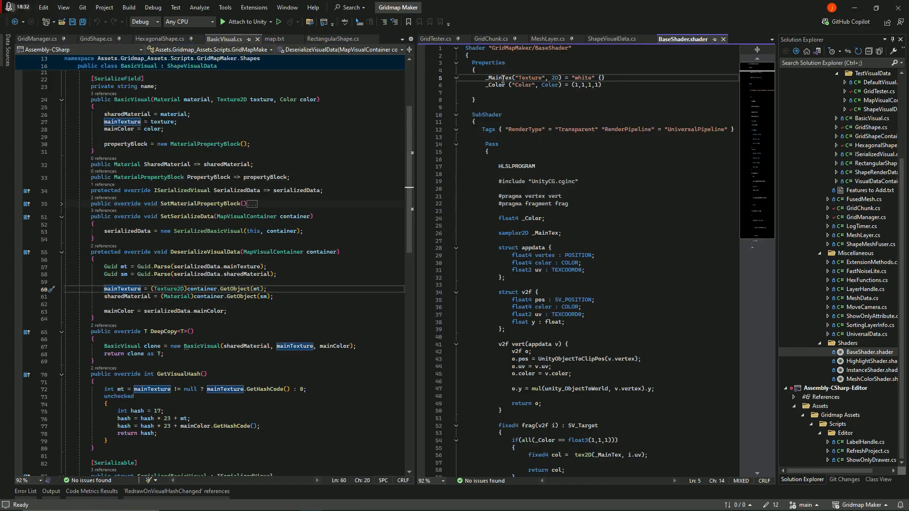
{"action": "double_click", "coordinate": [119, 132]}
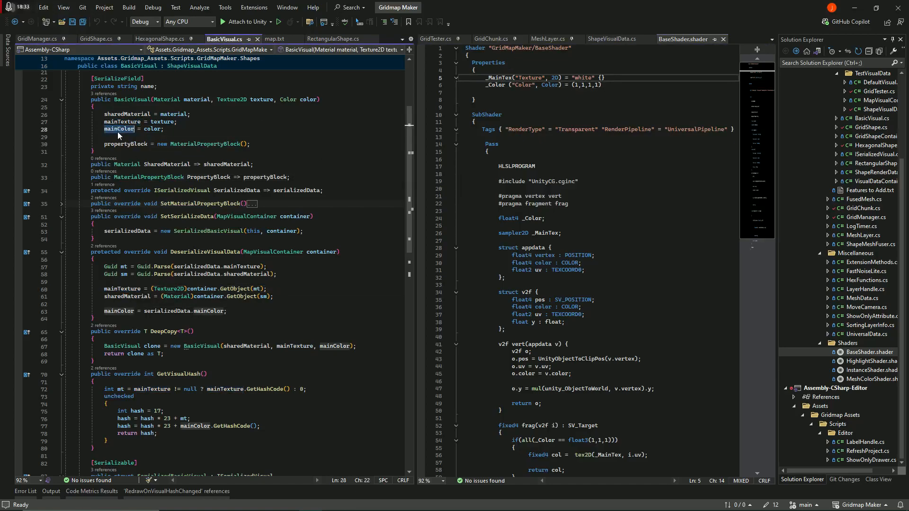
{"action": "triple_click", "coordinate": [493, 91]}
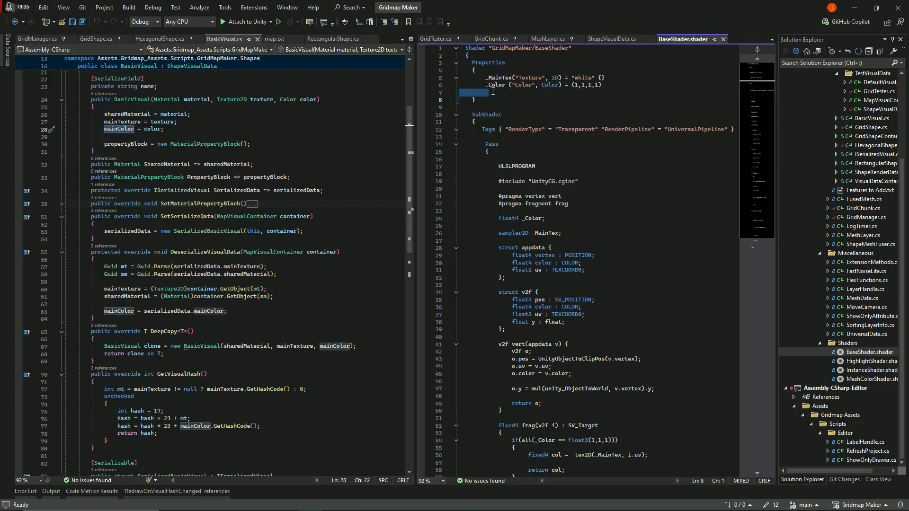
{"action": "left_click", "coordinate": [483, 94]}
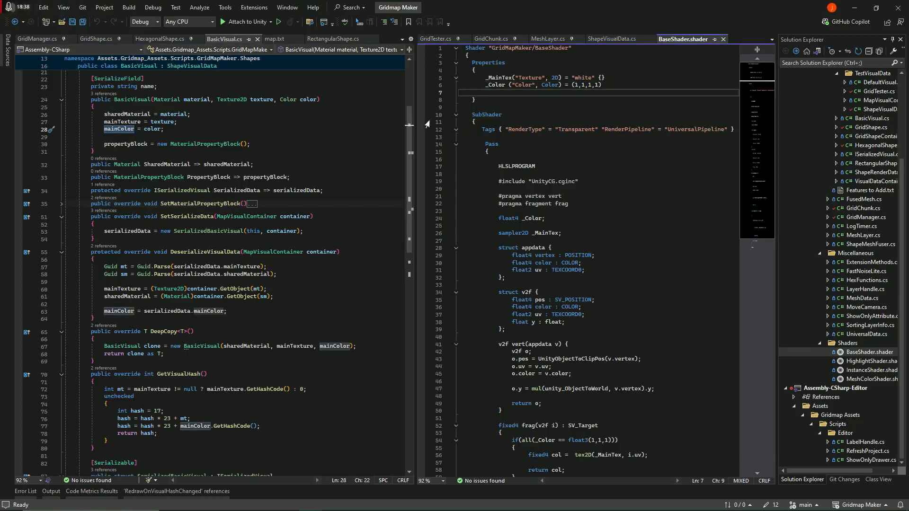
- Check the hex tiles in Unity, and return to Visual Studio to view BasicVisual's remaining methods
{"action": "key", "text": "alt+Tab"}
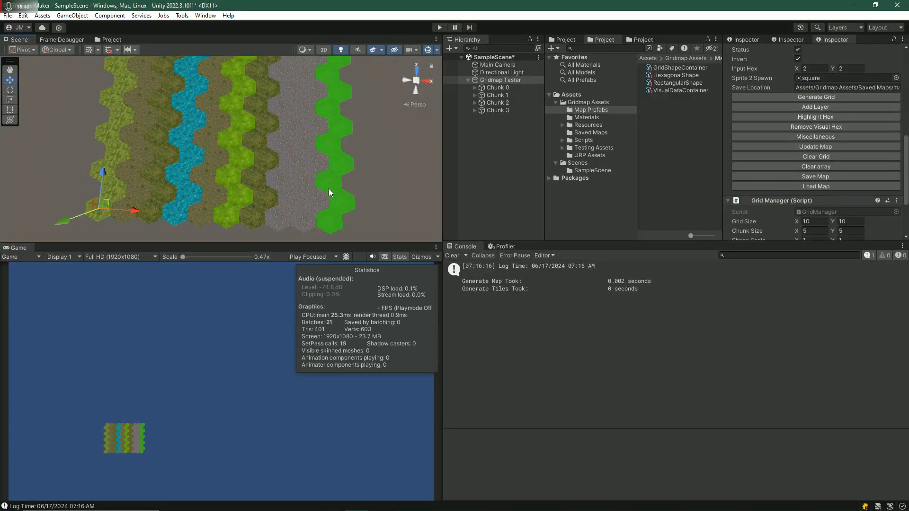
{"action": "key", "text": "alt+Tab"}
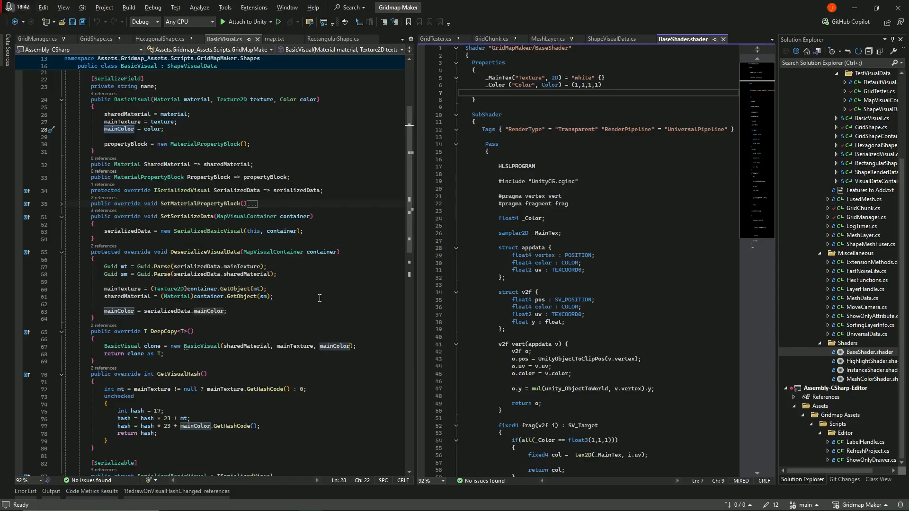
{"action": "scroll", "coordinate": [320, 298], "scroll_direction": "down", "scroll_amount": 4}
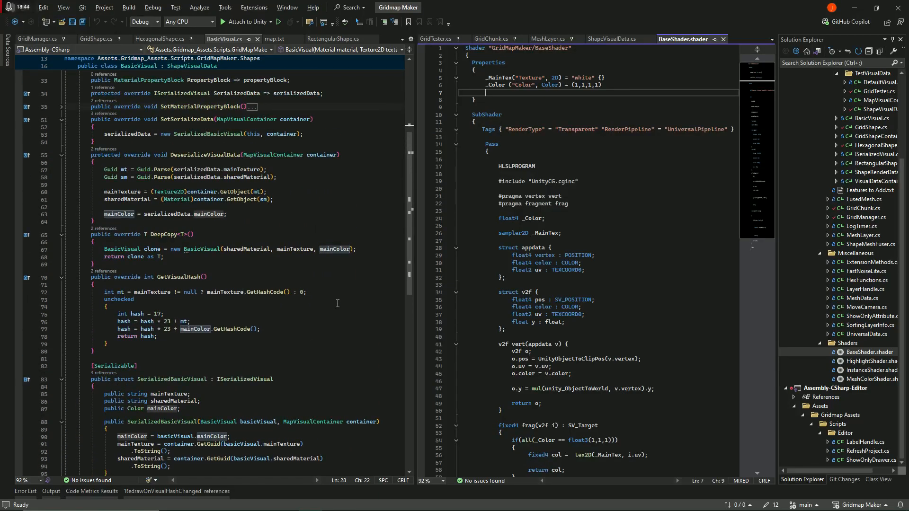
- Switch to Unity and set the Grid Manager's Grid Size to 200 by 200 and its Chunk Size to 50
{"action": "key", "text": "alt+Tab"}
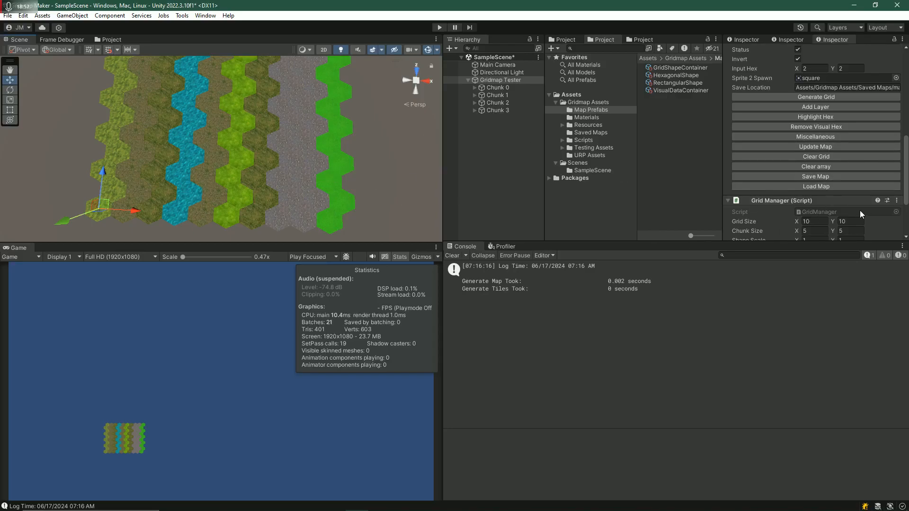
{"action": "left_click", "coordinate": [826, 223]}
{"action": "scroll", "coordinate": [812, 190], "scroll_direction": "up", "scroll_amount": 8}
{"action": "scroll", "coordinate": [810, 187], "scroll_direction": "down", "scroll_amount": 10}
{"action": "scroll", "coordinate": [823, 189], "scroll_direction": "down", "scroll_amount": 2}
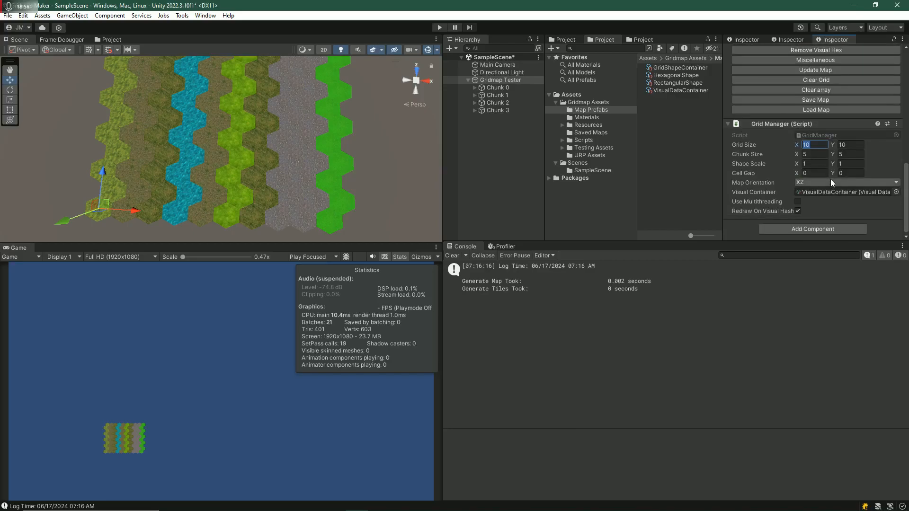
{"action": "type", "text": "200"}
{"action": "key", "text": "Tab"}
{"action": "type", "text": "200"}
{"action": "key", "text": "Tab"}
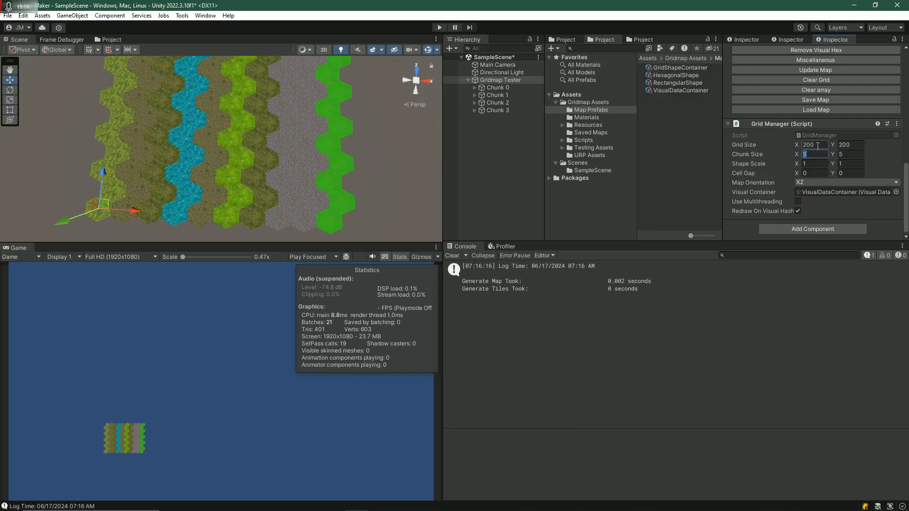
{"action": "type", "text": "50"}
{"action": "key", "text": "Tab"}
- Set the Grid Size to 500 and generate the hex grid
{"action": "left_click", "coordinate": [817, 146]}
{"action": "type", "text": "500"}
{"action": "key", "text": "Tab"}
{"action": "scroll", "coordinate": [810, 143], "scroll_direction": "up", "scroll_amount": 3}
{"action": "left_click", "coordinate": [815, 122]}
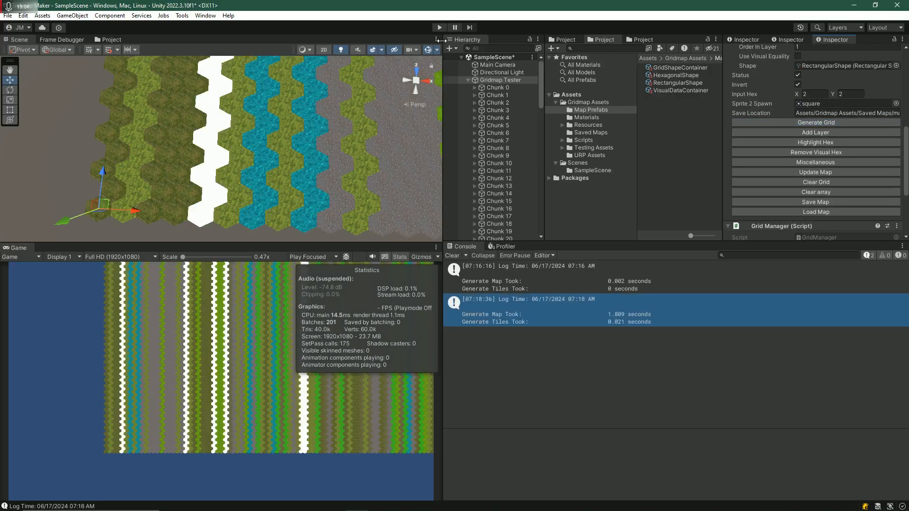
- Start play mode and select the Main Camera, bringing it and the whole map into the scene view
{"action": "left_click", "coordinate": [441, 28]}
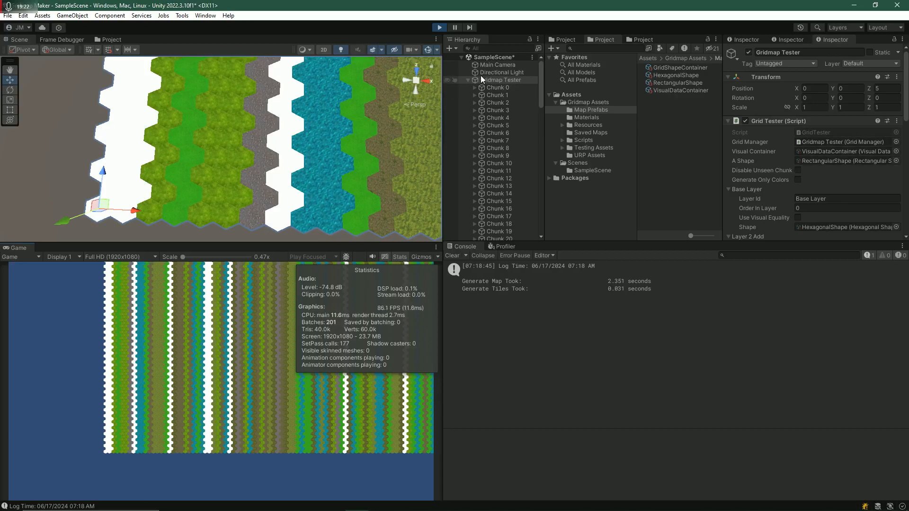
{"action": "left_click", "coordinate": [490, 67]}
{"action": "key", "text": "s"}
{"action": "mouse_move", "coordinate": [278, 160]}
{"action": "right_mouse_down"}
{"action": "mouse_move", "coordinate": [273, 146]}
{"action": "mouse_move", "coordinate": [284, 145]}
{"action": "right_mouse_up"}
{"action": "key", "text": "d"}
{"action": "right_click_drag", "start_coordinate": [399, 165], "coordinate": [343, 159]}
{"action": "key", "text": "s"}
{"action": "scroll", "coordinate": [345, 158], "scroll_direction": "up", "scroll_amount": 4}
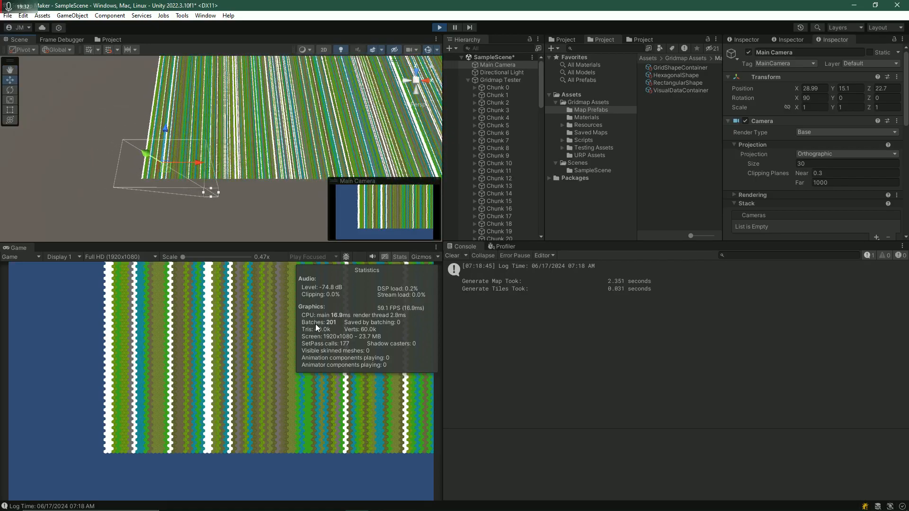
- Move the Main Camera over the middle of the map, to about X 244 and Z 184
{"action": "right_click_drag", "start_coordinate": [311, 133], "coordinate": [306, 174]}
{"action": "scroll", "coordinate": [308, 135], "scroll_direction": "up", "scroll_amount": 3}
{"action": "scroll", "coordinate": [316, 137], "scroll_direction": "up", "scroll_amount": 3}
{"action": "key", "text": "s"}
{"action": "scroll", "coordinate": [317, 147], "scroll_direction": "up", "scroll_amount": 1}
{"action": "left_click_drag", "start_coordinate": [183, 176], "coordinate": [198, 135]}
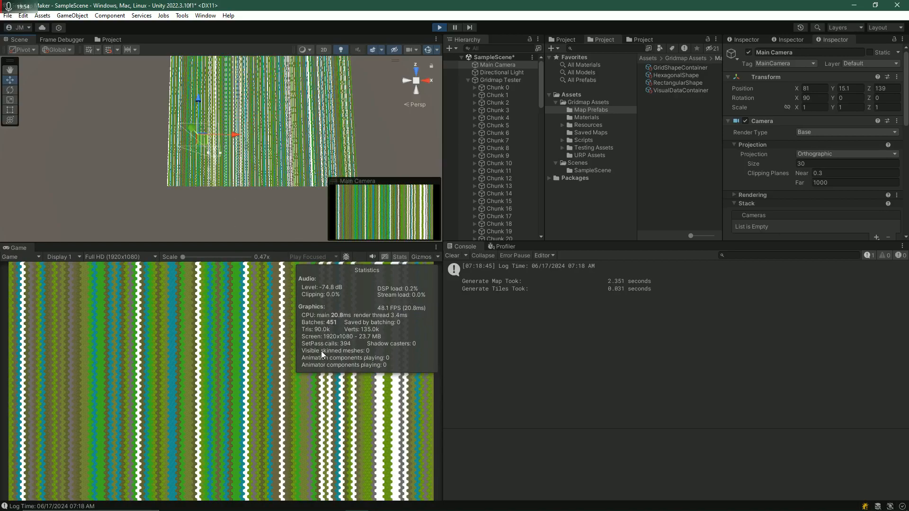
{"action": "left_click_drag", "start_coordinate": [206, 143], "coordinate": [269, 120]}
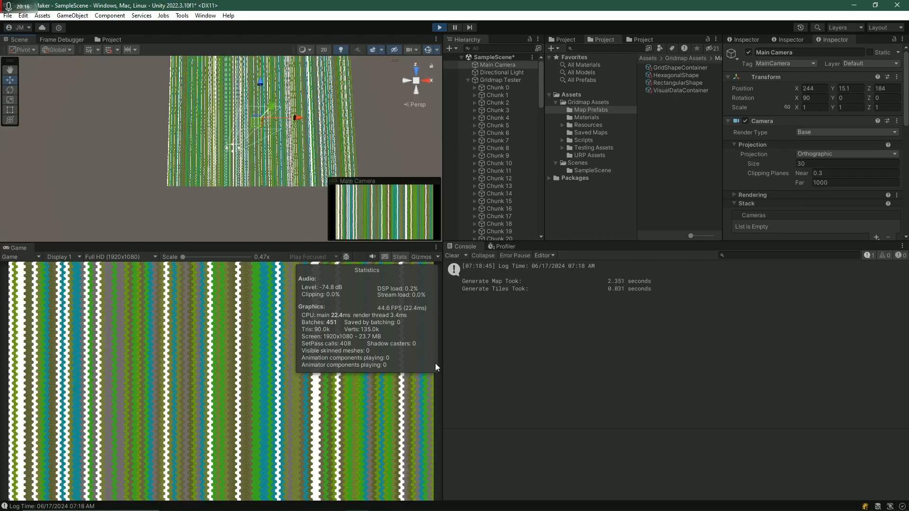
- Compare the frame rate statistics with the Scene view hidden and shown, and check the batch count
{"action": "left_click", "coordinate": [113, 40]}
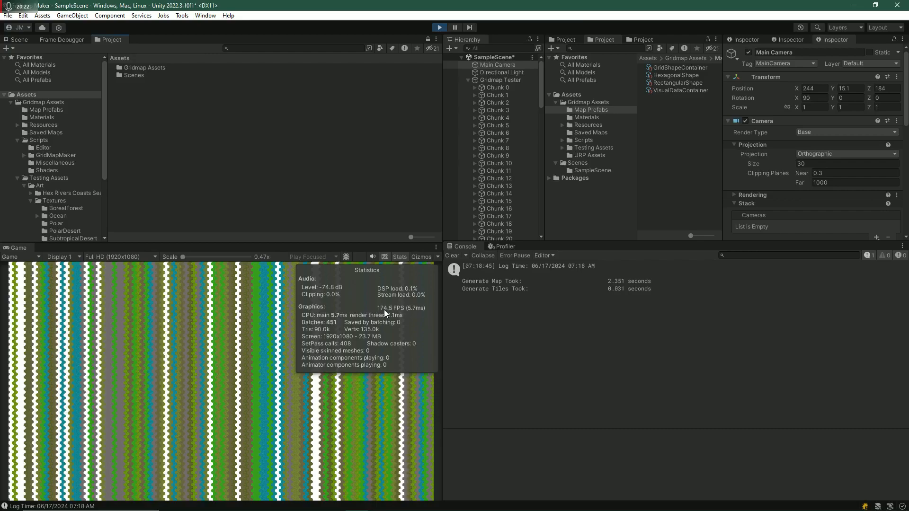
{"action": "left_click", "coordinate": [17, 40]}
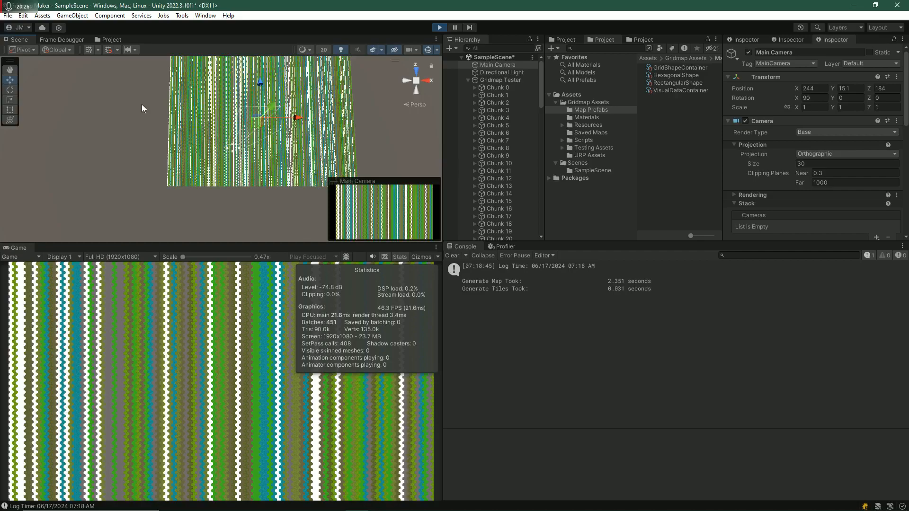
{"action": "left_click", "coordinate": [110, 36]}
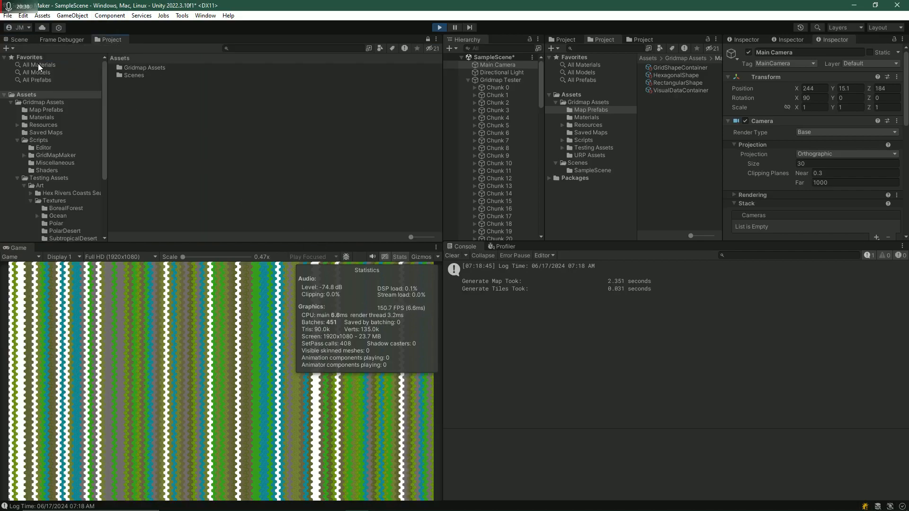
{"action": "left_click", "coordinate": [16, 38]}
{"action": "scroll", "coordinate": [256, 137], "scroll_direction": "down", "scroll_amount": 3}
{"action": "mouse_move", "coordinate": [256, 137]}
{"action": "right_mouse_down"}
{"action": "mouse_move", "coordinate": [237, 135]}
{"action": "mouse_move", "coordinate": [258, 137]}
{"action": "mouse_move", "coordinate": [247, 142]}
{"action": "mouse_move", "coordinate": [255, 120]}
{"action": "right_mouse_up"}
{"action": "scroll", "coordinate": [325, 179], "scroll_direction": "down", "scroll_amount": 10}
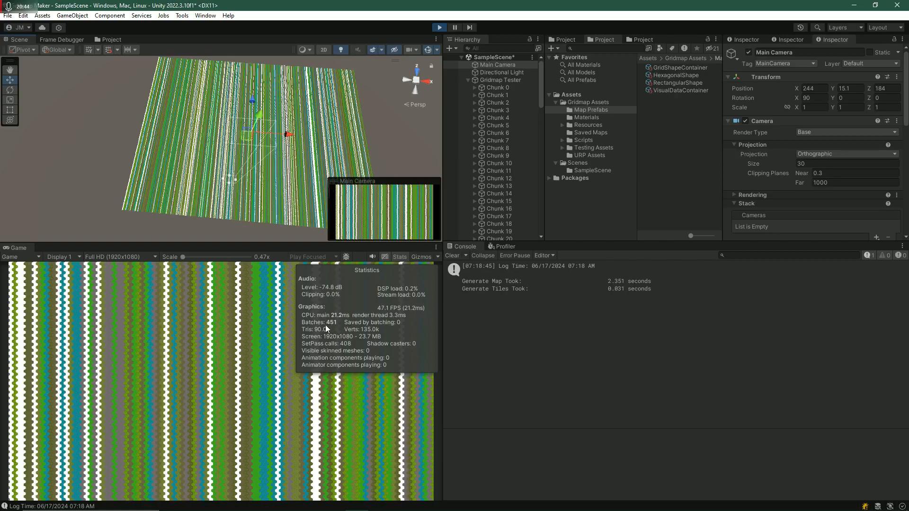
- Inspect individual meshes around the camera, reselect the Main Camera, and stop play mode
{"action": "right_click_drag", "start_coordinate": [262, 185], "coordinate": [268, 207]}
{"action": "key", "text": "w"}
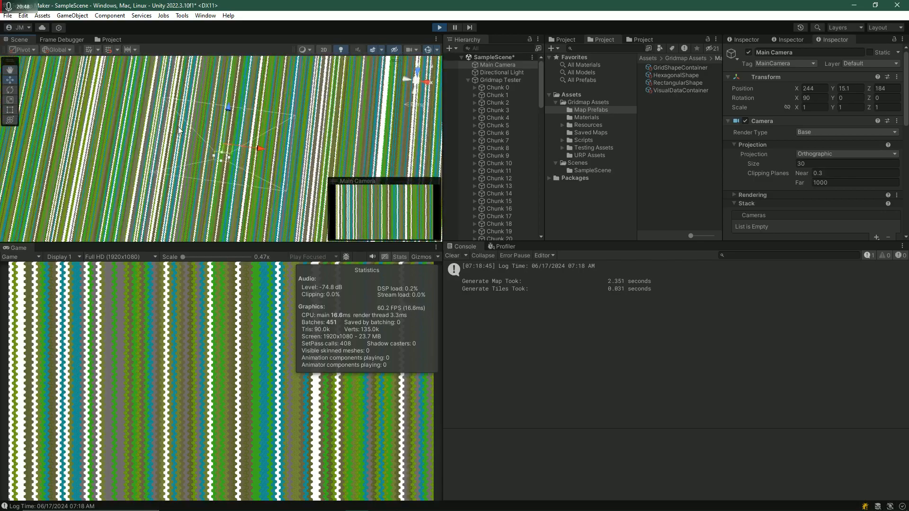
{"action": "left_click", "coordinate": [219, 134]}
{"action": "left_click", "coordinate": [244, 155]}
{"action": "left_click", "coordinate": [258, 123]}
{"action": "left_click", "coordinate": [208, 153]}
{"action": "left_click", "coordinate": [244, 162]}
{"action": "scroll", "coordinate": [489, 178], "scroll_direction": "up", "scroll_amount": 10}
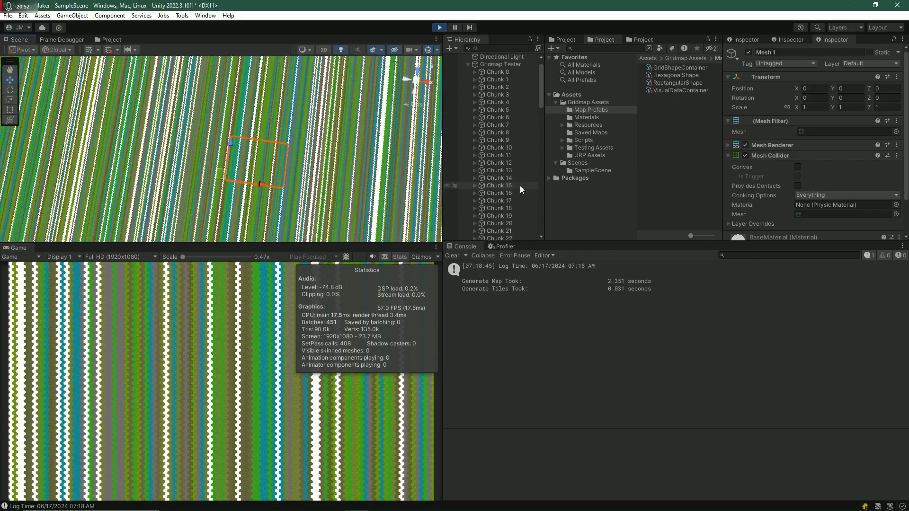
{"action": "left_click", "coordinate": [495, 65]}
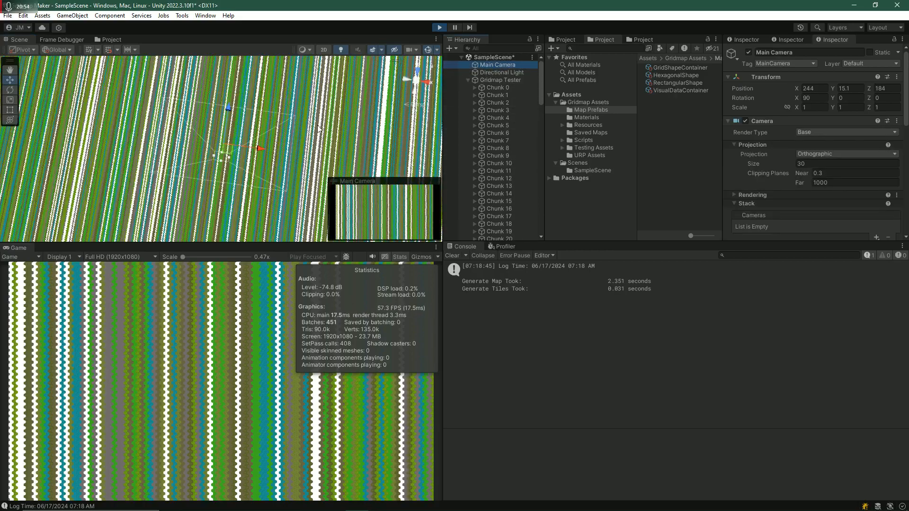
{"action": "left_click", "coordinate": [440, 29]}
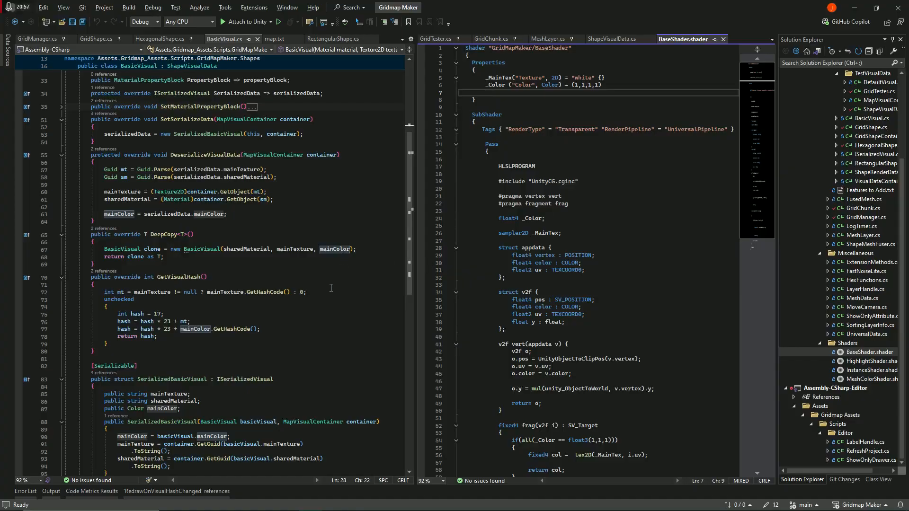
- Review the DeepCopy and GetVisualHash overrides and the SerializedBasicVisual struct in BasicVisual.cs
{"action": "scroll", "coordinate": [310, 308], "scroll_direction": "down", "scroll_amount": 1}
{"action": "scroll", "coordinate": [311, 308], "scroll_direction": "down", "scroll_amount": 6}
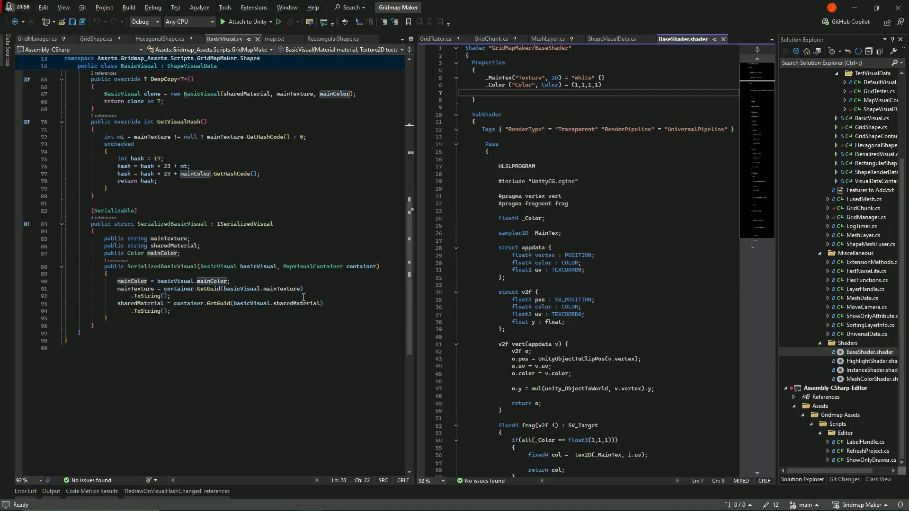
{"action": "scroll", "coordinate": [213, 243], "scroll_direction": "up", "scroll_amount": 5}
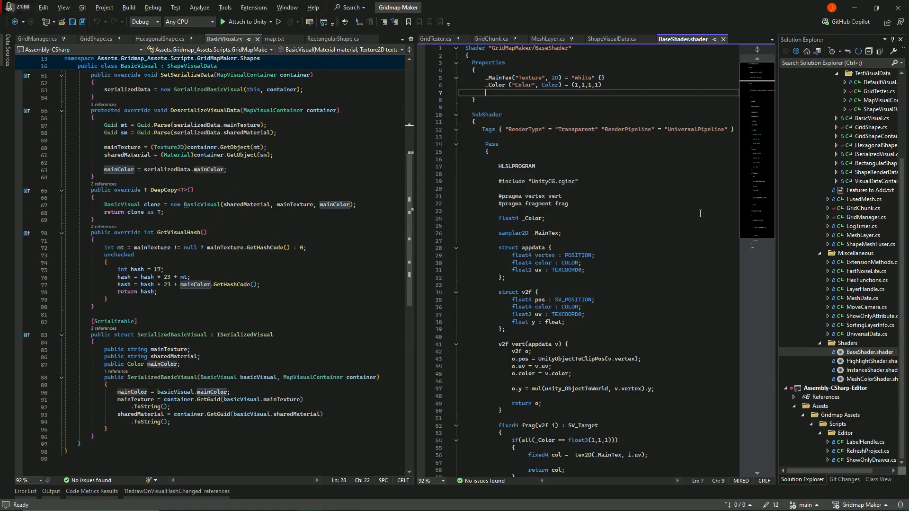
- Examine the VisualId, VisualIdHash and visualHash members in ShapeVisualData.cs, and continue down to ValidateVisualHash
{"action": "left_click", "coordinate": [611, 39]}
{"action": "scroll", "coordinate": [636, 258], "scroll_direction": "down", "scroll_amount": 2}
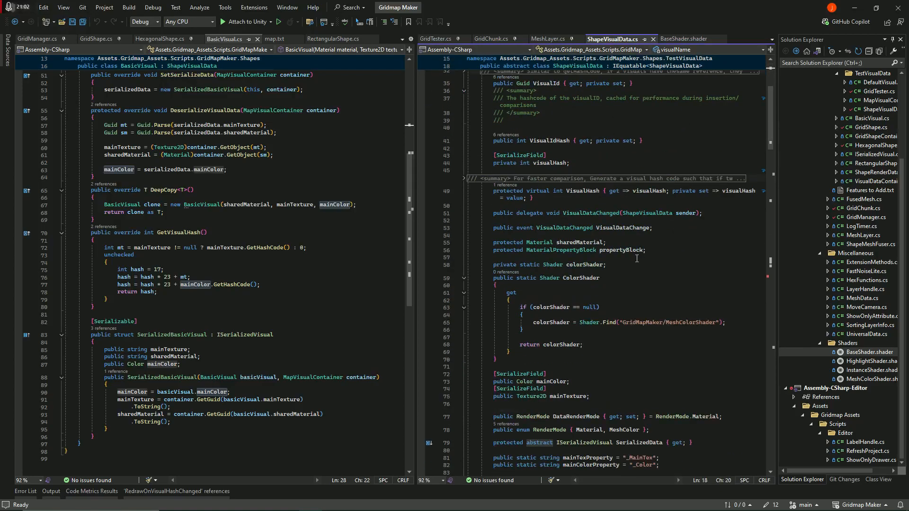
{"action": "scroll", "coordinate": [633, 255], "scroll_direction": "up", "scroll_amount": 3}
{"action": "scroll", "coordinate": [545, 197], "scroll_direction": "up", "scroll_amount": 3}
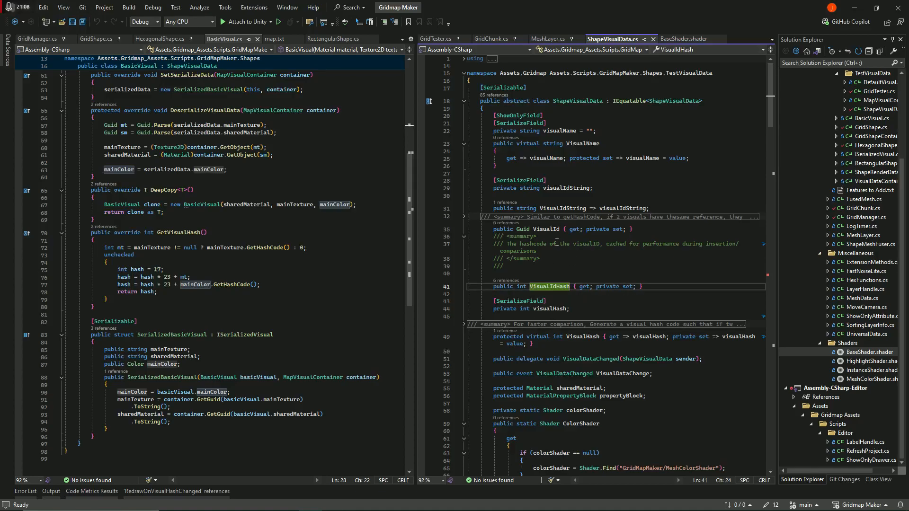
{"action": "left_click", "coordinate": [551, 310]}
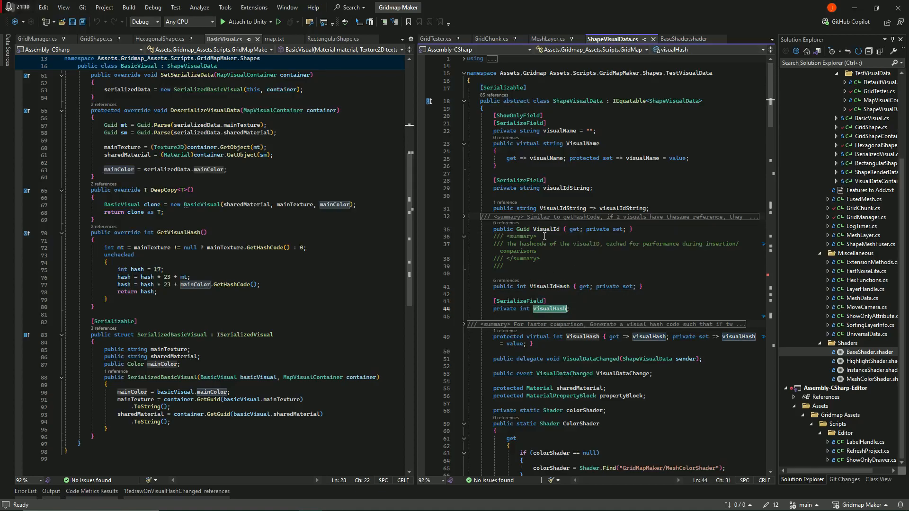
{"action": "left_click", "coordinate": [557, 230]}
{"action": "scroll", "coordinate": [593, 352], "scroll_direction": "down", "scroll_amount": 15}
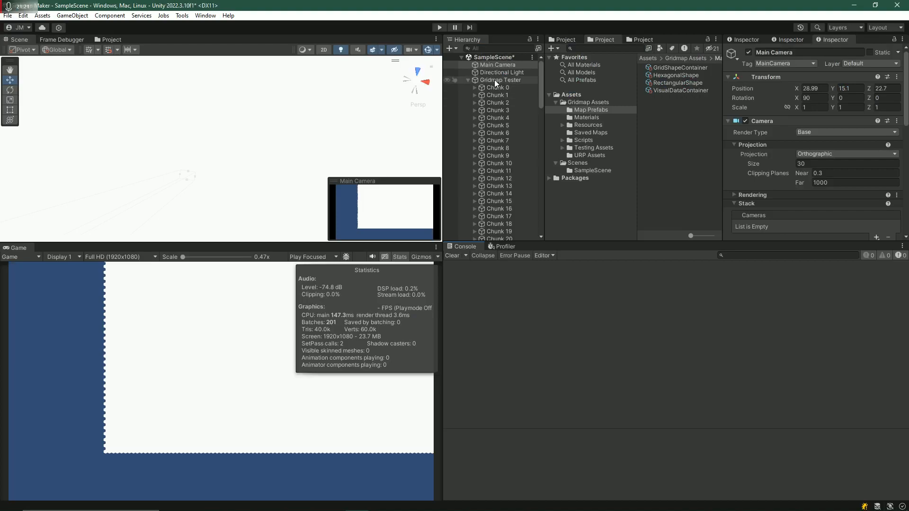
- In the Unity editor, set the Gridmap Tester's Grid Manager grid size to 10 by 10
{"action": "left_click", "coordinate": [498, 79]}
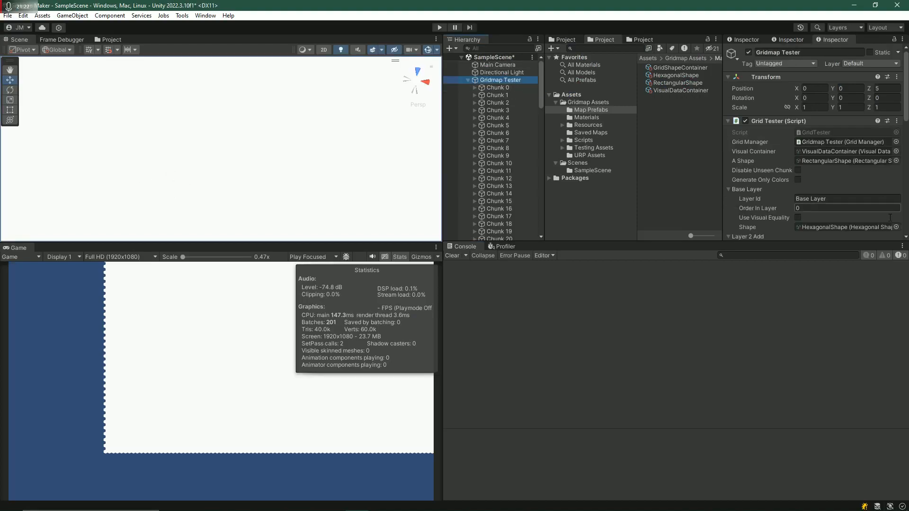
{"action": "scroll", "coordinate": [868, 218], "scroll_direction": "down", "scroll_amount": 3}
{"action": "left_click", "coordinate": [820, 154]}
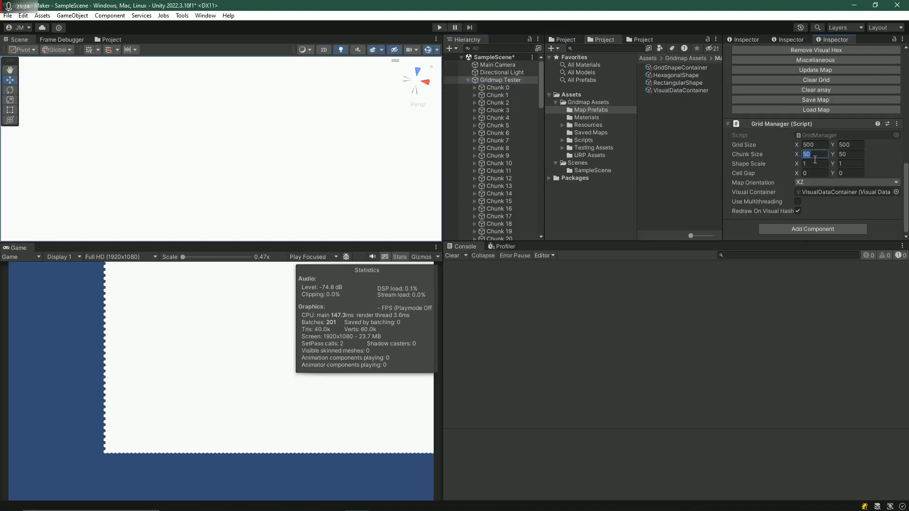
{"action": "left_click", "coordinate": [816, 145]}
{"action": "type", "text": "11"}
{"action": "key", "text": "BackSpace"}
{"action": "type", "text": "0"}
{"action": "key", "text": "Tab"}
{"action": "type", "text": "10"}
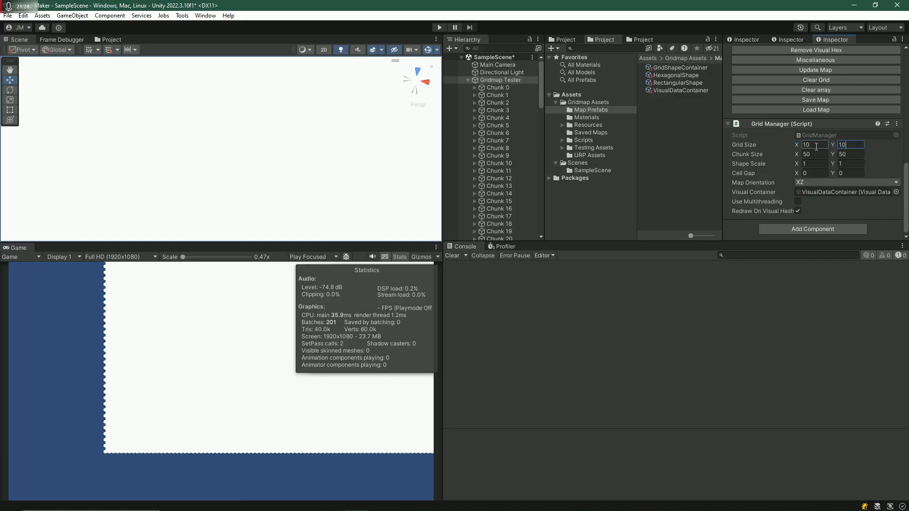
- Set the Grid Manager's chunk size to 5 by 5 and generate the grid
{"action": "key", "text": "Tab"}
{"action": "type", "text": "5"}
{"action": "key", "text": "Tab"}
{"action": "type", "text": "5"}
{"action": "scroll", "coordinate": [822, 107], "scroll_direction": "up", "scroll_amount": 3}
{"action": "left_click", "coordinate": [816, 97]}
- Frame the Gridmap Tester in the Scene view and inspect the generated hexagon tiles up close
{"action": "left_click", "coordinate": [478, 79]}
{"action": "double_click", "coordinate": [475, 81]}
{"action": "key", "text": "w"}
{"action": "right_click_drag", "start_coordinate": [310, 160], "coordinate": [329, 171]}
{"action": "key", "text": "s"}
{"action": "scroll", "coordinate": [324, 169], "scroll_direction": "down", "scroll_amount": 3}
{"action": "key", "text": "w"}
{"action": "scroll", "coordinate": [327, 171], "scroll_direction": "down", "scroll_amount": 5}
{"action": "key", "text": "d"}
{"action": "key", "text": "alt+Tab"}
{"action": "key", "text": "alt+Tab"}
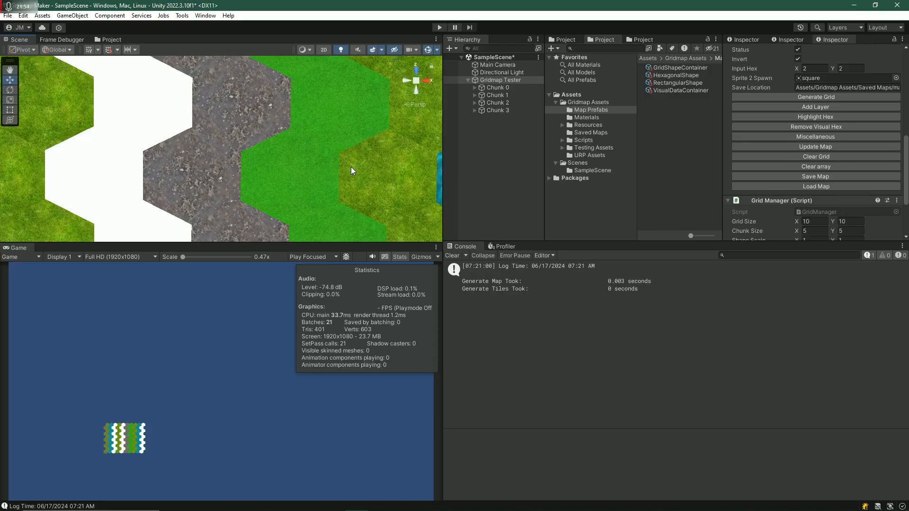
{"action": "right_click_drag", "start_coordinate": [330, 184], "coordinate": [345, 161]}
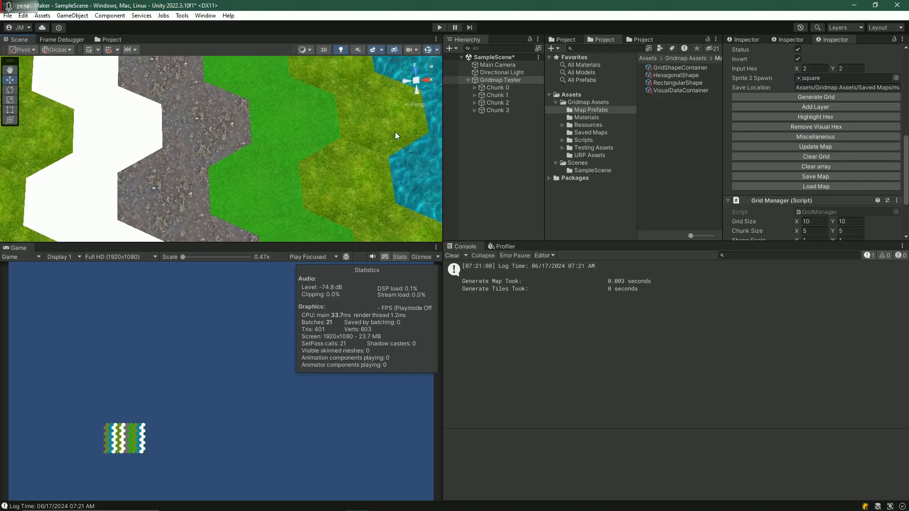
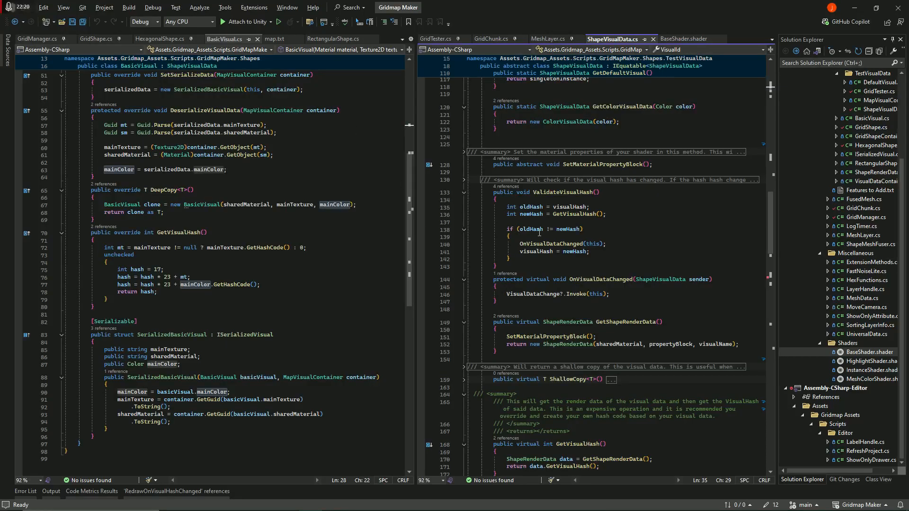
- Return to Visual Studio and examine ValidateVisualHash, OnVisualDataChanged and the virtual GetVisualHash method in ShapeVisualData.cs
{"action": "left_click", "coordinate": [557, 201]}
{"action": "left_click", "coordinate": [560, 242]}
{"action": "scroll", "coordinate": [630, 332], "scroll_direction": "down", "scroll_amount": 8}
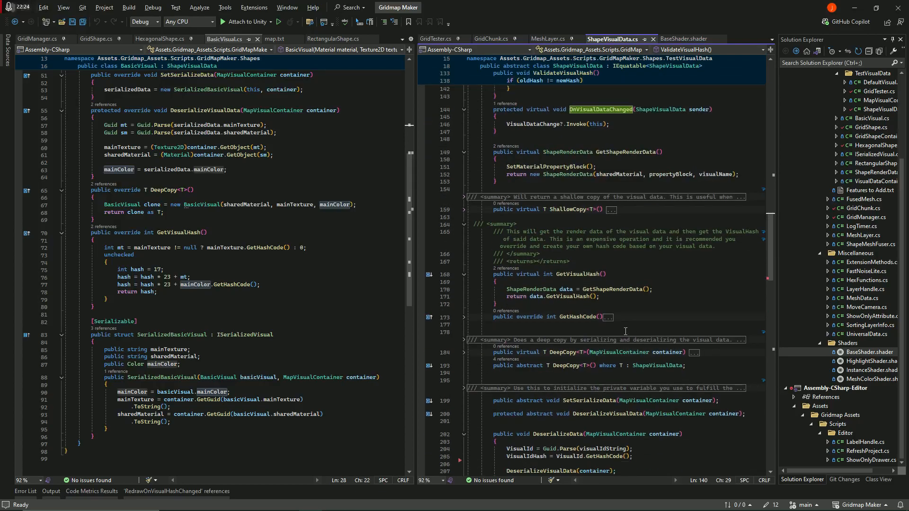
{"action": "left_click", "coordinate": [568, 274]}
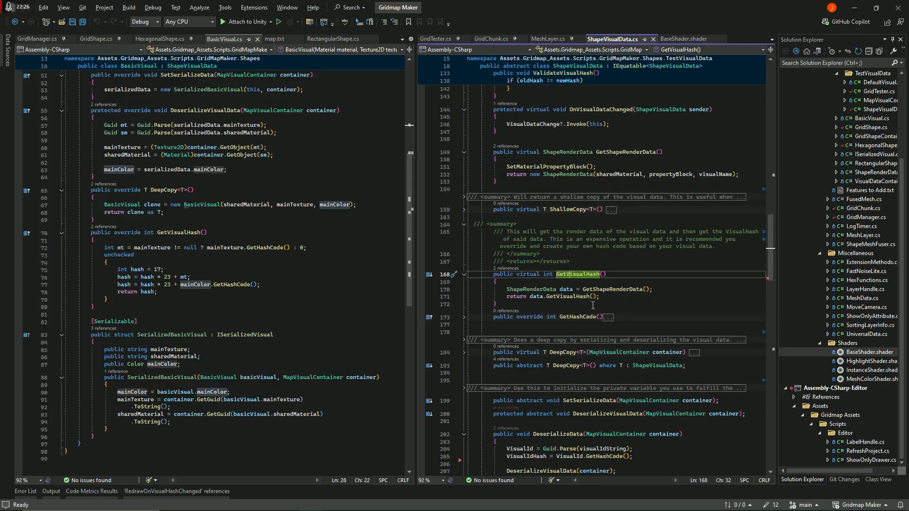
- Go to the definition of the GetVisualHash call on the render data and examine its implementation in ShapeRenderData.cs
{"action": "left_click_drag", "start_coordinate": [611, 297], "coordinate": [457, 283]}
{"action": "left_click", "coordinate": [563, 304]}
{"action": "left_click", "coordinate": [583, 297]}
{"action": "right_click", "coordinate": [571, 299]}
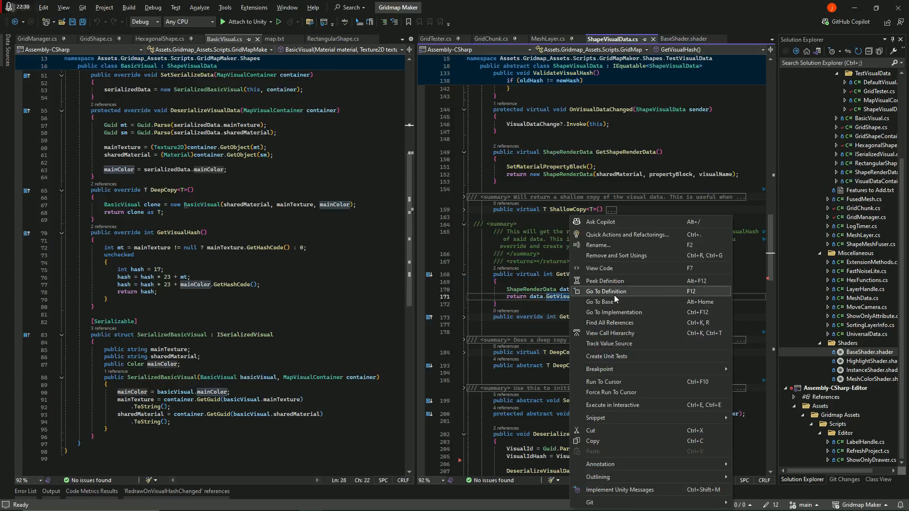
{"action": "left_click", "coordinate": [614, 295]}
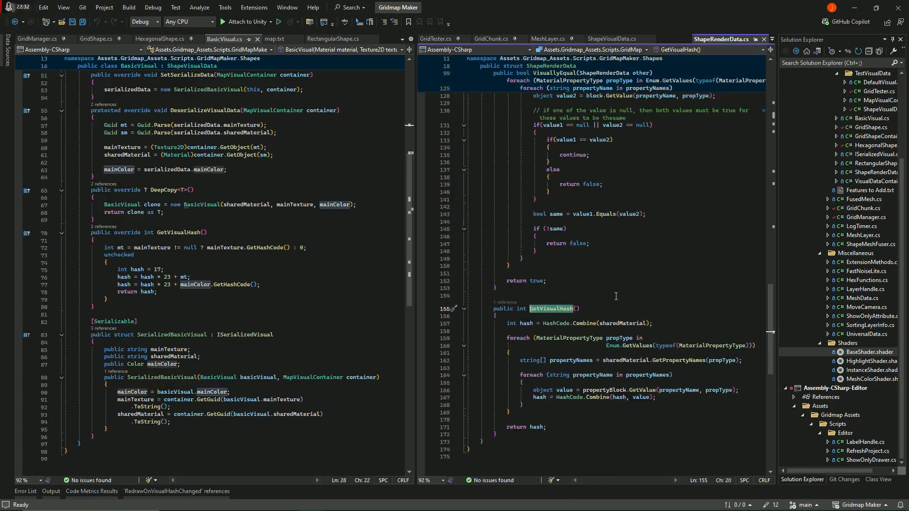
{"action": "scroll", "coordinate": [599, 284], "scroll_direction": "down", "scroll_amount": 3}
{"action": "left_click_drag", "start_coordinate": [504, 250], "coordinate": [595, 340]}
{"action": "left_click", "coordinate": [596, 340]}
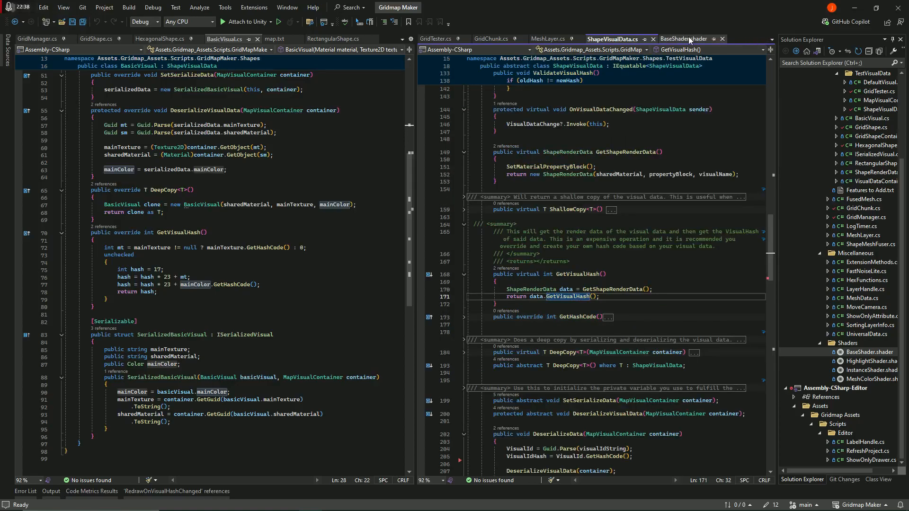
- Revisit BaseShader.shader, then reopen the render data's GetVisualHash definition and review its property-hashing loops
{"action": "left_click", "coordinate": [683, 39]}
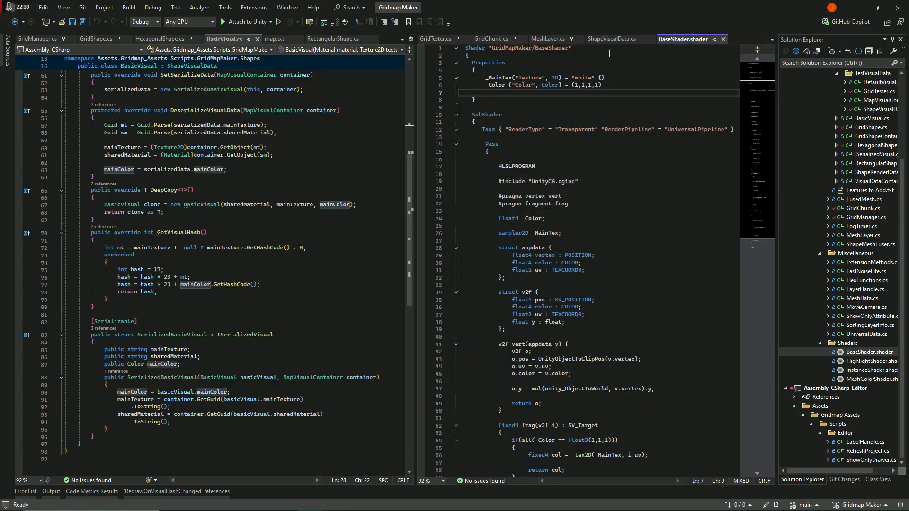
{"action": "left_click", "coordinate": [612, 39]}
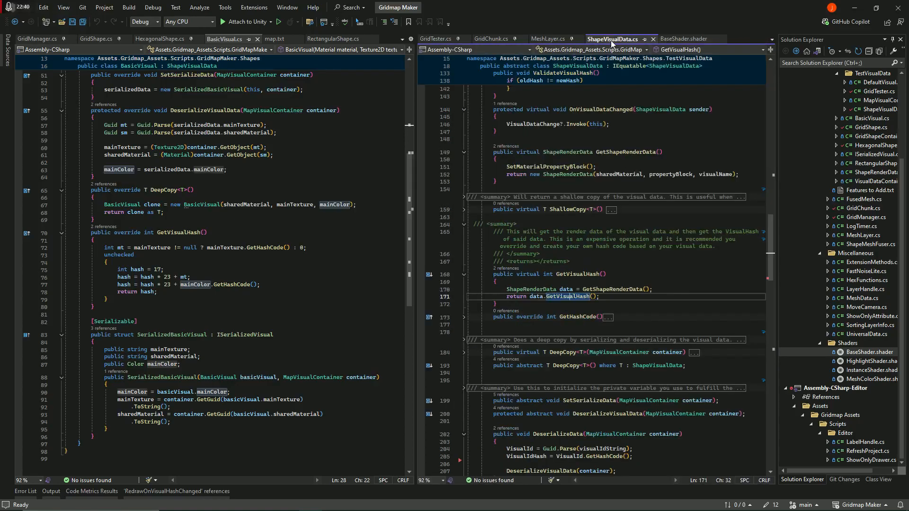
{"action": "right_click", "coordinate": [577, 298]}
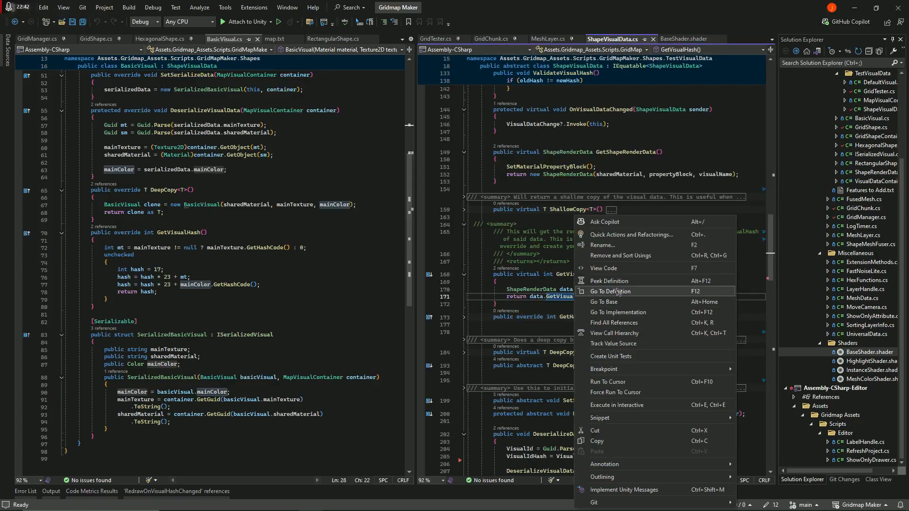
{"action": "left_click", "coordinate": [620, 291]}
{"action": "left_click_drag", "start_coordinate": [506, 286], "coordinate": [524, 367]}
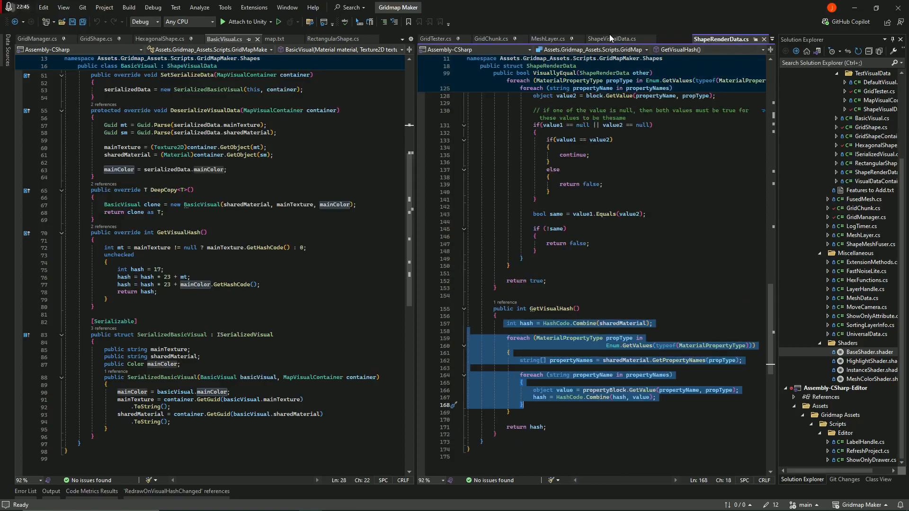
- Review the _MainTex and _Color properties in BaseShader.shader and close that file
{"action": "left_click", "coordinate": [611, 39]}
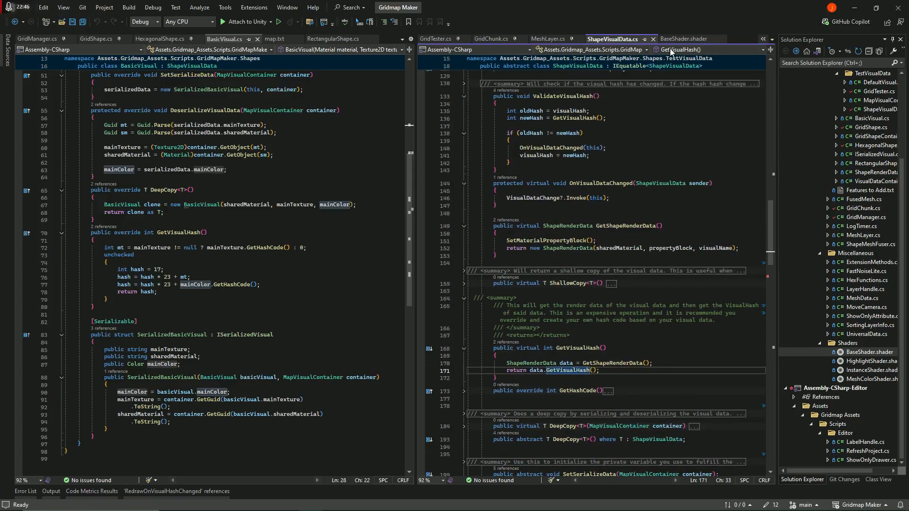
{"action": "left_click", "coordinate": [677, 38]}
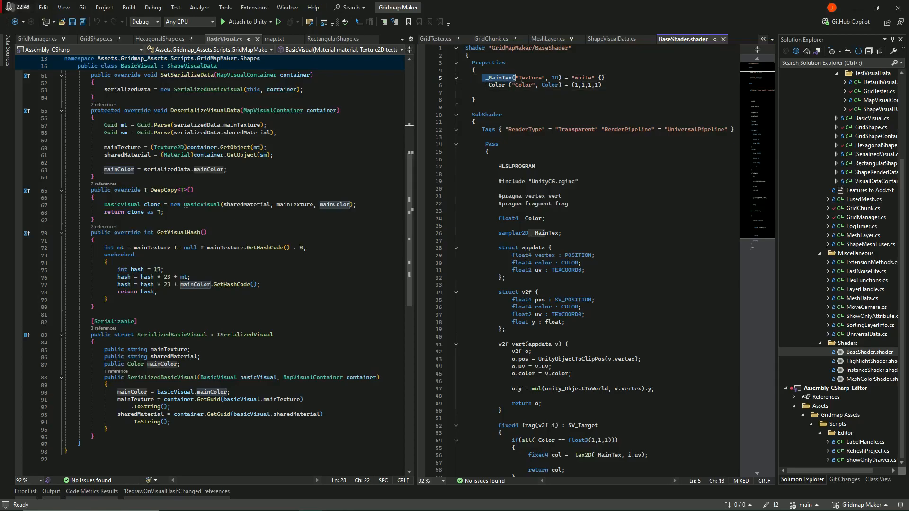
{"action": "left_click", "coordinate": [492, 87]}
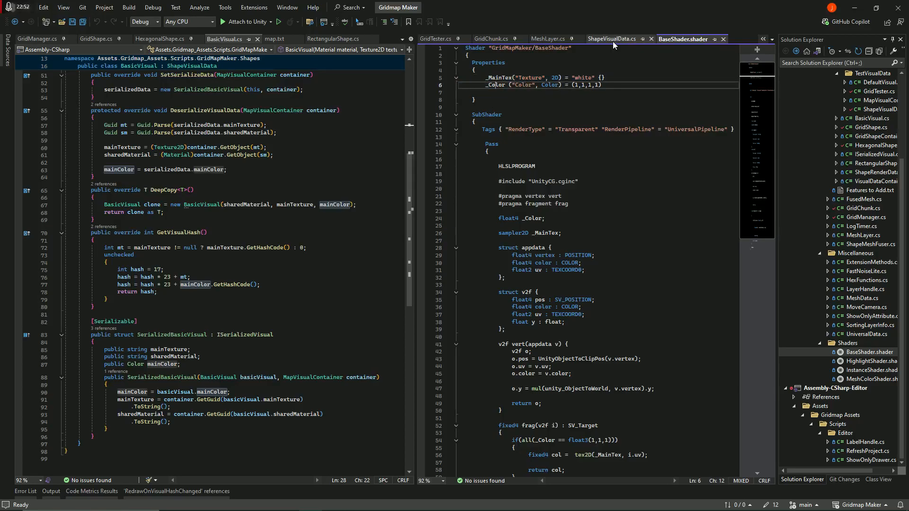
{"action": "left_click", "coordinate": [612, 38]}
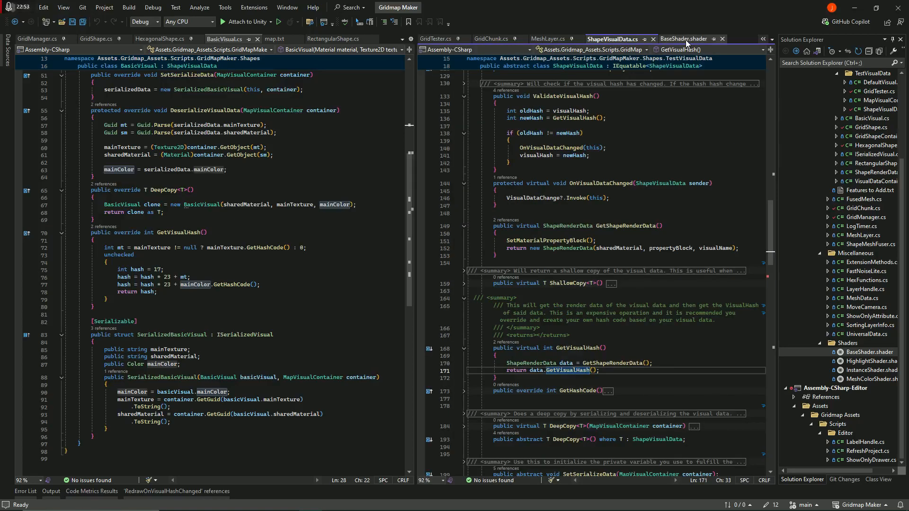
{"action": "left_click", "coordinate": [685, 40]}
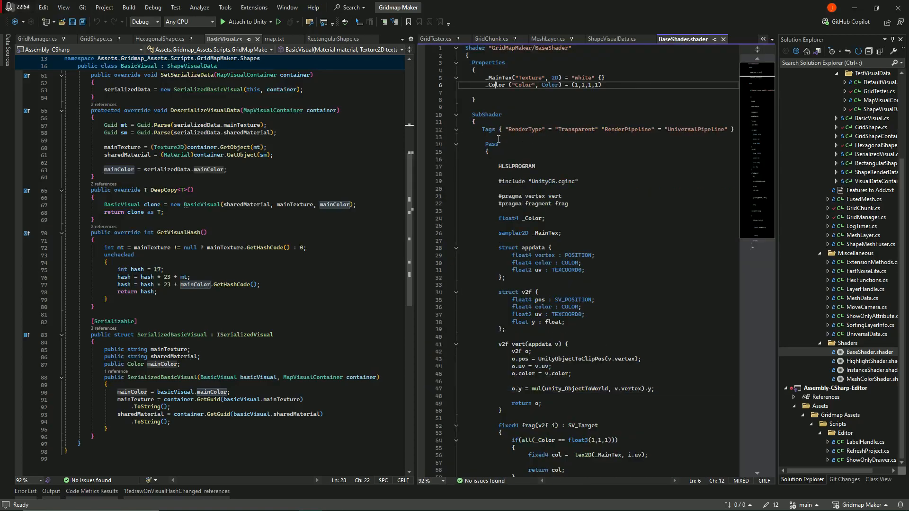
{"action": "left_click", "coordinate": [466, 93]}
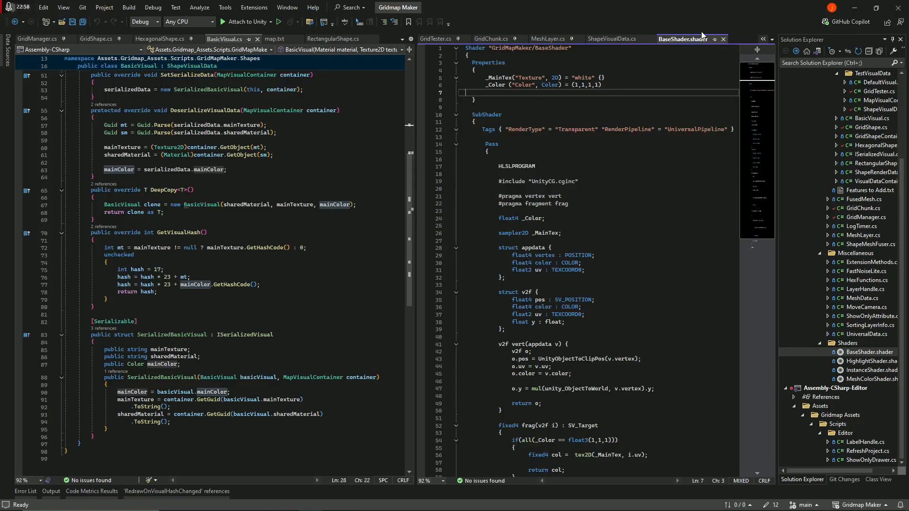
{"action": "left_click", "coordinate": [723, 39]}
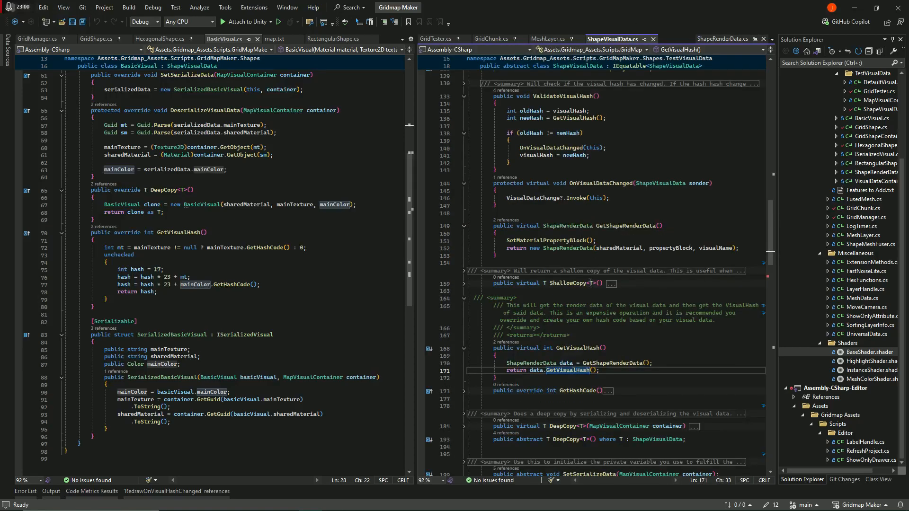
- Review ShapeVisualData.cs from ValidateVisualHash down to the virtual GetVisualHash method and its summary comment
{"action": "scroll", "coordinate": [596, 249], "scroll_direction": "up", "scroll_amount": 2}
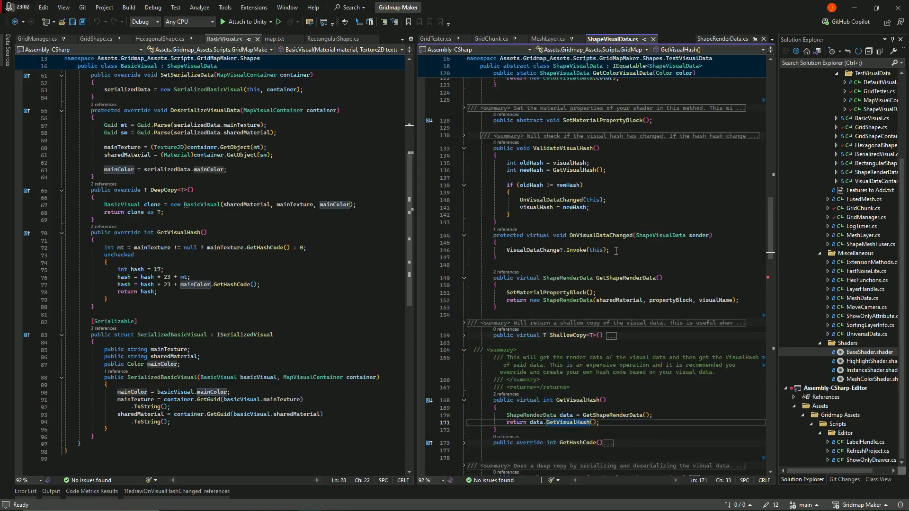
{"action": "scroll", "coordinate": [573, 229], "scroll_direction": "up", "scroll_amount": 1}
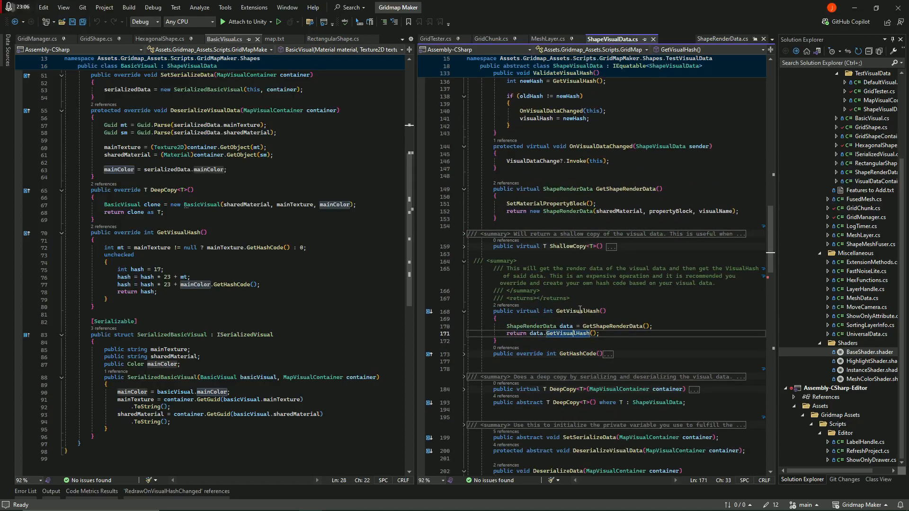
{"action": "left_click", "coordinate": [580, 312]}
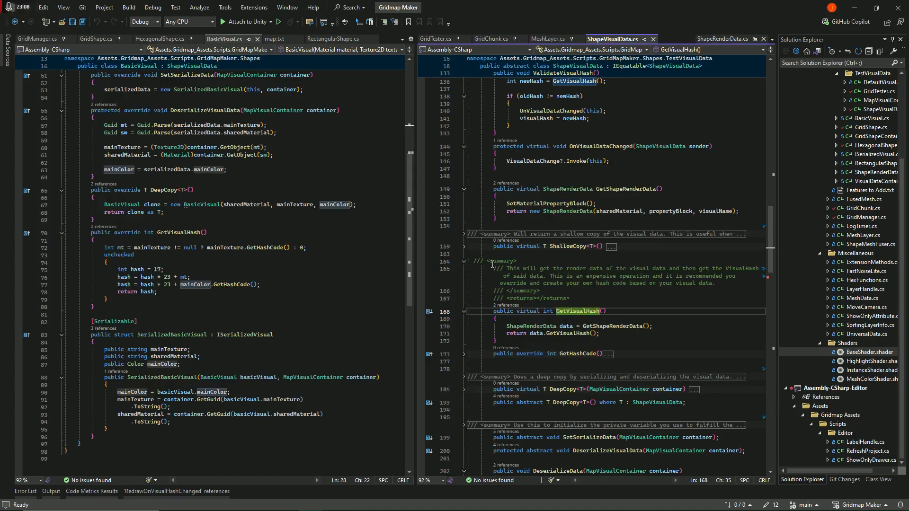
- Close map.txt and RectangularShape.cs, and examine the custom GetVisualHash override in BasicVisual.cs
{"action": "left_click", "coordinate": [299, 38]}
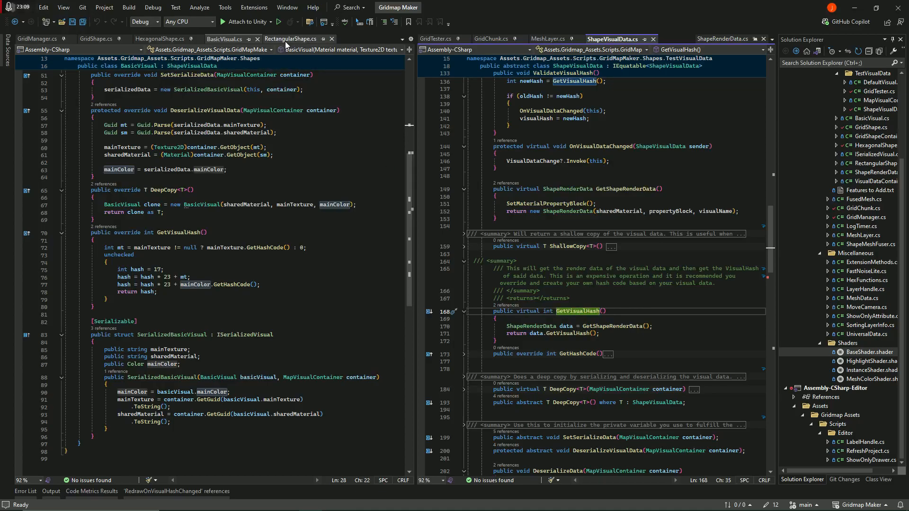
{"action": "left_click", "coordinate": [332, 39]}
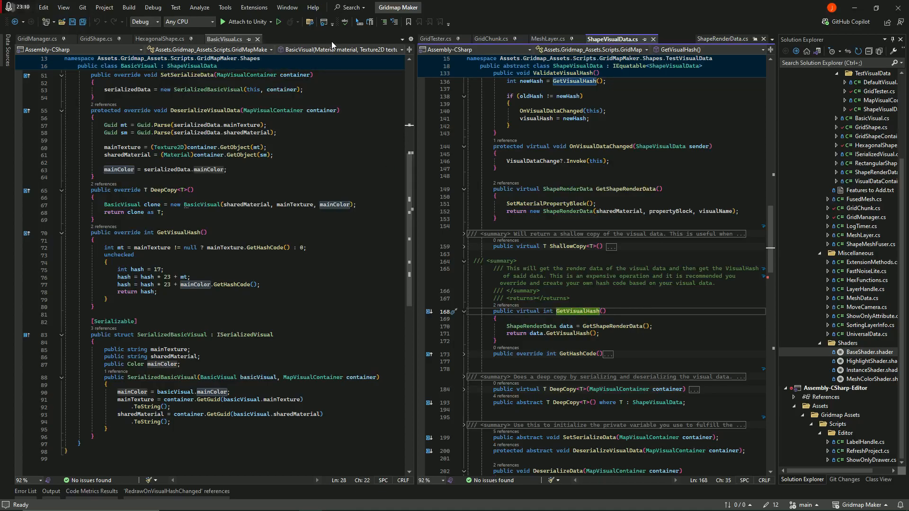
{"action": "left_click_drag", "start_coordinate": [121, 235], "coordinate": [175, 264]}
{"action": "left_click", "coordinate": [176, 265]}
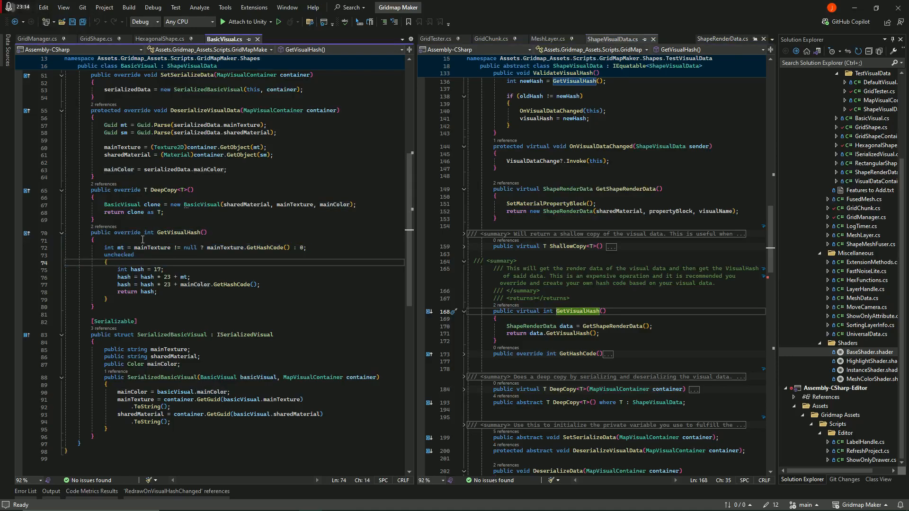
{"action": "scroll", "coordinate": [142, 241], "scroll_direction": "down", "scroll_amount": 3}
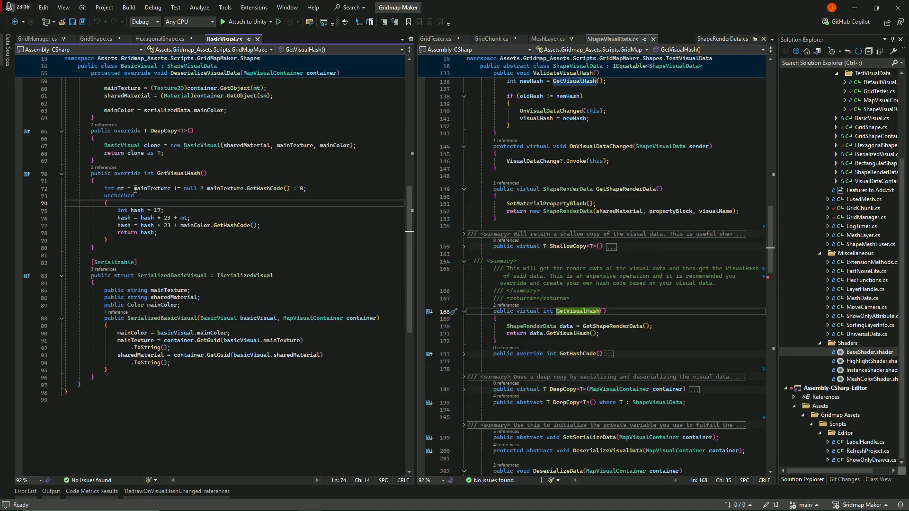
- Examine how BasicVisual's GetVisualHash override combines the mainTexture and mainColor hash codes in its unchecked block
{"action": "left_click", "coordinate": [144, 188]}
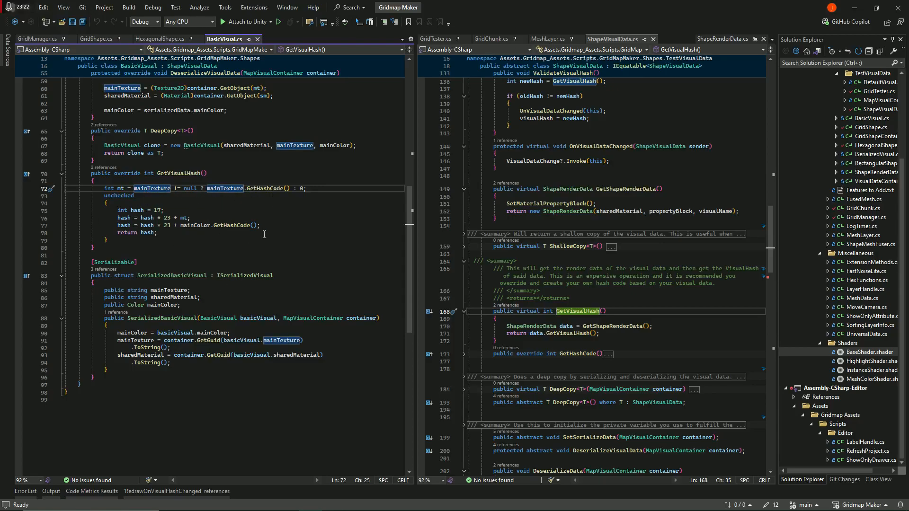
{"action": "left_click_drag", "start_coordinate": [180, 225], "coordinate": [275, 227]}
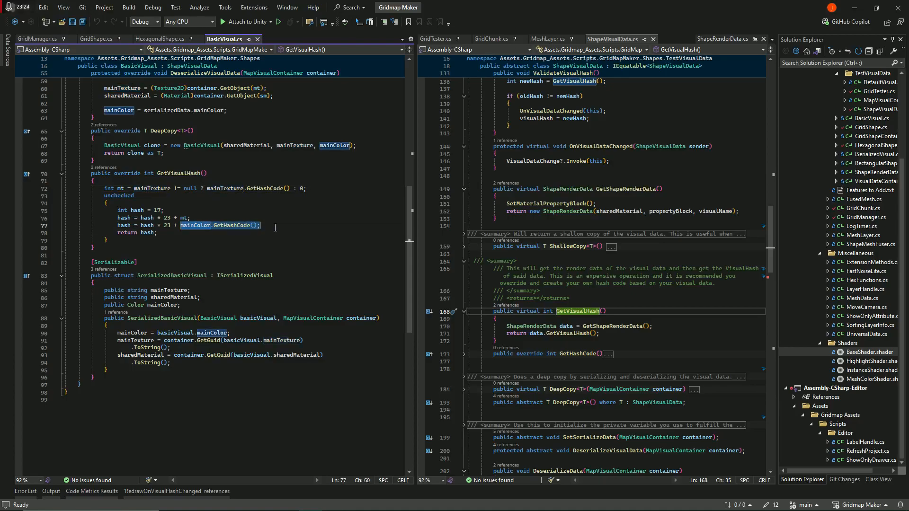
{"action": "left_click", "coordinate": [137, 189]}
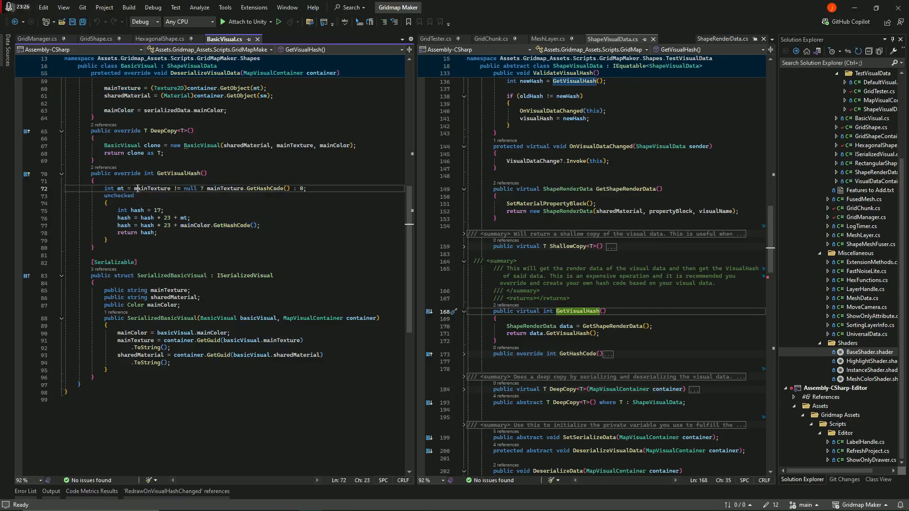
{"action": "left_click", "coordinate": [192, 227]}
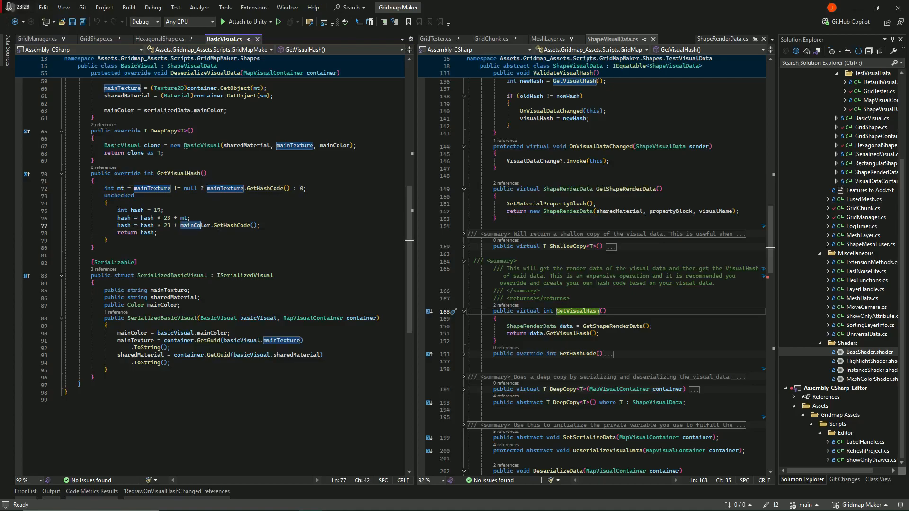
{"action": "left_click", "coordinate": [131, 233]}
{"action": "left_click", "coordinate": [111, 241]}
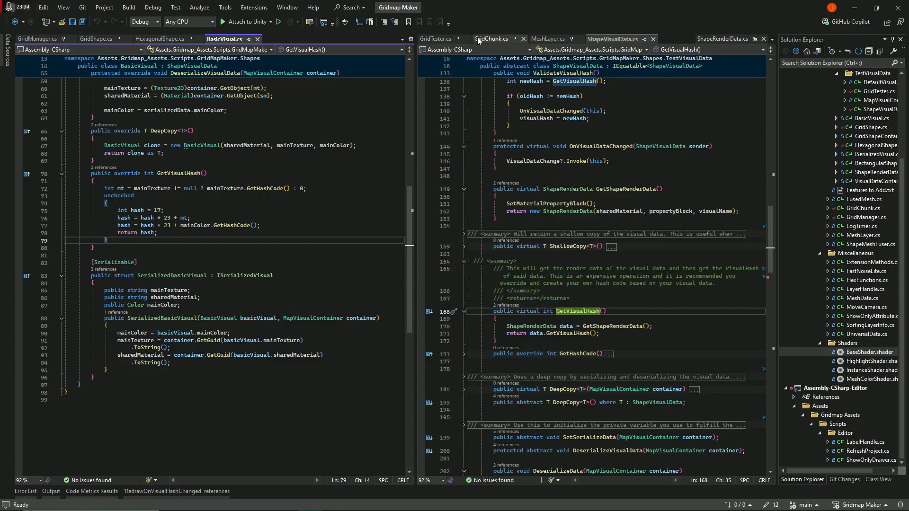
- Look over MeshLayer.cs, then review the VisualId GUID assignment in the ShapeVisualData constructor
{"action": "left_click", "coordinate": [547, 39]}
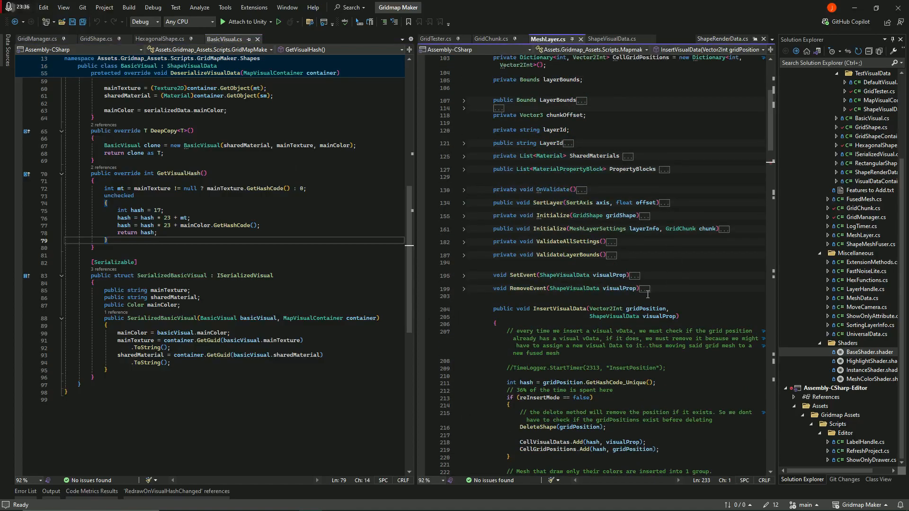
{"action": "scroll", "coordinate": [658, 270], "scroll_direction": "up", "scroll_amount": 2}
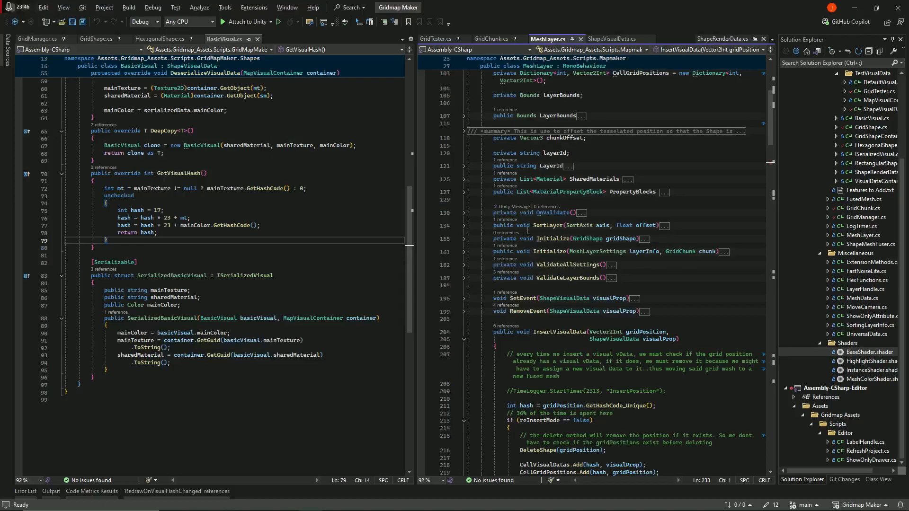
{"action": "scroll", "coordinate": [575, 234], "scroll_direction": "down", "scroll_amount": 2}
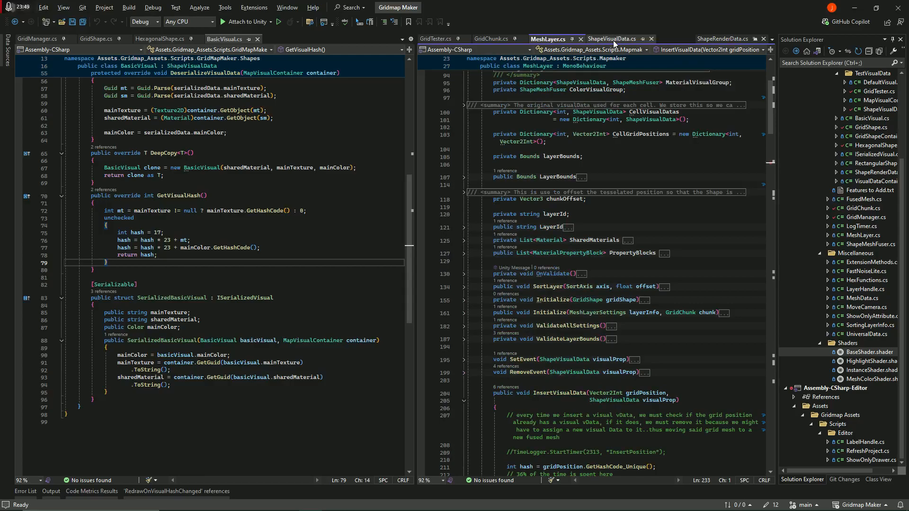
{"action": "key", "text": "F12"}
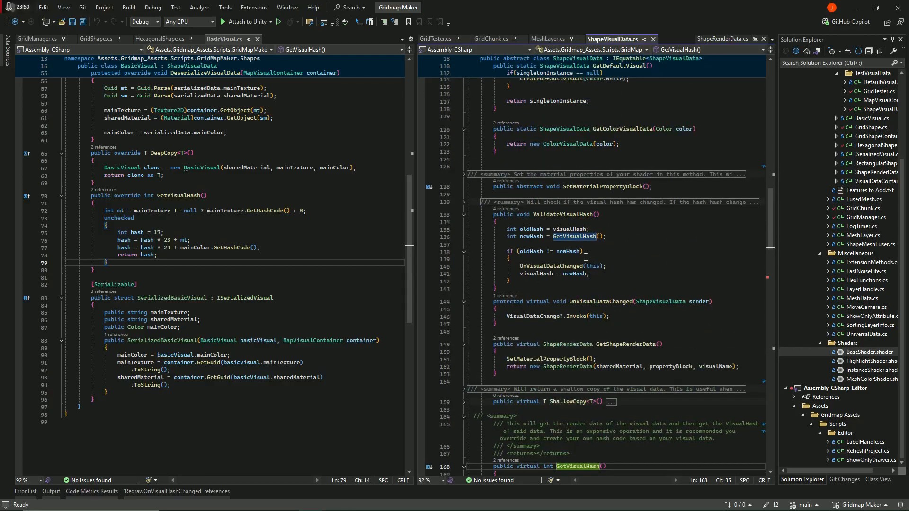
{"action": "scroll", "coordinate": [585, 257], "scroll_direction": "up", "scroll_amount": 15}
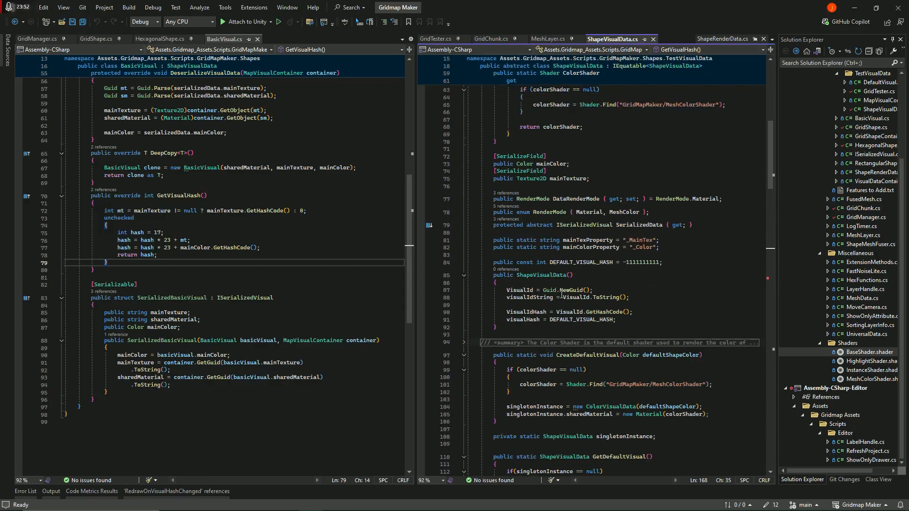
{"action": "left_click", "coordinate": [515, 291]}
{"action": "double_click", "coordinate": [516, 291]}
{"action": "left_click_drag", "start_coordinate": [516, 291], "coordinate": [618, 293]}
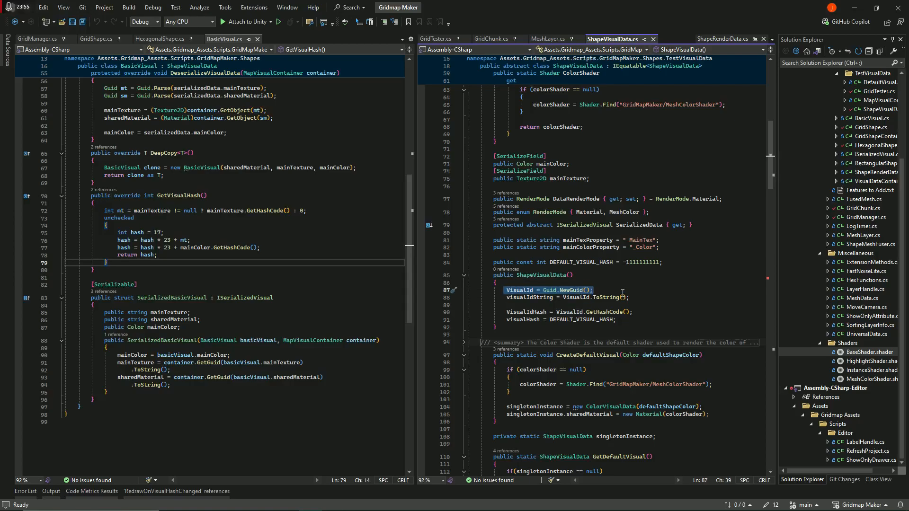
{"action": "mouse_move", "coordinate": [620, 298]}
- Examine the VisualDataComparer class in ShapeVisualData.cs, focusing on the UseVisualHash property and the VisuallyEquals branch of its Equals method
{"action": "left_click_drag", "start_coordinate": [770, 141], "coordinate": [763, 293]}
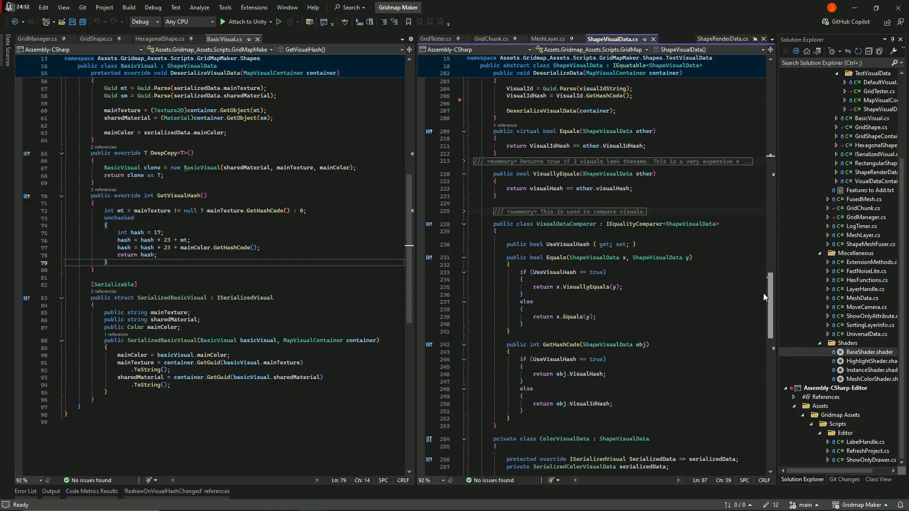
{"action": "left_click_drag", "start_coordinate": [536, 225], "coordinate": [594, 224]}
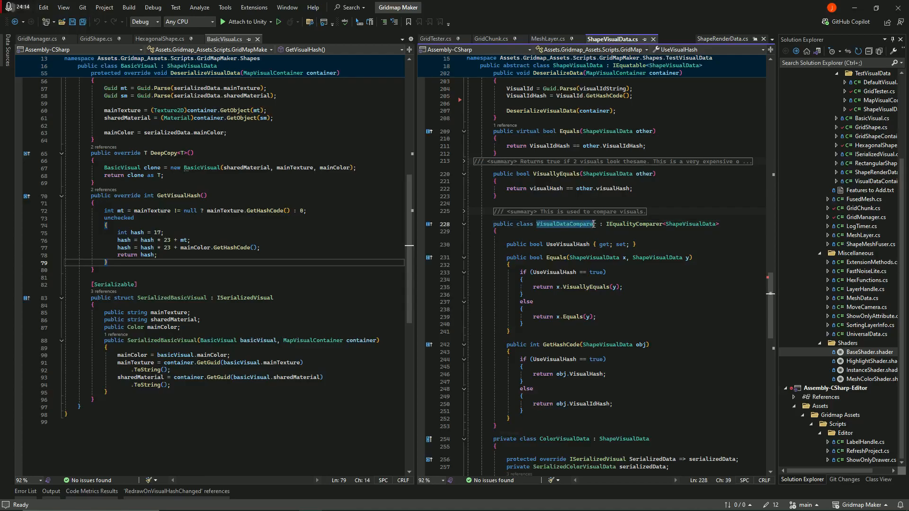
{"action": "left_click", "coordinate": [587, 244]}
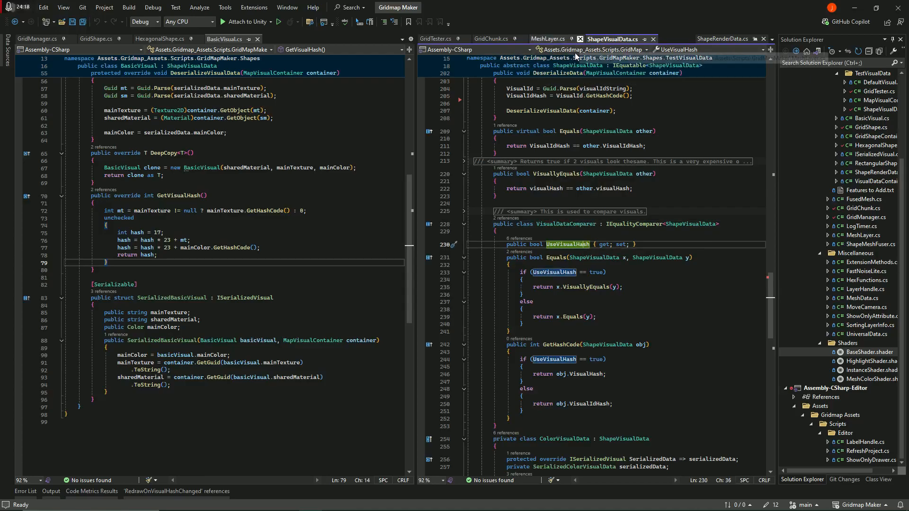
{"action": "scroll", "coordinate": [634, 301], "scroll_direction": "down", "scroll_amount": 2}
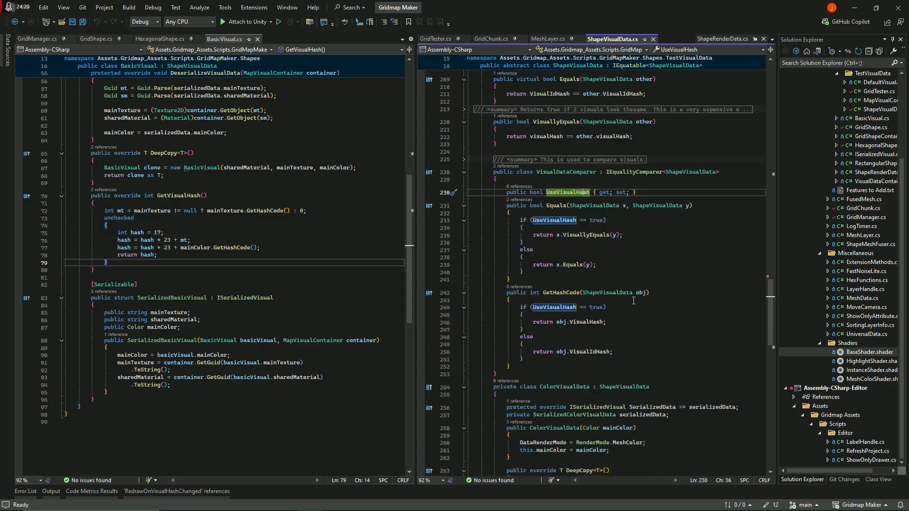
{"action": "scroll", "coordinate": [633, 300], "scroll_direction": "down", "scroll_amount": 3}
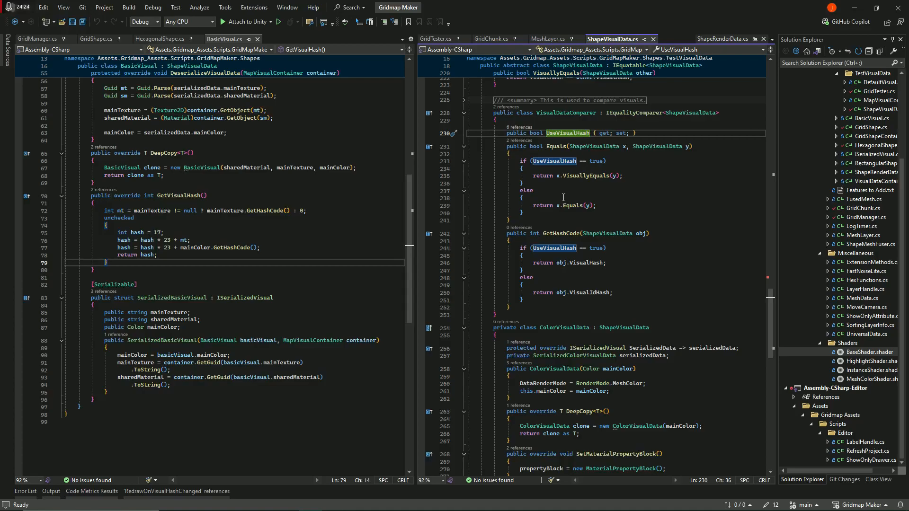
{"action": "left_click", "coordinate": [553, 162]}
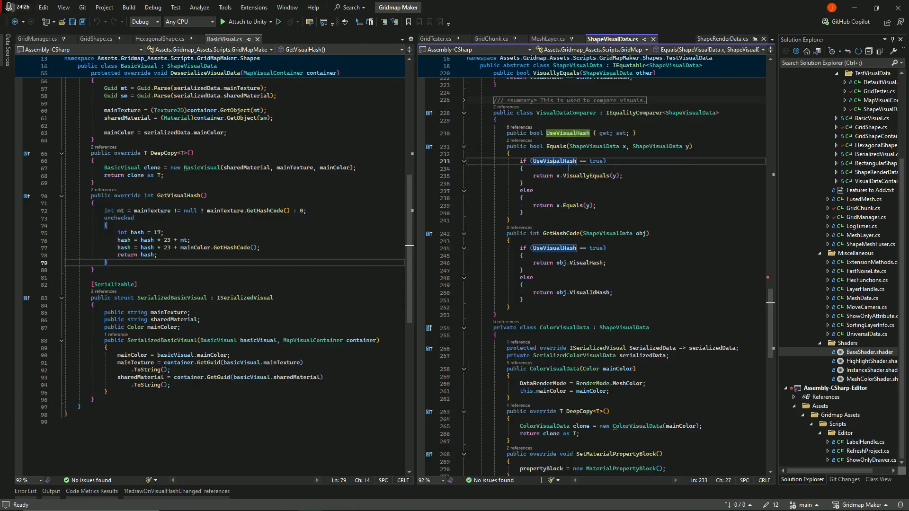
{"action": "left_click", "coordinate": [577, 176]}
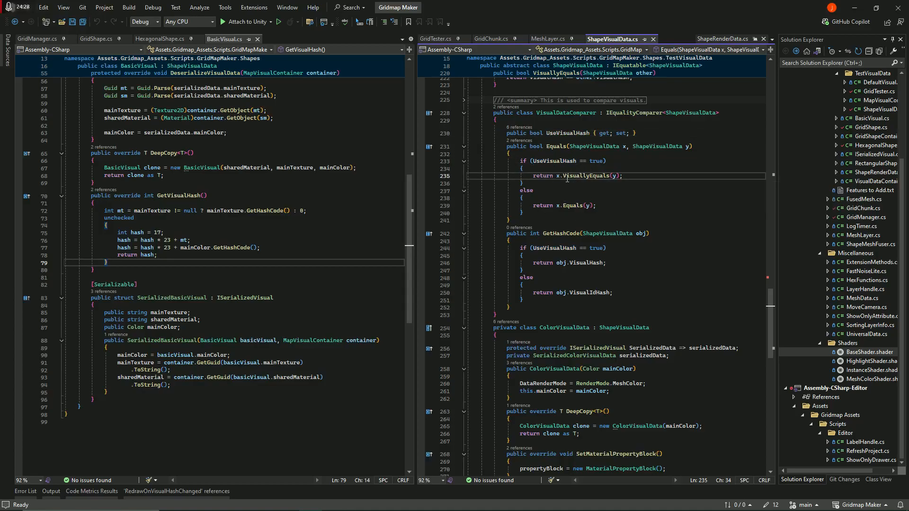
{"action": "mouse_move", "coordinate": [578, 176]}
- Peek at the definition of ShapeVisualData's Equals to inspect its VisualIdHash comparison, close the peek and return to the VisuallyEquals call
{"action": "left_click", "coordinate": [573, 208]}
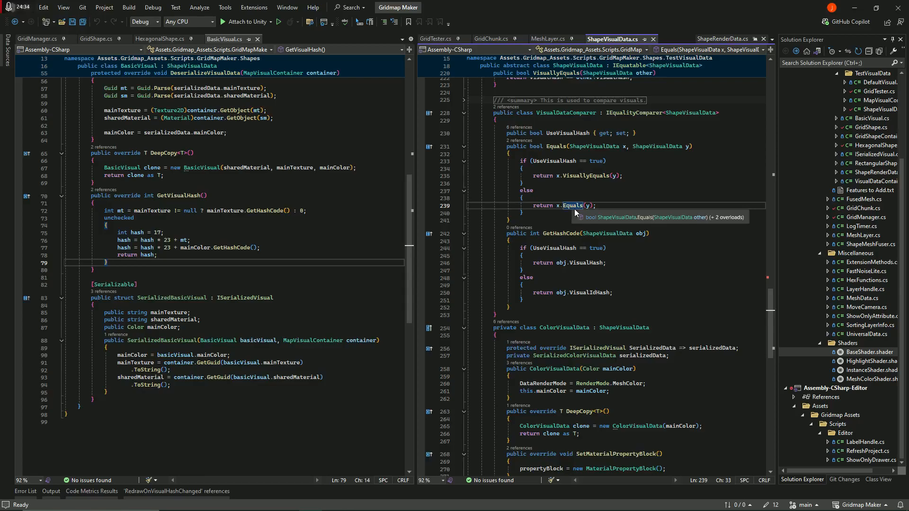
{"action": "right_click", "coordinate": [572, 209]}
{"action": "left_click", "coordinate": [607, 262]}
{"action": "left_click_drag", "start_coordinate": [568, 246], "coordinate": [627, 246]}
{"action": "left_click", "coordinate": [601, 246]}
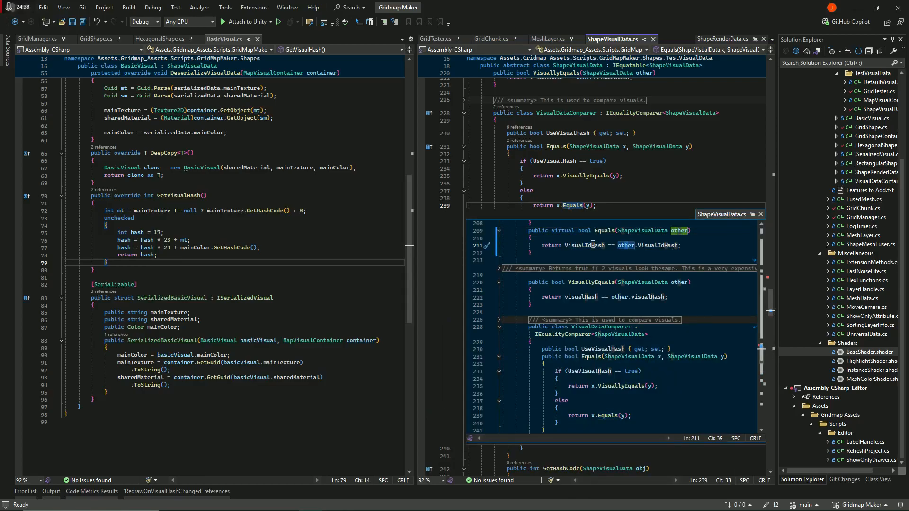
{"action": "mouse_move", "coordinate": [590, 247]}
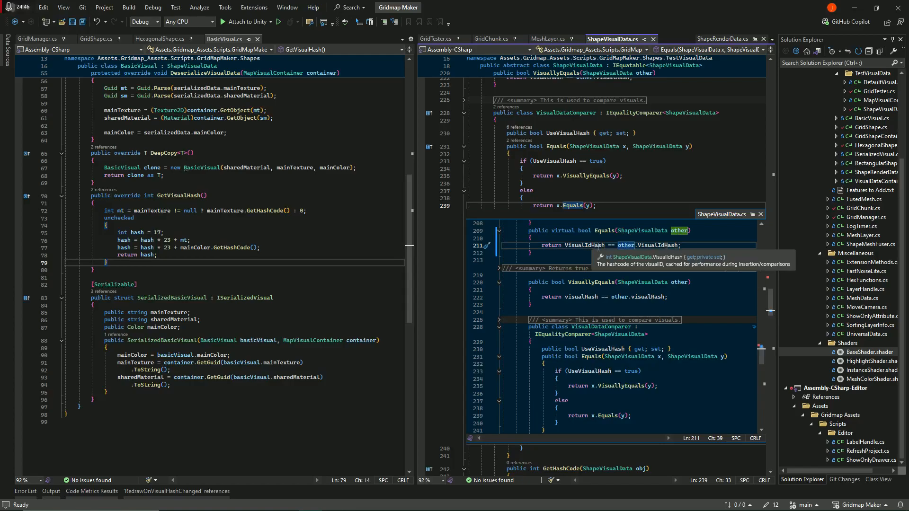
{"action": "key", "text": "Escape"}
{"action": "left_click", "coordinate": [590, 177]}
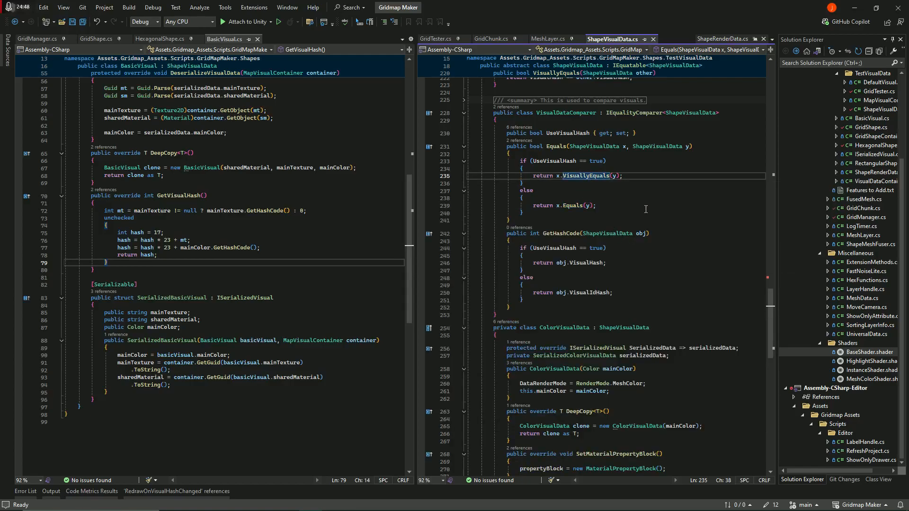
- In MeshLayer.cs, find MaterialVisualGroup and expand the Initialize(MeshLayerSettings, GridChunk) method to inspect the visualDataComparer passed to its dictionary
{"action": "left_click", "coordinate": [546, 39]}
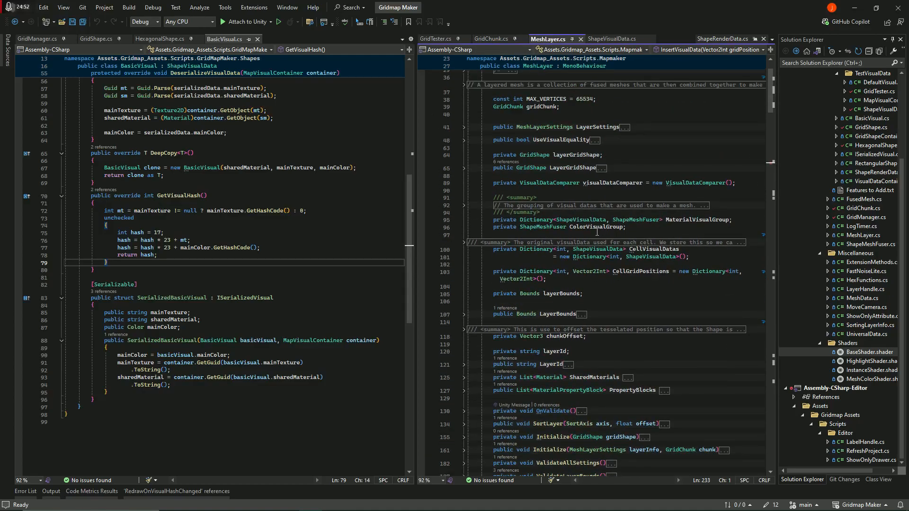
{"action": "left_click", "coordinate": [701, 227]}
{"action": "scroll", "coordinate": [496, 278], "scroll_direction": "down", "scroll_amount": 6}
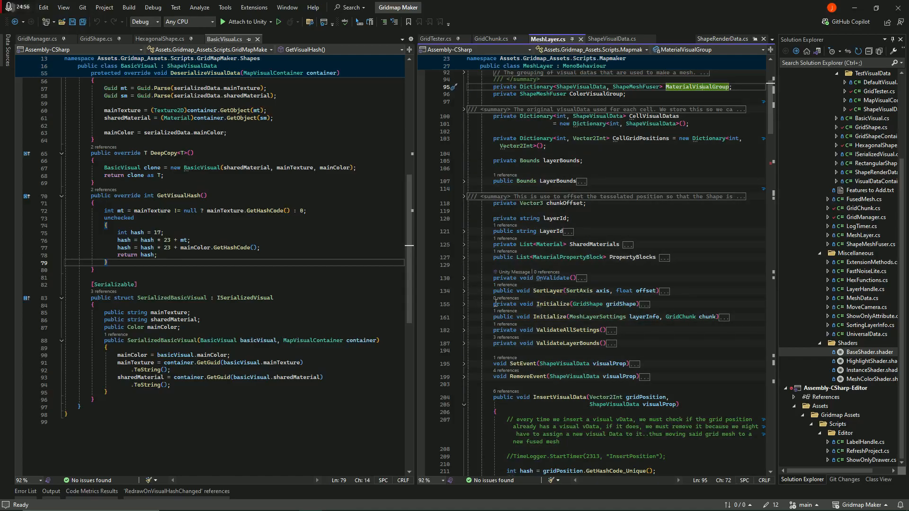
{"action": "scroll", "coordinate": [494, 303], "scroll_direction": "down", "scroll_amount": 3}
{"action": "left_click", "coordinate": [464, 250]}
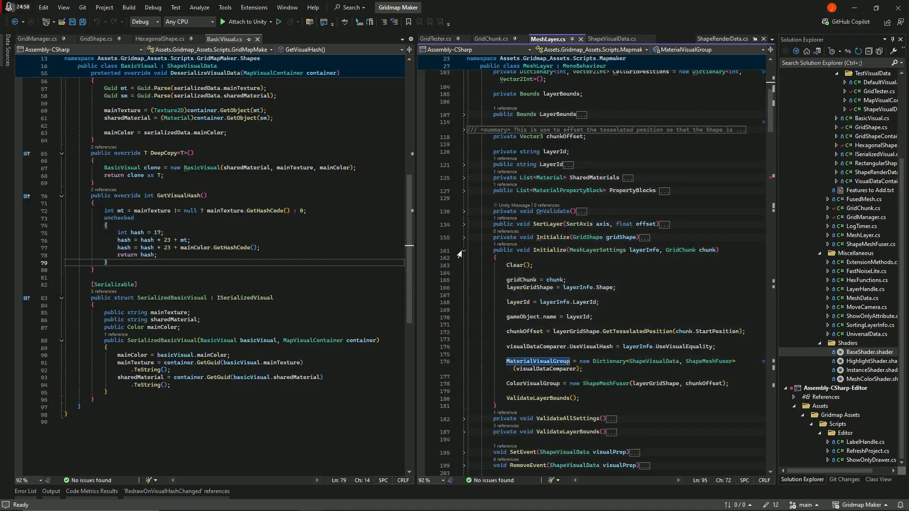
{"action": "left_click", "coordinate": [551, 369]}
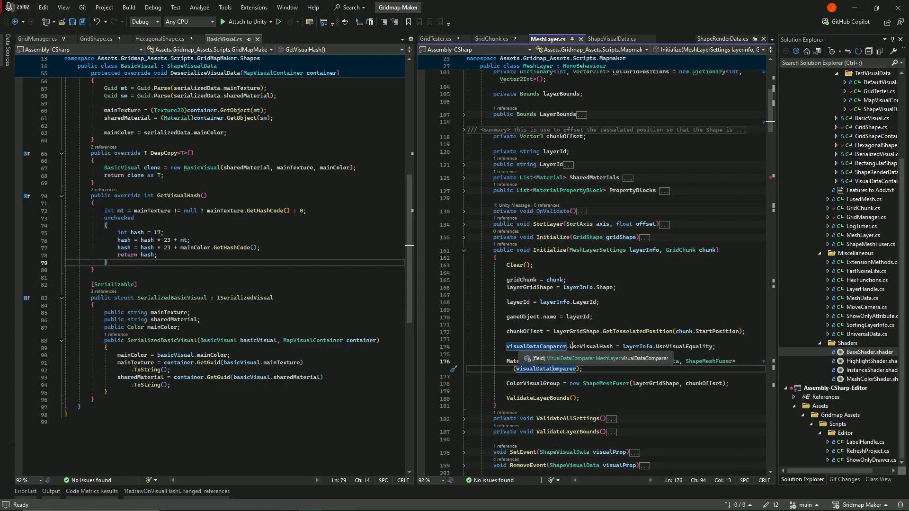
- Go to visualDataComparer's declaration in MeshLayer.cs and compare it with the VisualDataComparer class and the MaterialVisualGroup dictionary declaration
{"action": "right_click", "coordinate": [542, 347]}
{"action": "left_click", "coordinate": [573, 291]}
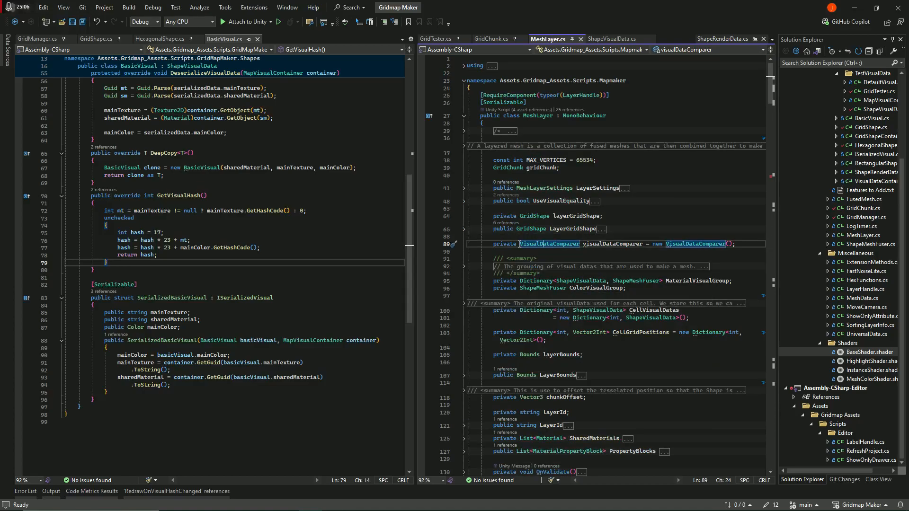
{"action": "left_click", "coordinate": [612, 38]}
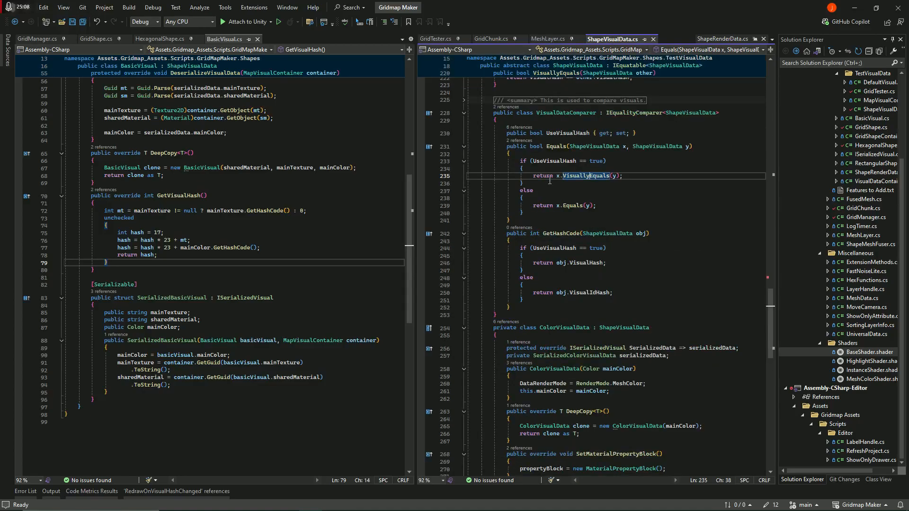
{"action": "left_click", "coordinate": [548, 39]}
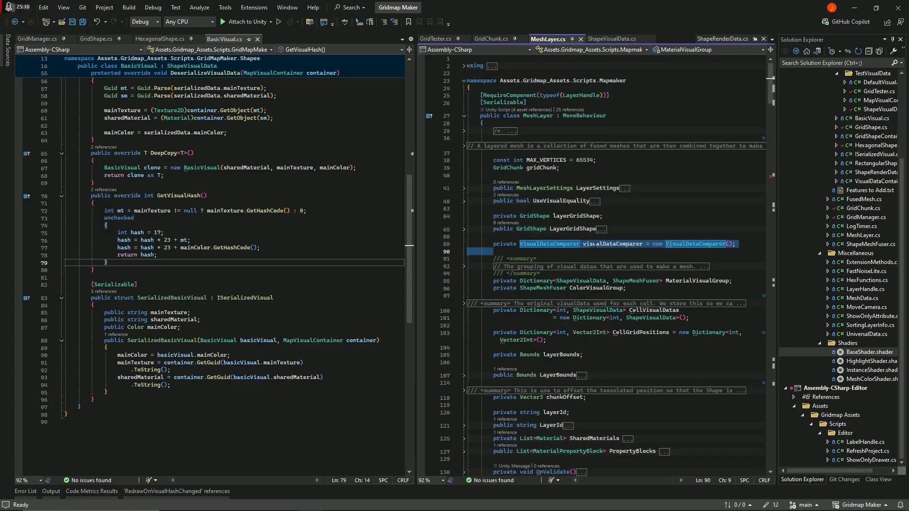
{"action": "left_click", "coordinate": [533, 281]}
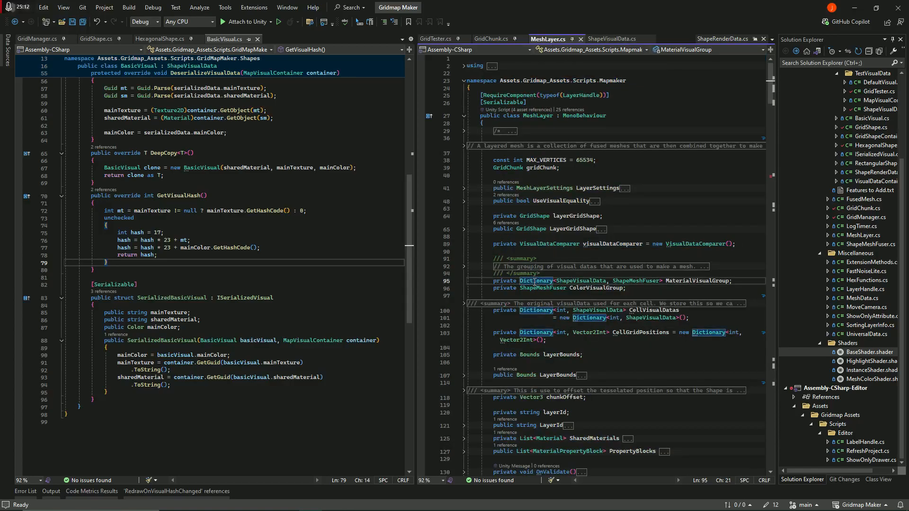
{"action": "left_click", "coordinate": [601, 244]}
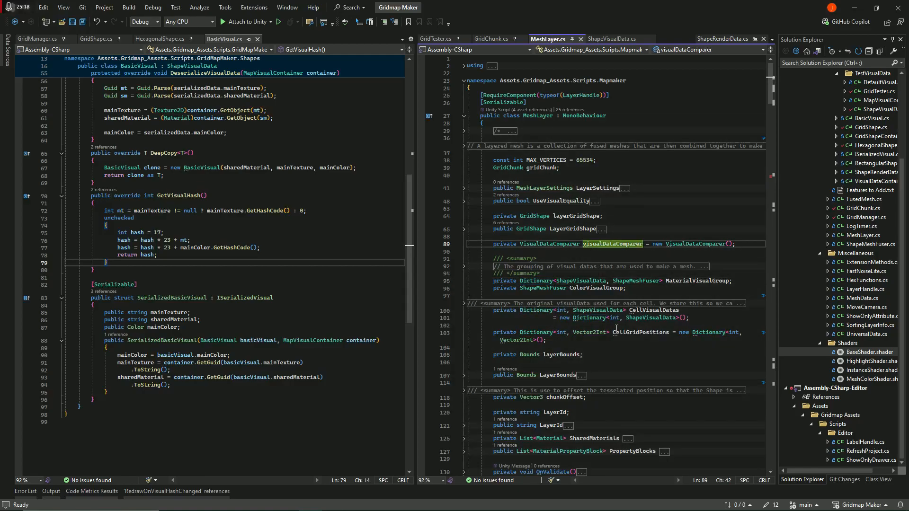
- Review how MeshLayer's Initialize method sets the comparer's UseVisualHash from layerInfo.UseVisualEquality, and switch to the Unity editor
{"action": "scroll", "coordinate": [626, 330], "scroll_direction": "down", "scroll_amount": 7}
{"action": "scroll", "coordinate": [626, 330], "scroll_direction": "down", "scroll_amount": 7}
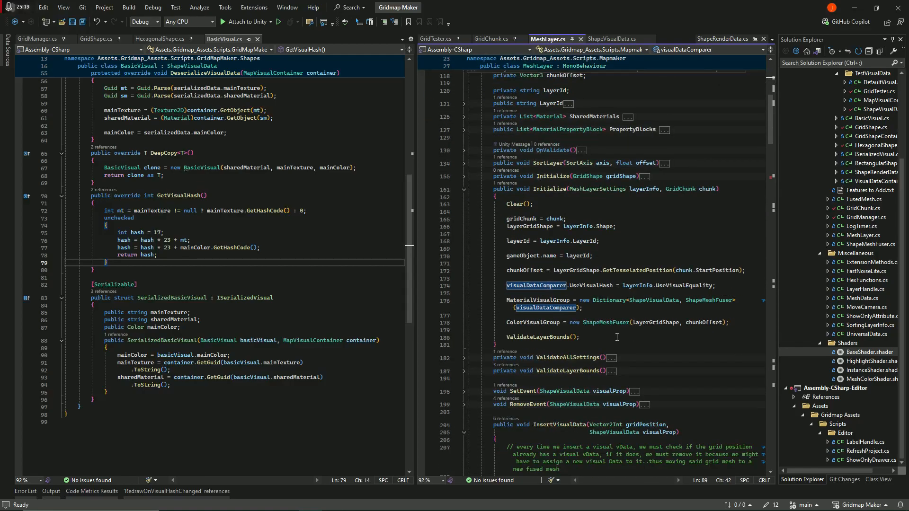
{"action": "left_click", "coordinate": [573, 287]}
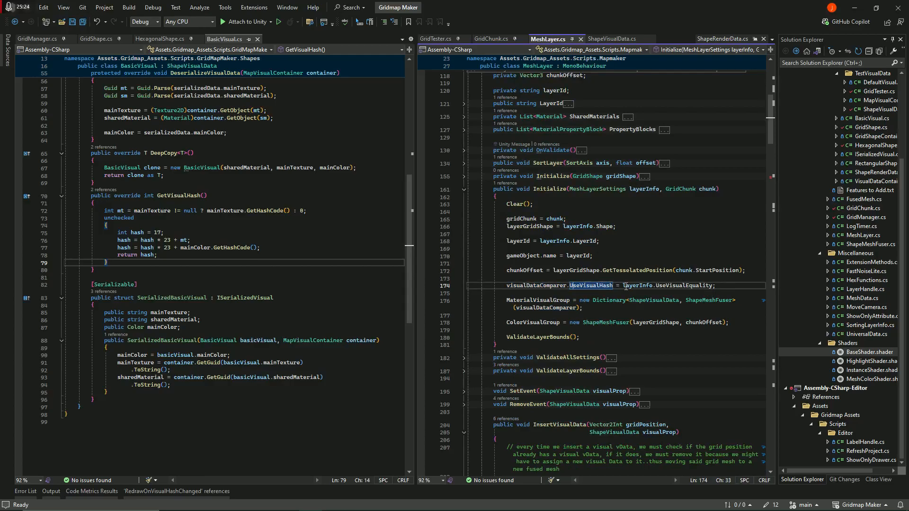
{"action": "left_click", "coordinate": [676, 286]}
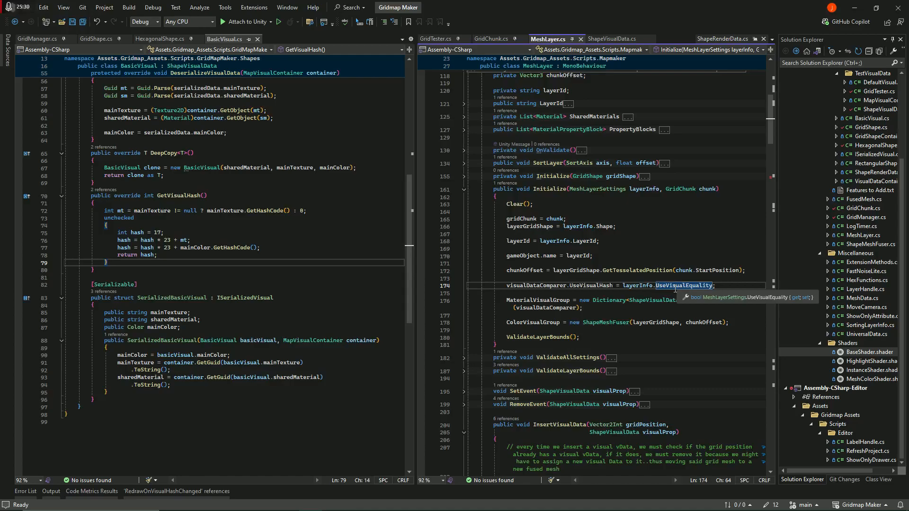
{"action": "key", "text": "alt+Tab"}
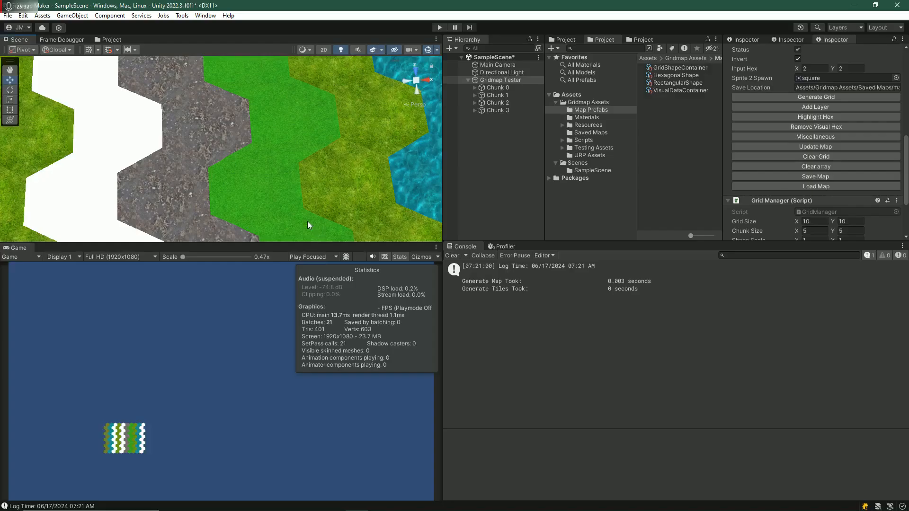
- Compare the UseVisualEquality assignment in MeshLayer.cs with the Use Visual Equality options of Base Layer and Layer 2 in Unity's Grid Tester settings
{"action": "key", "text": "alt+Tab"}
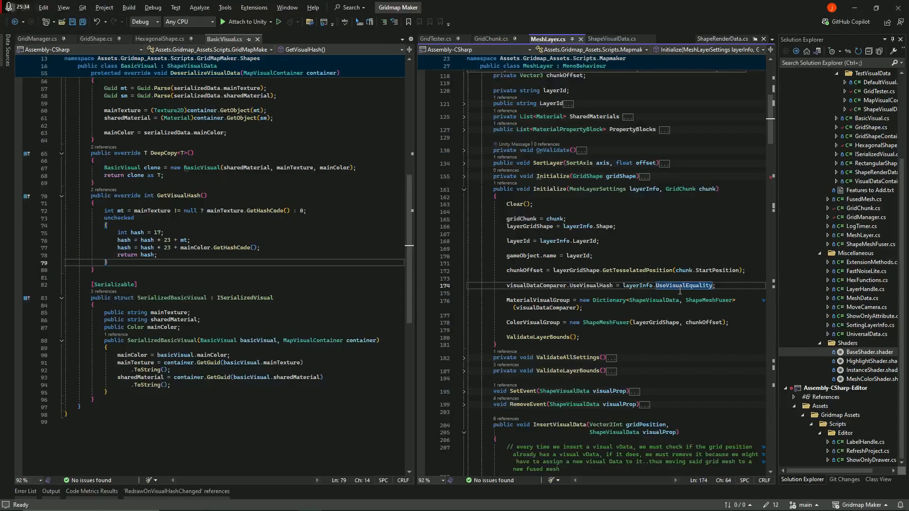
{"action": "mouse_move", "coordinate": [681, 286]}
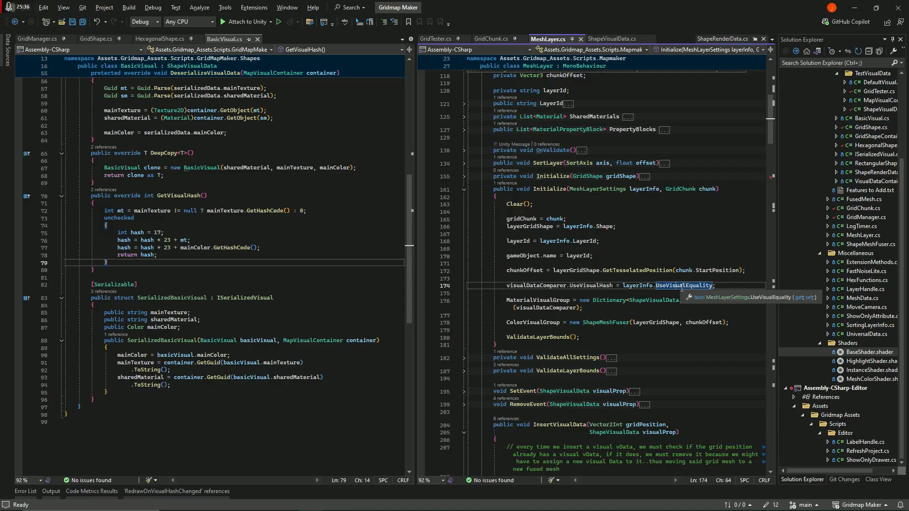
{"action": "right_click", "coordinate": [661, 289]}
{"action": "left_click", "coordinate": [661, 289]}
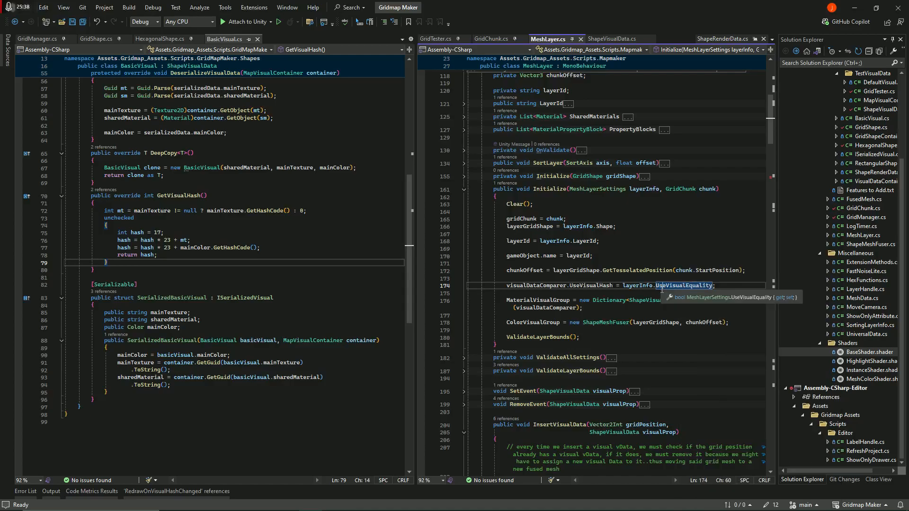
{"action": "key", "text": "alt+Tab"}
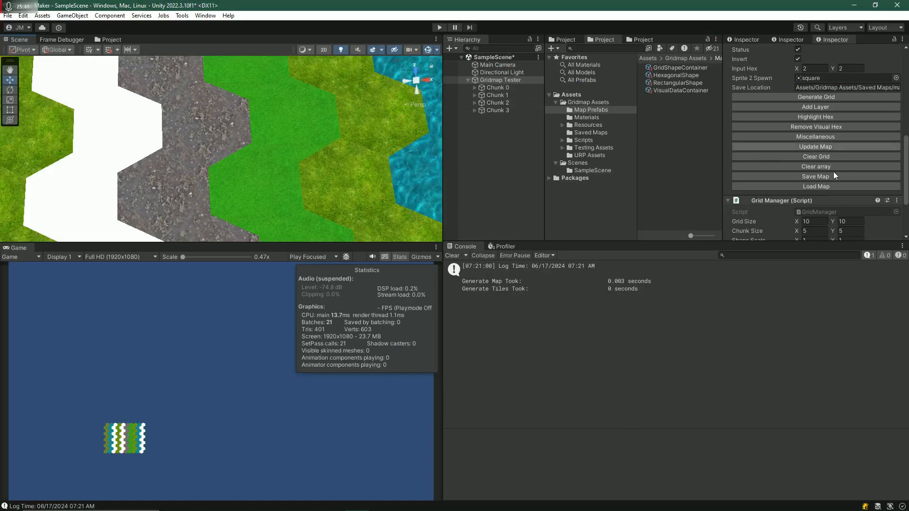
{"action": "scroll", "coordinate": [834, 194], "scroll_direction": "up", "scroll_amount": 4}
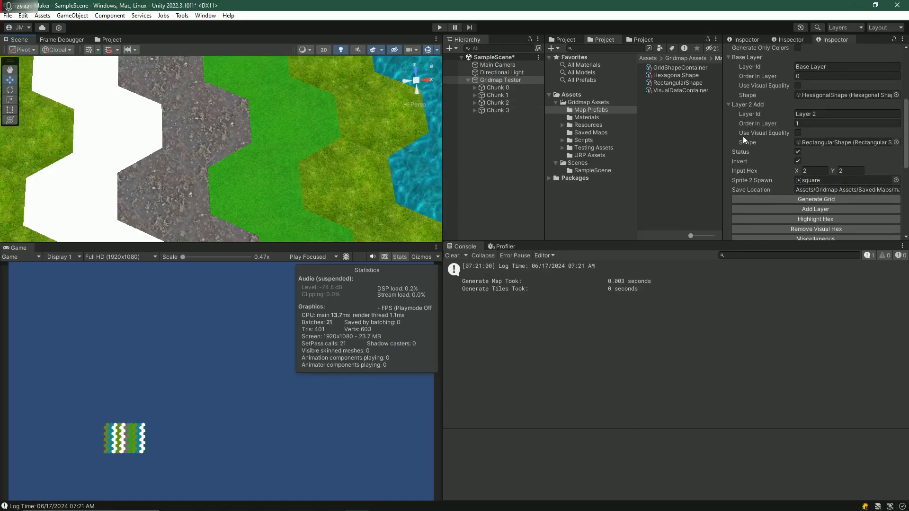
{"action": "scroll", "coordinate": [763, 171], "scroll_direction": "up", "scroll_amount": 2}
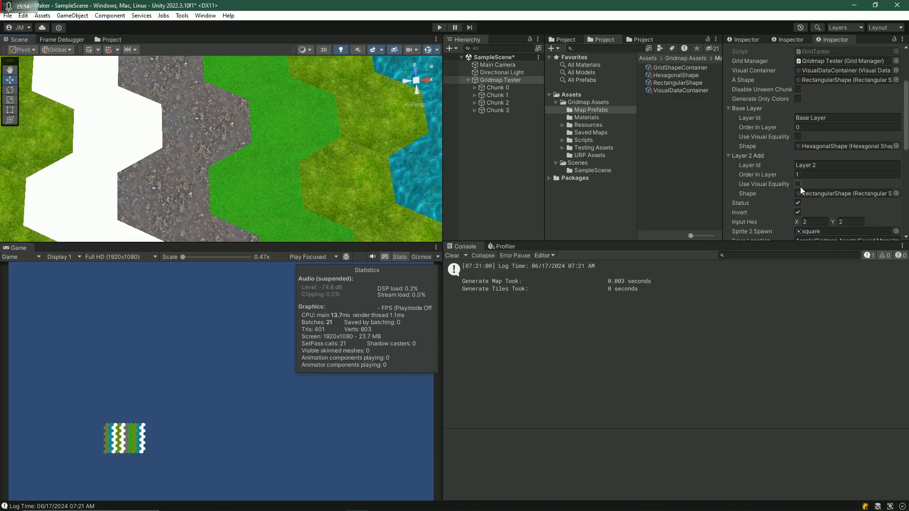
- Switch to Visual Studio and find the ShapeVisualData constructor in ShapeVisualData.cs, highlighting the line that assigns VisualId from Guid.NewGuid()
{"action": "key", "text": "alt+Tab"}
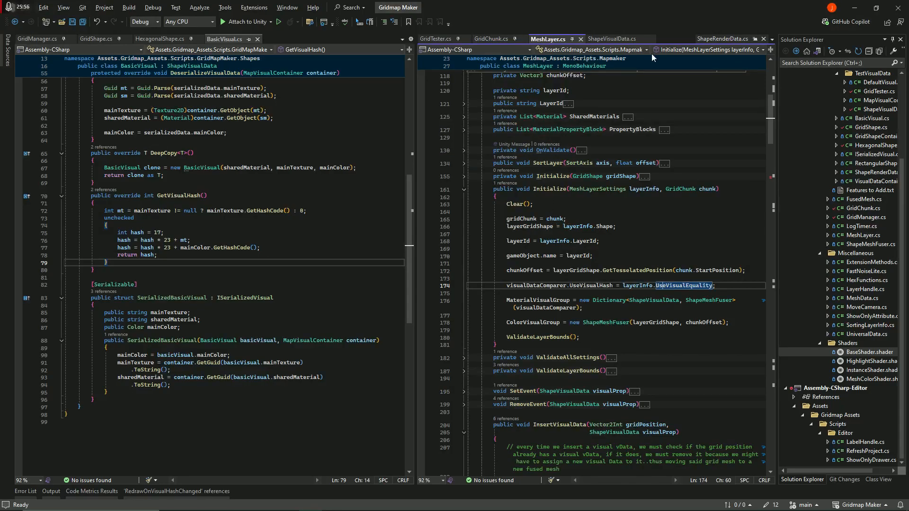
{"action": "left_click", "coordinate": [615, 40]}
{"action": "scroll", "coordinate": [563, 218], "scroll_direction": "up", "scroll_amount": 4}
{"action": "key", "text": "ctrl+minus"}
{"action": "key", "text": "ctrl+minus"}
{"action": "left_click_drag", "start_coordinate": [769, 297], "coordinate": [758, 161]}
{"action": "left_click", "coordinate": [764, 263]}
{"action": "left_click_drag", "start_coordinate": [504, 207], "coordinate": [594, 207]}
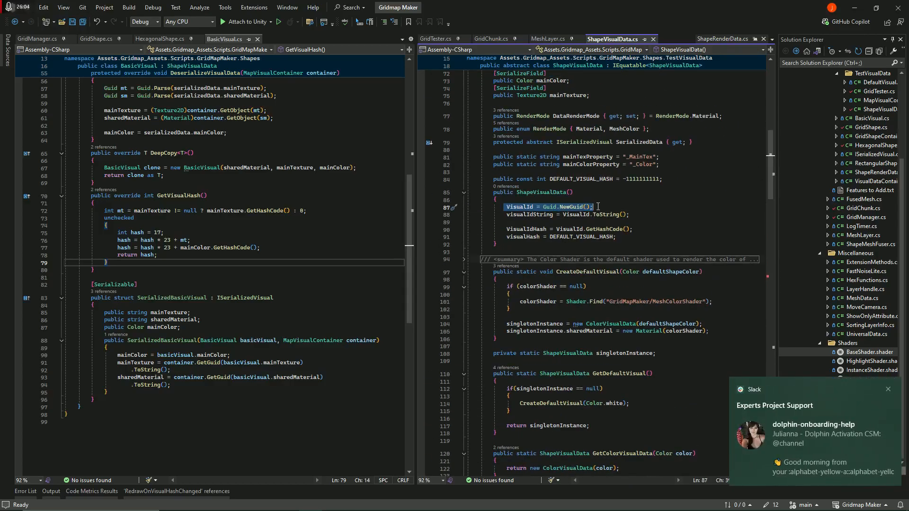
{"action": "left_click", "coordinate": [887, 389]}
- Return to Unity and examine the columns of matching hexes across the whole generated map in the scene
{"action": "key", "text": "alt+Tab"}
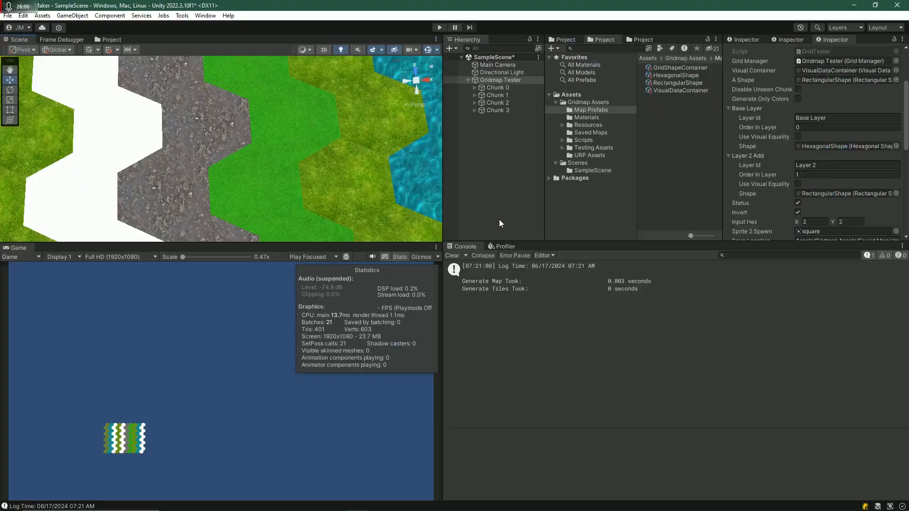
{"action": "scroll", "coordinate": [232, 141], "scroll_direction": "down", "scroll_amount": 6}
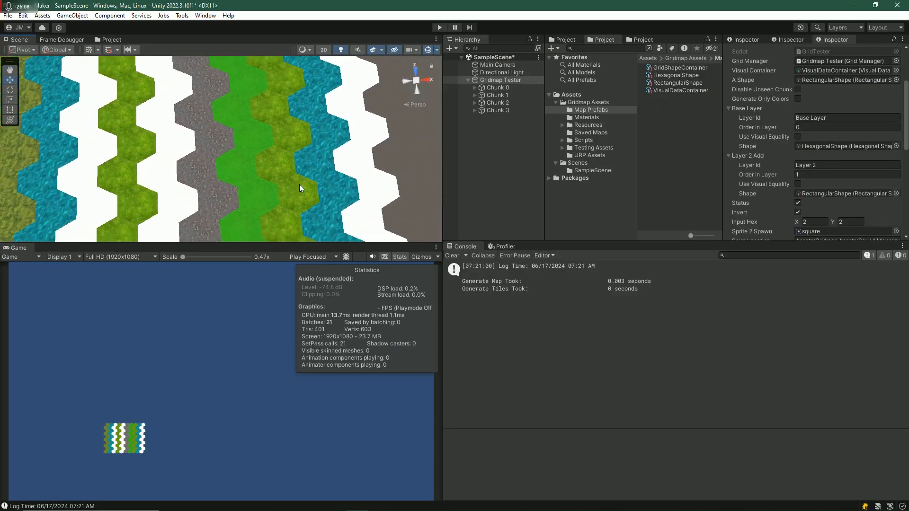
{"action": "right_click", "coordinate": [695, 501]}
{"action": "left_click", "coordinate": [708, 491]}
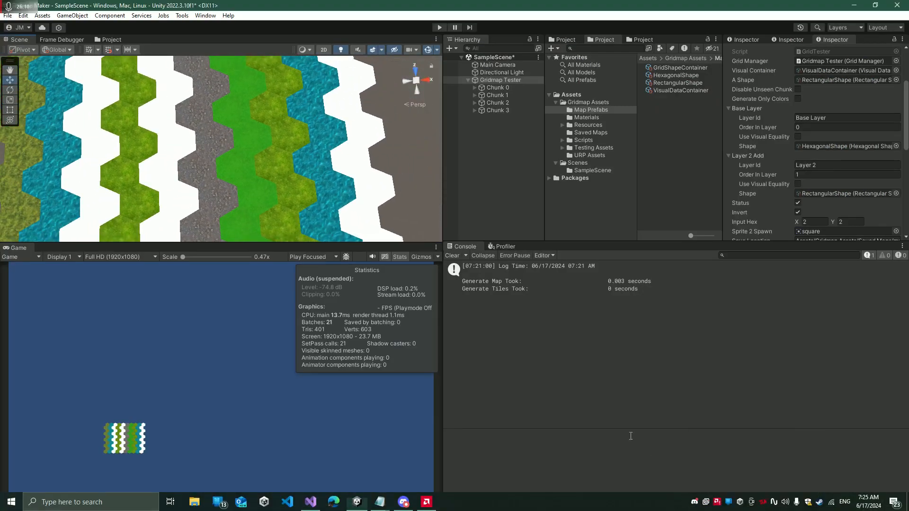
{"action": "right_click_drag", "start_coordinate": [336, 204], "coordinate": [303, 197]}
{"action": "scroll", "coordinate": [303, 197], "scroll_direction": "down", "scroll_amount": 8}
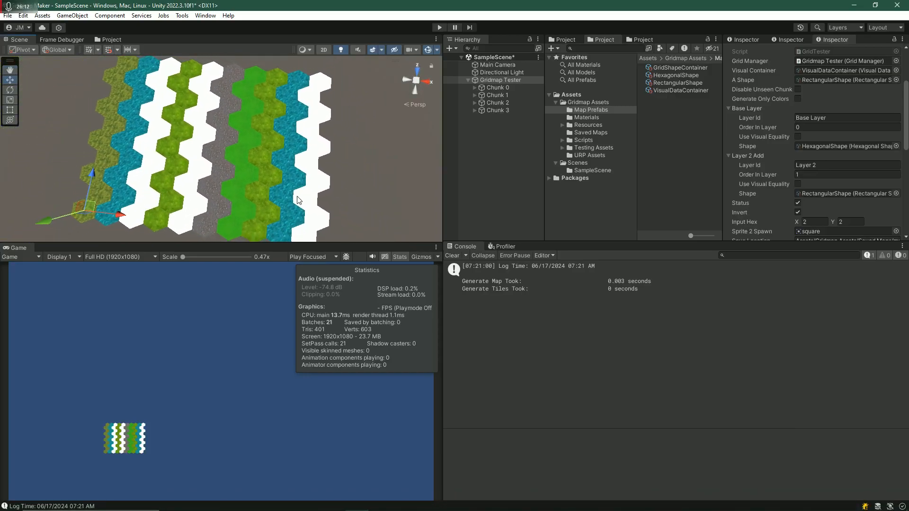
{"action": "right_click_drag", "start_coordinate": [218, 168], "coordinate": [264, 186]}
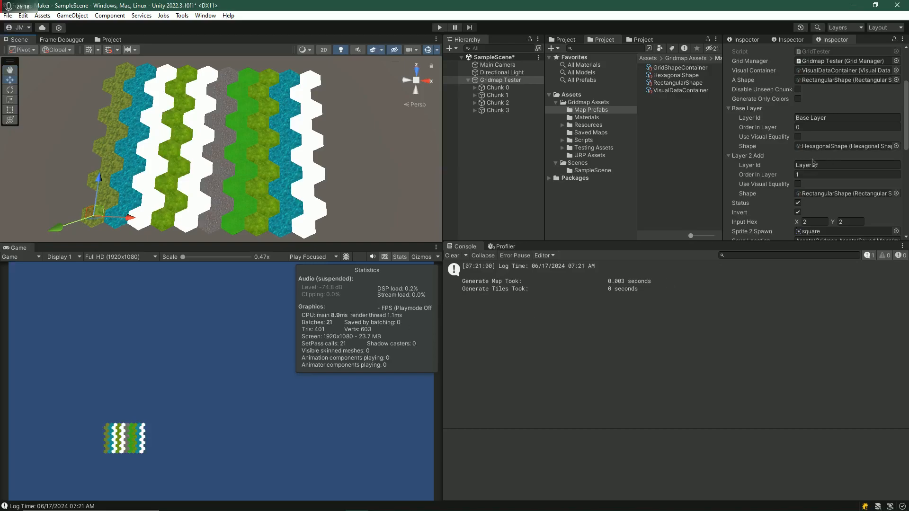
- Expand Chunk 0 down to its Base Layer and inspect the components of Mesh 1 and the layer itself
{"action": "left_click", "coordinate": [475, 88]}
{"action": "left_click", "coordinate": [490, 95]}
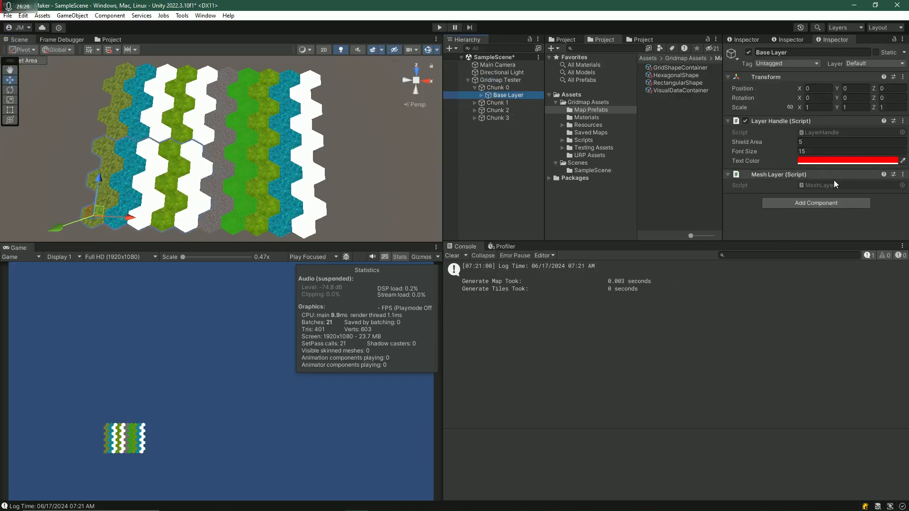
{"action": "left_click", "coordinate": [481, 95]}
{"action": "left_click", "coordinate": [492, 102]}
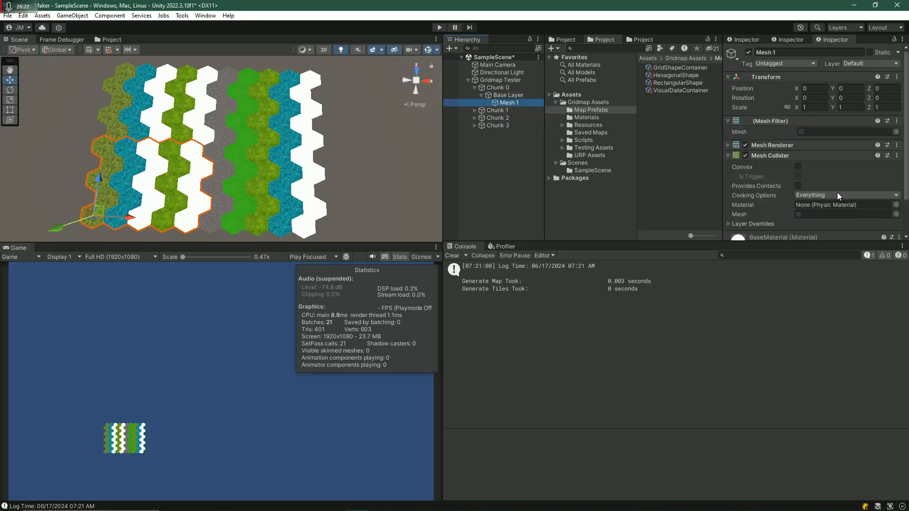
{"action": "scroll", "coordinate": [797, 210], "scroll_direction": "down", "scroll_amount": 2}
{"action": "scroll", "coordinate": [782, 213], "scroll_direction": "up", "scroll_amount": 2}
{"action": "left_click", "coordinate": [499, 95]}
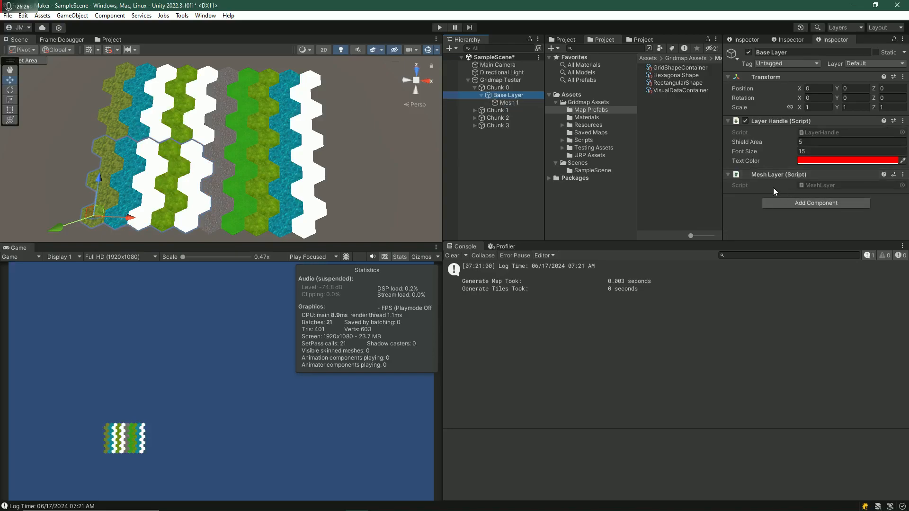
- Enable Use Visual Equality for Gridmap Tester's Base Layer, regenerate the grid and clear the console
{"action": "left_click", "coordinate": [497, 80]}
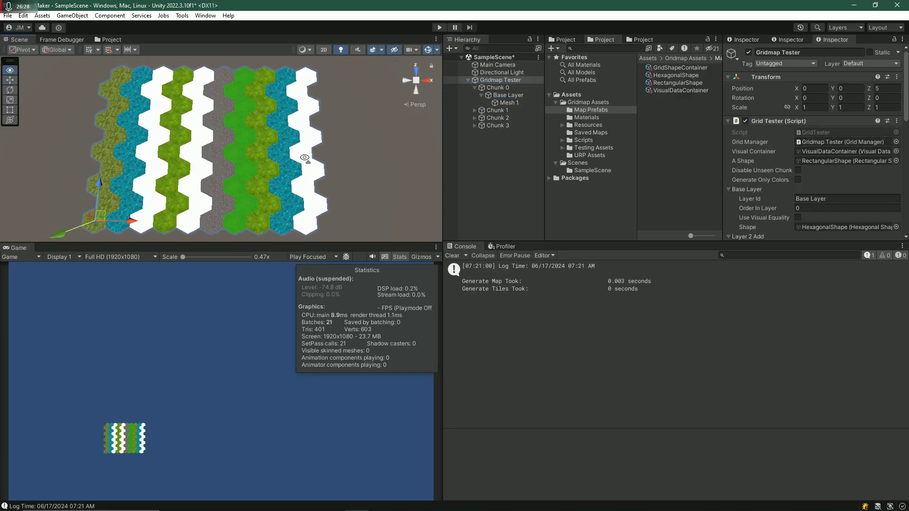
{"action": "scroll", "coordinate": [824, 189], "scroll_direction": "down", "scroll_amount": 3}
{"action": "scroll", "coordinate": [805, 180], "scroll_direction": "up", "scroll_amount": 1}
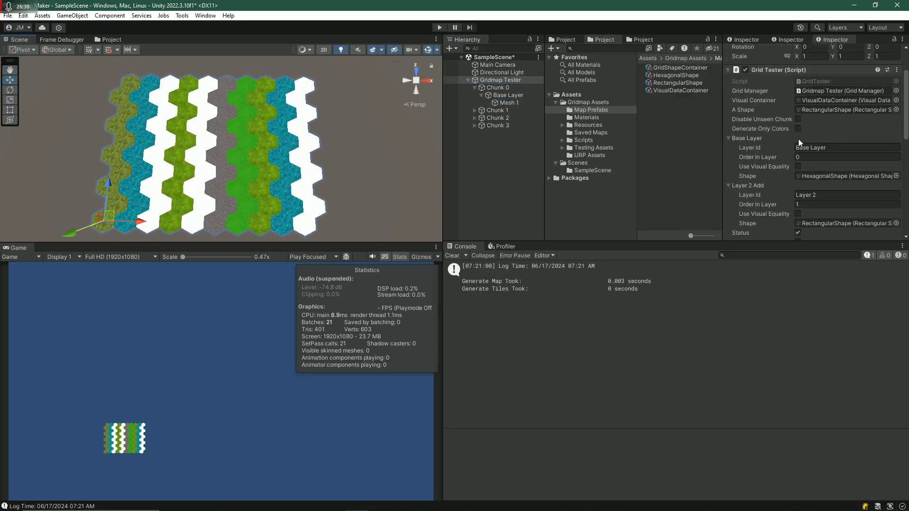
{"action": "scroll", "coordinate": [808, 181], "scroll_direction": "down", "scroll_amount": 5}
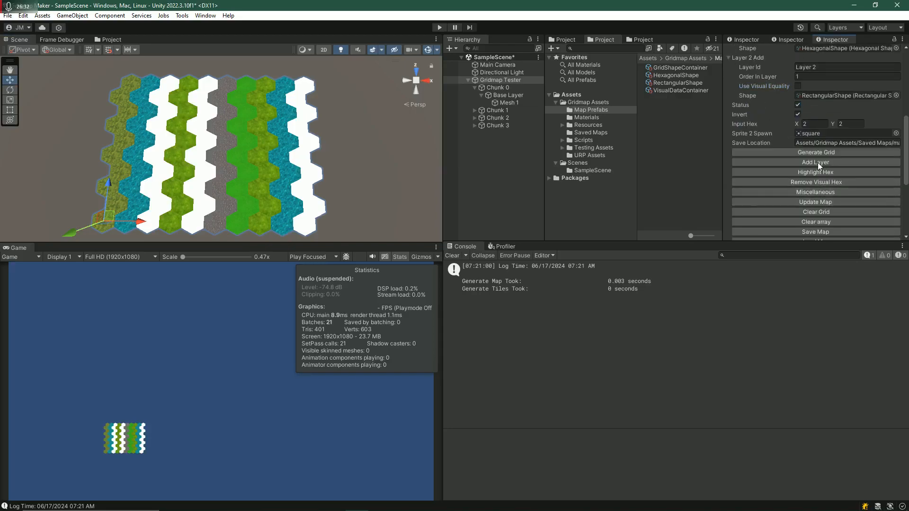
{"action": "left_click", "coordinate": [816, 152]}
{"action": "left_click", "coordinate": [338, 222]}
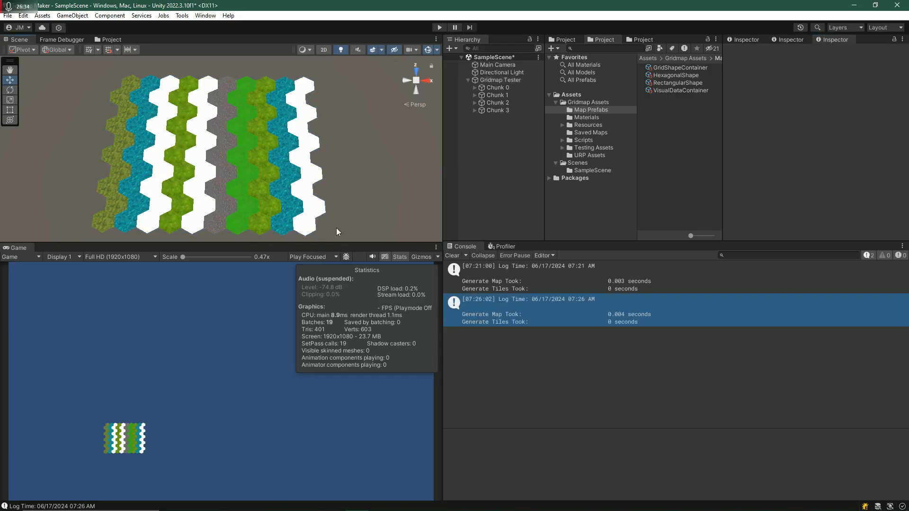
{"action": "left_click", "coordinate": [452, 256]}
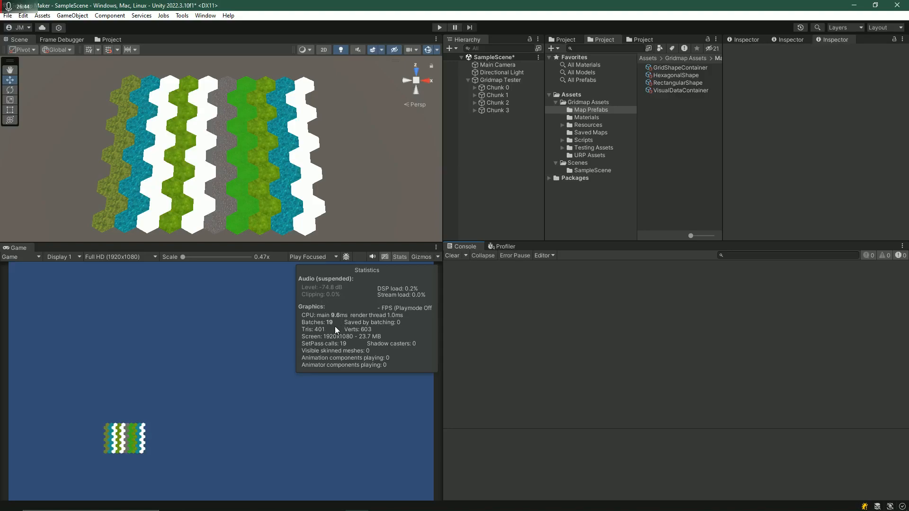
- Switch to Visual Studio and highlight the body of the GetVisualHash method in BasicVisual.cs
{"action": "key", "text": "alt+Tab"}
{"action": "left_click_drag", "start_coordinate": [99, 273], "coordinate": [47, 195]}
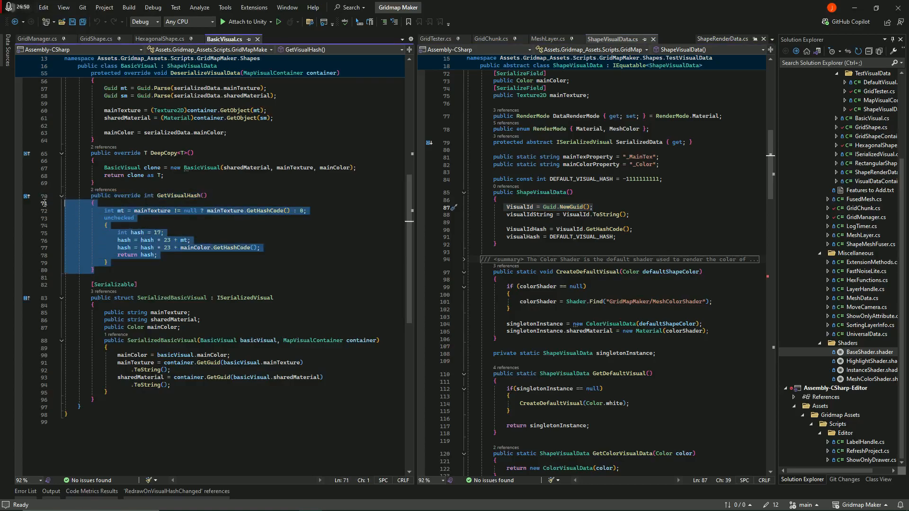
{"action": "left_click_drag", "start_coordinate": [44, 204], "coordinate": [45, 202]}
- Back in Unity, set Gridmap Tester's grid size to 100 by 100 and chunk size to 20 by 20, and generate the grid
{"action": "key", "text": "alt+Tab"}
{"action": "left_click", "coordinate": [493, 79]}
{"action": "scroll", "coordinate": [813, 228], "scroll_direction": "down", "scroll_amount": 3}
{"action": "left_click", "coordinate": [827, 175]}
{"action": "type", "text": "100"}
{"action": "key", "text": "Tab"}
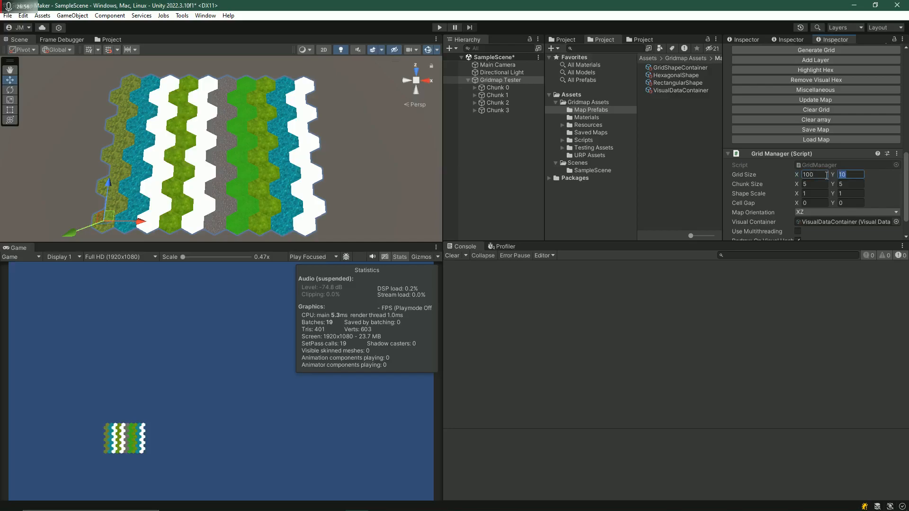
{"action": "key", "text": "Tab"}
{"action": "type", "text": "20"}
{"action": "key", "text": "Tab"}
{"action": "type", "text": "2"}
{"action": "scroll", "coordinate": [813, 169], "scroll_direction": "down", "scroll_amount": 4}
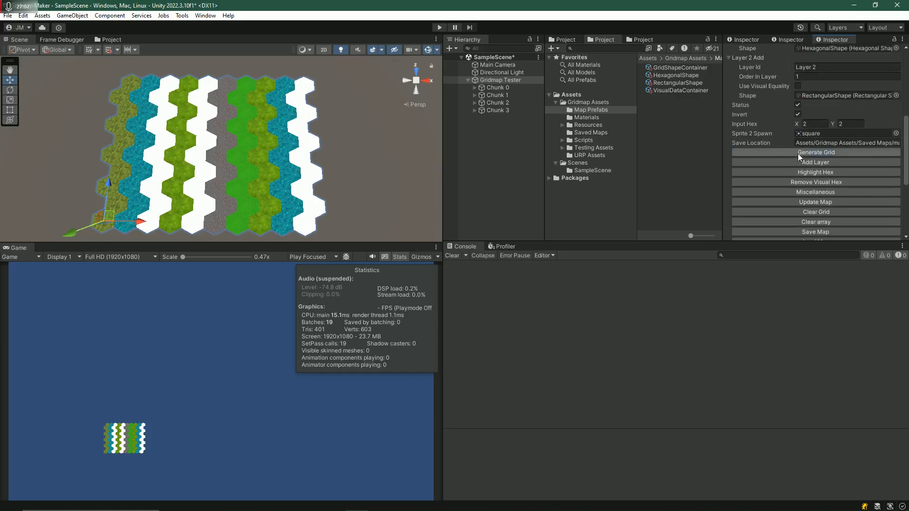
{"action": "left_click", "coordinate": [815, 152]}
{"action": "left_click_drag", "start_coordinate": [309, 158], "coordinate": [346, 165], "text": "alt"}
- Set the Main Camera's orthographic size to 100 so the entire map fits in the Game view
{"action": "left_click", "coordinate": [500, 64]}
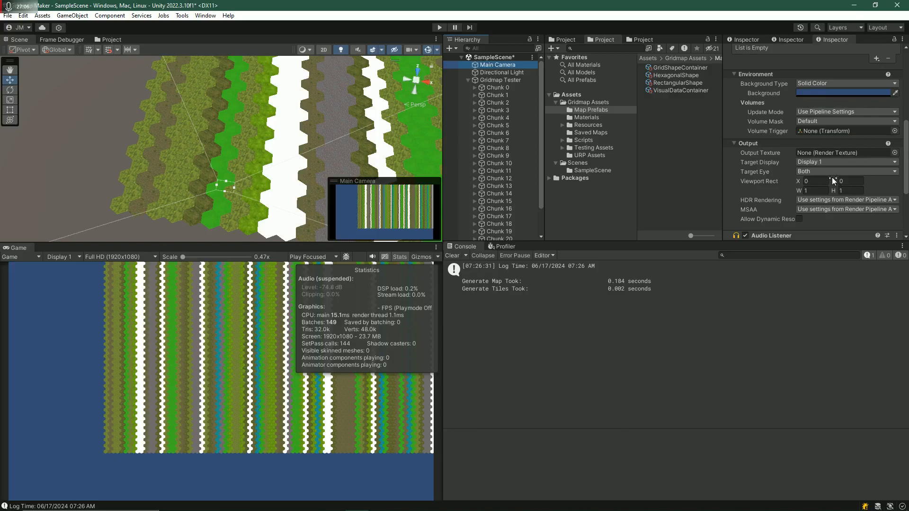
{"action": "scroll", "coordinate": [819, 168], "scroll_direction": "up", "scroll_amount": 5}
{"action": "left_click", "coordinate": [824, 112]}
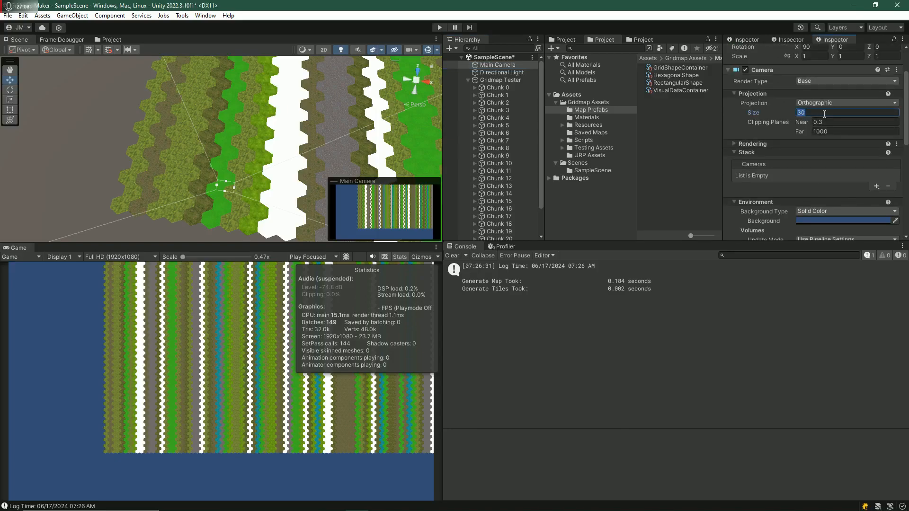
{"action": "type", "text": "500"}
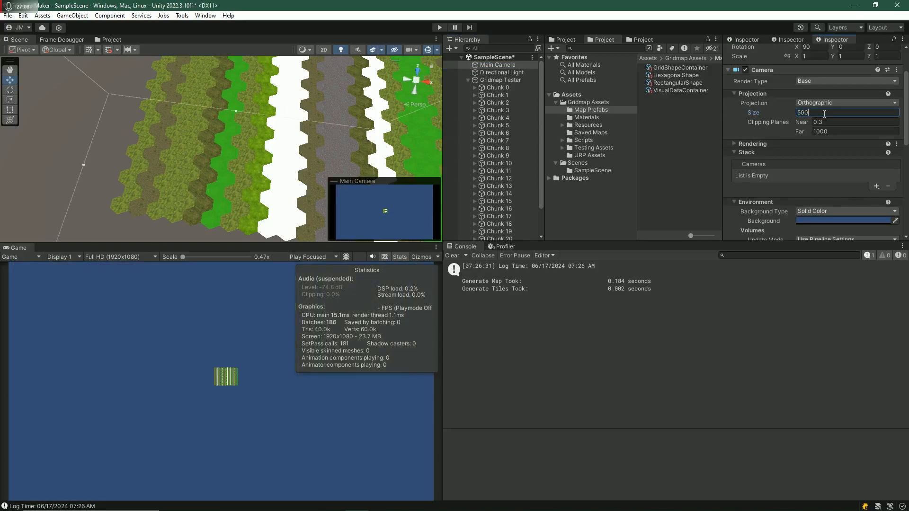
{"action": "key", "text": "ctrl+a"}
{"action": "type", "text": "100"}
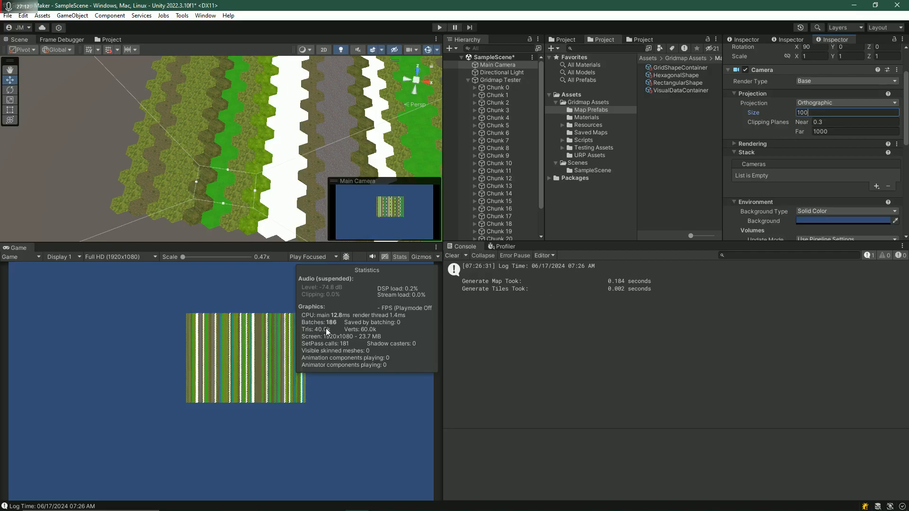
- Disable Use Visual Equality for Gridmap Tester's Base Layer and regenerate the grid
{"action": "left_click", "coordinate": [501, 79]}
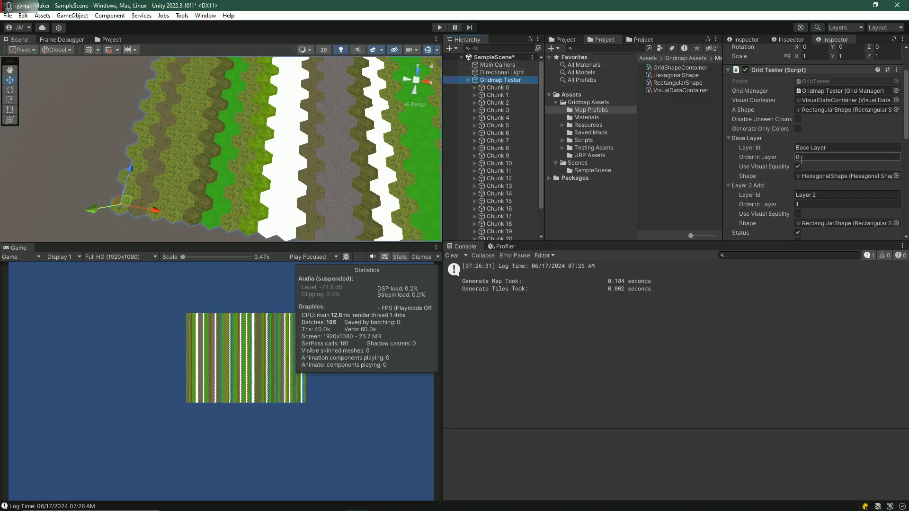
{"action": "left_click", "coordinate": [798, 166]}
{"action": "scroll", "coordinate": [767, 189], "scroll_direction": "down", "scroll_amount": 3}
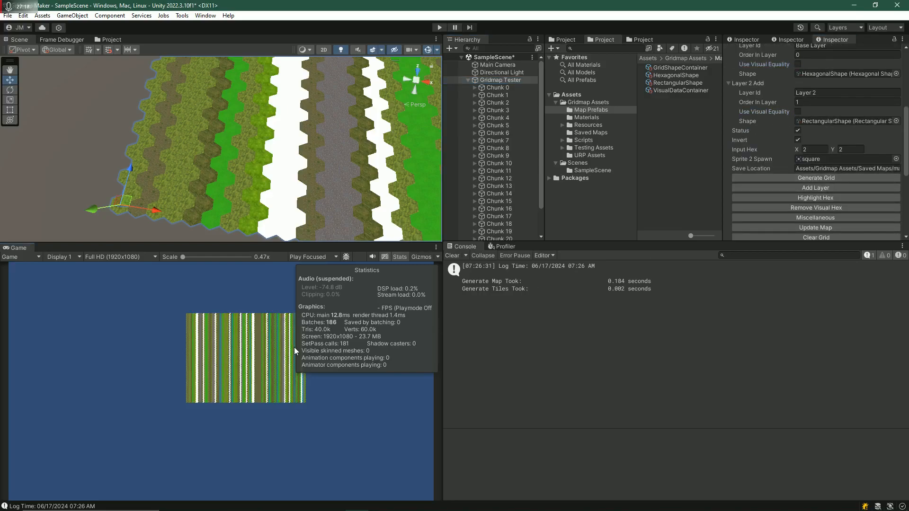
{"action": "left_click", "coordinate": [819, 178]}
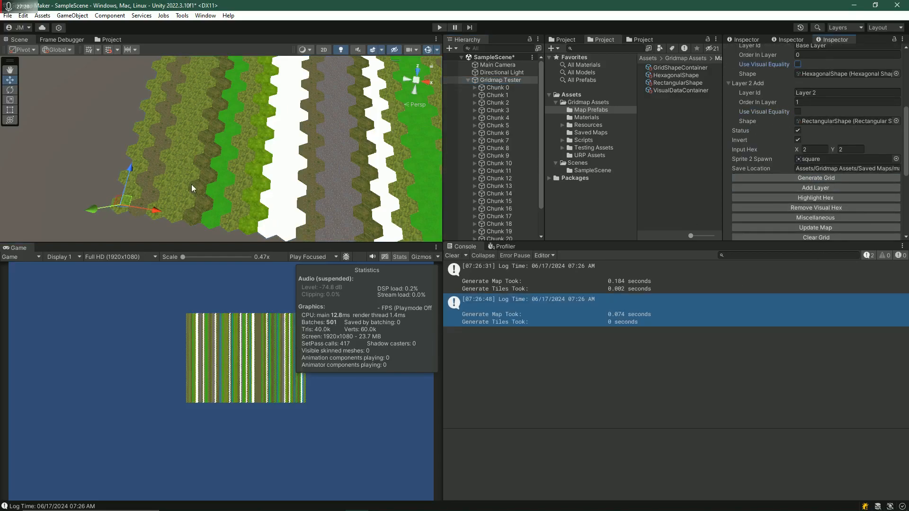
- Inspect the extent of Chunk 0's mesh in the scene, clear the console and reselect Gridmap Tester
{"action": "left_click", "coordinate": [213, 188]}
{"action": "right_click_drag", "start_coordinate": [158, 155], "coordinate": [168, 81]}
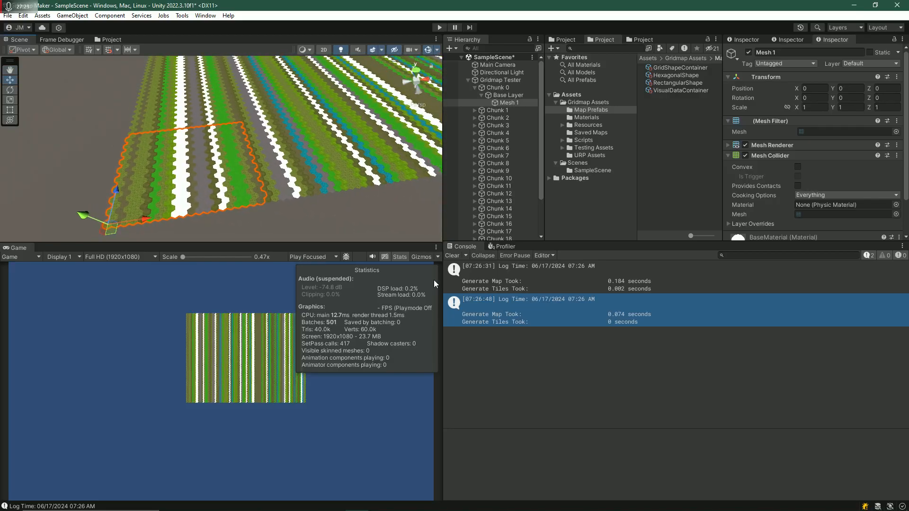
{"action": "left_click", "coordinate": [452, 256]}
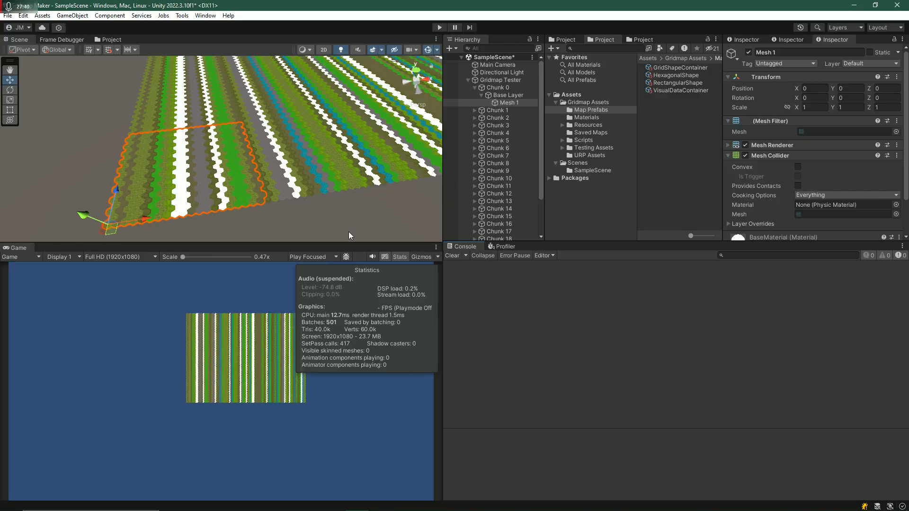
{"action": "left_click", "coordinate": [496, 80]}
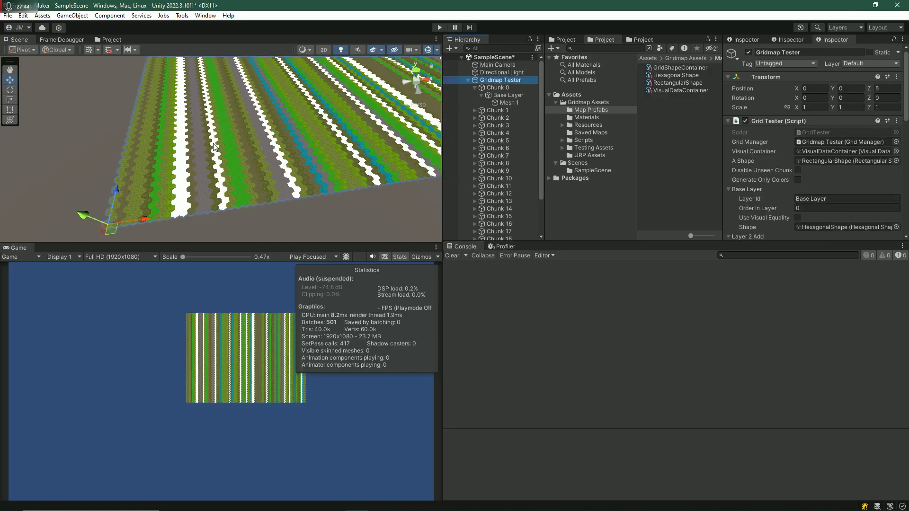
{"action": "right_click_drag", "start_coordinate": [315, 215], "coordinate": [304, 223]}
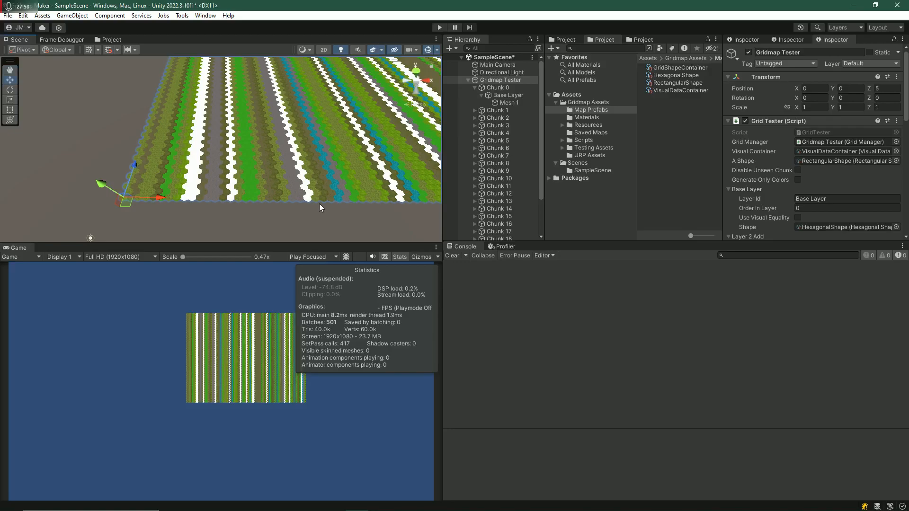
- Switch to Visual Studio to check the GetVisualHash override in BasicVisual.cs, and return to Unity
{"action": "key", "text": "alt+Tab"}
{"action": "left_click", "coordinate": [159, 265]}
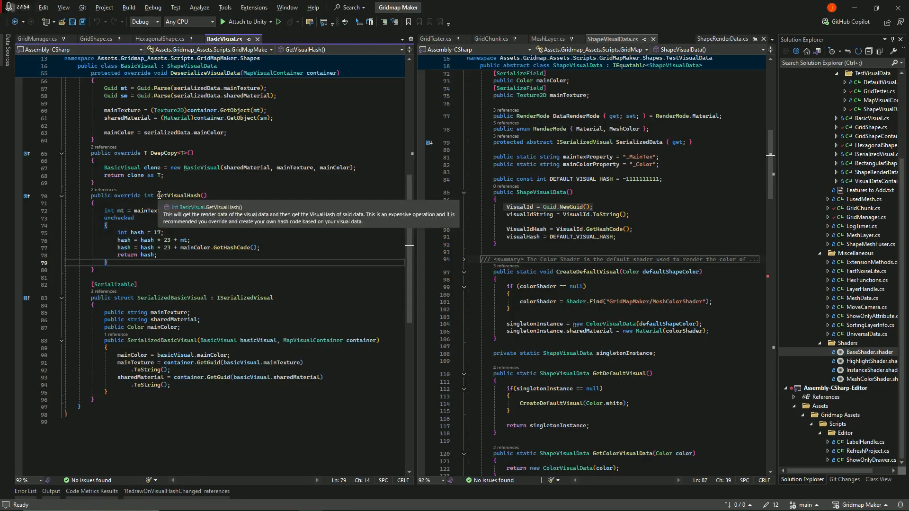
{"action": "key", "text": "alt+Tab"}
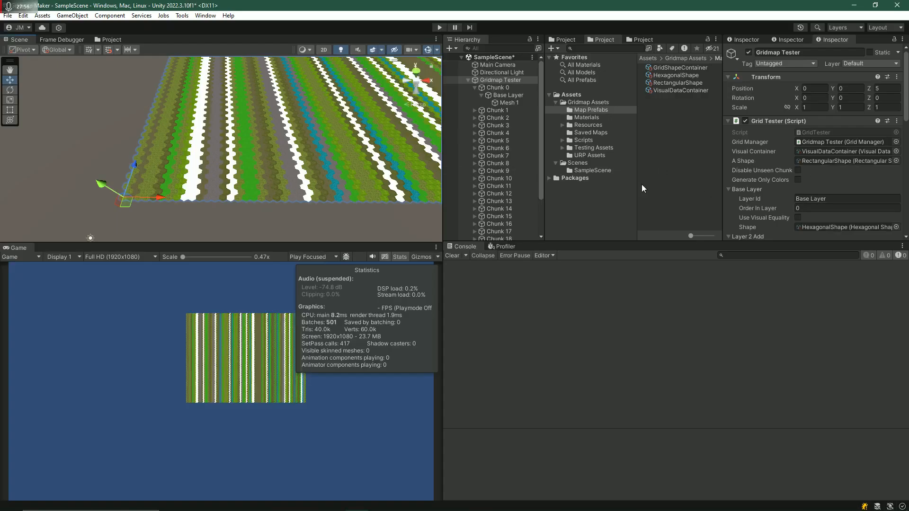
- Set Gridmap Tester's chunk size to 50 by 50, then clear and regenerate the 100 by 100 grid
{"action": "scroll", "coordinate": [792, 187], "scroll_direction": "down", "scroll_amount": 4}
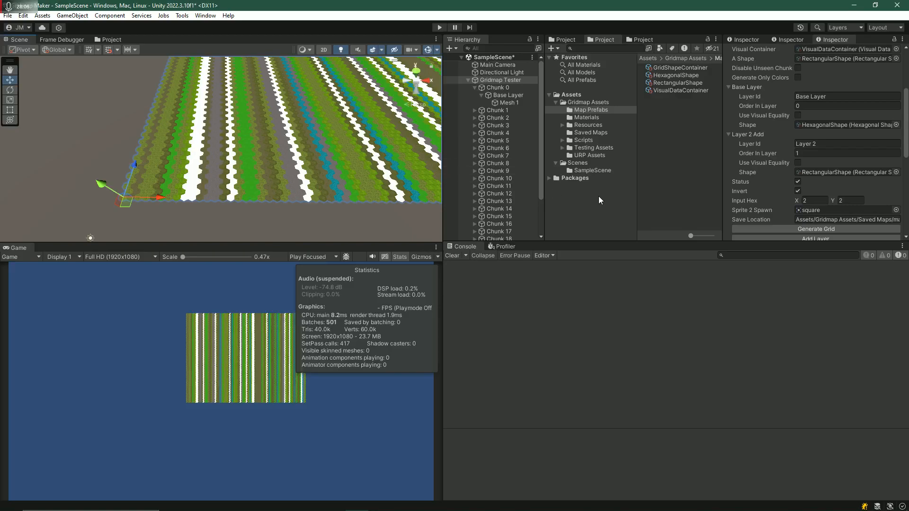
{"action": "left_click", "coordinate": [473, 87]}
{"action": "scroll", "coordinate": [813, 189], "scroll_direction": "down", "scroll_amount": 6}
{"action": "left_click", "coordinate": [813, 200]}
{"action": "left_click", "coordinate": [813, 200]}
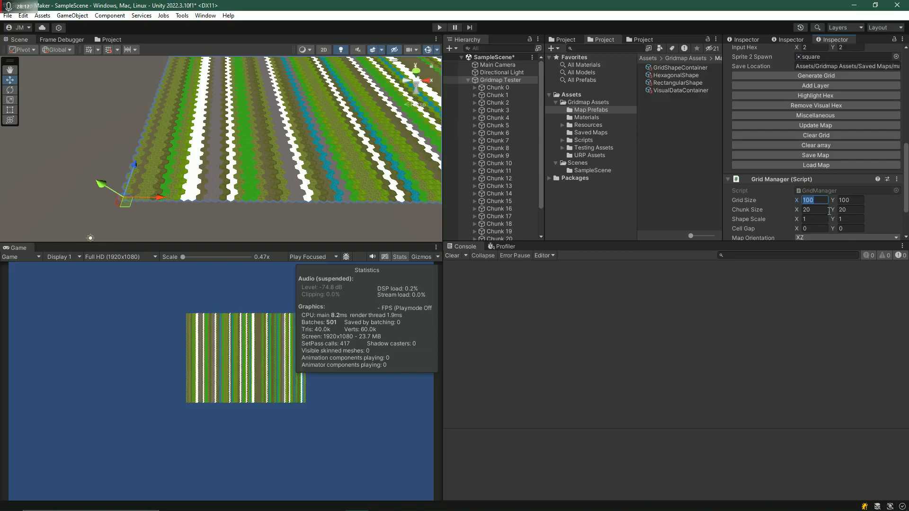
{"action": "type", "text": "50"}
{"action": "key", "text": "Tab"}
{"action": "left_click", "coordinate": [775, 77]}
{"action": "left_click", "coordinate": [452, 255]}
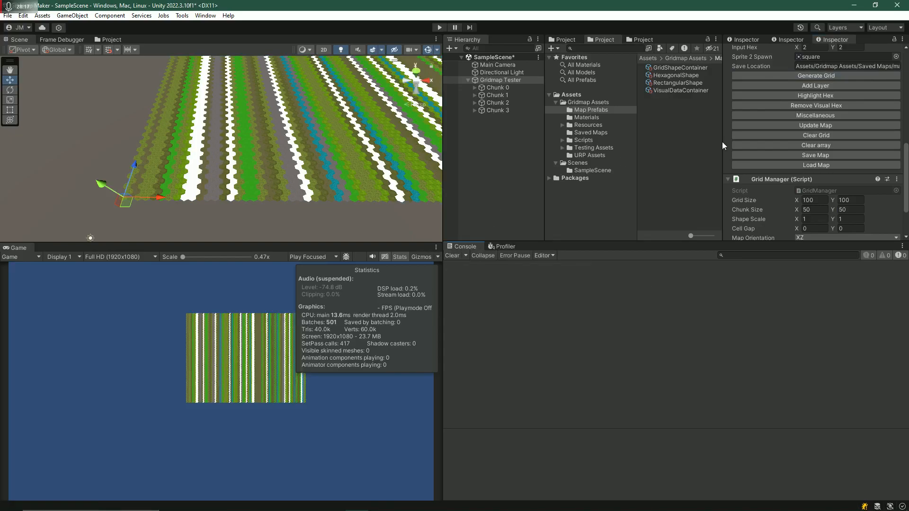
{"action": "left_click", "coordinate": [808, 137]}
{"action": "left_click", "coordinate": [816, 77]}
- Frame the whole map from above in the Scene view and capture a screen snip of it for comparison
{"action": "right_click_drag", "start_coordinate": [342, 151], "coordinate": [345, 220]}
{"action": "scroll", "coordinate": [331, 150], "scroll_direction": "down", "scroll_amount": 2}
{"action": "scroll", "coordinate": [350, 151], "scroll_direction": "up", "scroll_amount": 3}
{"action": "key", "text": "w"}
{"action": "key", "text": "s"}
{"action": "left_click", "coordinate": [261, 179]}
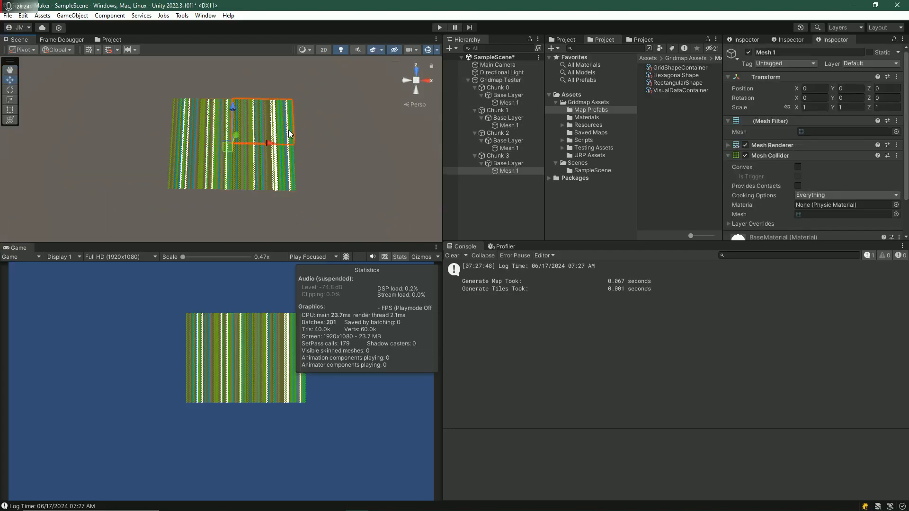
{"action": "left_click_drag", "start_coordinate": [286, 152], "coordinate": [337, 176], "text": "alt"}
{"action": "key", "text": "super+shift+s"}
{"action": "left_click_drag", "start_coordinate": [92, 44], "coordinate": [381, 233]}
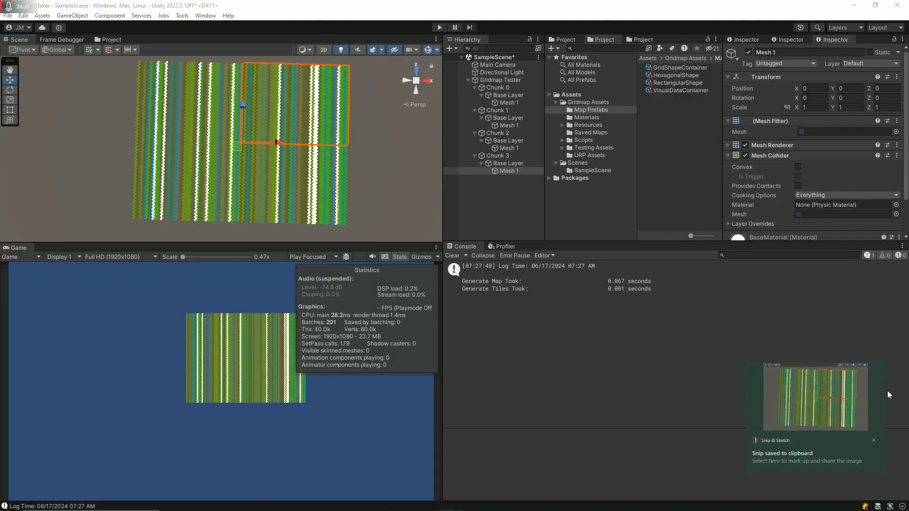
{"action": "left_click", "coordinate": [814, 393]}
{"action": "left_click", "coordinate": [383, 162]}
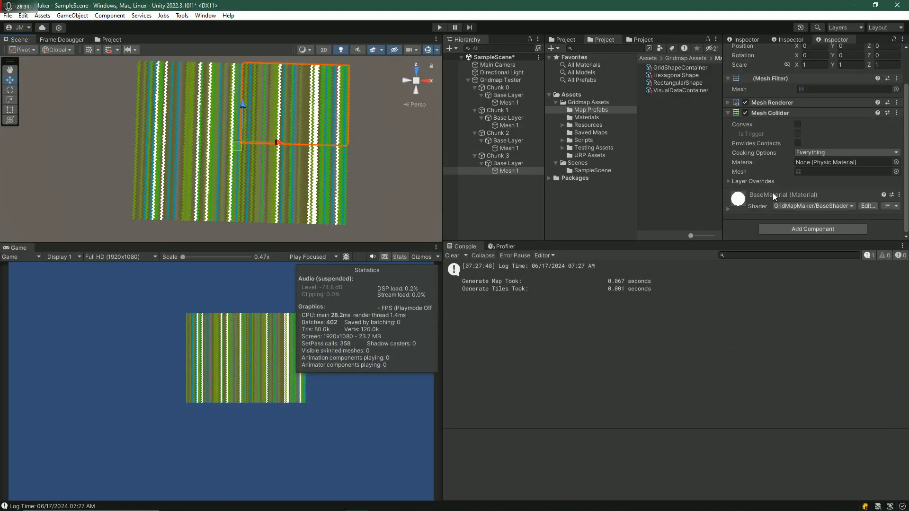
- Reselect Gridmap Tester, clear the console and save the current map
{"action": "left_click", "coordinate": [501, 80]}
{"action": "left_click", "coordinate": [815, 140]}
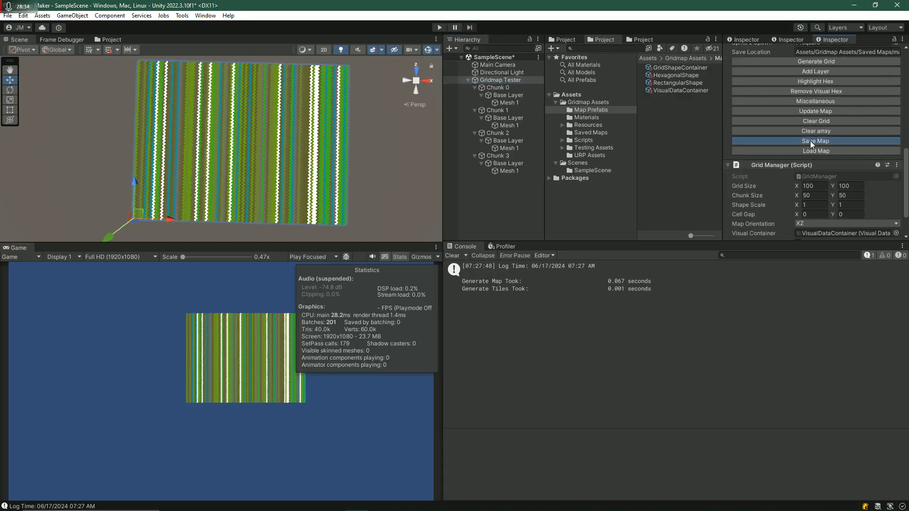
{"action": "left_click", "coordinate": [452, 256]}
{"action": "left_click", "coordinate": [807, 141]}
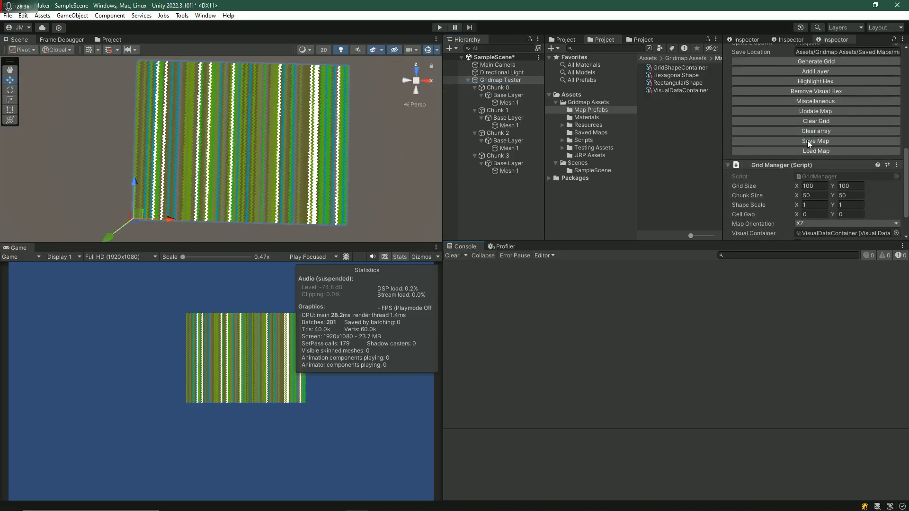
- Clear the grid and generate a new map in place of the saved one
{"action": "left_click", "coordinate": [807, 121]}
{"action": "scroll", "coordinate": [806, 126], "scroll_direction": "up", "scroll_amount": 3}
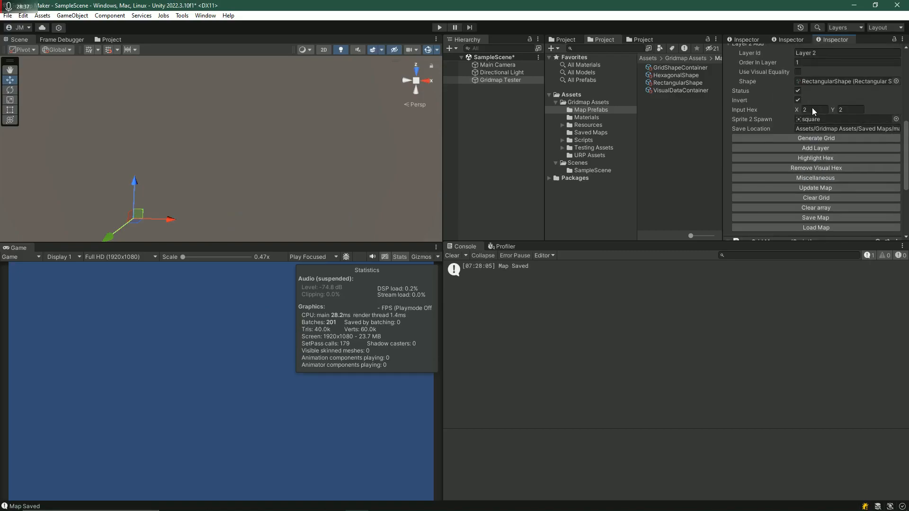
{"action": "left_click", "coordinate": [806, 138]}
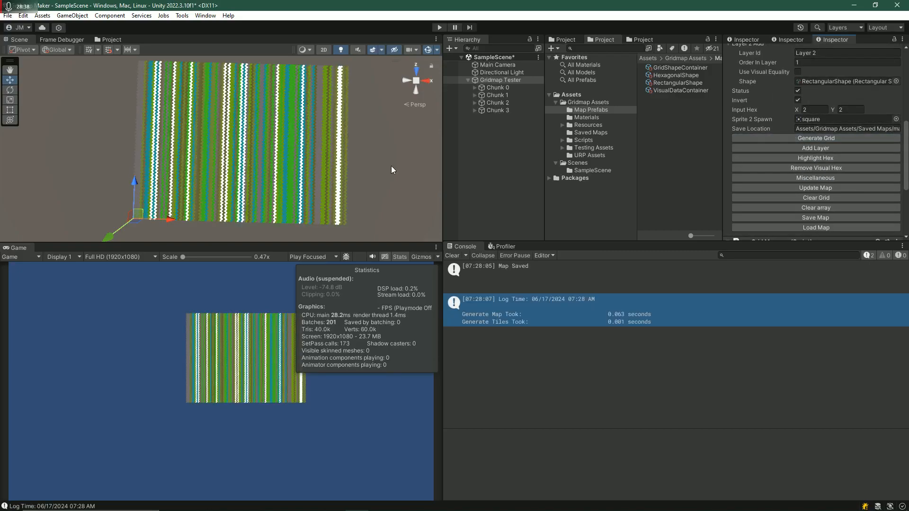
- Load the saved 100 by 100 map with an empty console, inspect it in the scene and clear the log messages
{"action": "left_click", "coordinate": [452, 255]}
{"action": "scroll", "coordinate": [769, 150], "scroll_direction": "down", "scroll_amount": 3}
{"action": "left_click", "coordinate": [795, 126]}
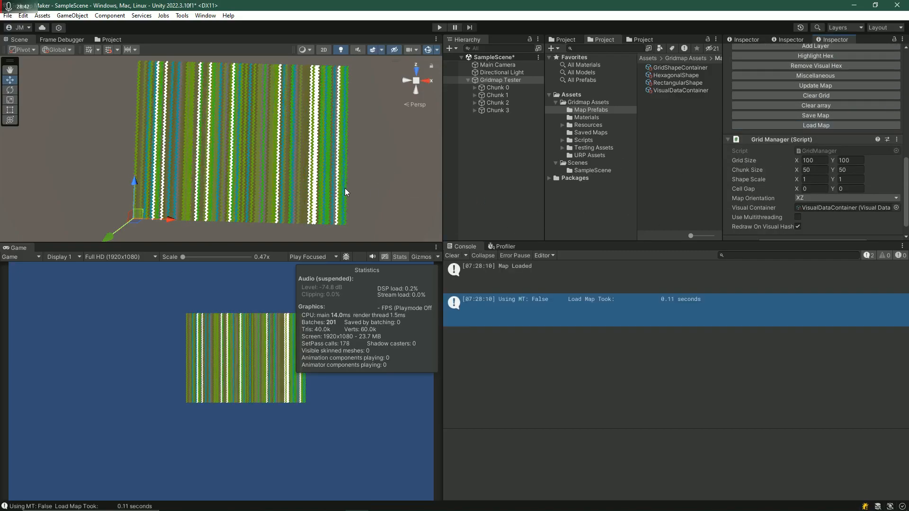
{"action": "mouse_move", "coordinate": [271, 160]}
{"action": "left_mouse_down"}
{"action": "mouse_move", "coordinate": [258, 160]}
{"action": "mouse_move", "coordinate": [262, 107]}
{"action": "mouse_move", "coordinate": [266, 193]}
{"action": "left_mouse_up"}
{"action": "left_click", "coordinate": [459, 251]}
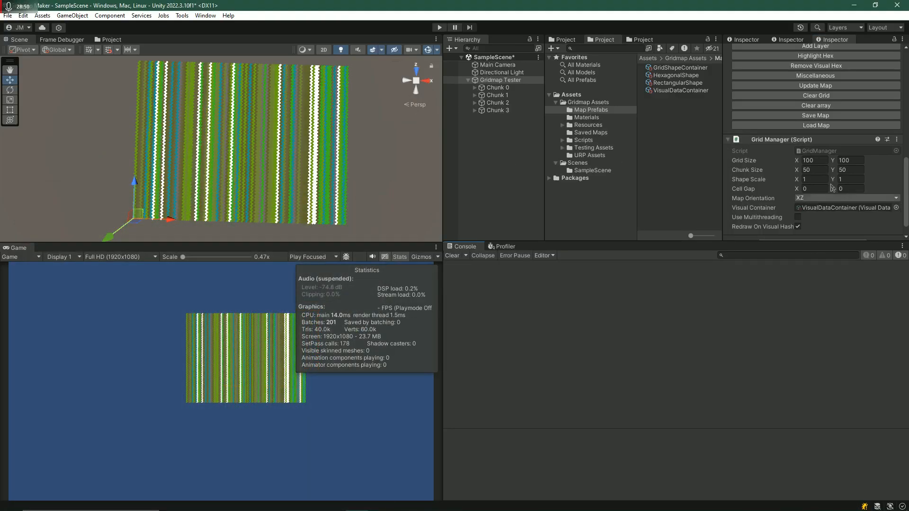
- Set Gridmap Tester's grid size to 1000 by 1000 and generate the grid
{"action": "left_click", "coordinate": [826, 160]}
{"action": "type", "text": "0"}
{"action": "key", "text": "Tab"}
{"action": "scroll", "coordinate": [806, 165], "scroll_direction": "up", "scroll_amount": 5}
{"action": "left_click", "coordinate": [806, 163]}
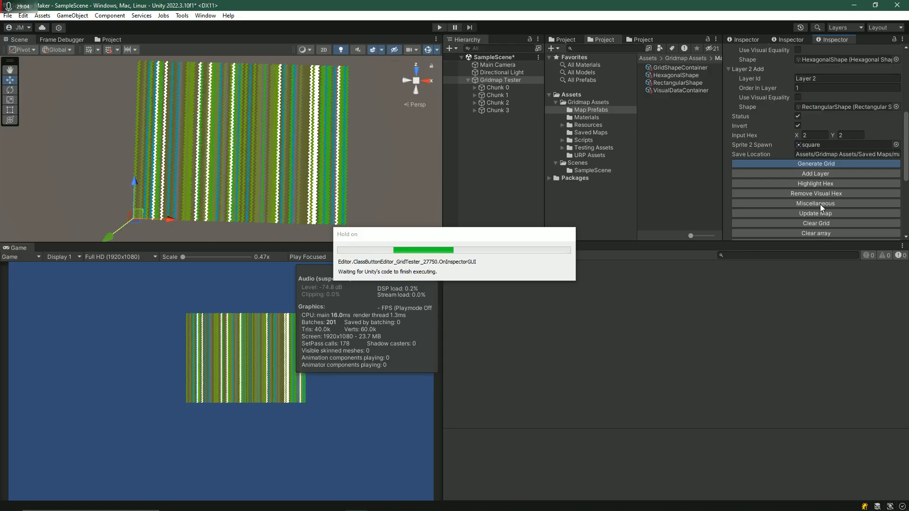
- Enable Use Multithreading in the Grid Manager, then clear and regenerate the 1000 by 1000 grid
{"action": "scroll", "coordinate": [763, 163], "scroll_direction": "down", "scroll_amount": 3}
{"action": "scroll", "coordinate": [764, 166], "scroll_direction": "down", "scroll_amount": 3}
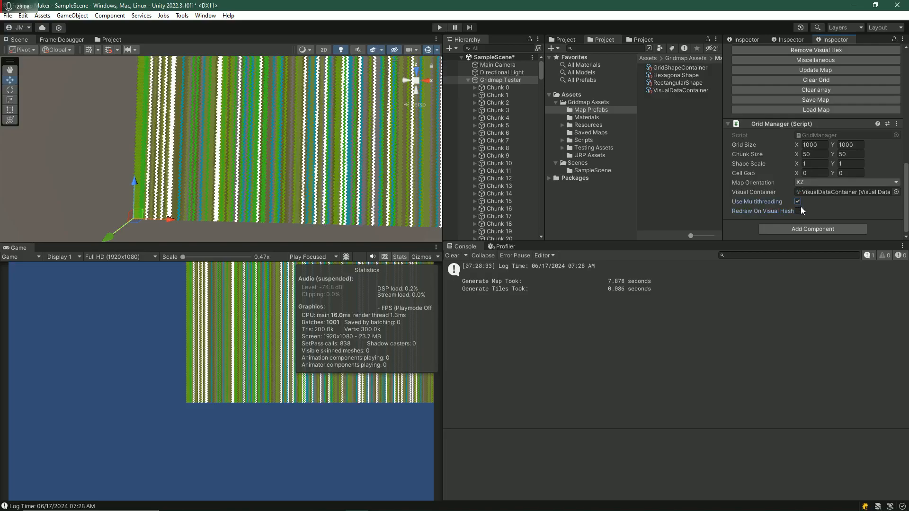
{"action": "scroll", "coordinate": [821, 208], "scroll_direction": "up", "scroll_amount": 3}
{"action": "left_click", "coordinate": [824, 169]}
{"action": "left_click", "coordinate": [815, 157]}
{"action": "left_click", "coordinate": [815, 96]}
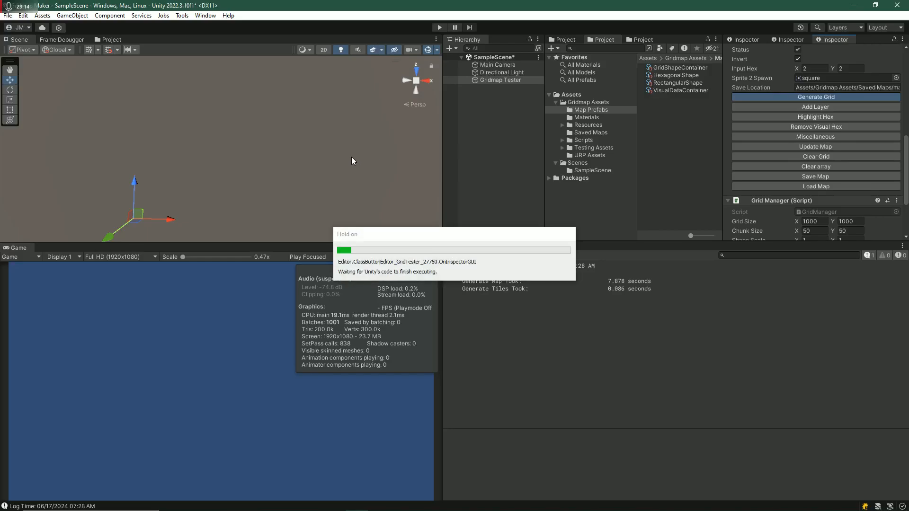
- Frame the entire 1000 by 1000 map in the Scene view and capture a screen snip of it
{"action": "right_click_drag", "start_coordinate": [342, 156], "coordinate": [368, 142]}
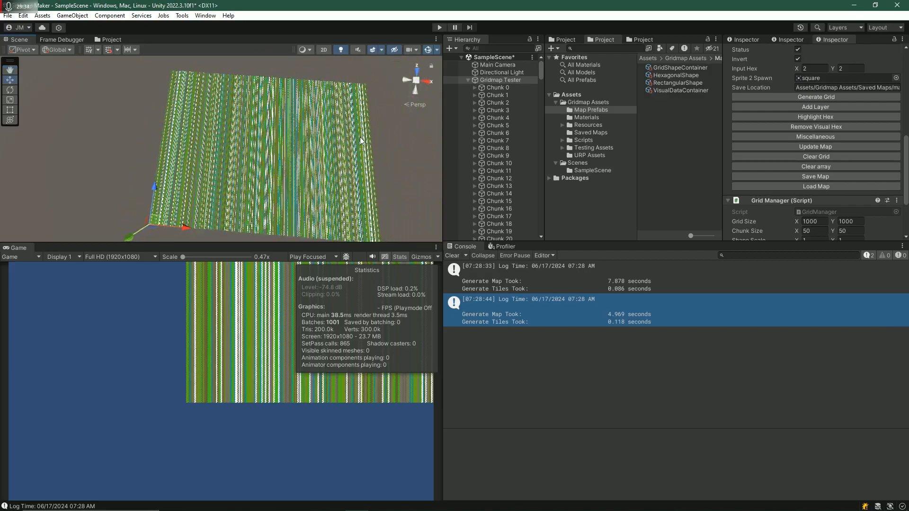
{"action": "key", "text": "super+shift+s"}
{"action": "left_click_drag", "start_coordinate": [149, 61], "coordinate": [436, 247]}
{"action": "left_click", "coordinate": [815, 391]}
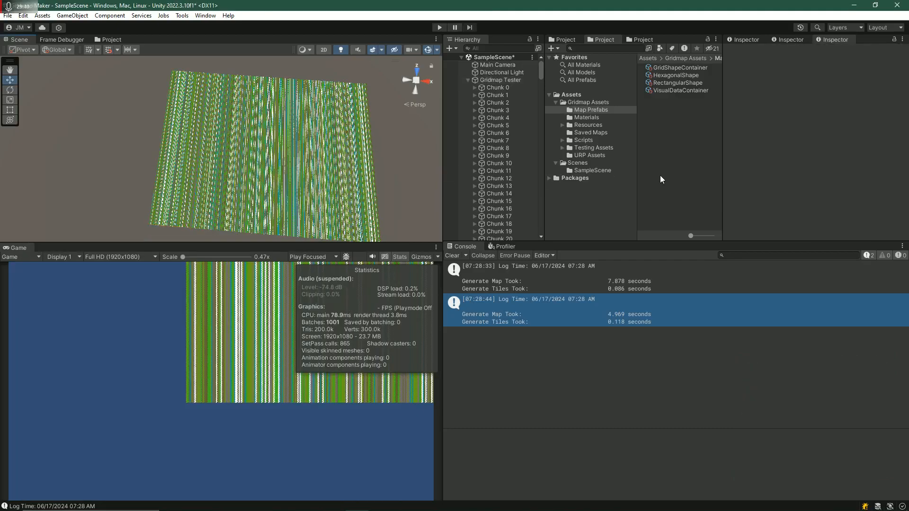
{"action": "left_click", "coordinate": [410, 184]}
- Reselect Gridmap Tester, clear the console and save the 1000 by 1000 map
{"action": "left_click", "coordinate": [483, 81]}
{"action": "scroll", "coordinate": [798, 112], "scroll_direction": "down", "scroll_amount": 10}
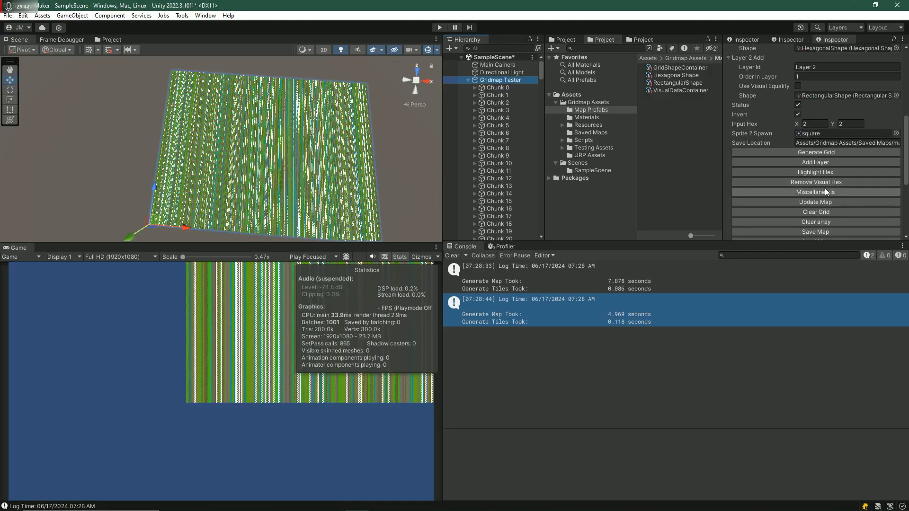
{"action": "left_click", "coordinate": [452, 255]}
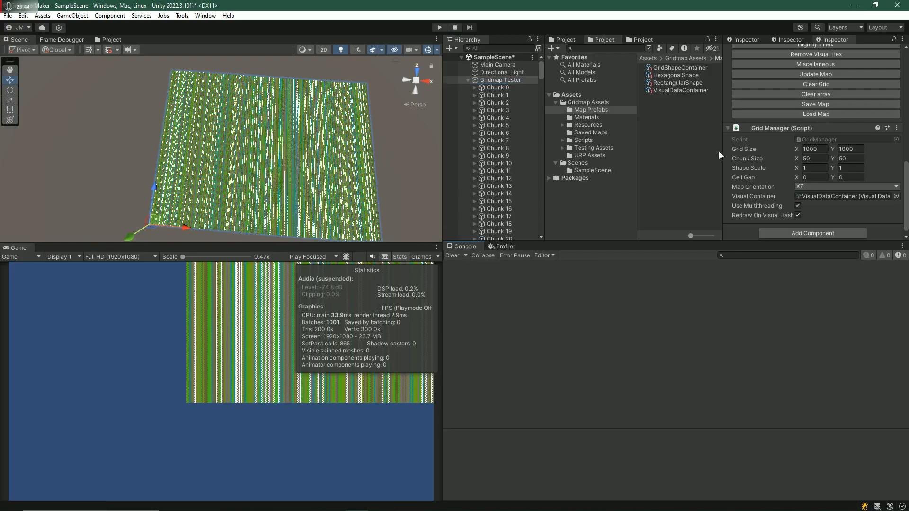
{"action": "left_click", "coordinate": [787, 105]}
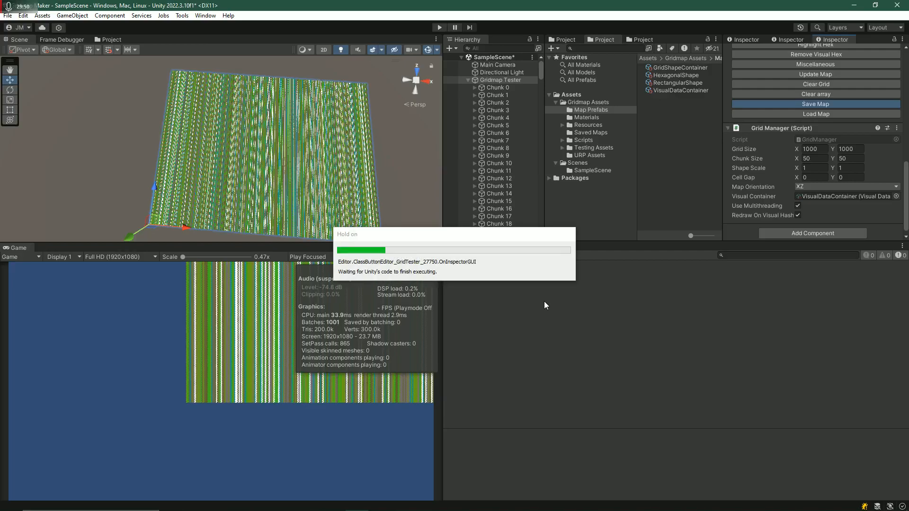
{"action": "left_click_drag", "start_coordinate": [390, 177], "coordinate": [405, 178], "text": "alt"}
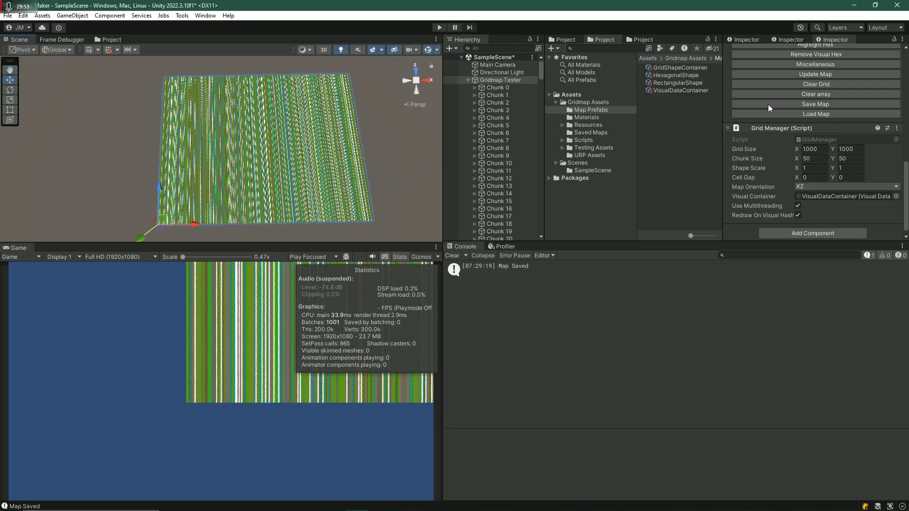
- Clear the saved map from the scene and generate a 10 by 10 grid in its place
{"action": "left_click", "coordinate": [806, 85]}
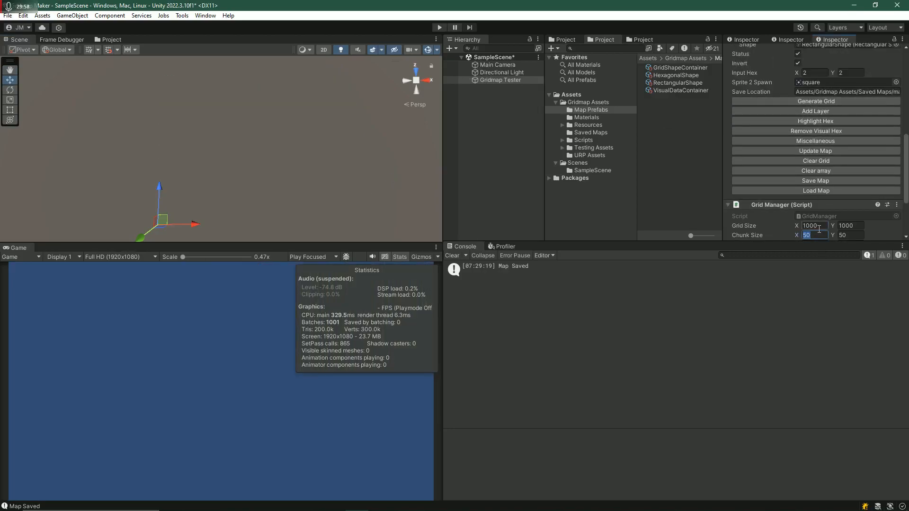
{"action": "type", "text": "10"}
{"action": "key", "text": "Tab"}
{"action": "type", "text": "10"}
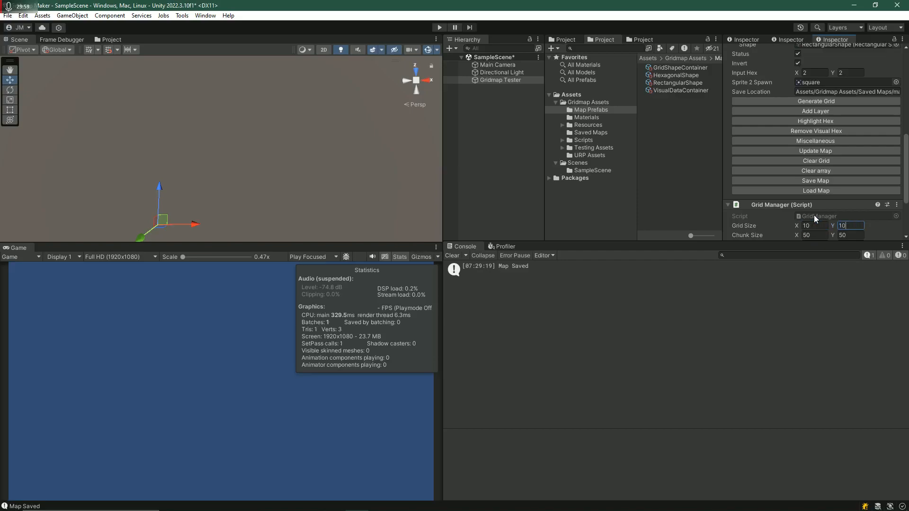
{"action": "left_click", "coordinate": [823, 102]}
{"action": "double_click", "coordinate": [465, 81]}
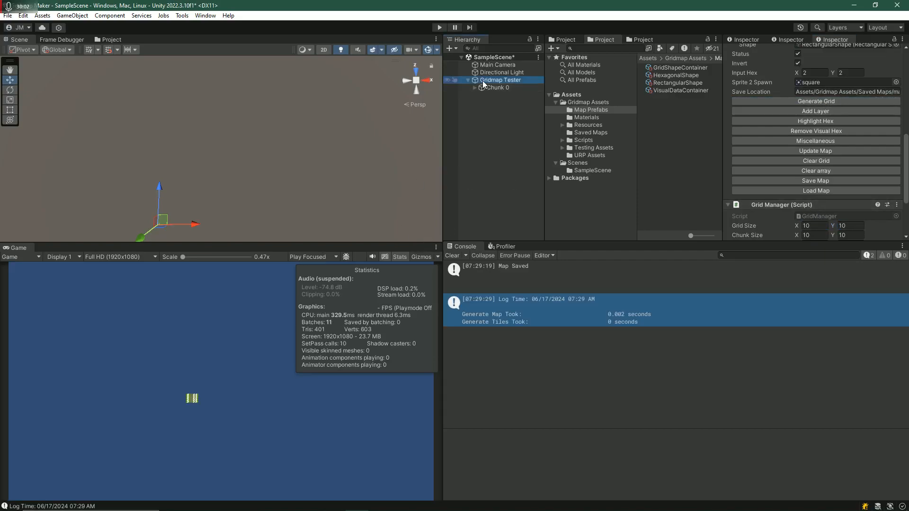
- Load the saved 1000 by 1000 map with a cleared console and compare it with the snip in Snip & Sketch
{"action": "left_click", "coordinate": [452, 255]}
{"action": "left_click", "coordinate": [816, 191]}
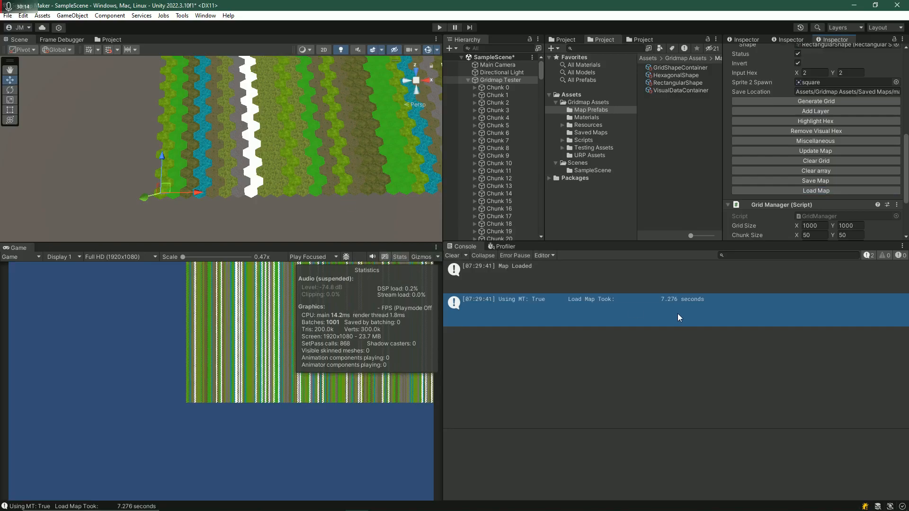
{"action": "mouse_move", "coordinate": [331, 192]}
{"action": "left_mouse_down", "text": "alt"}
{"action": "mouse_move", "coordinate": [332, 166]}
{"action": "mouse_move", "coordinate": [341, 218]}
{"action": "left_mouse_up", "text": "alt"}
{"action": "key", "text": "alt+Tab"}
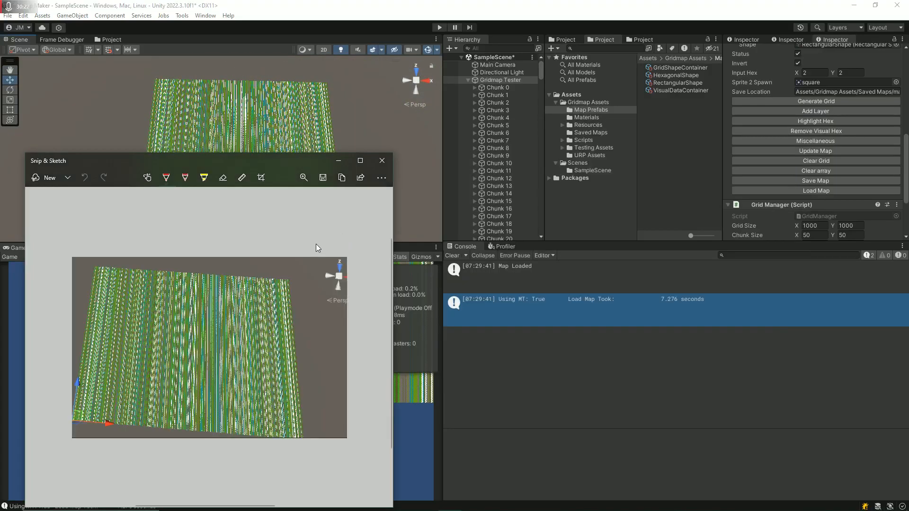
{"action": "left_click_drag", "start_coordinate": [298, 162], "coordinate": [348, 155]}
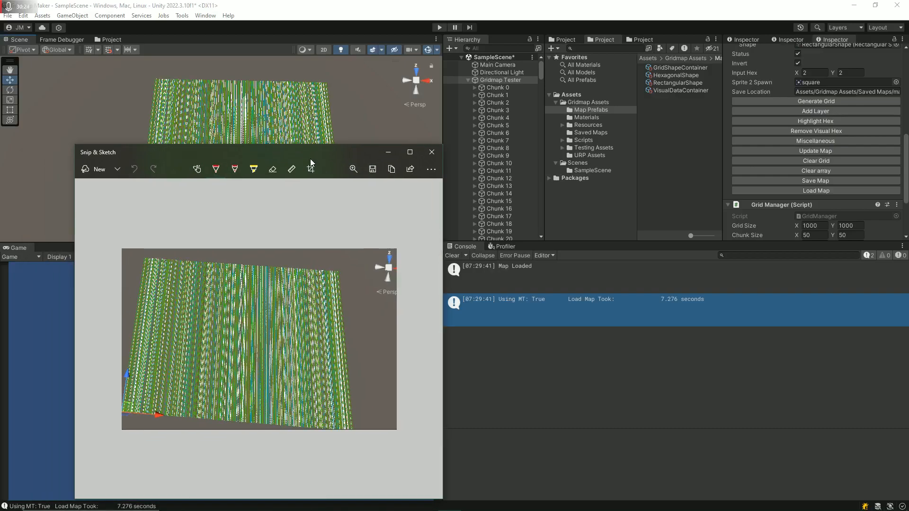
{"action": "left_click", "coordinate": [422, 152]}
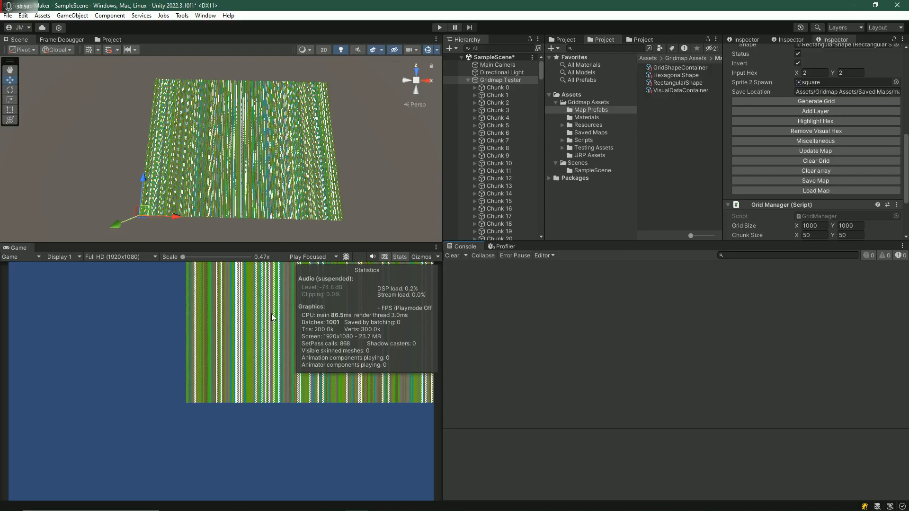
{"action": "scroll", "coordinate": [276, 317], "scroll_direction": "up", "scroll_amount": 10}
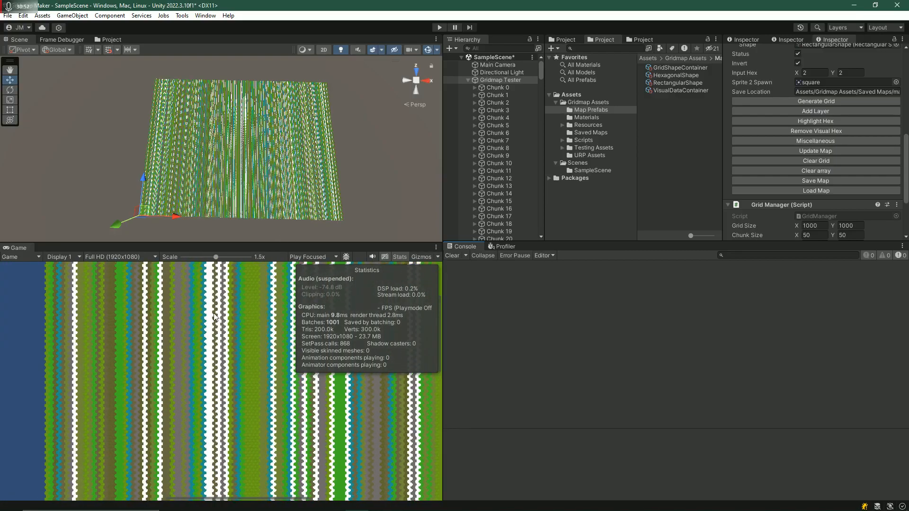
{"action": "left_click_drag", "start_coordinate": [216, 257], "coordinate": [163, 259]}
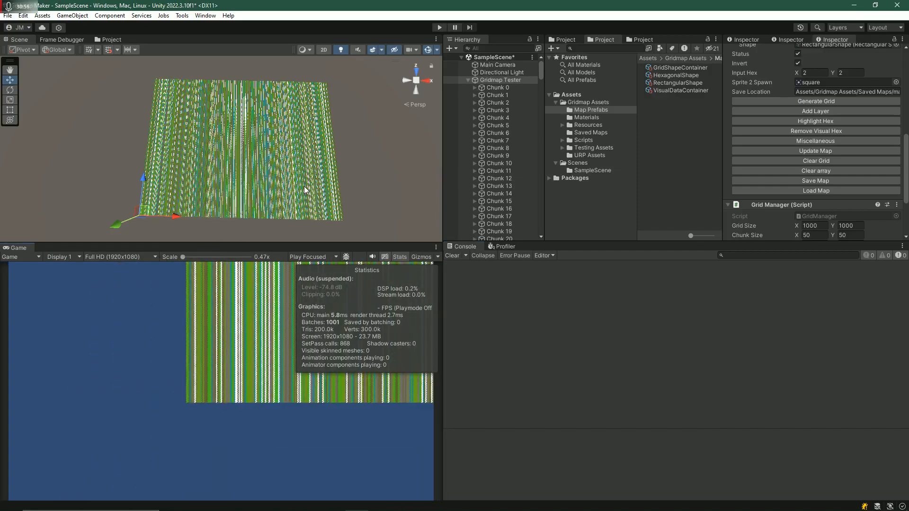
{"action": "right_click_drag", "start_coordinate": [363, 163], "coordinate": [342, 184]}
- Set the grid size back to 100 by 100 and generate the grid again
{"action": "scroll", "coordinate": [863, 207], "scroll_direction": "down", "scroll_amount": 2}
{"action": "left_click", "coordinate": [813, 199]}
{"action": "type", "text": "100"}
{"action": "key", "text": "Tab"}
{"action": "type", "text": "1"}
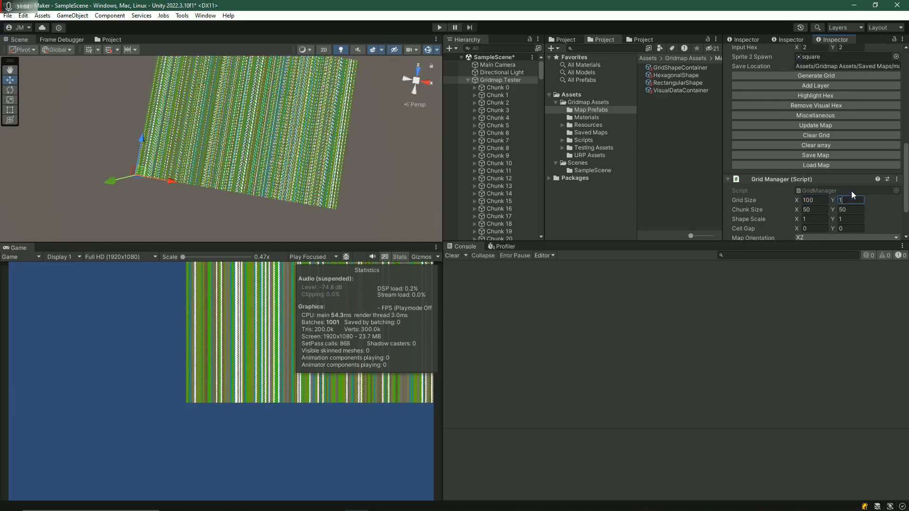
{"action": "left_click", "coordinate": [822, 74]}
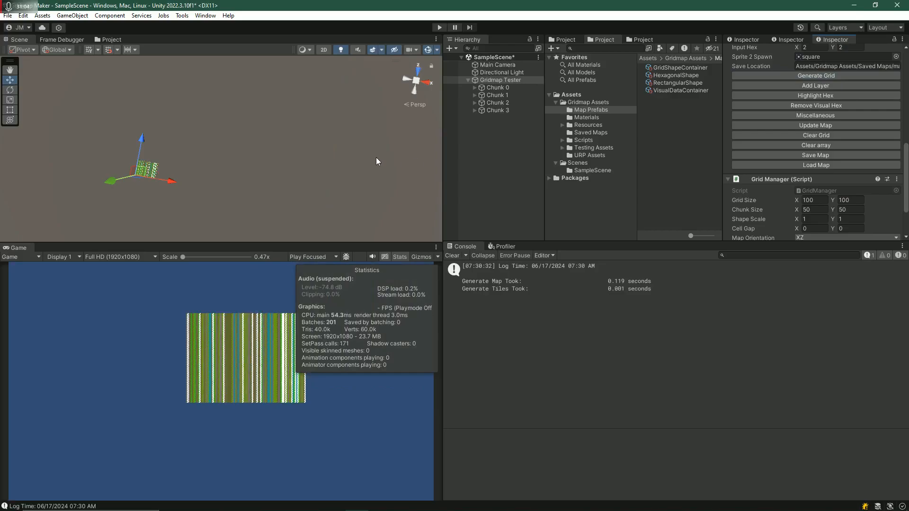
- Focus the Scene view on Gridmap Tester and examine the hexes near the map's origin corner
{"action": "double_click", "coordinate": [468, 79]}
{"action": "mouse_move", "coordinate": [287, 185]}
{"action": "right_mouse_down"}
{"action": "mouse_move", "coordinate": [290, 177]}
{"action": "mouse_move", "coordinate": [303, 180]}
{"action": "right_mouse_up"}
{"action": "key", "text": "s"}
{"action": "key", "text": "w"}
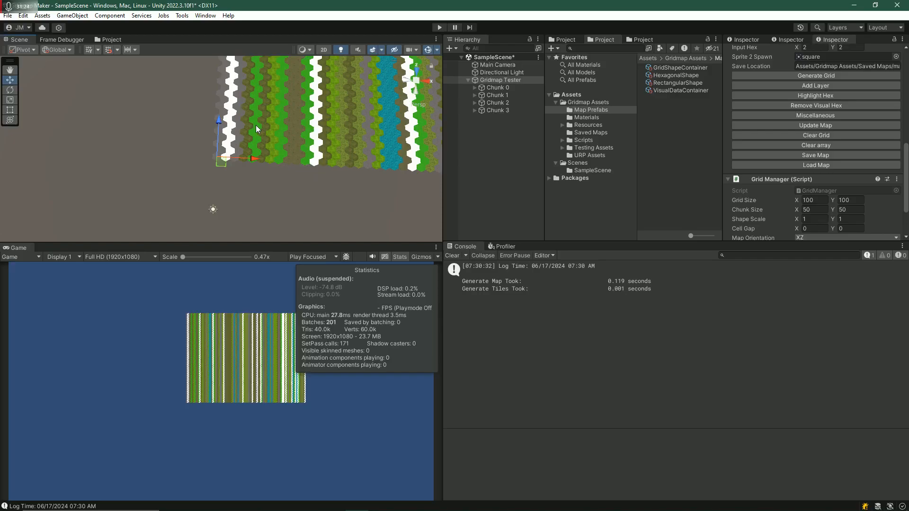
- Examine the textured hex columns up close in the Scene view, finishing with the whole map in view
{"action": "left_click_drag", "start_coordinate": [296, 164], "coordinate": [293, 161], "text": "alt"}
{"action": "scroll", "coordinate": [292, 161], "scroll_direction": "up", "scroll_amount": 6}
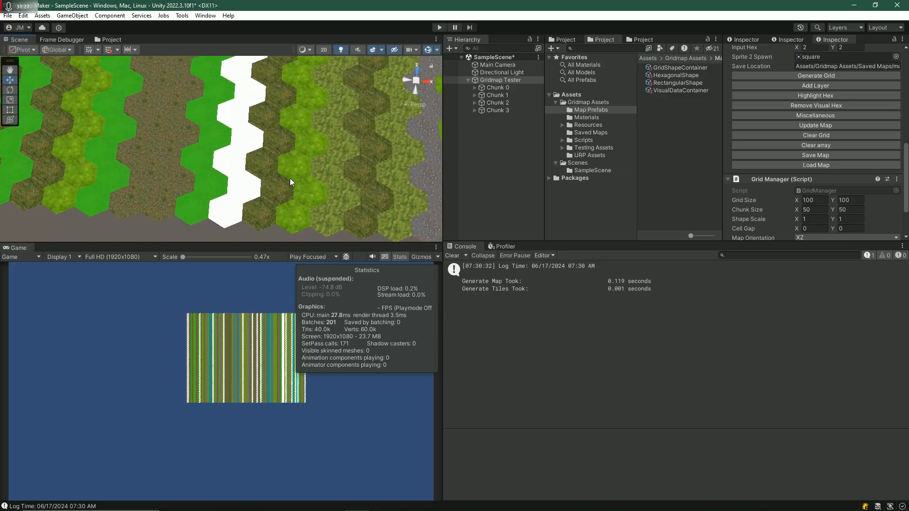
{"action": "scroll", "coordinate": [290, 176], "scroll_direction": "down", "scroll_amount": 5}
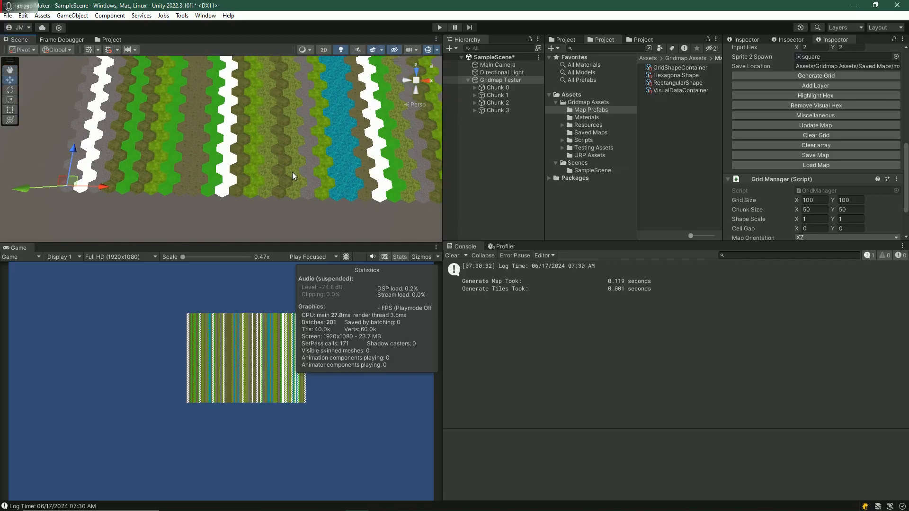
{"action": "scroll", "coordinate": [293, 175], "scroll_direction": "up", "scroll_amount": 5}
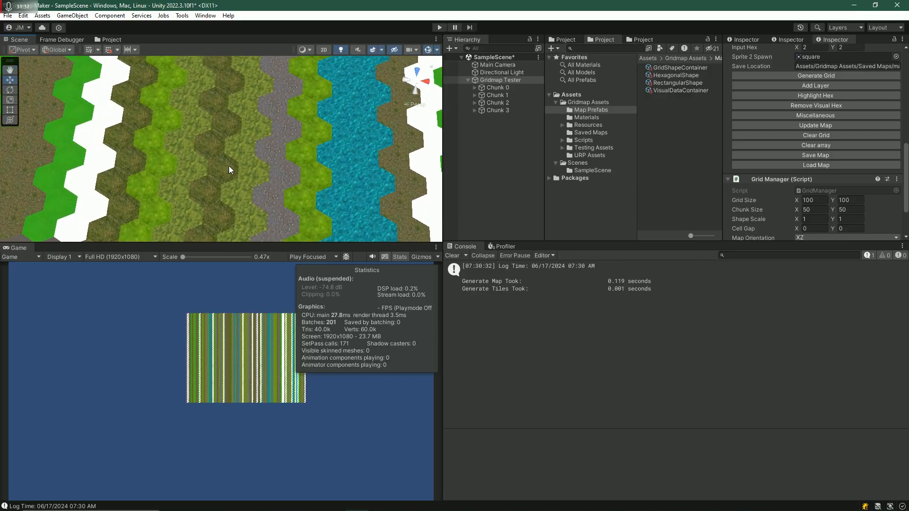
{"action": "left_click_drag", "start_coordinate": [227, 170], "coordinate": [269, 138], "text": "alt"}
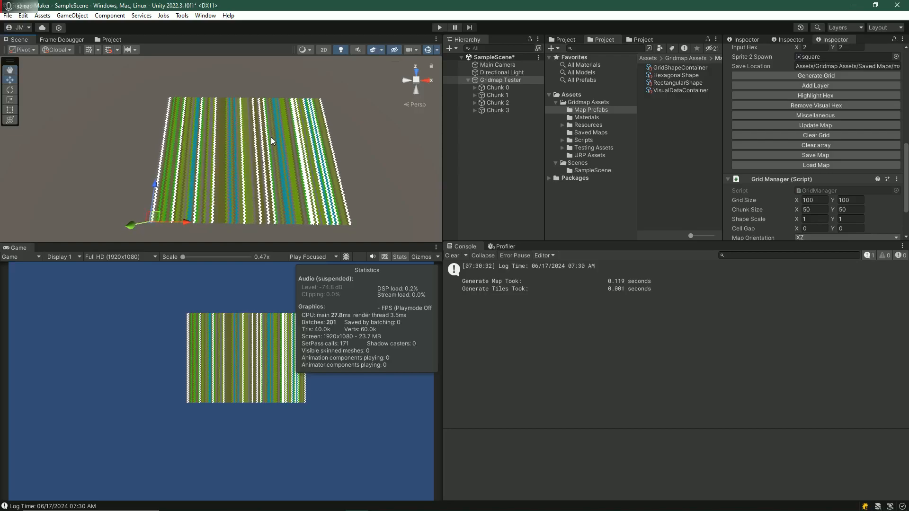
- Open the saved map file from Saved Maps in Visual Studio, look through its rid entries, close it and return to Unity
{"action": "left_click", "coordinate": [587, 123]}
{"action": "left_click", "coordinate": [590, 106]}
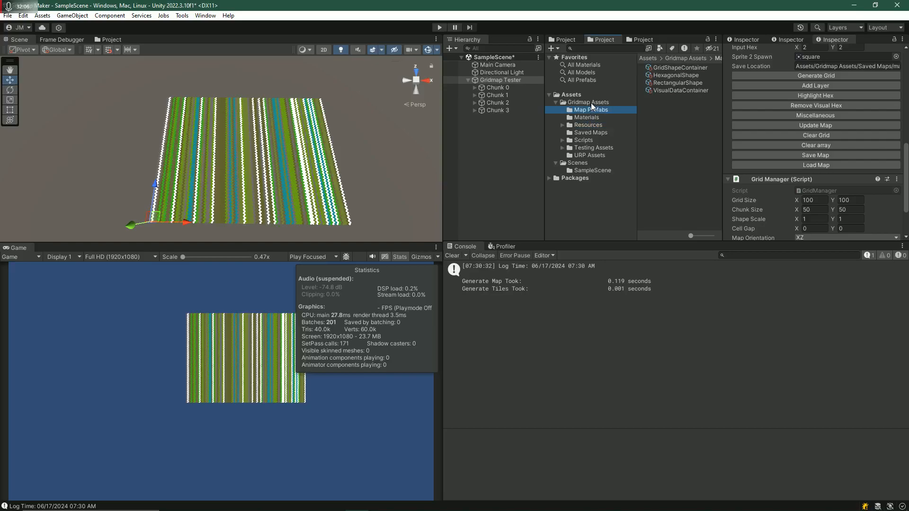
{"action": "left_click", "coordinate": [588, 117]}
{"action": "left_click", "coordinate": [587, 124]}
{"action": "left_click", "coordinate": [589, 130]}
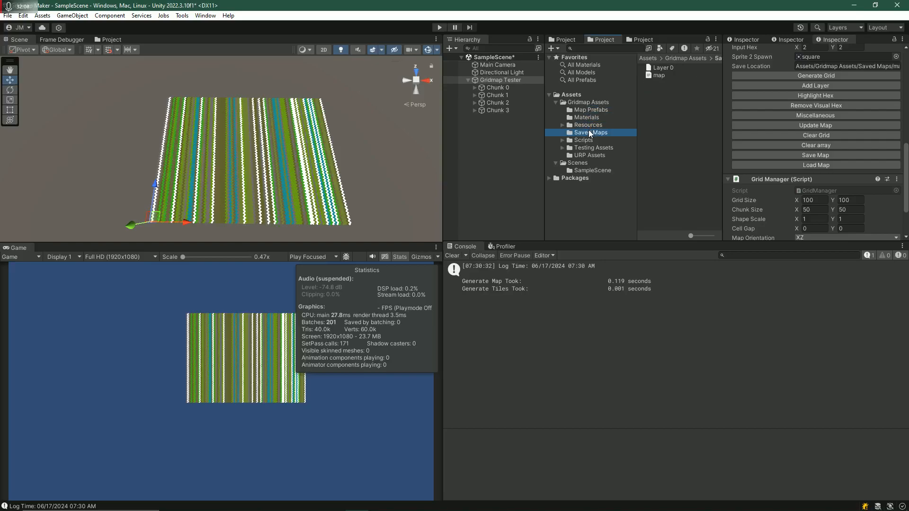
{"action": "left_click", "coordinate": [651, 76]}
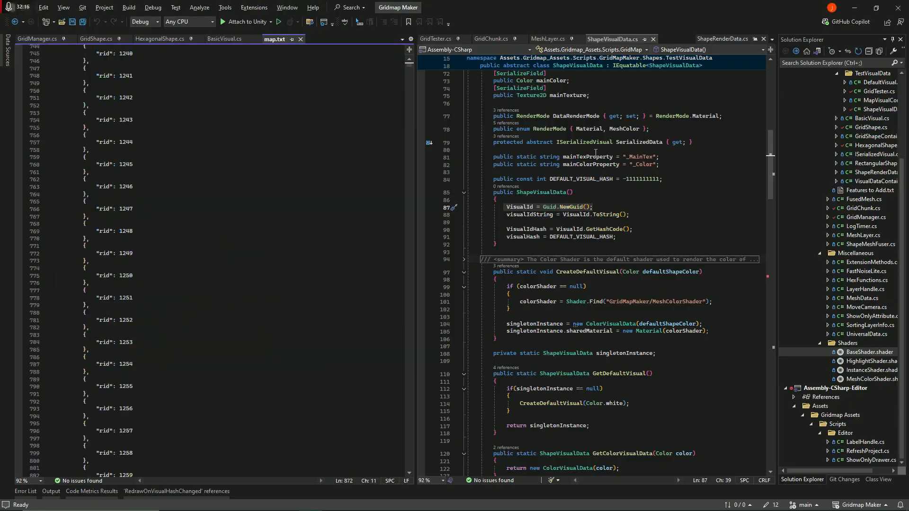
{"action": "left_click", "coordinate": [394, 223]}
{"action": "scroll", "coordinate": [394, 199], "scroll_direction": "down", "scroll_amount": 5}
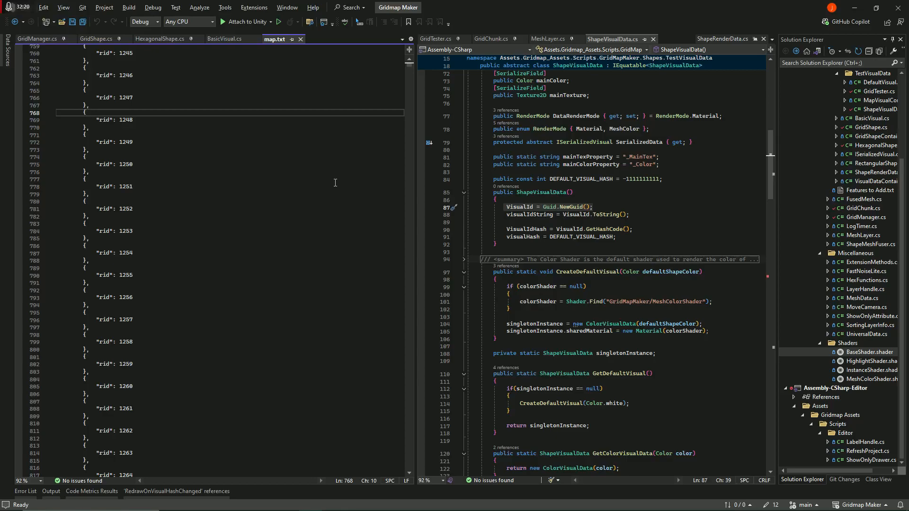
{"action": "left_click", "coordinate": [300, 40]}
{"action": "key", "text": "alt+Tab"}
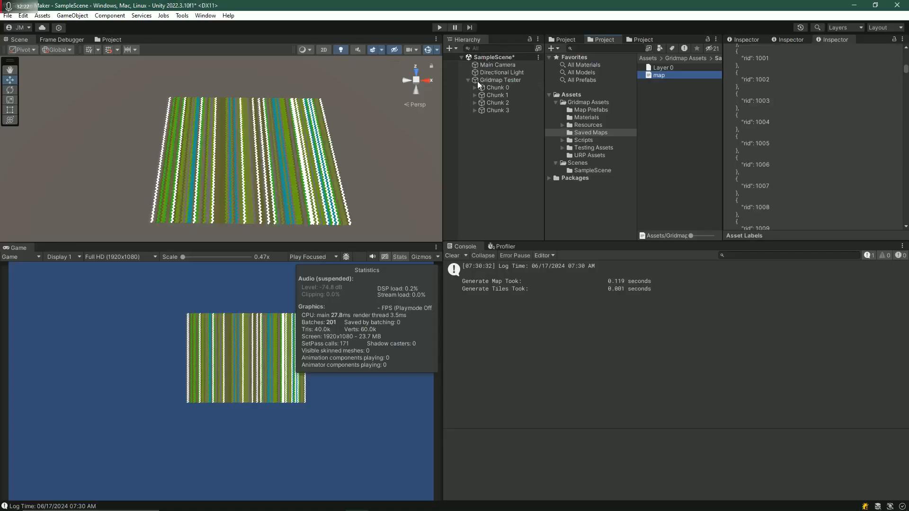
- Inspect the VisualDataContainer asset in Map Prefabs, reviewing its map objects, grid shapes and matching GUIDs
{"action": "left_click", "coordinate": [592, 110]}
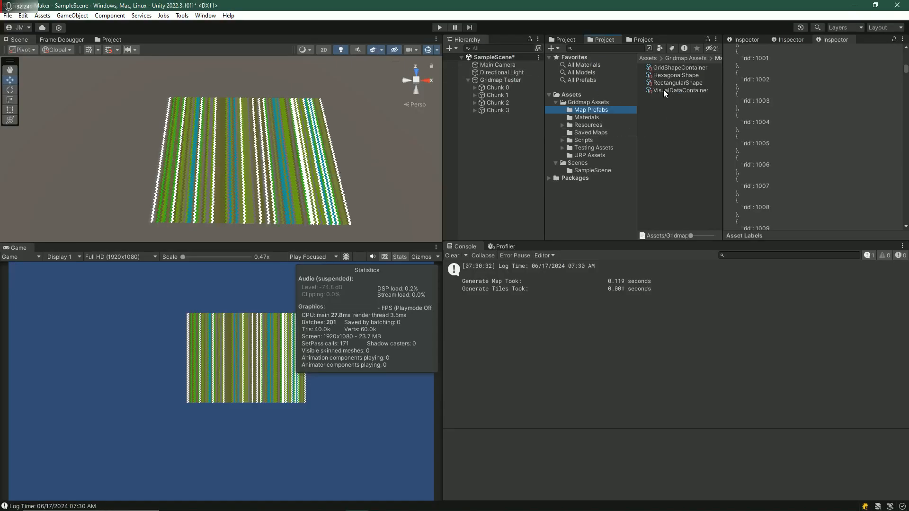
{"action": "left_click", "coordinate": [669, 89]}
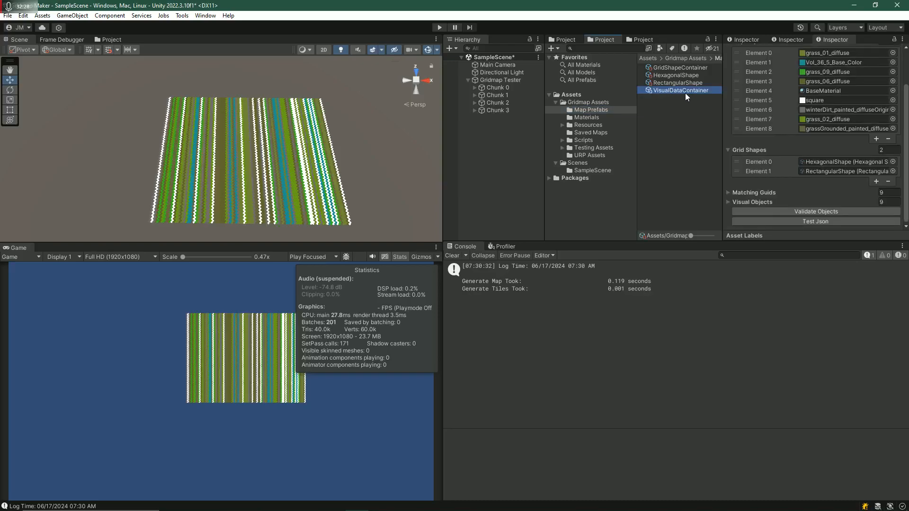
{"action": "scroll", "coordinate": [859, 166], "scroll_direction": "up", "scroll_amount": 3}
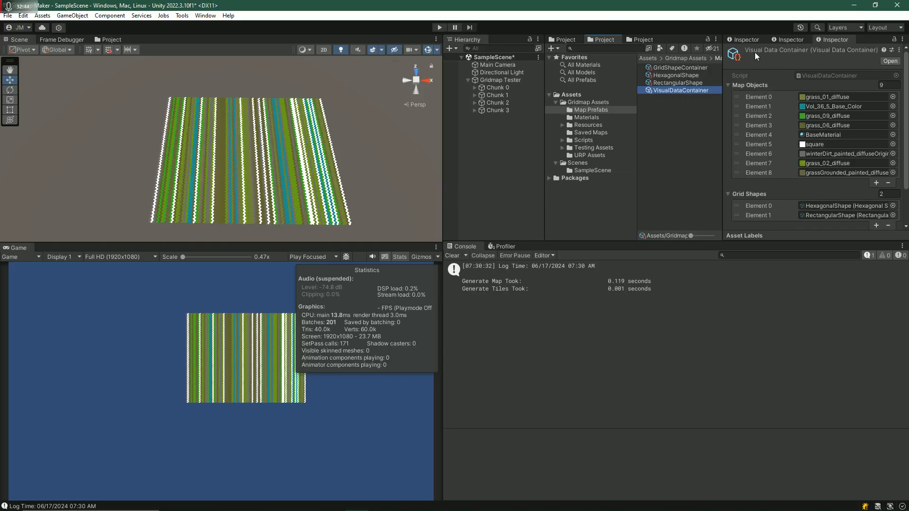
{"action": "scroll", "coordinate": [841, 132], "scroll_direction": "down", "scroll_amount": 3}
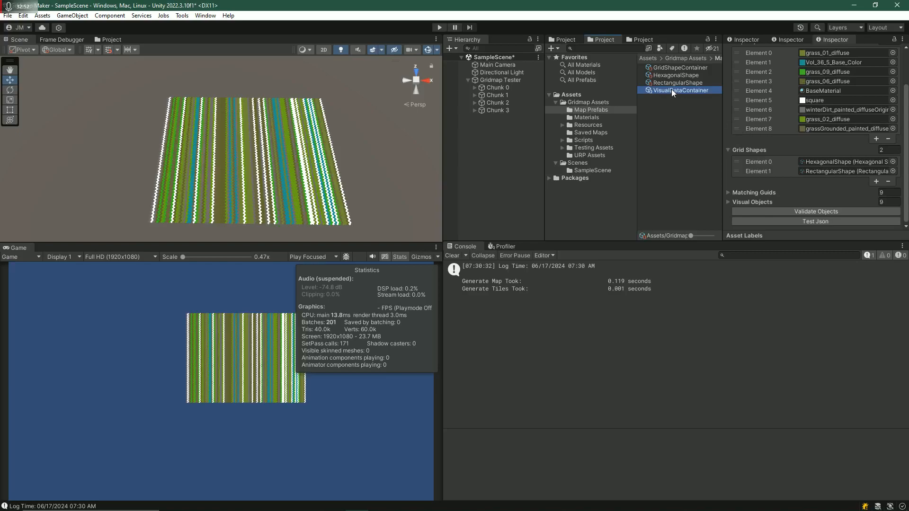
{"action": "key", "text": "alt+Tab"}
{"action": "key", "text": "alt+Tab"}
- Inspect the contents of the map text asset in the Saved Maps folder
{"action": "left_click", "coordinate": [590, 118]}
{"action": "left_click", "coordinate": [593, 132]}
{"action": "left_click", "coordinate": [658, 75]}
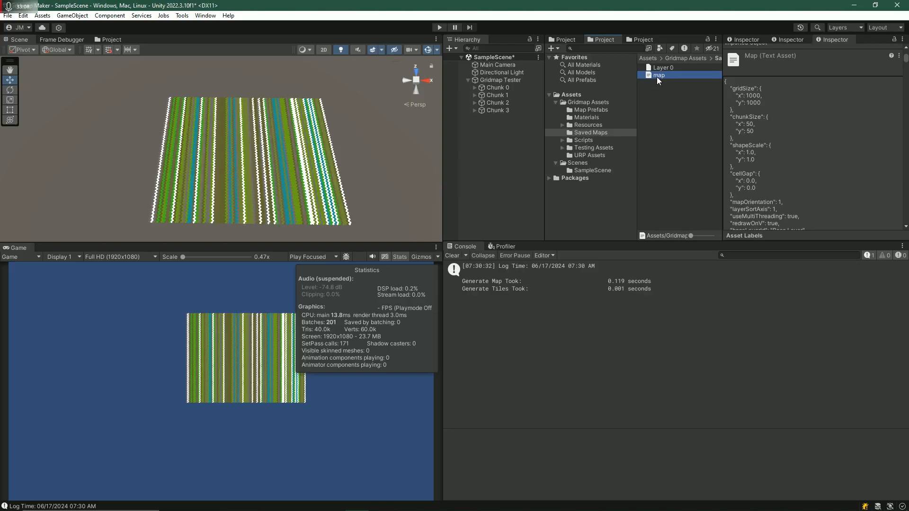
- Review the VisualDataContainer asset again and the Grid Manager settings of Gridmap Tester that reference it
{"action": "left_click", "coordinate": [594, 110]}
{"action": "left_click", "coordinate": [667, 90]}
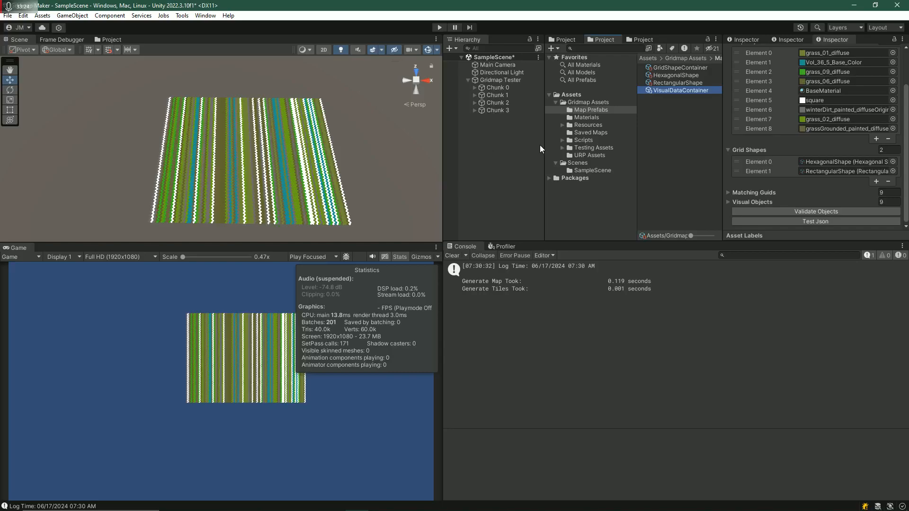
{"action": "left_click", "coordinate": [500, 80]}
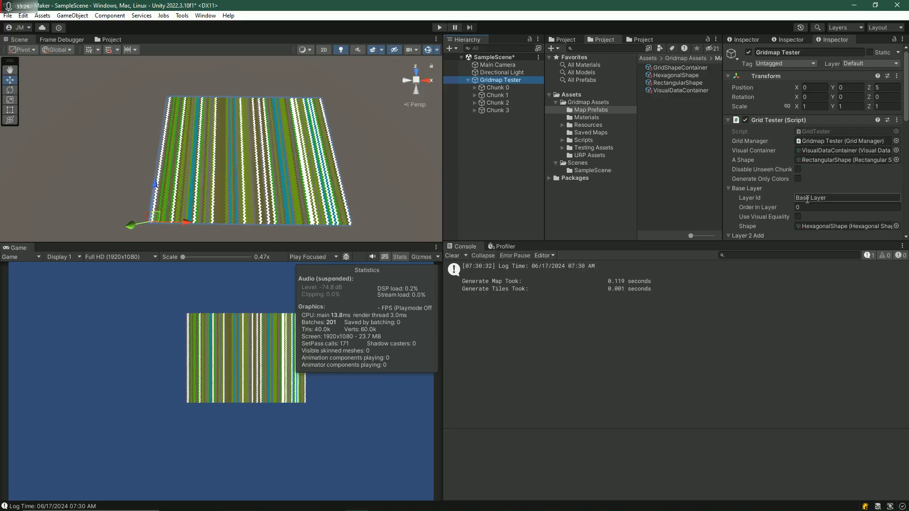
{"action": "scroll", "coordinate": [851, 209], "scroll_direction": "down", "scroll_amount": 10}
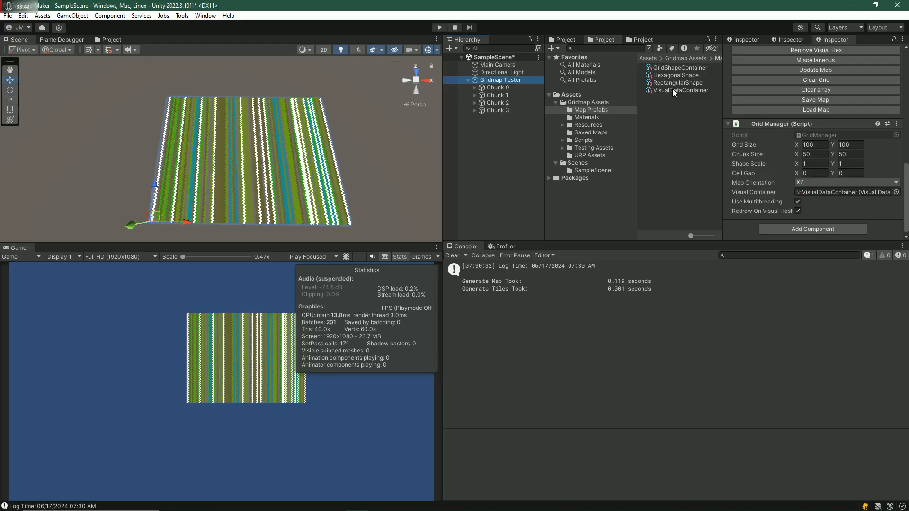
- Switch to Visual Studio and examine the BasicVisual constructor's material, texture and mainColor assignments
{"action": "key", "text": "alt+Tab"}
{"action": "scroll", "coordinate": [135, 218], "scroll_direction": "up", "scroll_amount": 5}
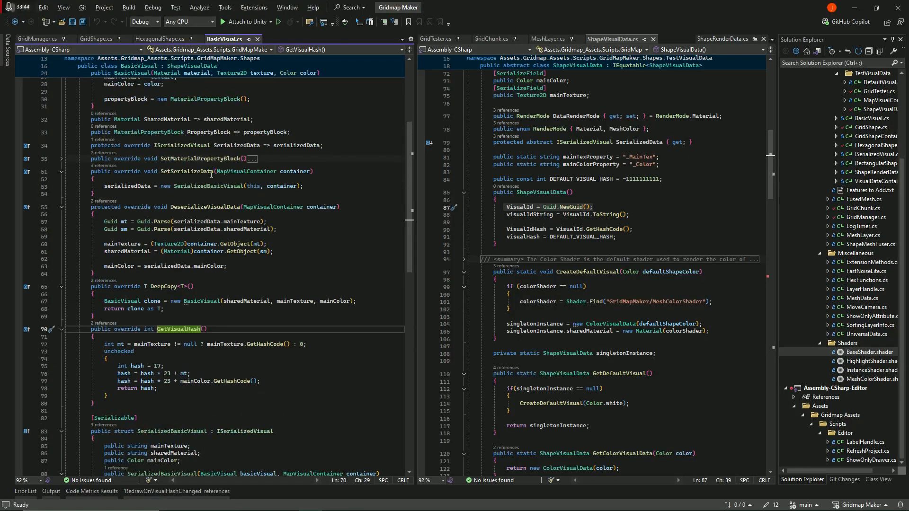
{"action": "scroll", "coordinate": [134, 218], "scroll_direction": "up", "scroll_amount": 6}
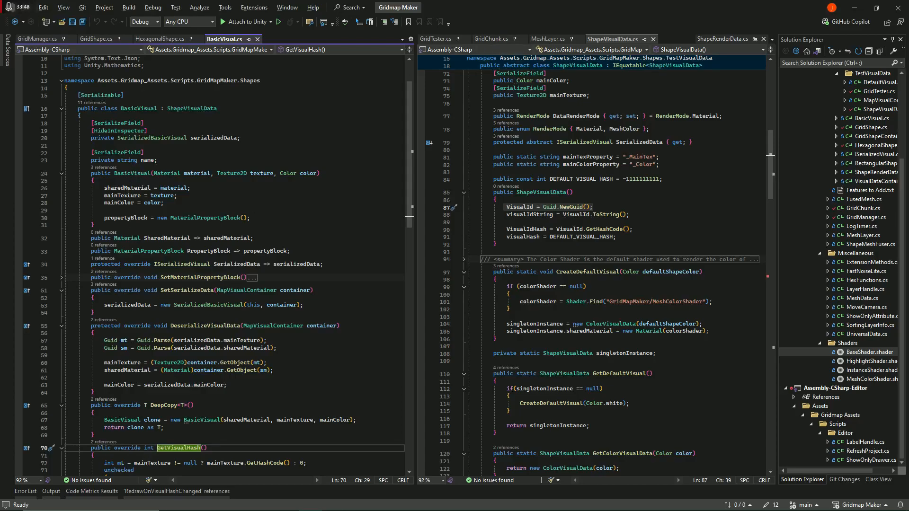
{"action": "left_click", "coordinate": [114, 202]}
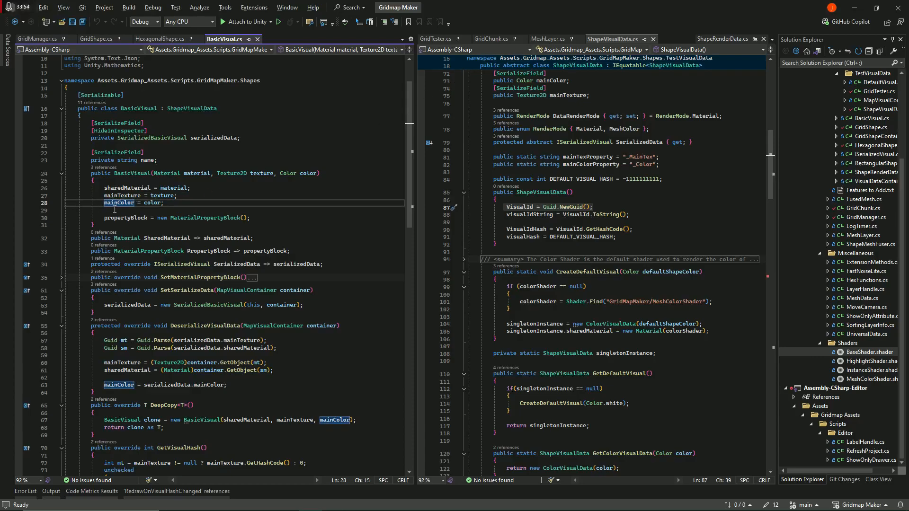
- Remove the DeleteShape() call from the Miscellaneous() method in GridTester.cs
{"action": "left_click", "coordinate": [447, 39]}
{"action": "scroll", "coordinate": [494, 290], "scroll_direction": "down", "scroll_amount": 5}
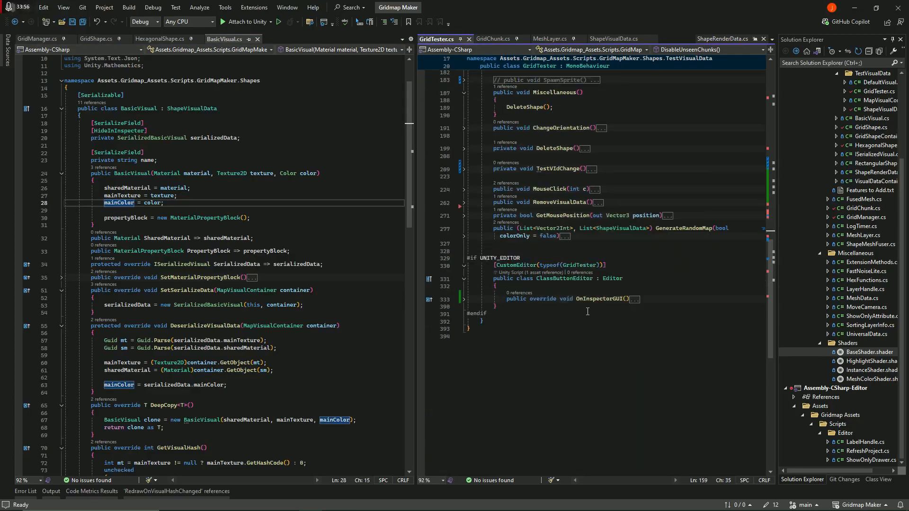
{"action": "scroll", "coordinate": [494, 290], "scroll_direction": "up", "scroll_amount": 3}
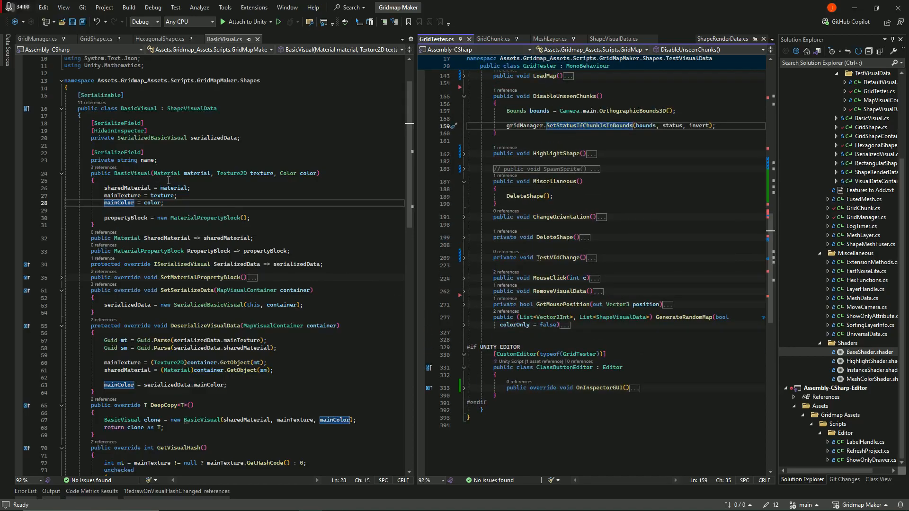
{"action": "scroll", "coordinate": [694, 292], "scroll_direction": "up", "scroll_amount": 7}
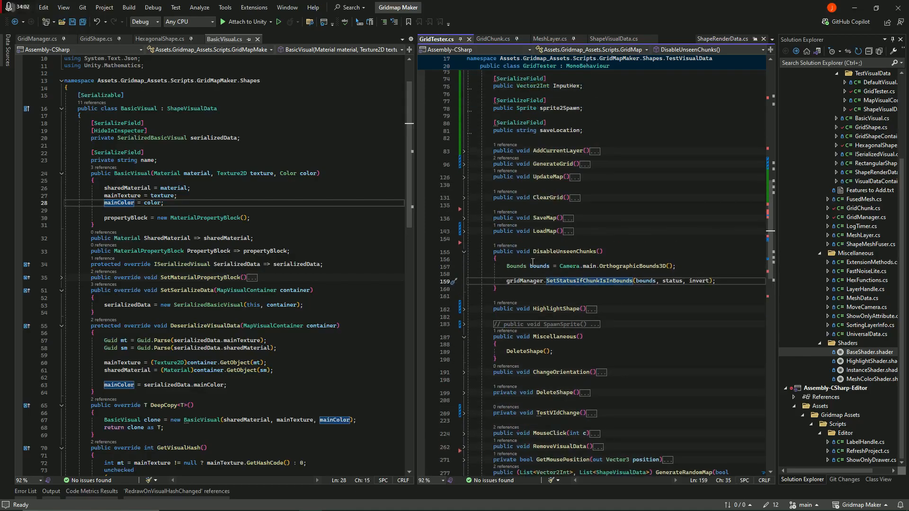
{"action": "scroll", "coordinate": [586, 314], "scroll_direction": "down", "scroll_amount": 4}
{"action": "left_click_drag", "start_coordinate": [503, 263], "coordinate": [615, 259]}
{"action": "key", "text": "Delete"}
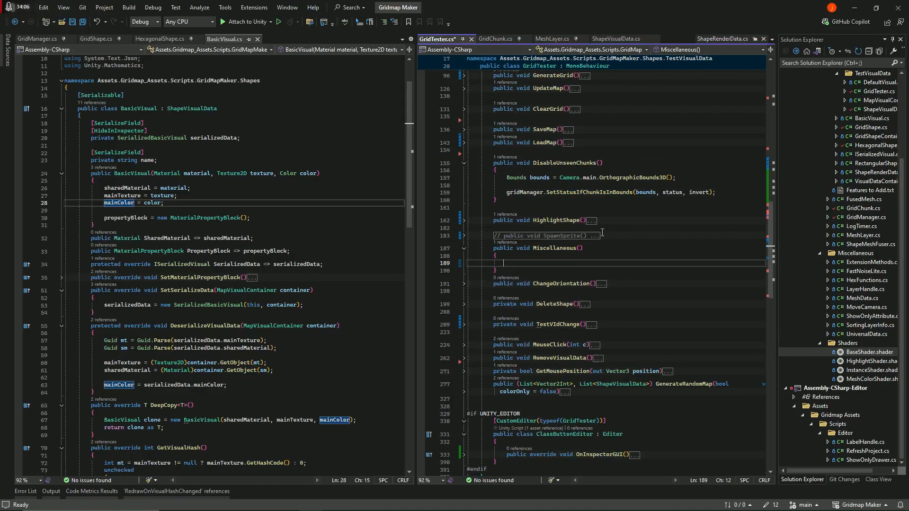
- In Miscellaneous(), declare ShapeVisualData data = gridManager.GetVisualData(InputHex, baseLayer.LayerId);
{"action": "type", "text": "Shap[e"}
{"action": "key", "text": "BackSpace"}
{"action": "key", "text": "BackSpace"}
{"action": "type", "text": "eVisualData data ="}
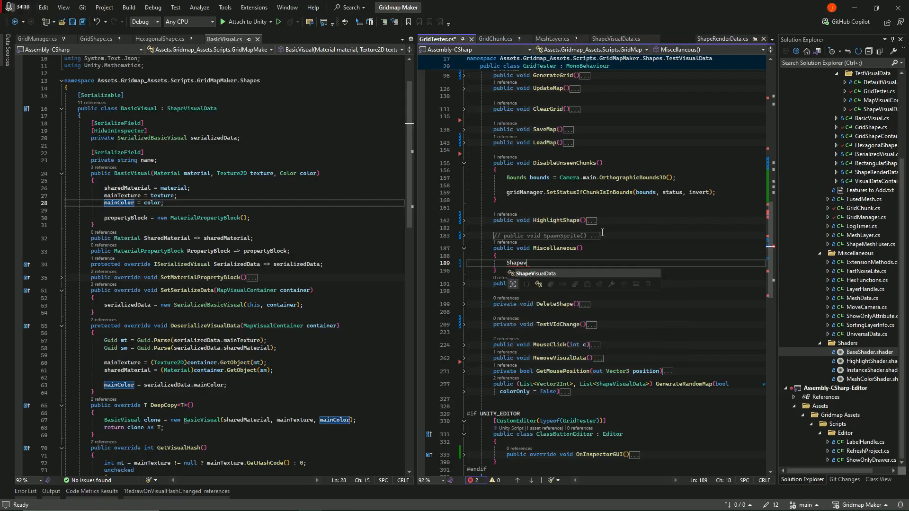
{"action": "type", "text": " gridManager.get"}
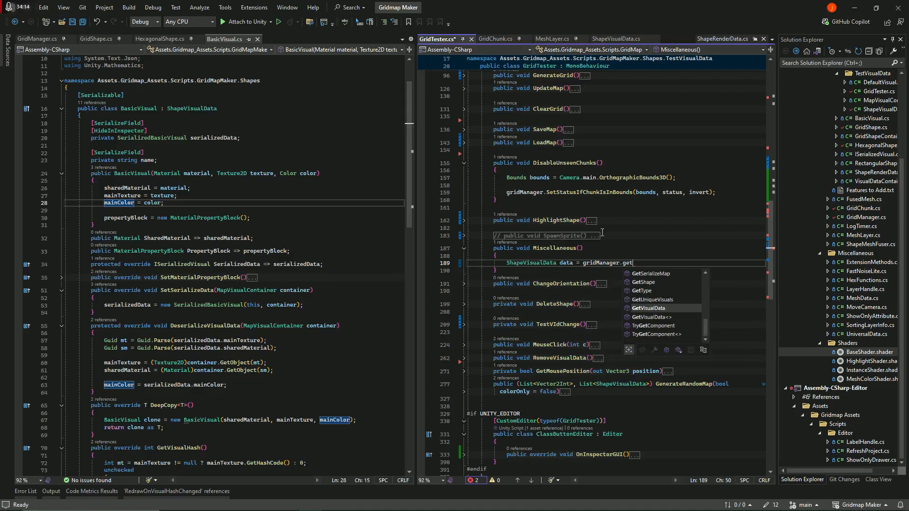
{"action": "key", "text": "BackSpace"}
{"action": "type", "text": "vi"}
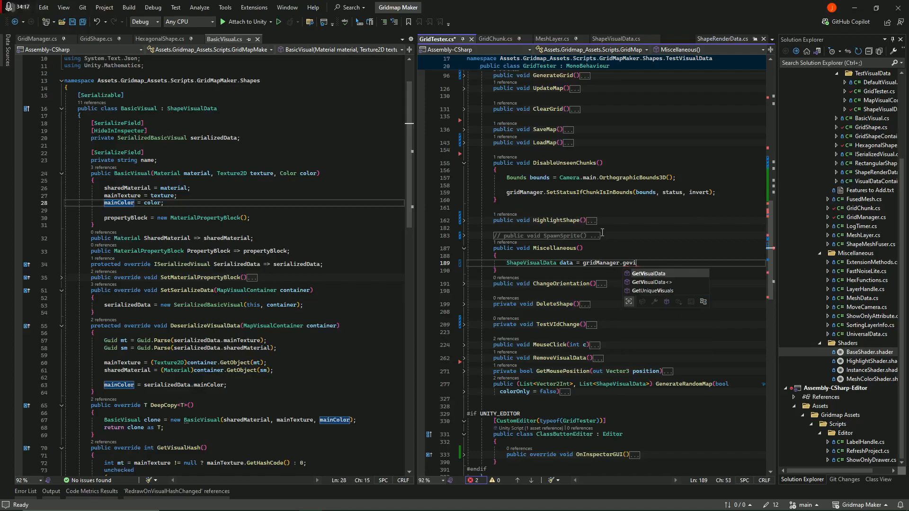
{"action": "key", "text": "BackSpace"}
{"action": "type", "text": "tvis"}
{"action": "key", "text": "Tab"}
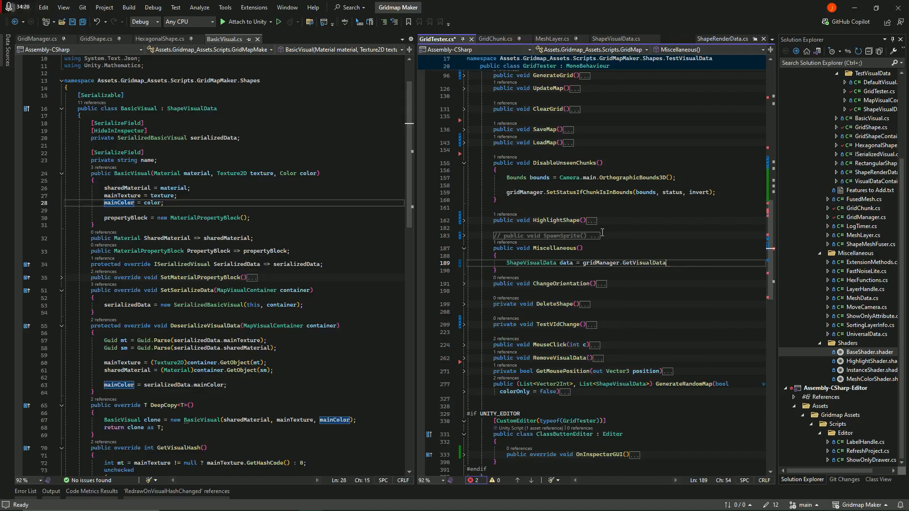
{"action": "type", "text": "("}
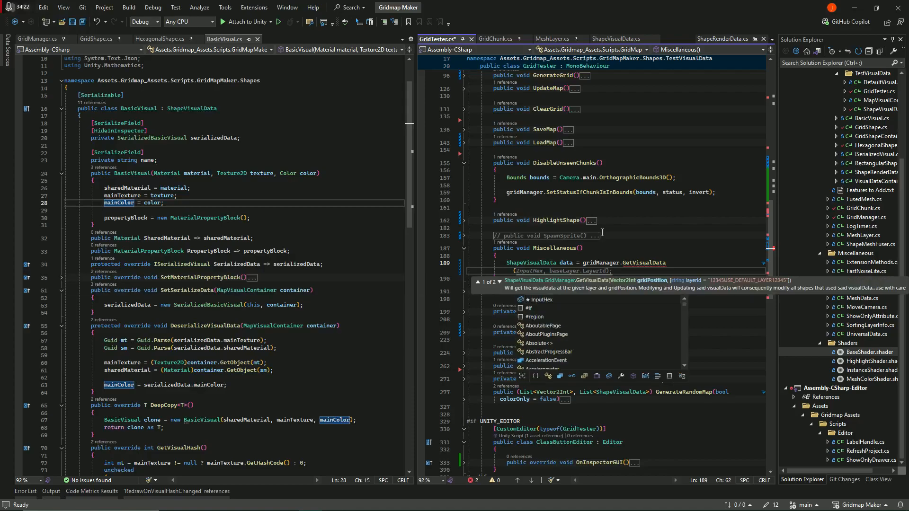
{"action": "key", "text": "Tab"}
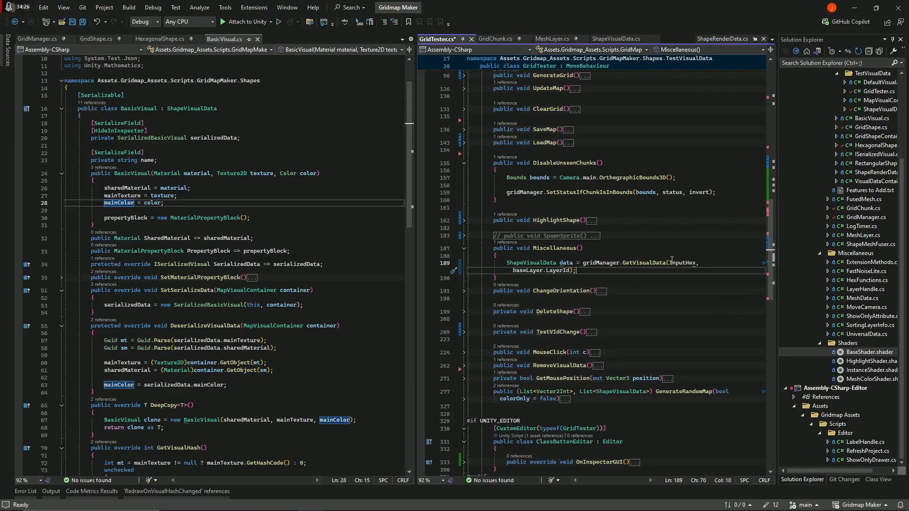
- Below the data declaration, add data.mainTexture = visualContainer.GetRandomObject<Texture2D>();
{"action": "key", "text": "Return"}
{"action": "key", "text": "Return"}
{"action": "type", "text": "data."}
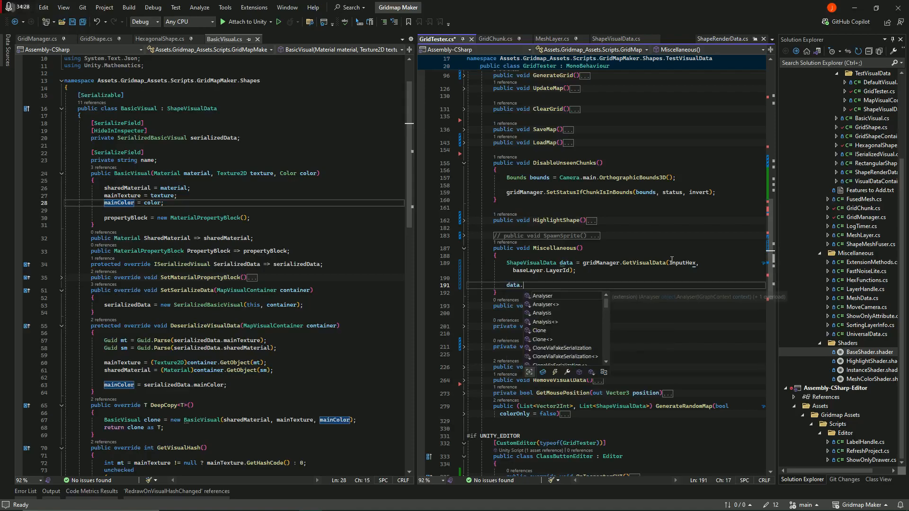
{"action": "type", "text": "tex"}
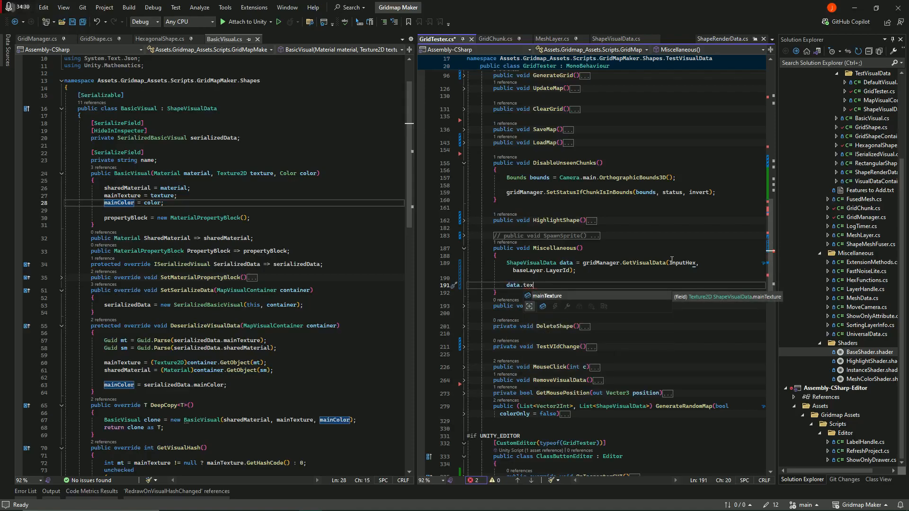
{"action": "key", "text": "Tab"}
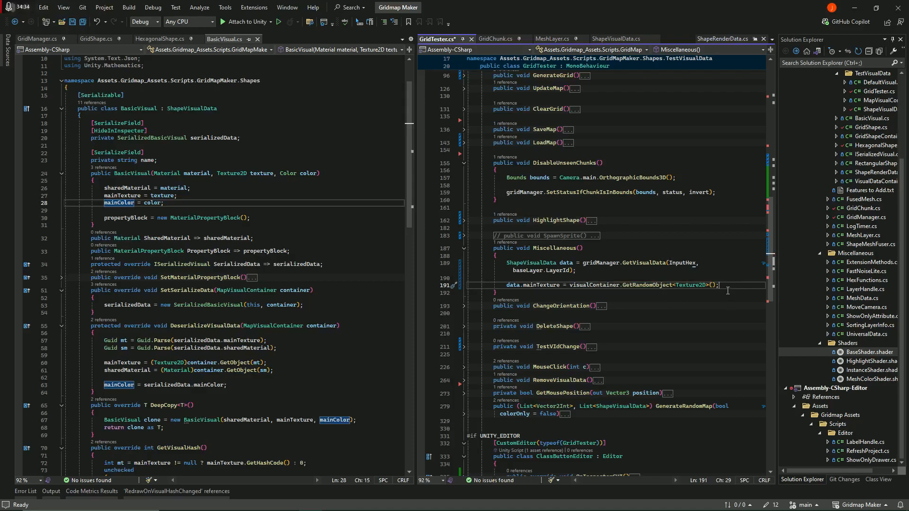
- Add a data.ValidateVisualHash(); call after the texture assignment in Miscellaneous()
{"action": "key", "text": "Return"}
{"action": "key", "text": "Return"}
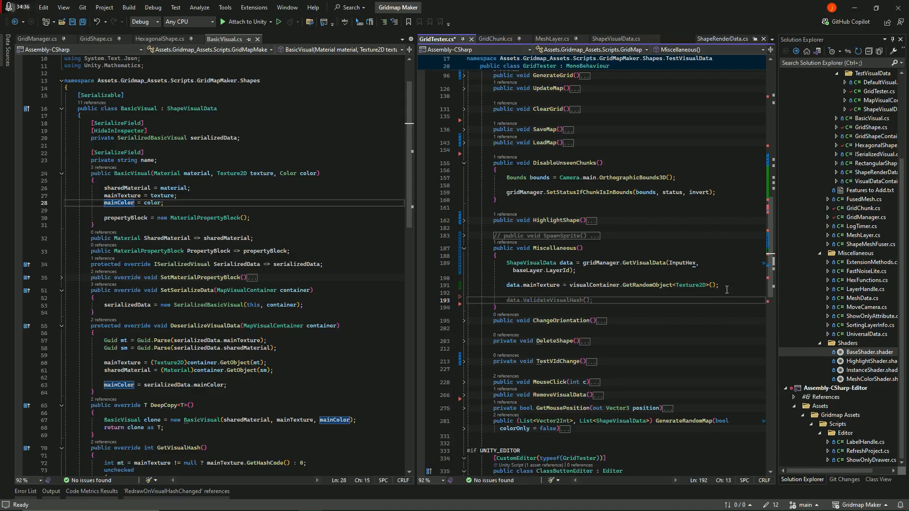
{"action": "key", "text": "Tab"}
{"action": "left_click", "coordinate": [550, 301]}
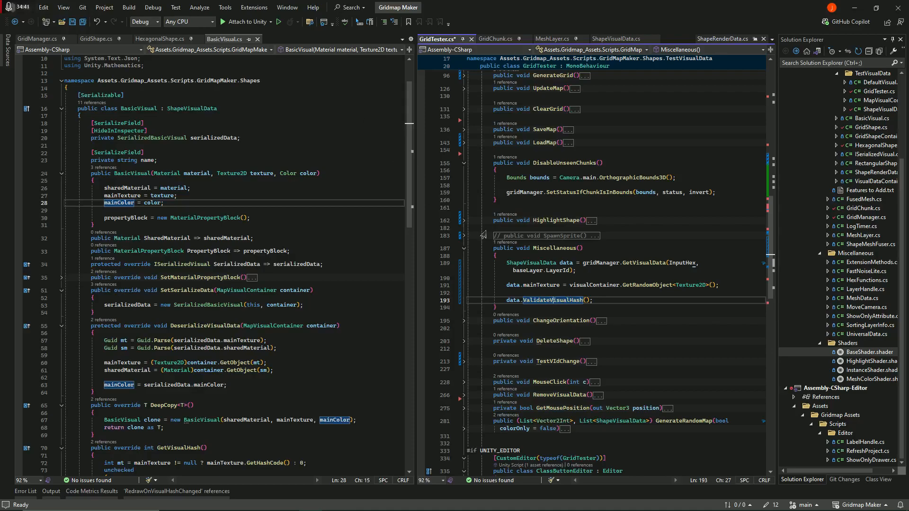
- Save the edited GridTester.cs script and switch to the Unity editor
{"action": "double_click", "coordinate": [478, 7]}
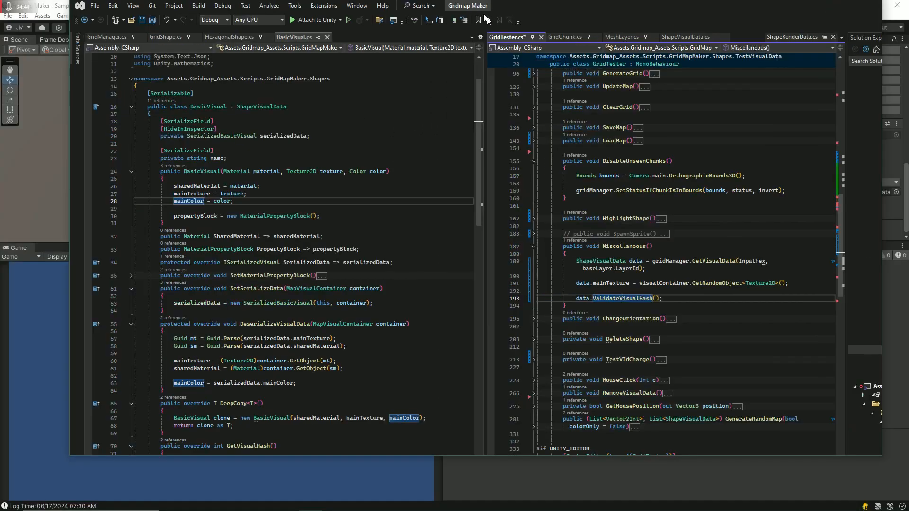
{"action": "left_click", "coordinate": [110, 20]}
{"action": "left_click", "coordinate": [128, 155]}
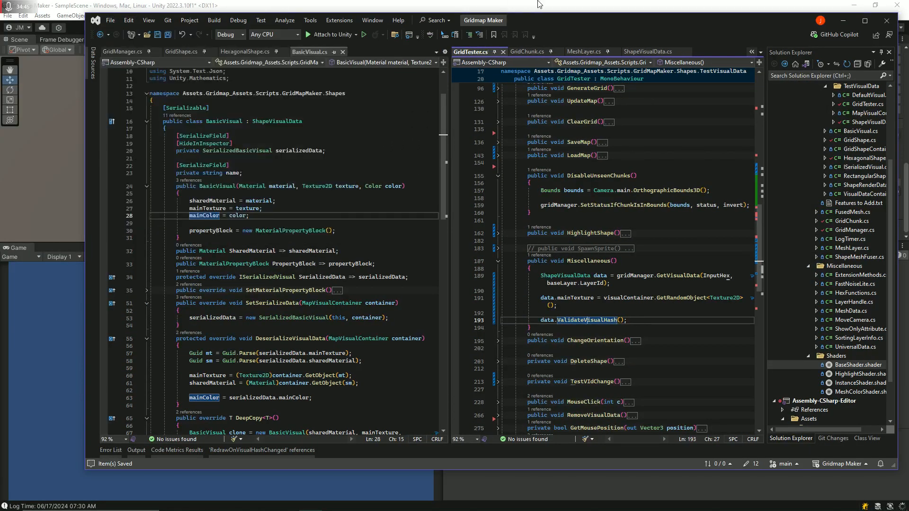
{"action": "double_click", "coordinate": [564, 21]}
{"action": "key", "text": "alt+Tab"}
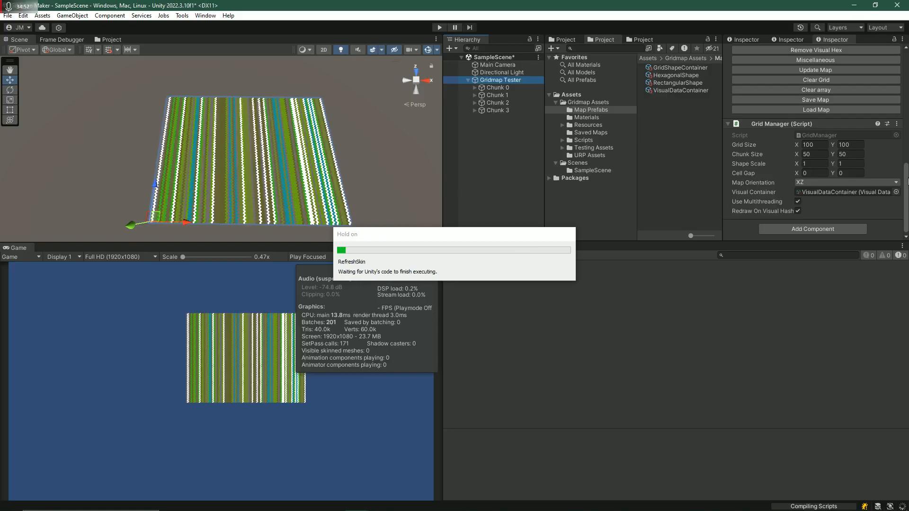
- Set the Grid Manager's grid size to 10 by 10 and its chunk size to 5 by 5
{"action": "scroll", "coordinate": [817, 196], "scroll_direction": "down", "scroll_amount": 10}
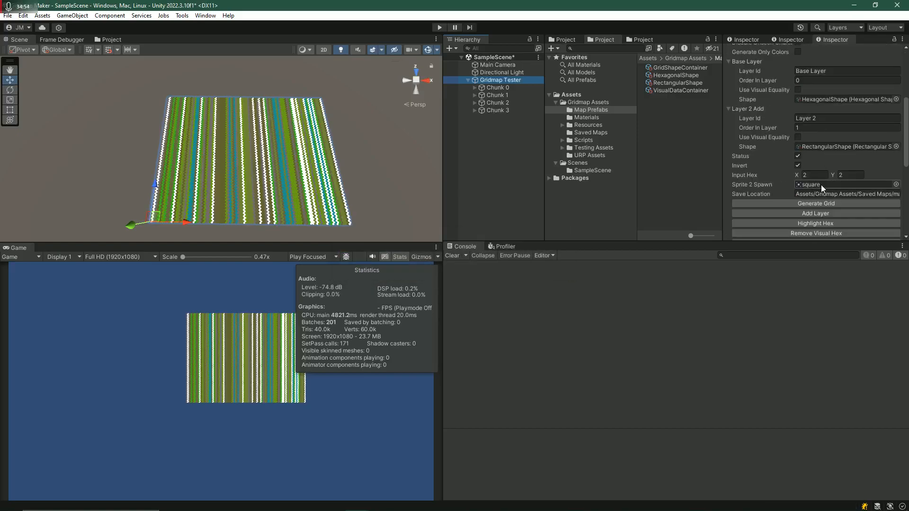
{"action": "left_click", "coordinate": [821, 199]}
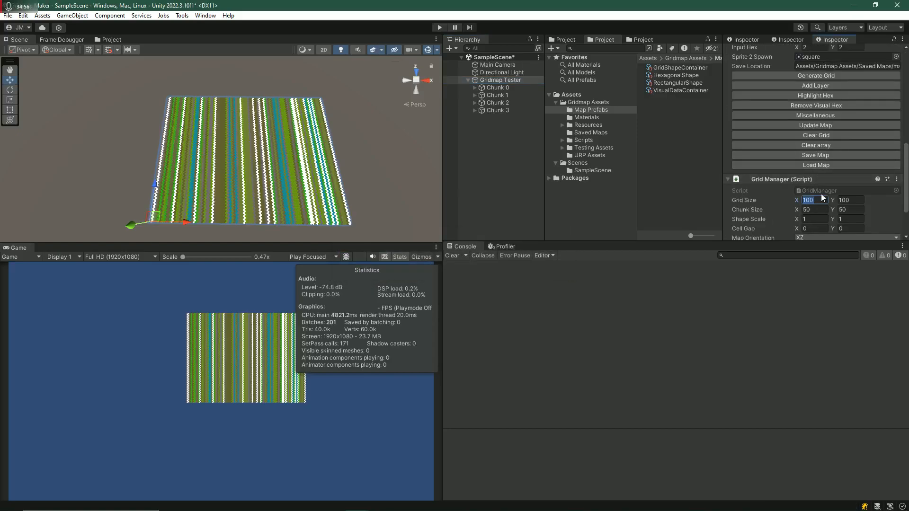
{"action": "type", "text": "10"}
{"action": "key", "text": "Tab"}
{"action": "type", "text": "10"}
{"action": "key", "text": "Tab"}
{"action": "type", "text": "5"}
{"action": "key", "text": "Tab"}
{"action": "type", "text": "5"}
- Generate the 10 by 10 grid and frame Gridmap Tester in the Scene view
{"action": "scroll", "coordinate": [828, 191], "scroll_direction": "up", "scroll_amount": 2}
{"action": "left_click", "coordinate": [815, 126]}
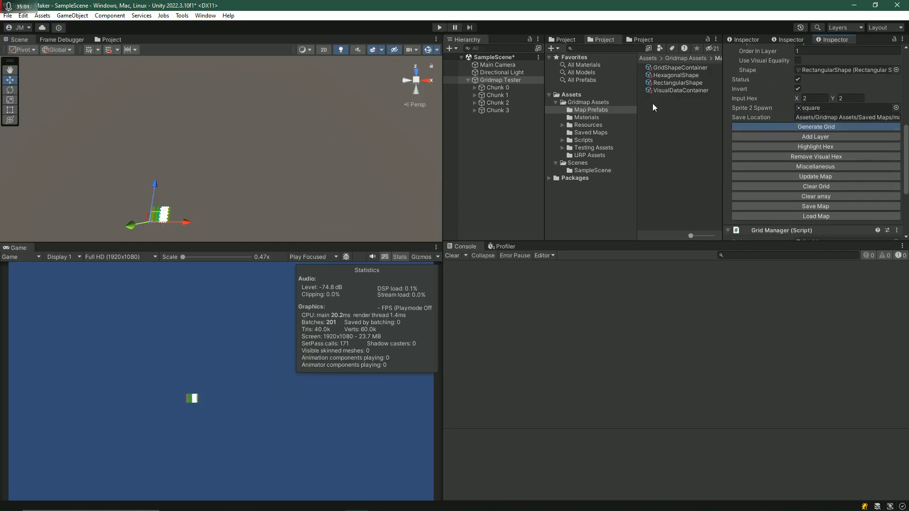
{"action": "double_click", "coordinate": [476, 79]}
{"action": "left_click_drag", "start_coordinate": [289, 198], "coordinate": [308, 202], "text": "alt"}
- Clear the console and run the Miscellaneous test on the hex at 2, 2
{"action": "left_click", "coordinate": [762, 166]}
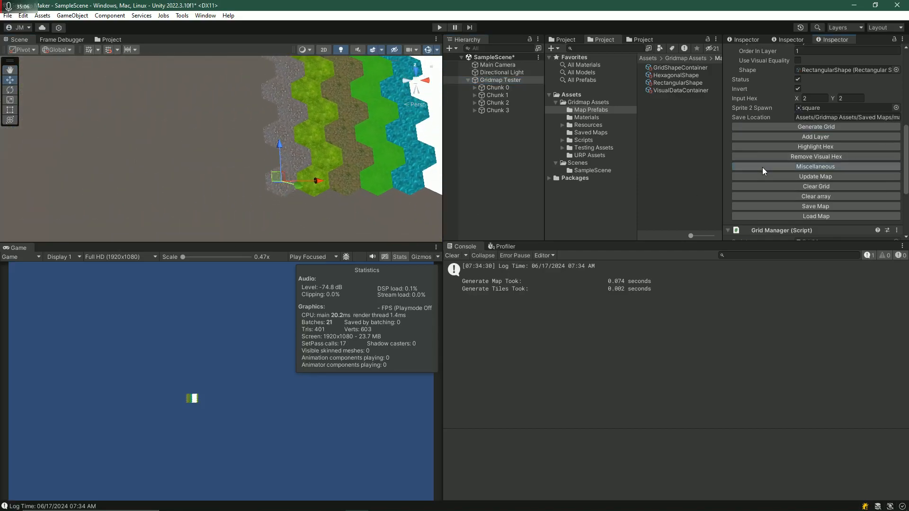
{"action": "left_click", "coordinate": [455, 255]}
{"action": "key", "text": "alt+Tab"}
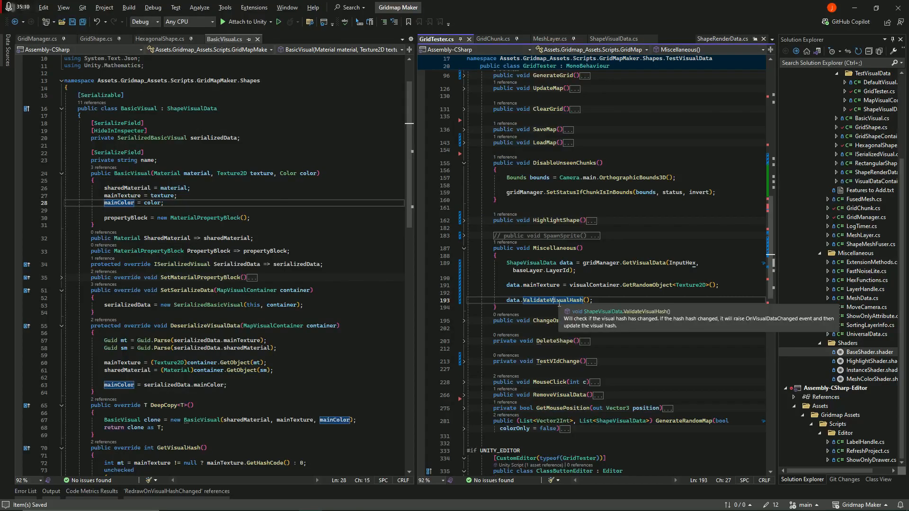
{"action": "key", "text": "alt+Tab"}
{"action": "scroll", "coordinate": [304, 193], "scroll_direction": "down", "scroll_amount": 5}
{"action": "right_click_drag", "start_coordinate": [305, 193], "coordinate": [300, 183]}
{"action": "key", "text": "alt+Tab"}
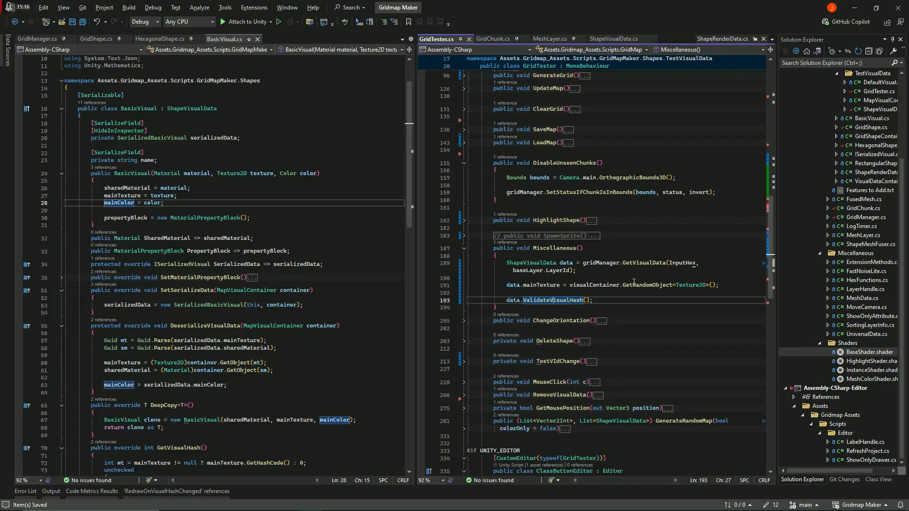
{"action": "key", "text": "alt+Tab"}
{"action": "left_click", "coordinate": [820, 167]}
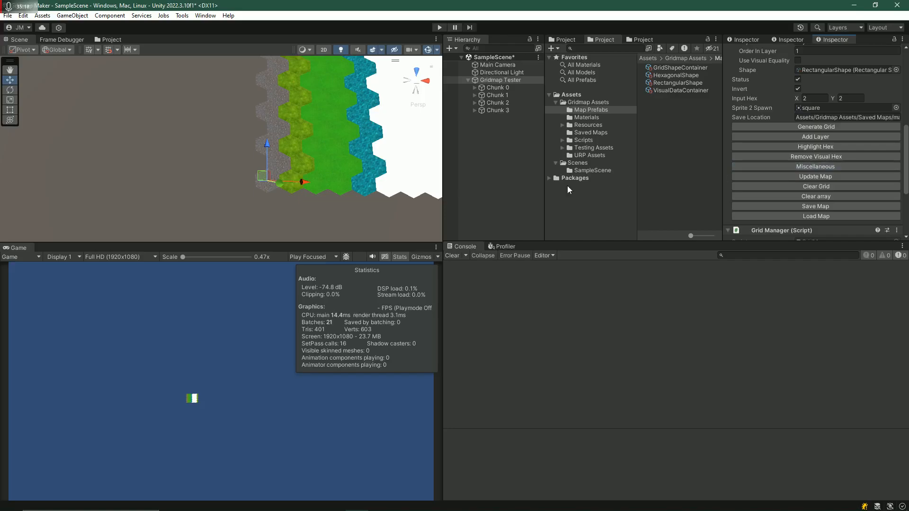
- Set the Grid Tester's Input Hex to 0, 0
{"action": "left_click", "coordinate": [816, 100]}
{"action": "right_click_drag", "start_coordinate": [287, 202], "coordinate": [279, 214]}
{"action": "key", "text": "w"}
{"action": "key", "text": "s"}
{"action": "key", "text": "w"}
{"action": "left_click", "coordinate": [821, 99]}
{"action": "type", "text": "0"}
{"action": "key", "text": "Tab"}
{"action": "type", "text": "0"}
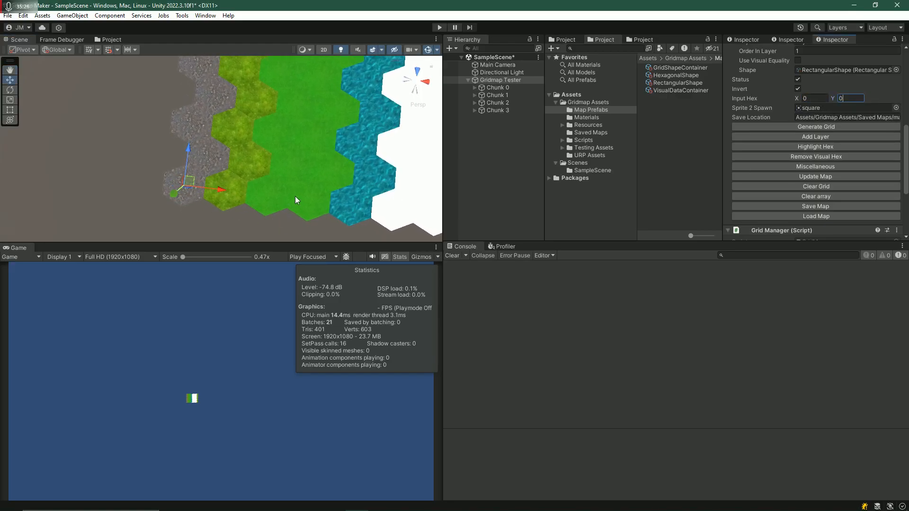
- Examine the generated hex columns and the Base Layer's Use Visual Equality setting
{"action": "key", "text": "alt+Tab"}
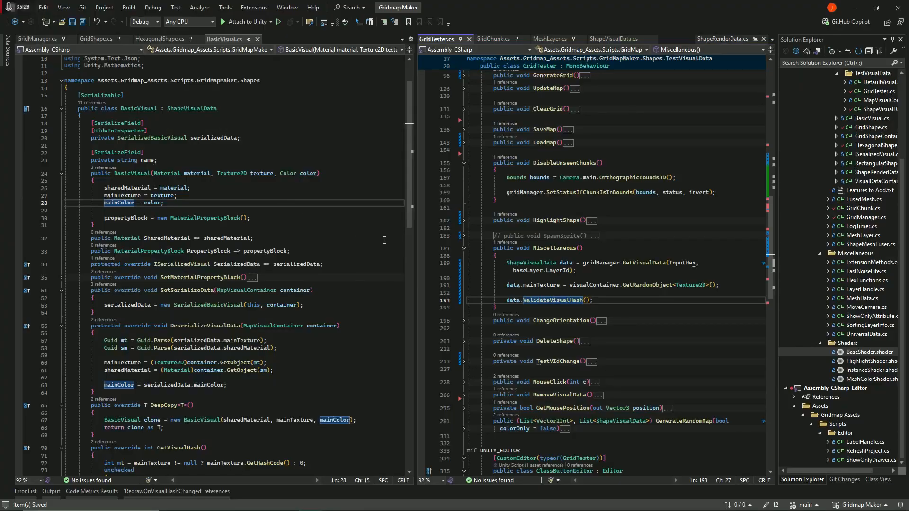
{"action": "key", "text": "alt+Tab"}
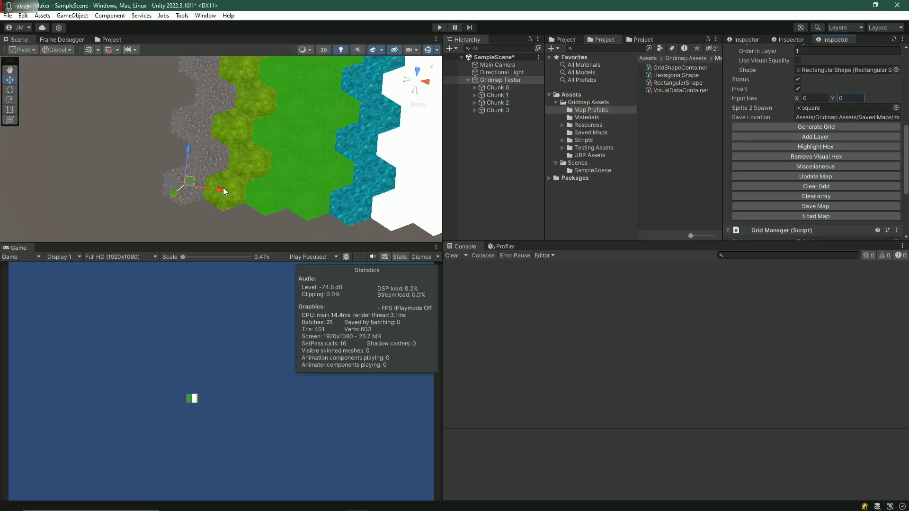
{"action": "left_click", "coordinate": [801, 146]}
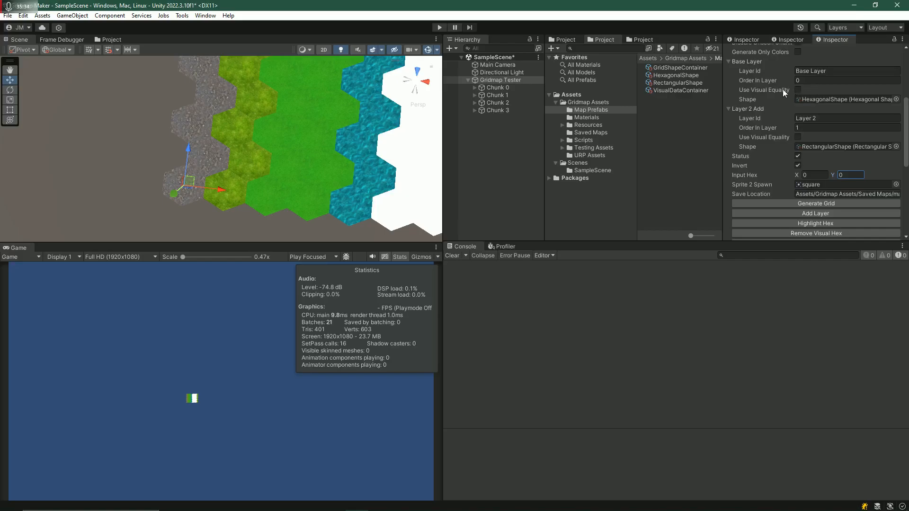
{"action": "right_click_drag", "start_coordinate": [212, 214], "coordinate": [211, 221]}
{"action": "key", "text": "w"}
{"action": "key", "text": "s"}
{"action": "key", "text": "w"}
{"action": "key", "text": "s"}
{"action": "scroll", "coordinate": [209, 221], "scroll_direction": "down", "scroll_amount": 5}
- Compare the statements in Miscellaneous() with the hex at the grid's 0, 0 corner
{"action": "key", "text": "alt+Tab"}
{"action": "left_click_drag", "start_coordinate": [597, 303], "coordinate": [503, 279]}
{"action": "left_click", "coordinate": [568, 271]}
{"action": "key", "text": "alt+Tab"}
{"action": "right_click_drag", "start_coordinate": [202, 198], "coordinate": [217, 199]}
{"action": "key", "text": "w"}
{"action": "scroll", "coordinate": [197, 200], "scroll_direction": "up", "scroll_amount": 3}
{"action": "key", "text": "a"}
{"action": "key", "text": "d"}
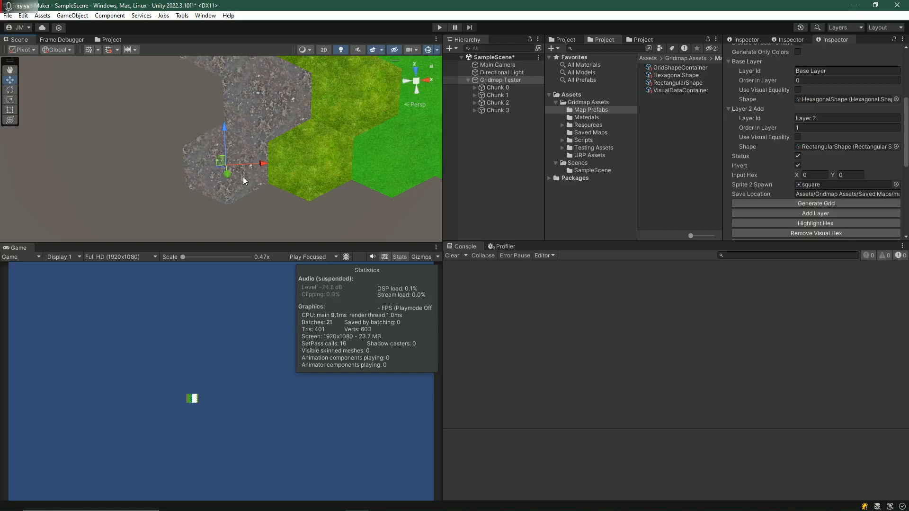
- Review the Map Objects in VisualDataContainer and return to Gridmap Tester to view the whole grid
{"action": "left_click", "coordinate": [678, 91]}
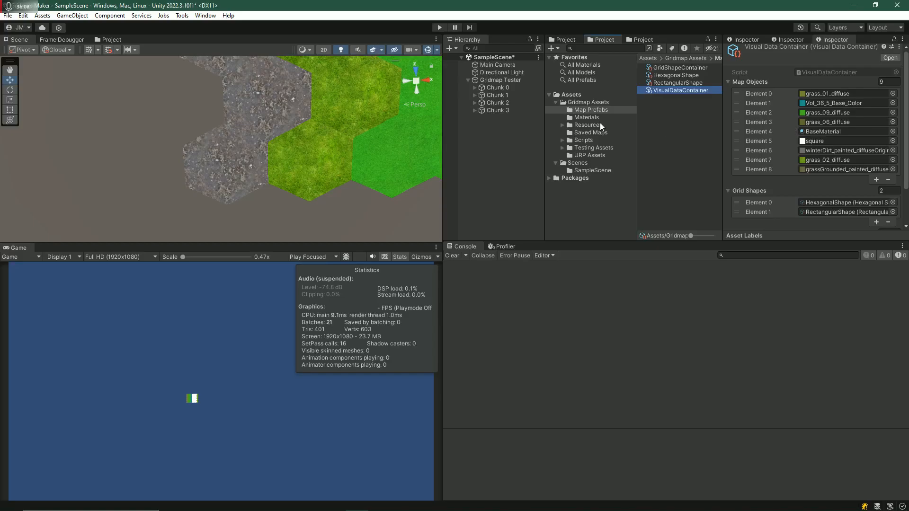
{"action": "left_click", "coordinate": [487, 80]}
{"action": "right_click_drag", "start_coordinate": [137, 177], "coordinate": [131, 132]}
{"action": "right_click_drag", "start_coordinate": [303, 168], "coordinate": [226, 218]}
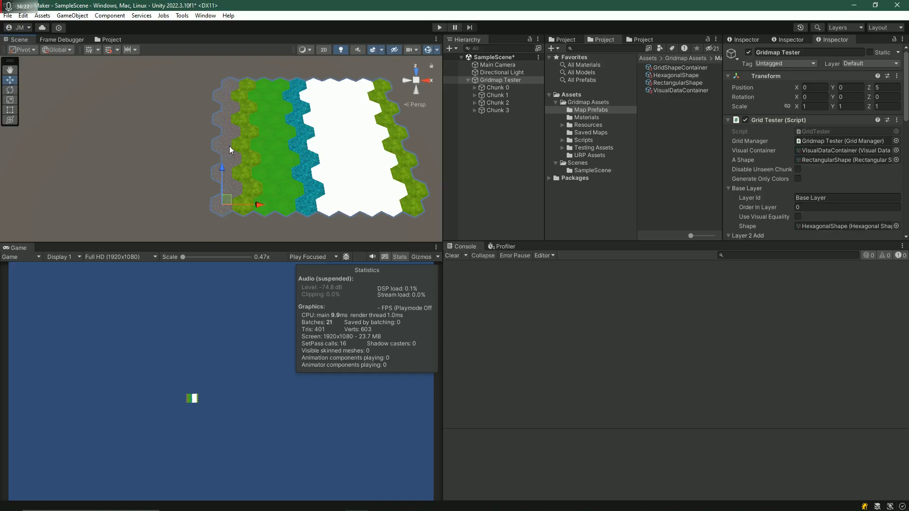
{"action": "key", "text": "w"}
{"action": "right_click_drag", "start_coordinate": [225, 216], "coordinate": [265, 172]}
{"action": "scroll", "coordinate": [264, 172], "scroll_direction": "up", "scroll_amount": 1}
- Review the visual data lookup, texture assignment and ValidateVisualHash() call in Miscellaneous() alongside the Input Hex setting
{"action": "key", "text": "alt+Tab"}
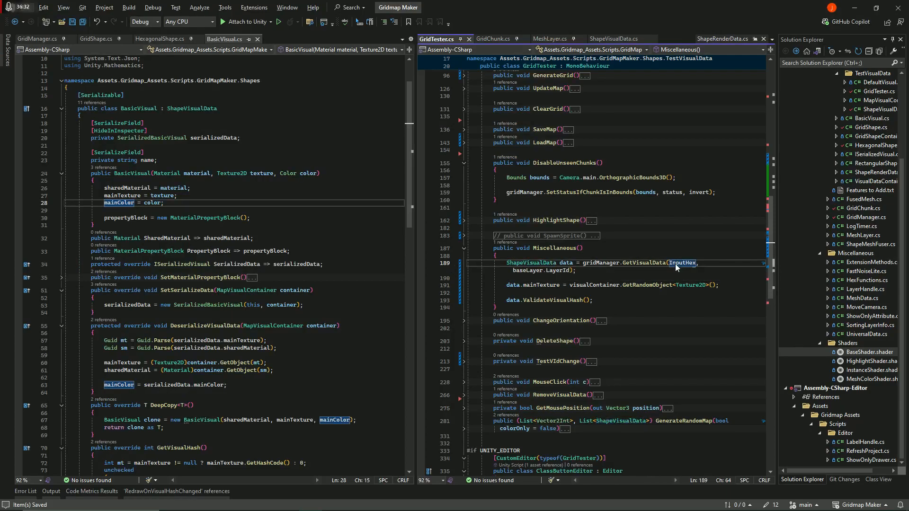
{"action": "key", "text": "alt+Tab"}
{"action": "scroll", "coordinate": [800, 186], "scroll_direction": "down", "scroll_amount": 8}
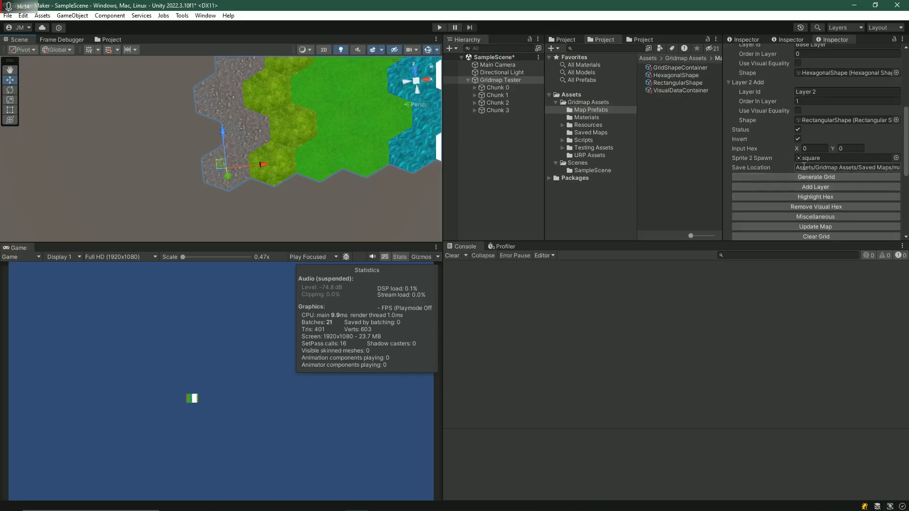
{"action": "key", "text": "alt+Tab"}
{"action": "left_click", "coordinate": [527, 264]}
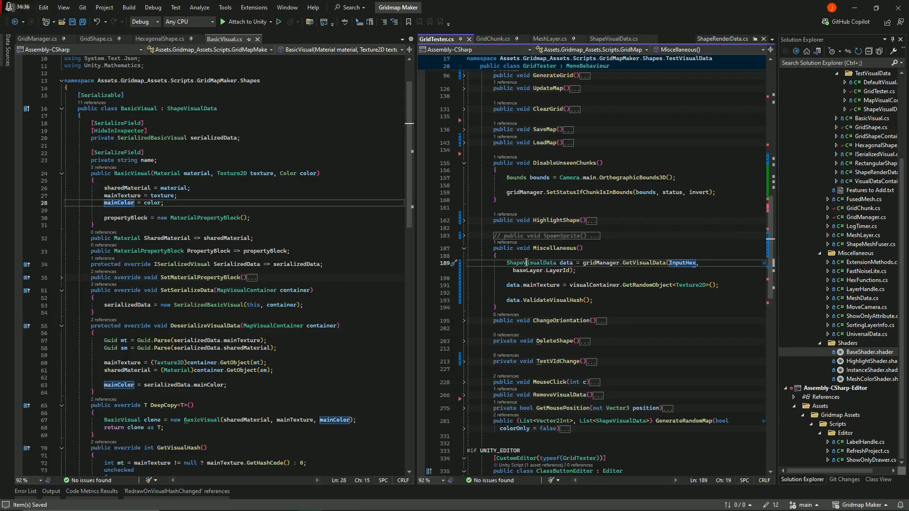
{"action": "left_click", "coordinate": [505, 284]}
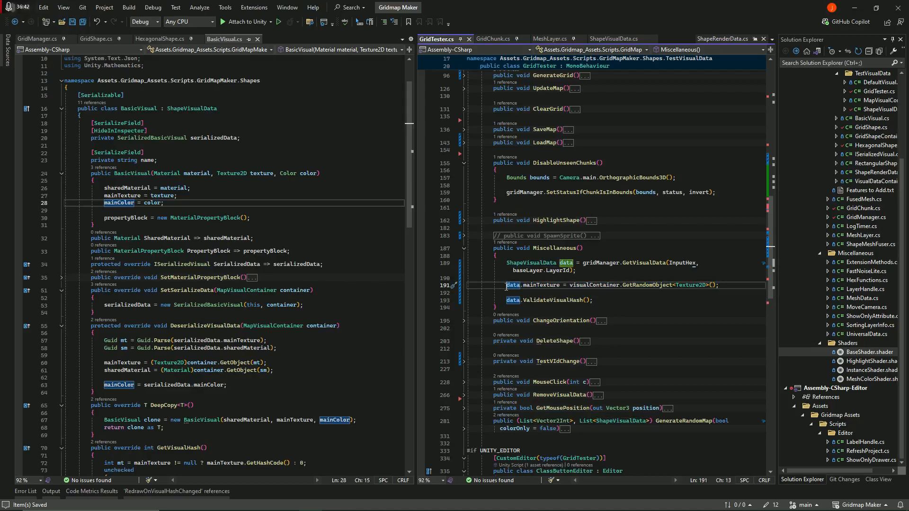
{"action": "left_click_drag", "start_coordinate": [506, 300], "coordinate": [611, 300]}
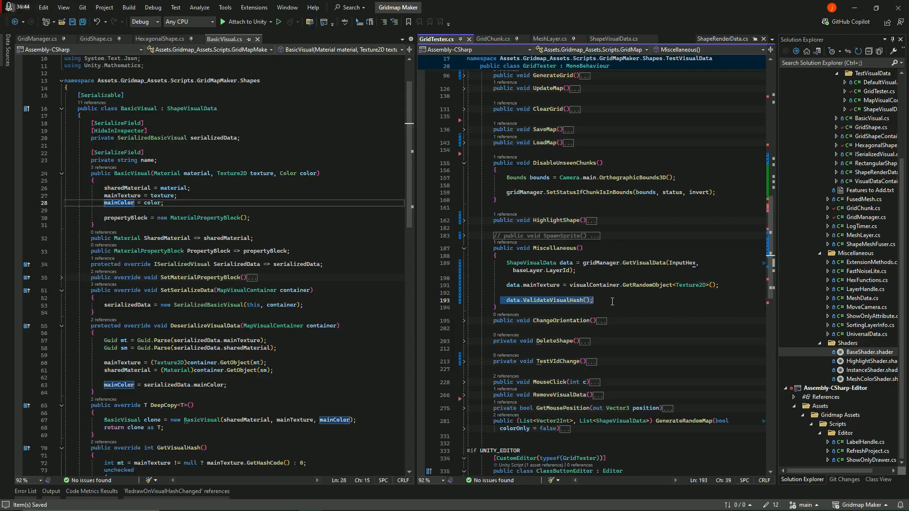
{"action": "key", "text": "alt+Tab"}
{"action": "key", "text": "alt+Tab"}
{"action": "left_click", "coordinate": [571, 300]}
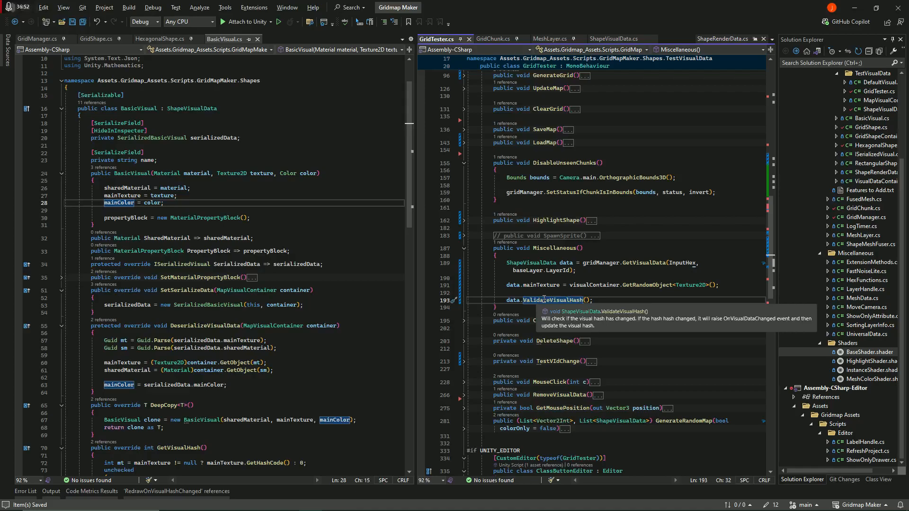
- Run the Miscellaneous test several times in Unity to change the texture of the visual data at hex 0, 0
{"action": "key", "text": "alt+Tab"}
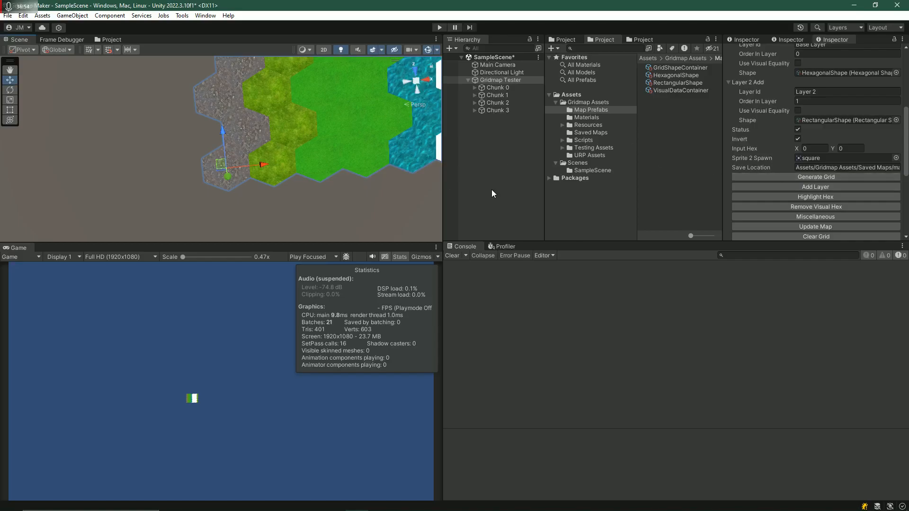
{"action": "left_click", "coordinate": [796, 216]}
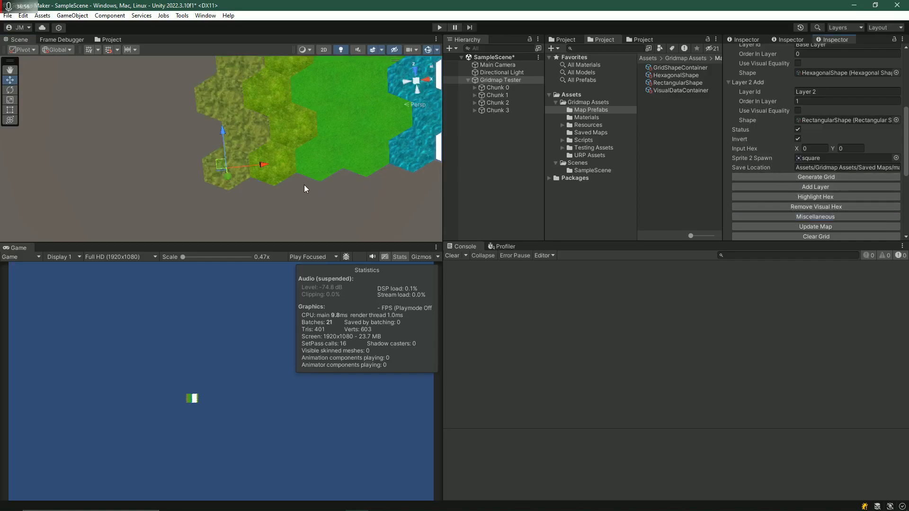
{"action": "left_click", "coordinate": [778, 216]}
{"action": "right_click_drag", "start_coordinate": [266, 160], "coordinate": [304, 78]}
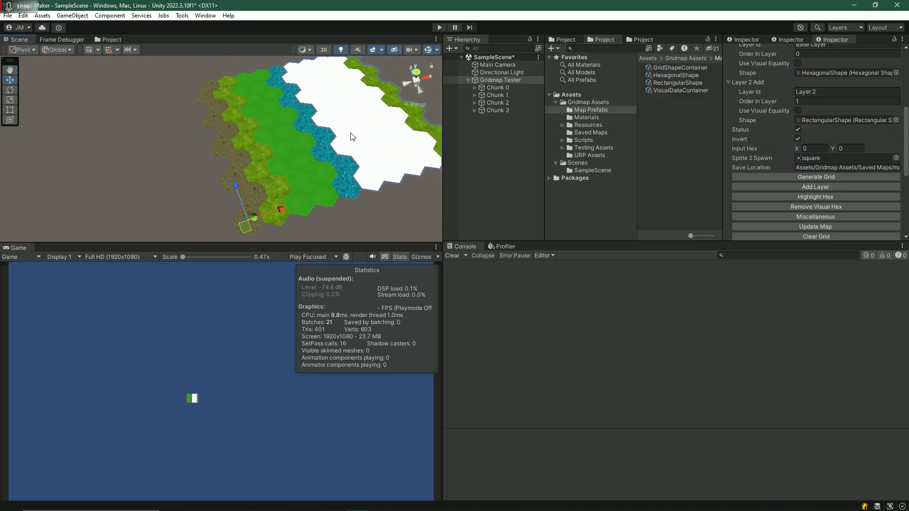
{"action": "left_click", "coordinate": [816, 215]}
{"action": "left_click", "coordinate": [798, 139]}
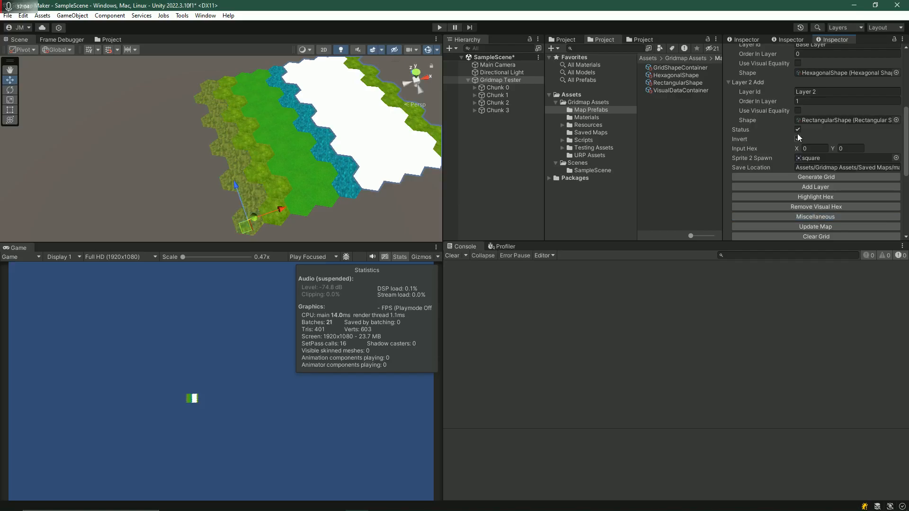
- Set the Grid Manager's grid size to 500 by 500 and its chunk size to 50 by 50
{"action": "scroll", "coordinate": [825, 152], "scroll_direction": "down", "scroll_amount": 5}
{"action": "left_click", "coordinate": [813, 173]}
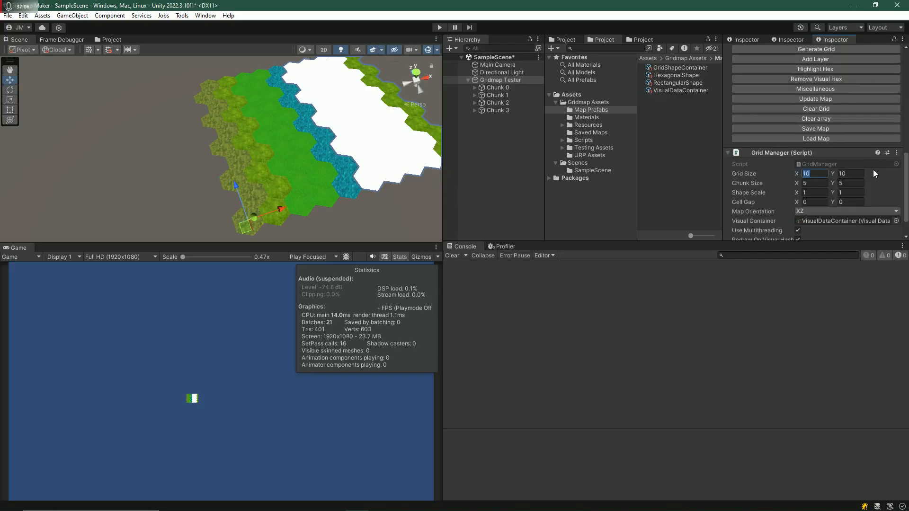
{"action": "type", "text": "0"}
{"action": "key", "text": "Tab"}
{"action": "key", "text": "shift+Tab"}
{"action": "type", "text": "500"}
{"action": "key", "text": "Tab"}
{"action": "type", "text": "500"}
{"action": "key", "text": "Tab"}
{"action": "type", "text": "50"}
{"action": "key", "text": "Tab"}
{"action": "type", "text": "50"}
- Generate the 500 by 500 grid
{"action": "scroll", "coordinate": [876, 168], "scroll_direction": "up", "scroll_amount": 4}
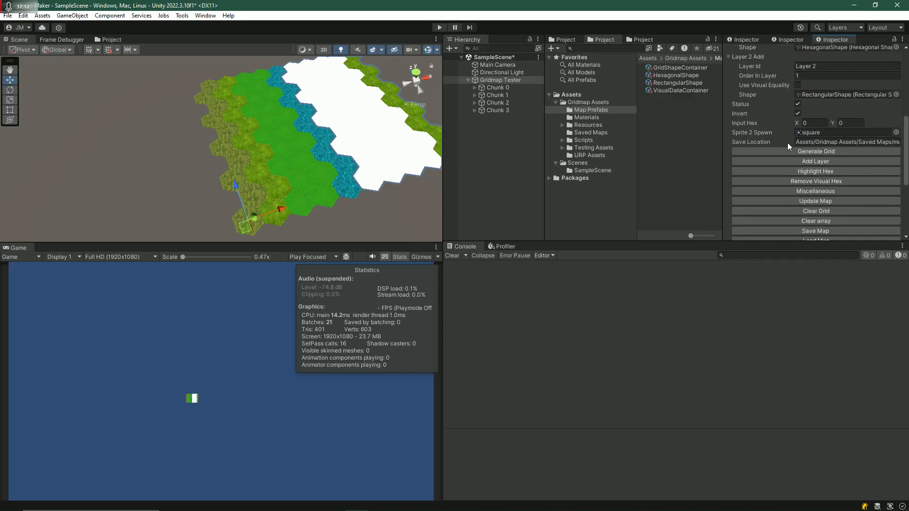
{"action": "key", "text": "s"}
{"action": "right_click_drag", "start_coordinate": [340, 196], "coordinate": [307, 205]}
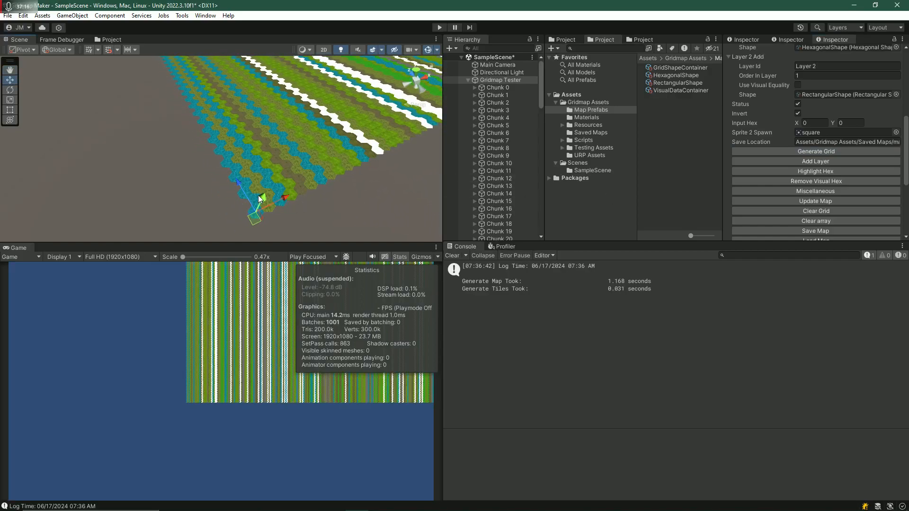
- Run the Miscellaneous test repeatedly on the 500 by 500 grid and clear the console
{"action": "left_click", "coordinate": [836, 192]}
{"action": "left_click", "coordinate": [837, 189]}
{"action": "left_click", "coordinate": [839, 189]}
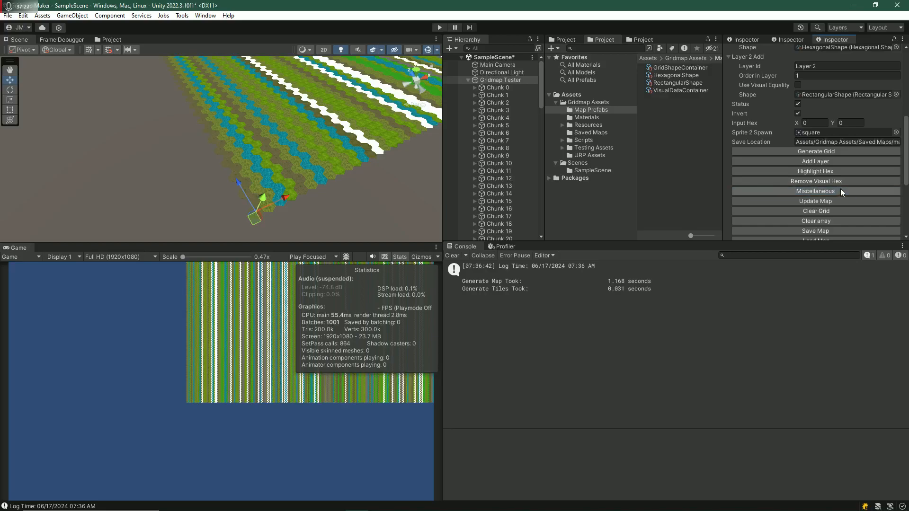
{"action": "left_click", "coordinate": [452, 255]}
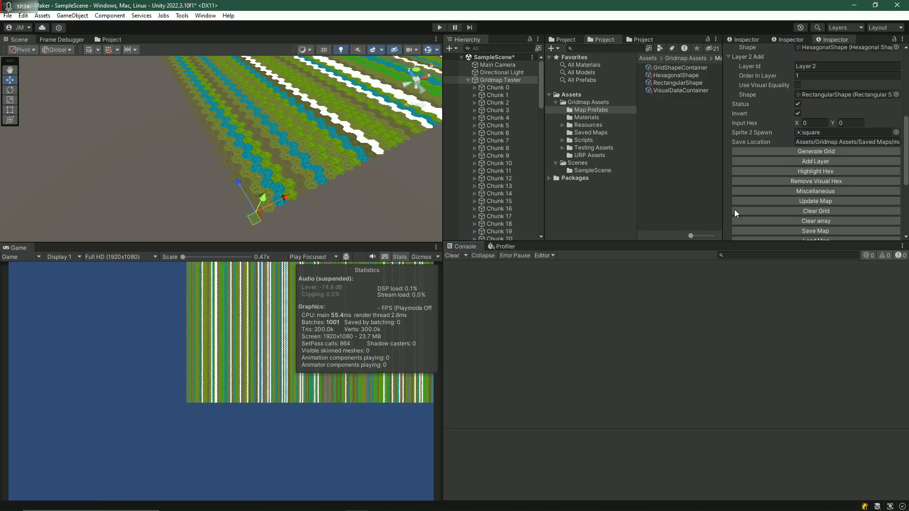
{"action": "left_click", "coordinate": [815, 192]}
{"action": "left_click", "coordinate": [815, 192]}
{"action": "left_click", "coordinate": [815, 192]}
{"action": "left_click", "coordinate": [817, 192]}
- Inspect the whole 500 by 500 grid, the Grid Manager settings and the extent of Chunk 0
{"action": "mouse_move", "coordinate": [322, 190]}
{"action": "right_mouse_down"}
{"action": "mouse_move", "coordinate": [312, 138]}
{"action": "mouse_move", "coordinate": [288, 172]}
{"action": "mouse_move", "coordinate": [342, 184]}
{"action": "mouse_move", "coordinate": [352, 222]}
{"action": "mouse_move", "coordinate": [373, 218]}
{"action": "mouse_move", "coordinate": [337, 190]}
{"action": "right_mouse_up"}
{"action": "key", "text": "s"}
{"action": "scroll", "coordinate": [815, 180], "scroll_direction": "down", "scroll_amount": 5}
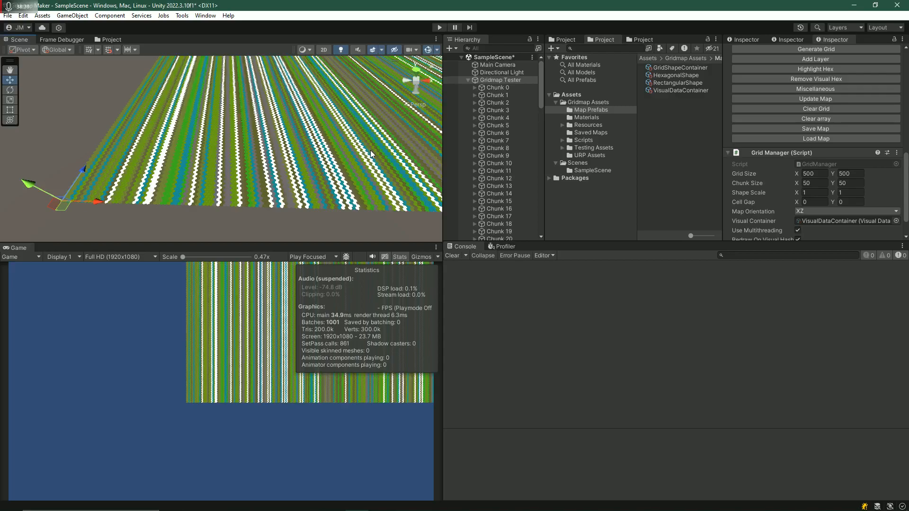
{"action": "right_click_drag", "start_coordinate": [286, 183], "coordinate": [334, 167]}
{"action": "scroll", "coordinate": [811, 200], "scroll_direction": "down", "scroll_amount": 2}
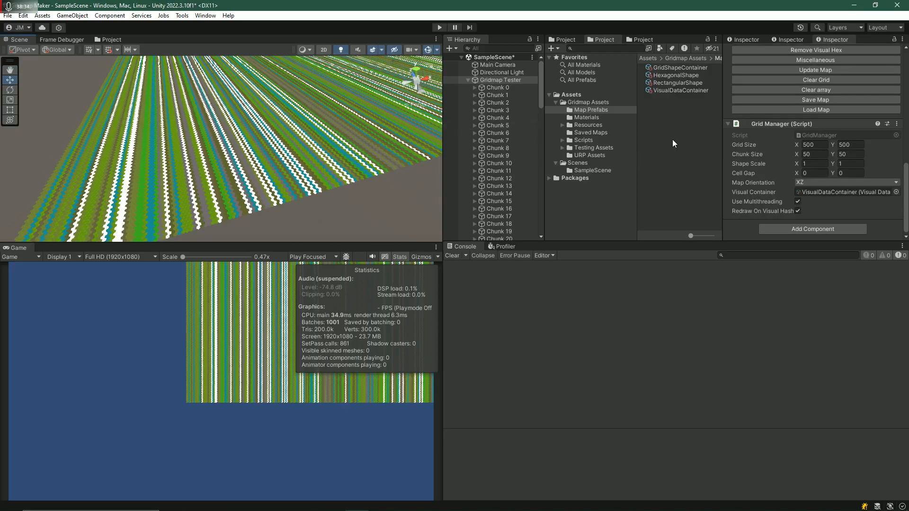
{"action": "left_click", "coordinate": [471, 88]}
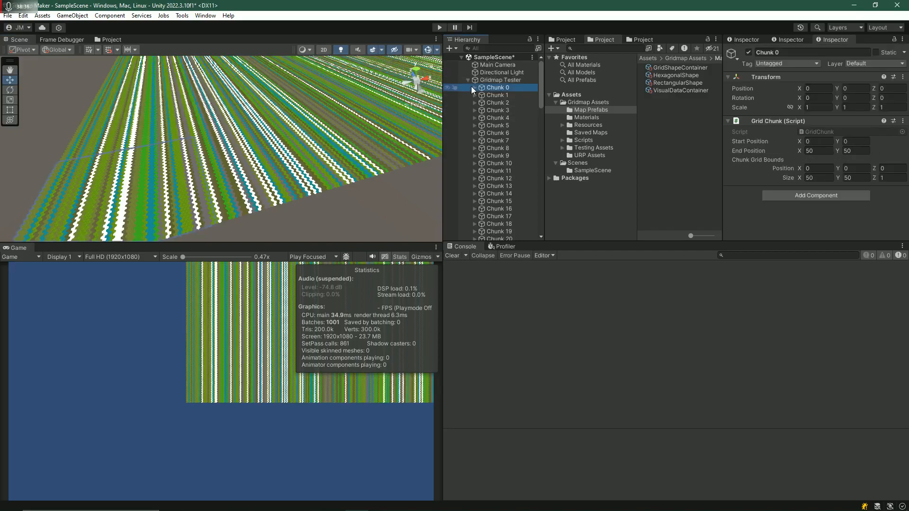
{"action": "left_click", "coordinate": [482, 80]}
{"action": "right_click_drag", "start_coordinate": [277, 142], "coordinate": [254, 212]}
{"action": "key", "text": "a"}
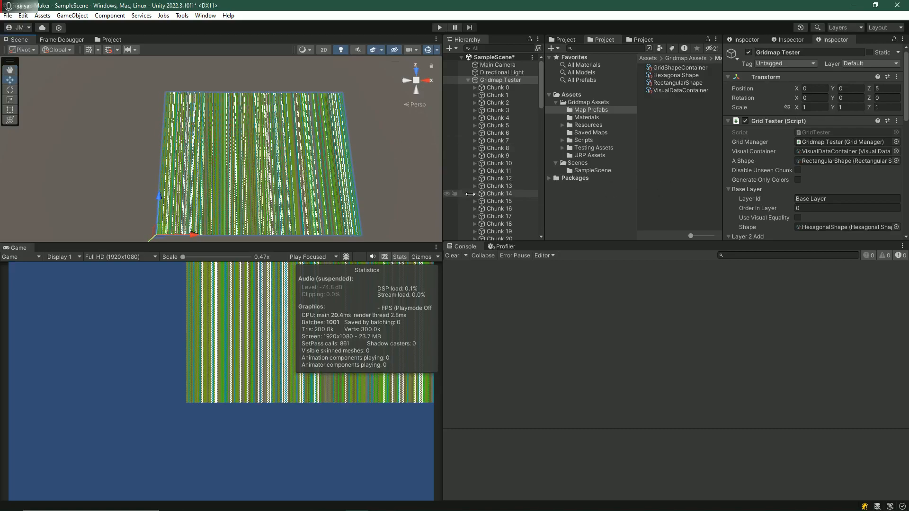